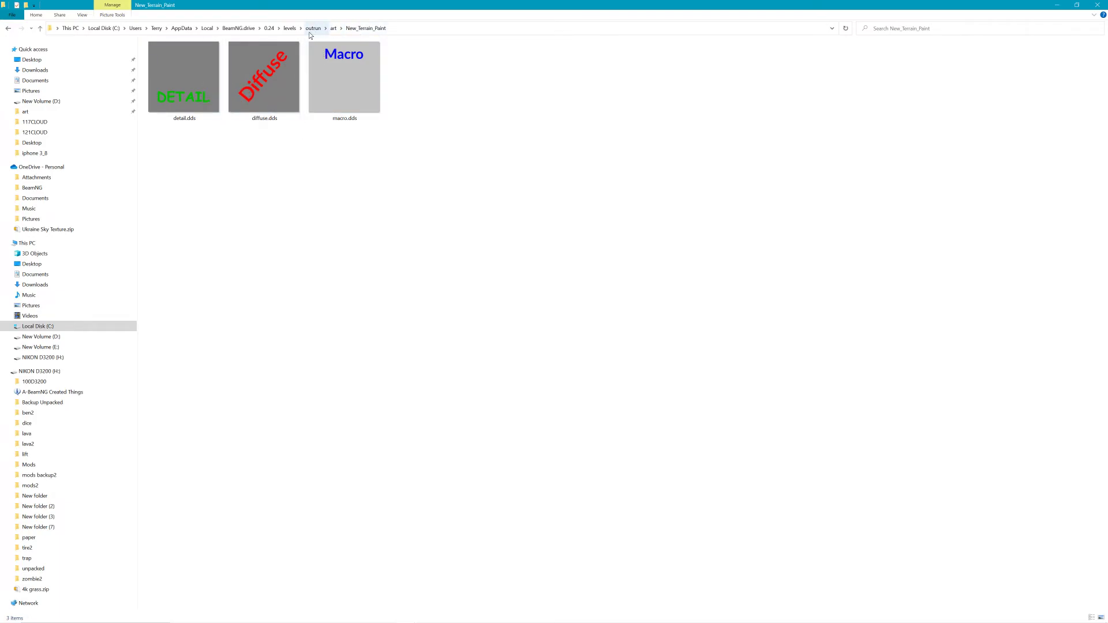
Browse the BeamNG.drive 0.24 user folder to its levels folder and look inside the smallgrid level.
{"action": "left_click", "coordinate": [269, 29]}
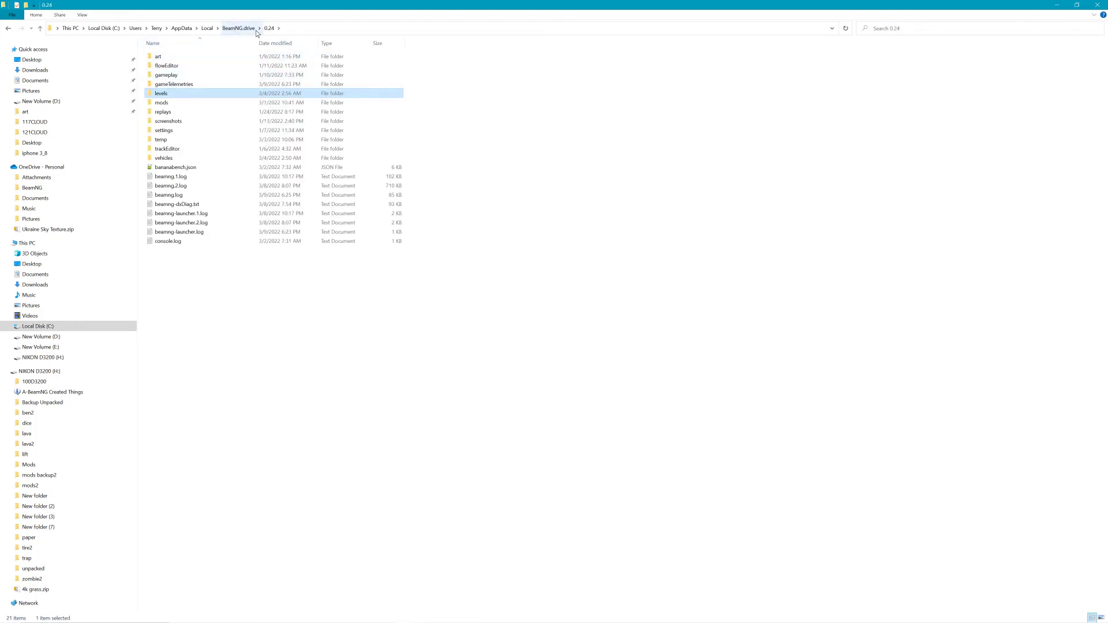
{"action": "left_click", "coordinate": [297, 34]}
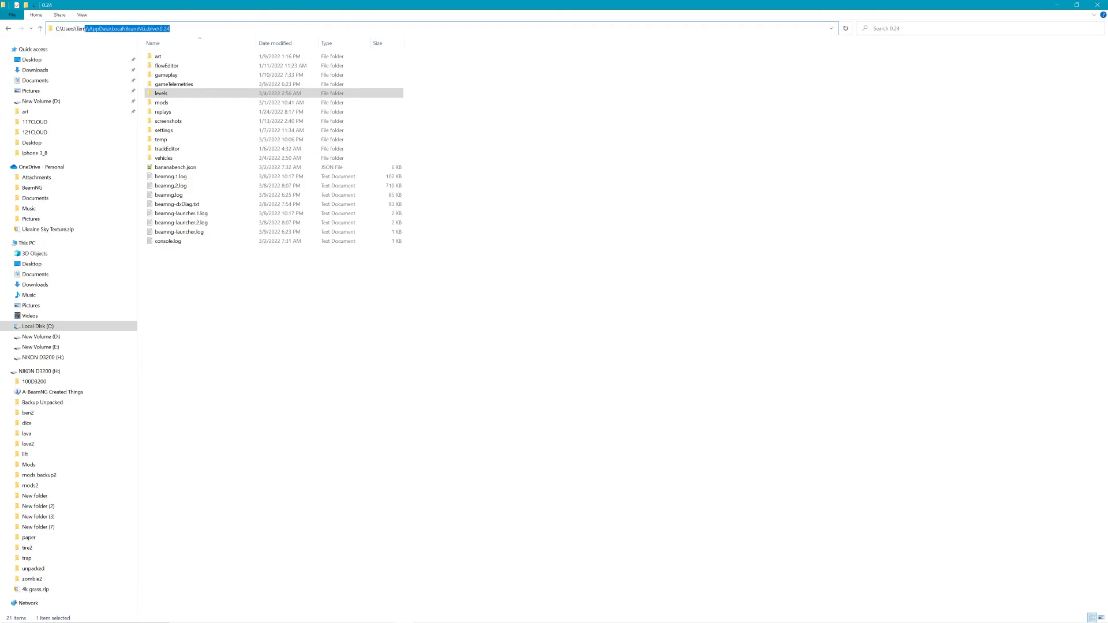
{"action": "left_click", "coordinate": [171, 94]}
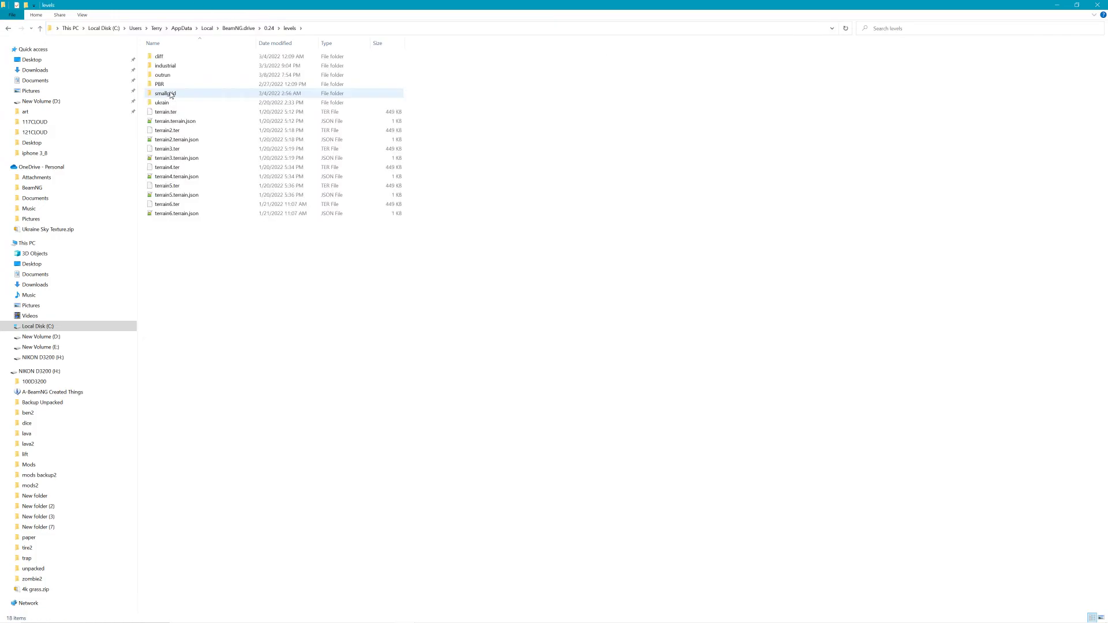
{"action": "key", "text": "Return"}
{"action": "double_click", "coordinate": [173, 95]}
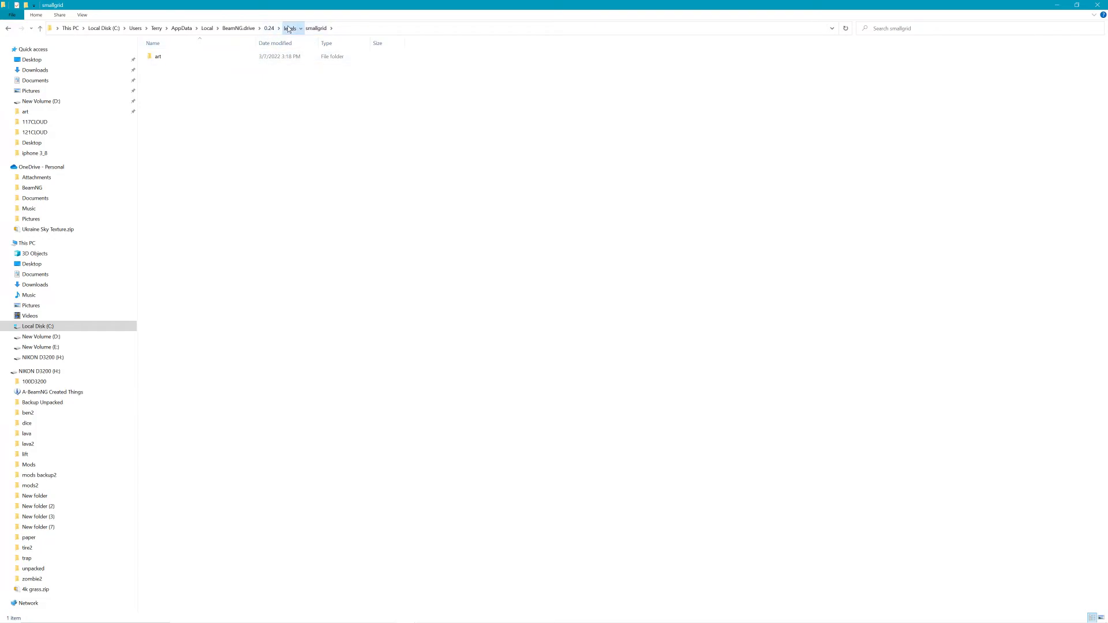
Go to the outrun level's art/New_Terrain_Paint folder and select detail.dds, diffuse.dds and macro.dds.
{"action": "left_click", "coordinate": [290, 28]}
{"action": "left_click", "coordinate": [194, 75]}
{"action": "double_click", "coordinate": [194, 75]}
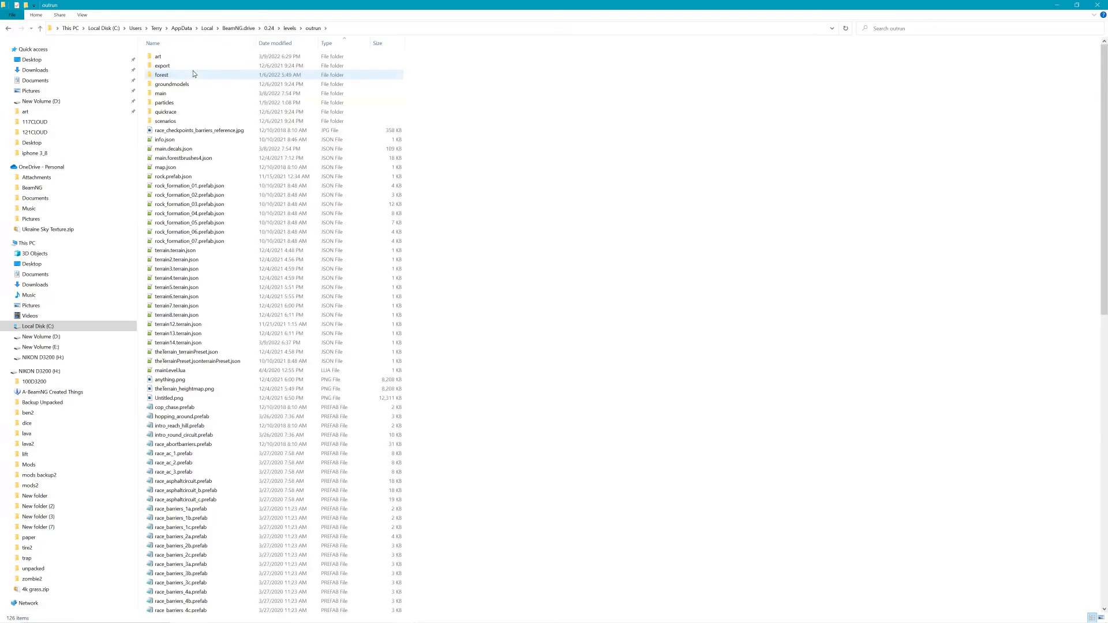
{"action": "double_click", "coordinate": [173, 56]}
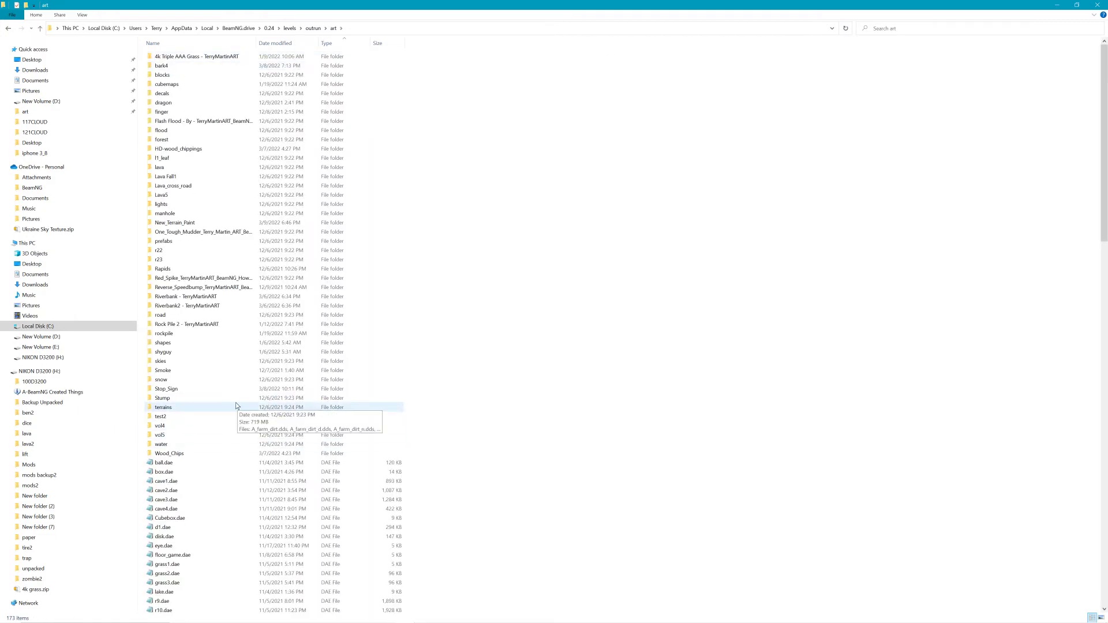
{"action": "double_click", "coordinate": [174, 223]}
{"action": "left_click_drag", "start_coordinate": [190, 167], "coordinate": [347, 71]}
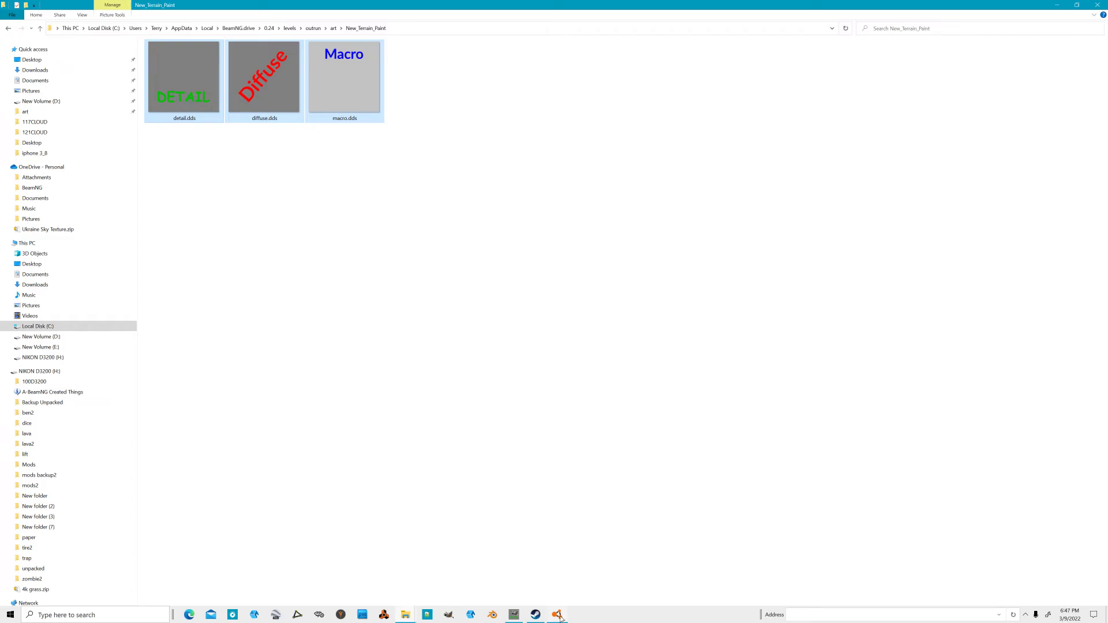
Switch to the BeamNG.drive world editor, close the Terrain Painter and fly from the painted black ring to a bare stretch of terrain.
{"action": "left_click", "coordinate": [558, 615]}
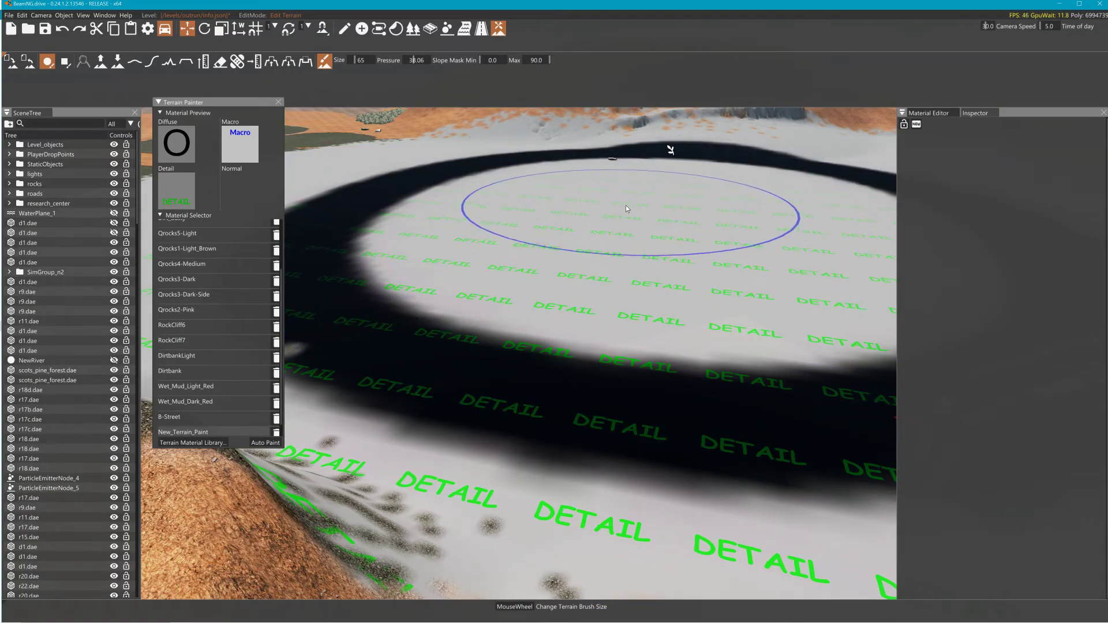
{"action": "key", "text": "s"}
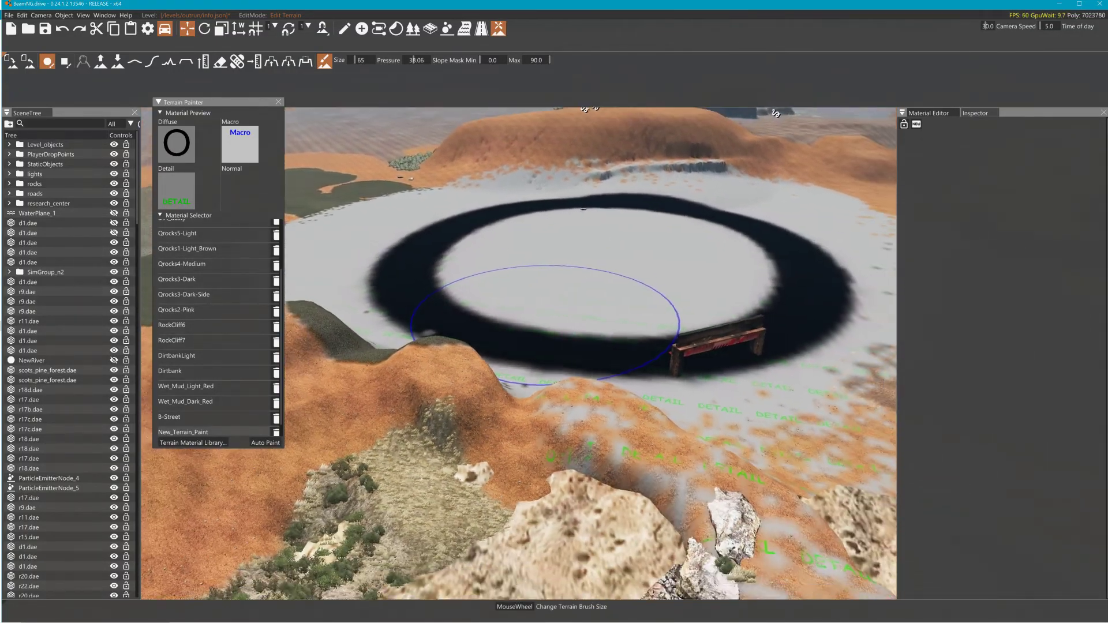
{"action": "key", "text": "s"}
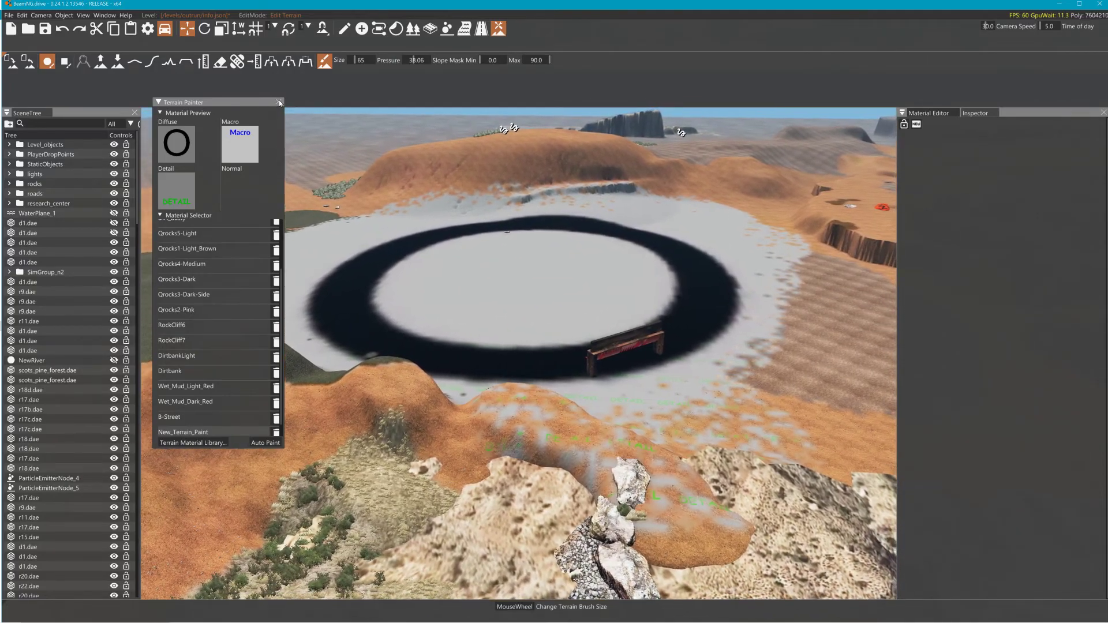
{"action": "left_click", "coordinate": [279, 102]}
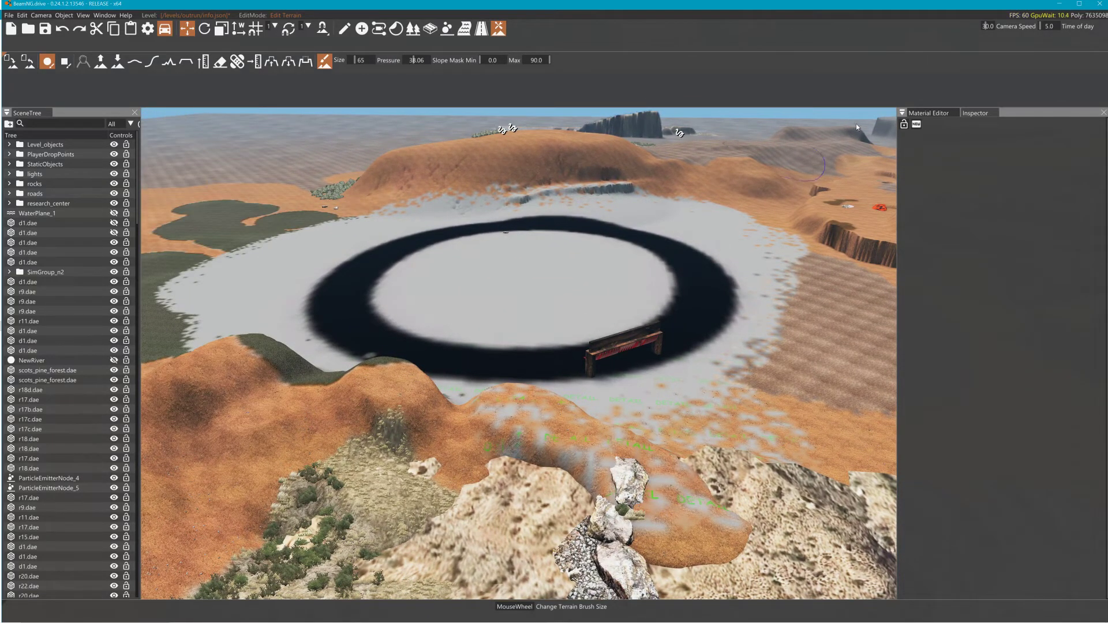
{"action": "mouse_move", "coordinate": [594, 317]}
{"action": "right_mouse_down"}
{"action": "mouse_move", "coordinate": [682, 321]}
{"action": "mouse_move", "coordinate": [621, 213]}
{"action": "right_mouse_up"}
{"action": "key", "text": "w"}
{"action": "right_click_drag", "start_coordinate": [802, 173], "coordinate": [755, 212]}
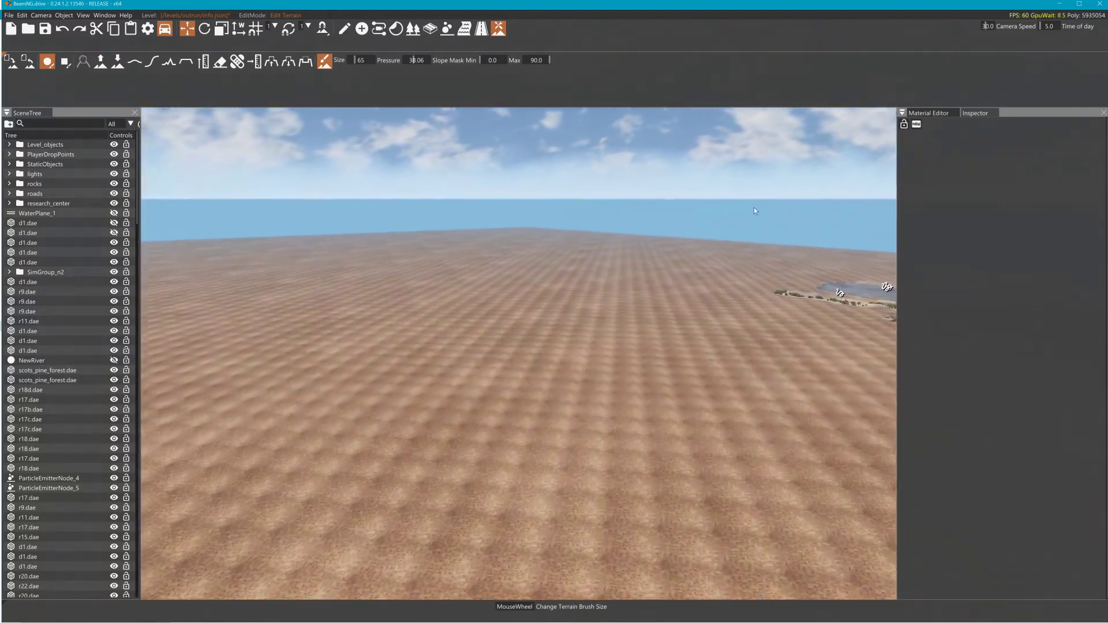
Reopen the Terrain Painter and, in the Terrain Material Library, rename New_Terrain_Paint as New_Terrain_Paint2 with ground model BEACHSAND.
{"action": "left_click", "coordinate": [325, 63]}
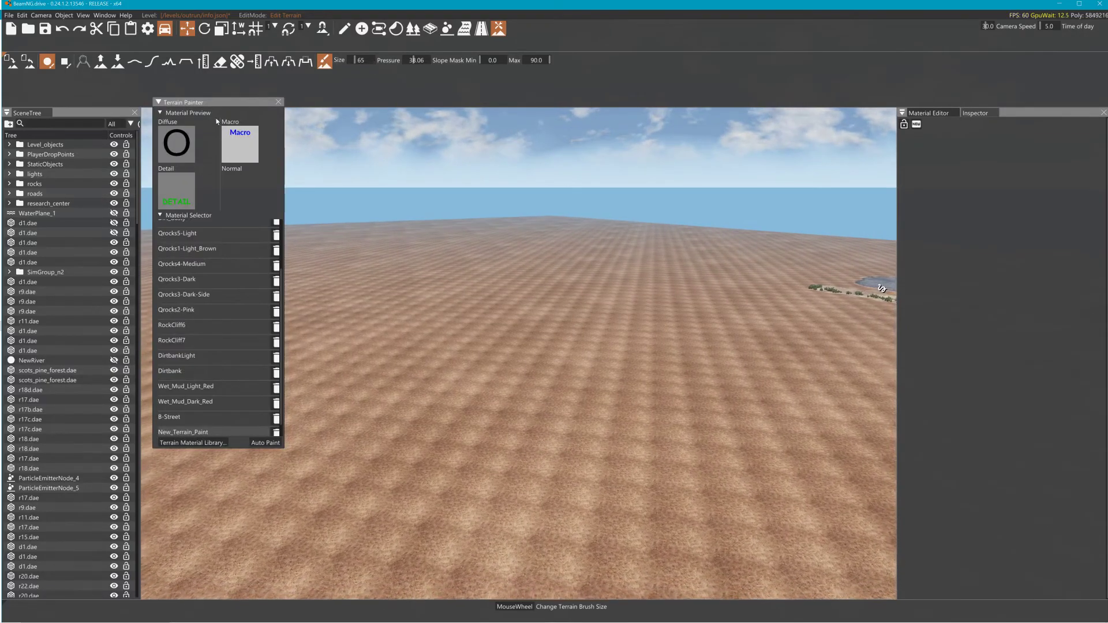
{"action": "left_click", "coordinate": [186, 443]}
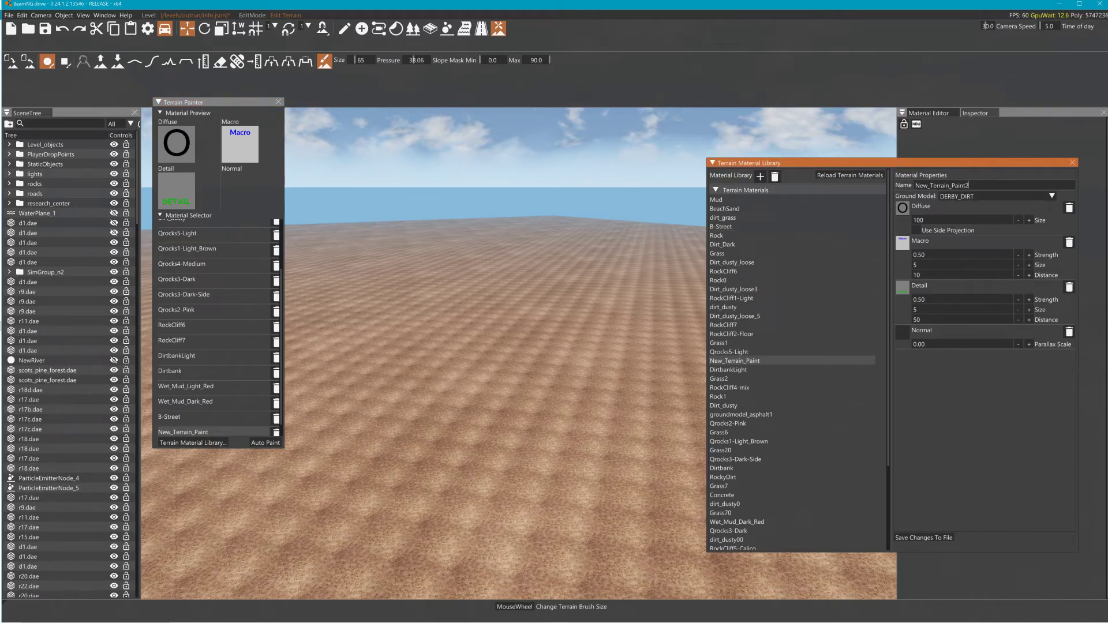
{"action": "left_click", "coordinate": [982, 196]}
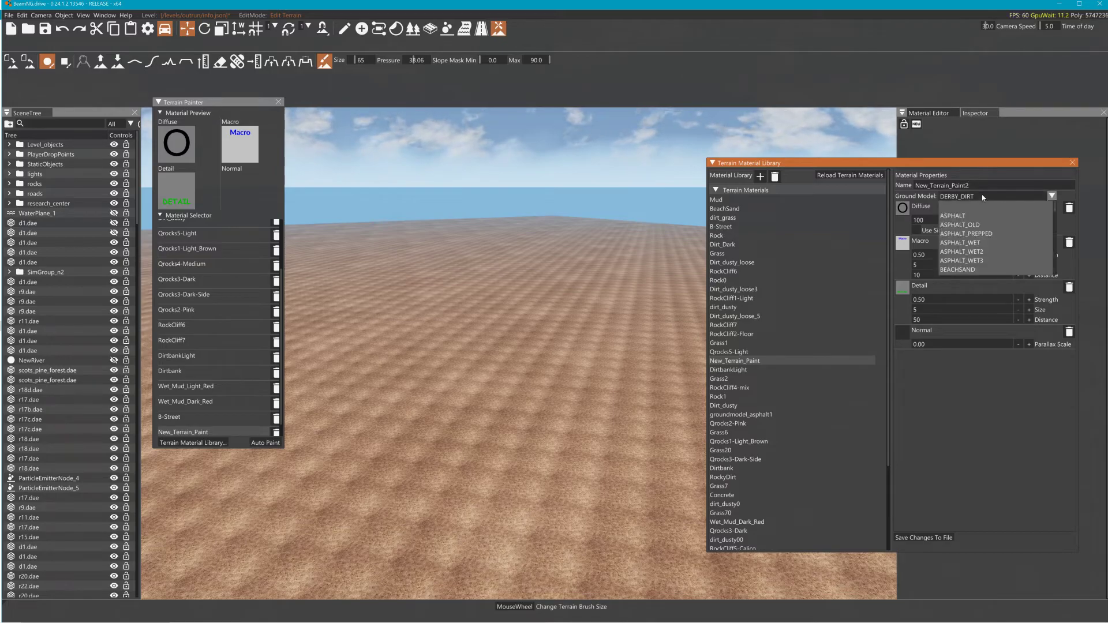
{"action": "left_click", "coordinate": [960, 269]}
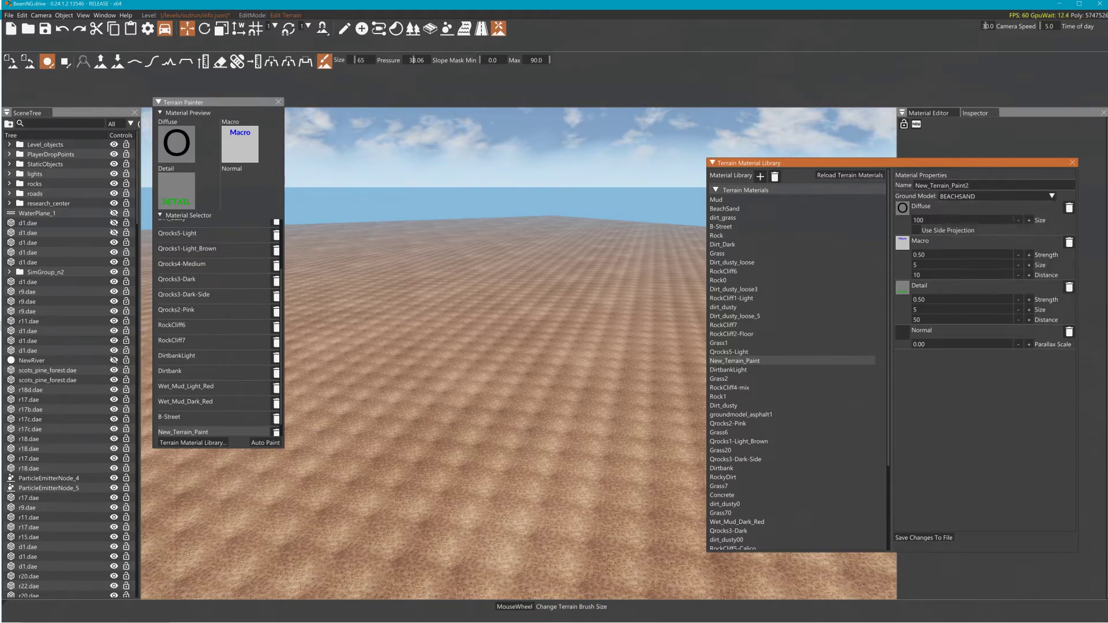
Assign diffuse.dds from /levels/outrun/art/New_Terrain_Paint/ as the material's Diffuse texture.
{"action": "left_click", "coordinate": [903, 210]}
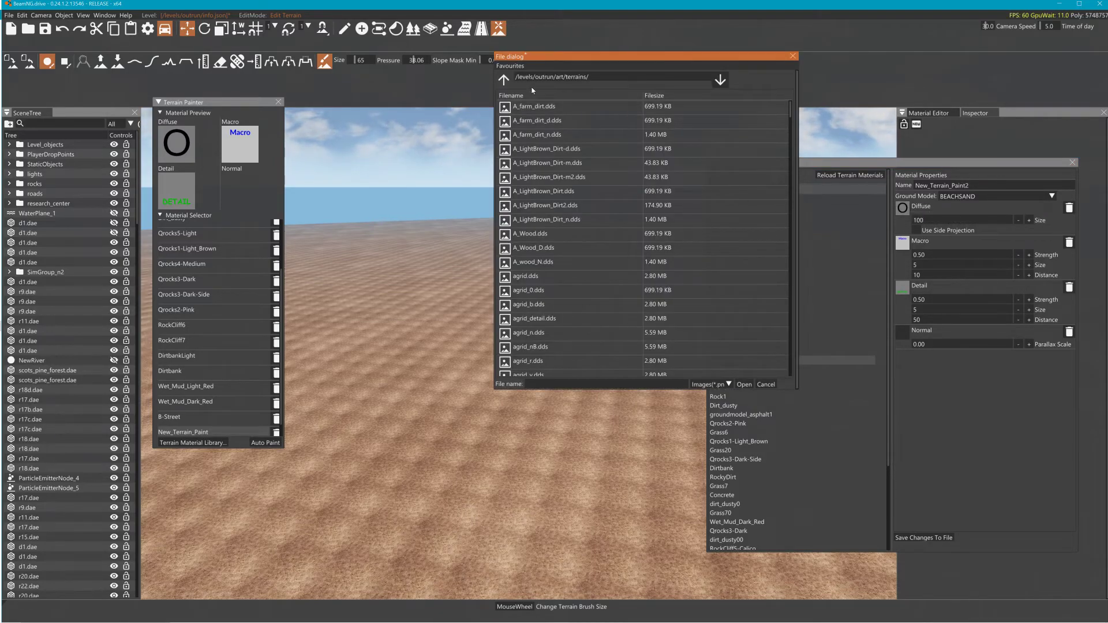
{"action": "left_click", "coordinate": [504, 80]}
{"action": "scroll", "coordinate": [556, 321], "scroll_direction": "down", "scroll_amount": 2}
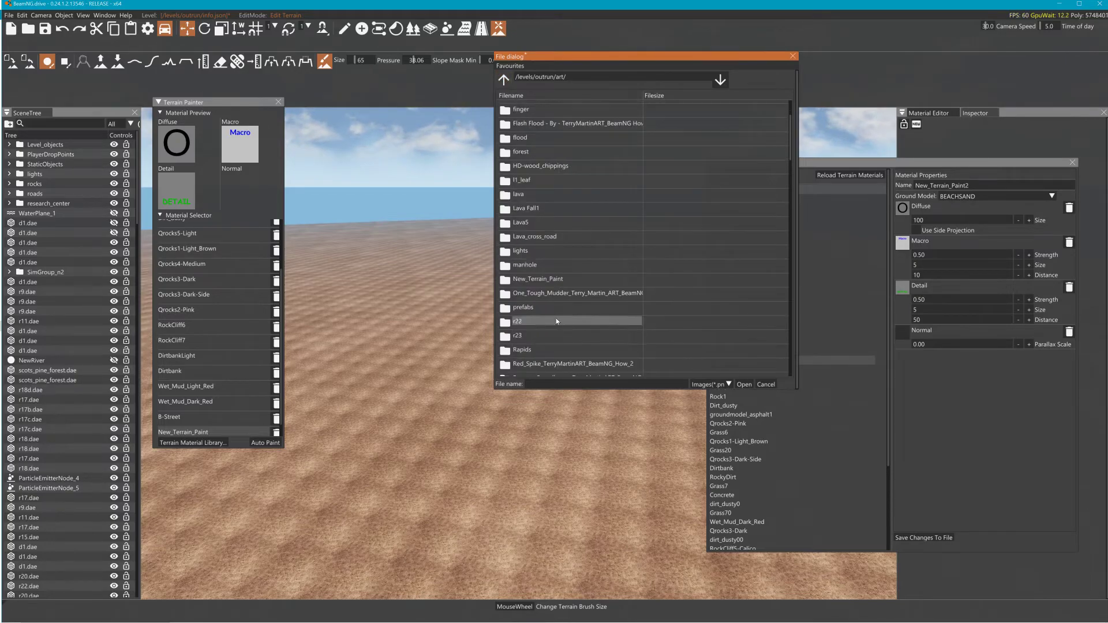
{"action": "double_click", "coordinate": [540, 280]}
{"action": "left_click", "coordinate": [539, 121]}
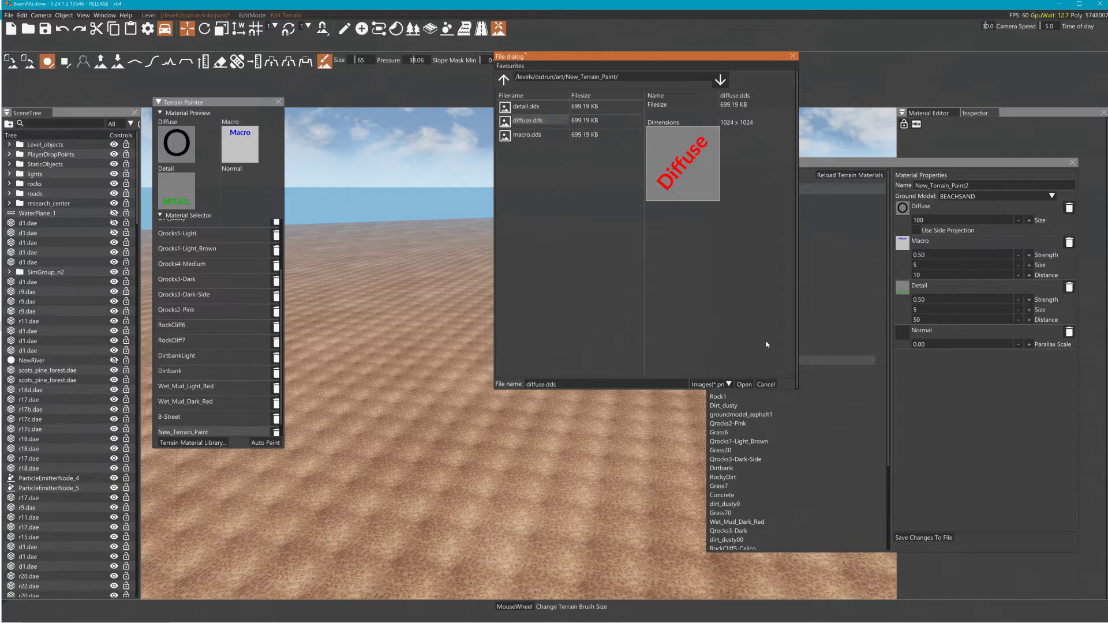
{"action": "left_click", "coordinate": [745, 385]}
Assign macro.dds from /levels/outrun/art/New_Terrain_Paint/ as the material's Macro texture.
{"action": "left_click", "coordinate": [902, 242]}
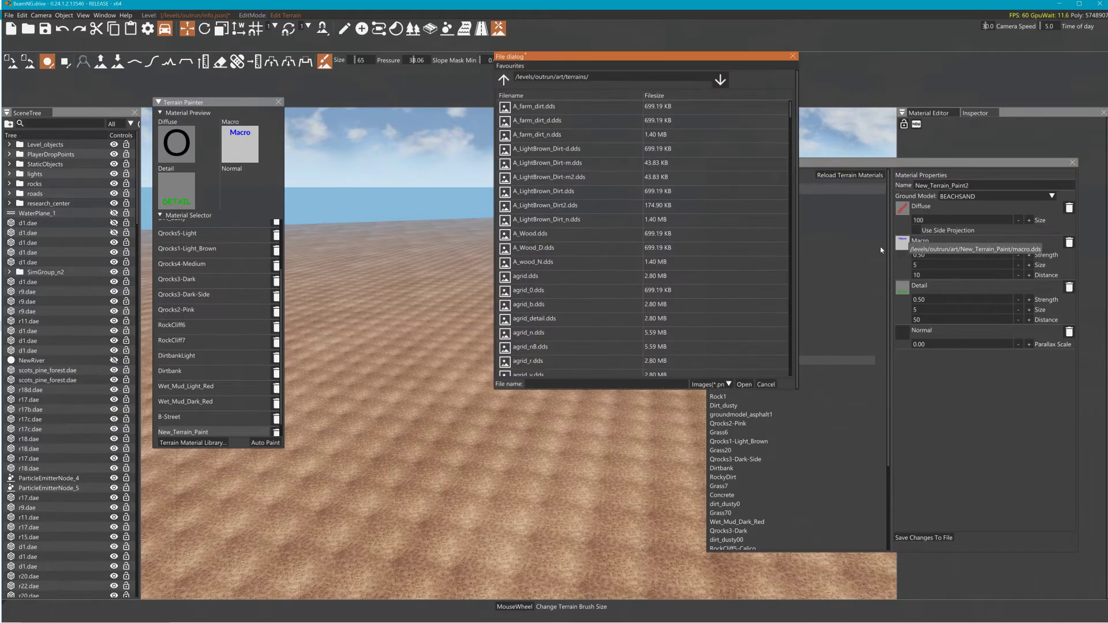
{"action": "left_click", "coordinate": [508, 81]}
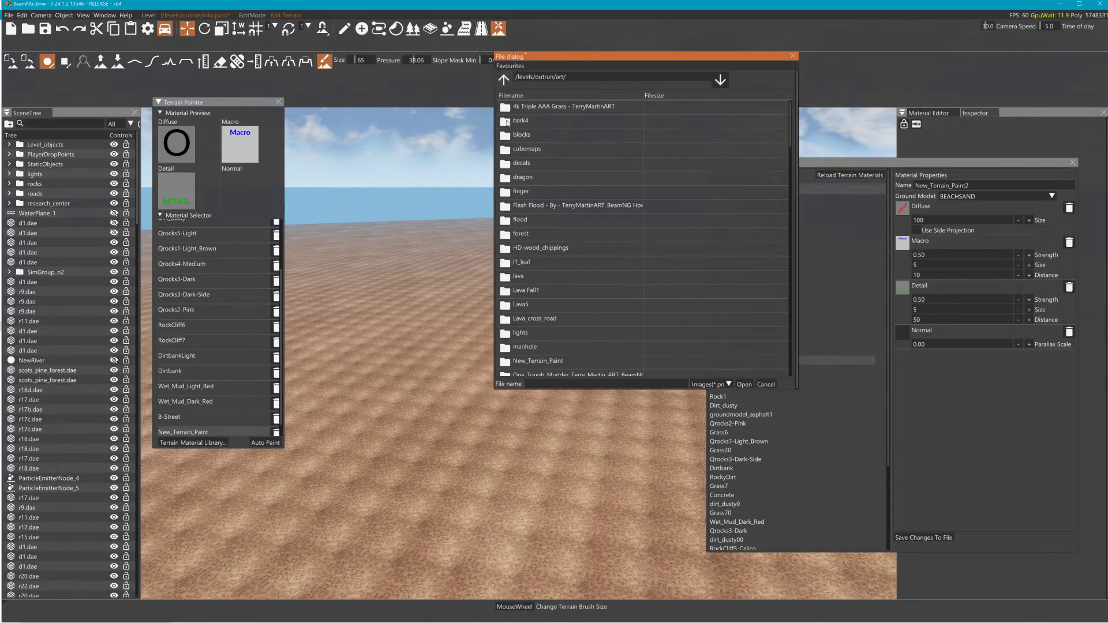
{"action": "double_click", "coordinate": [554, 319]}
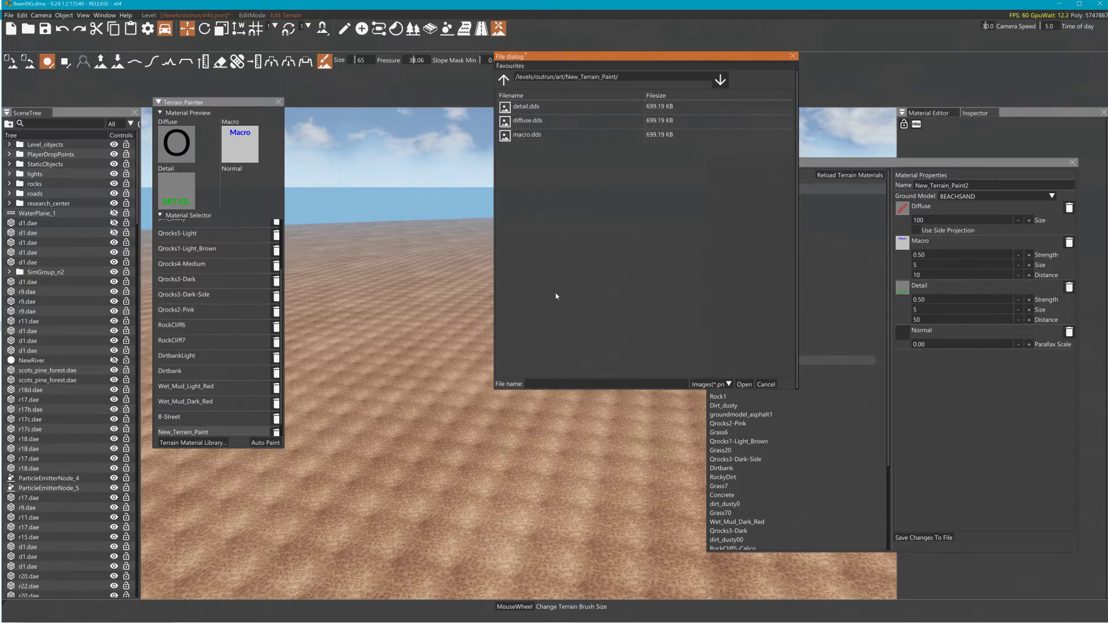
{"action": "left_click", "coordinate": [532, 136]}
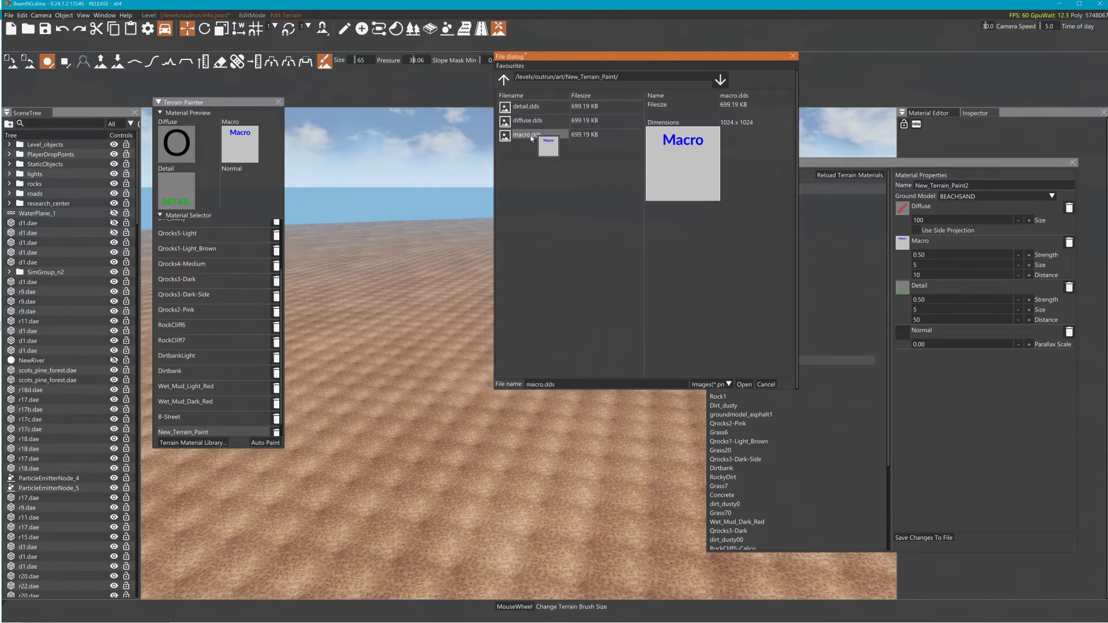
{"action": "left_click", "coordinate": [749, 385]}
Assign detail.dds from /levels/outrun/art/New_Terrain_Paint/ as the Detail texture and save the material changes to file.
{"action": "left_click", "coordinate": [904, 288]}
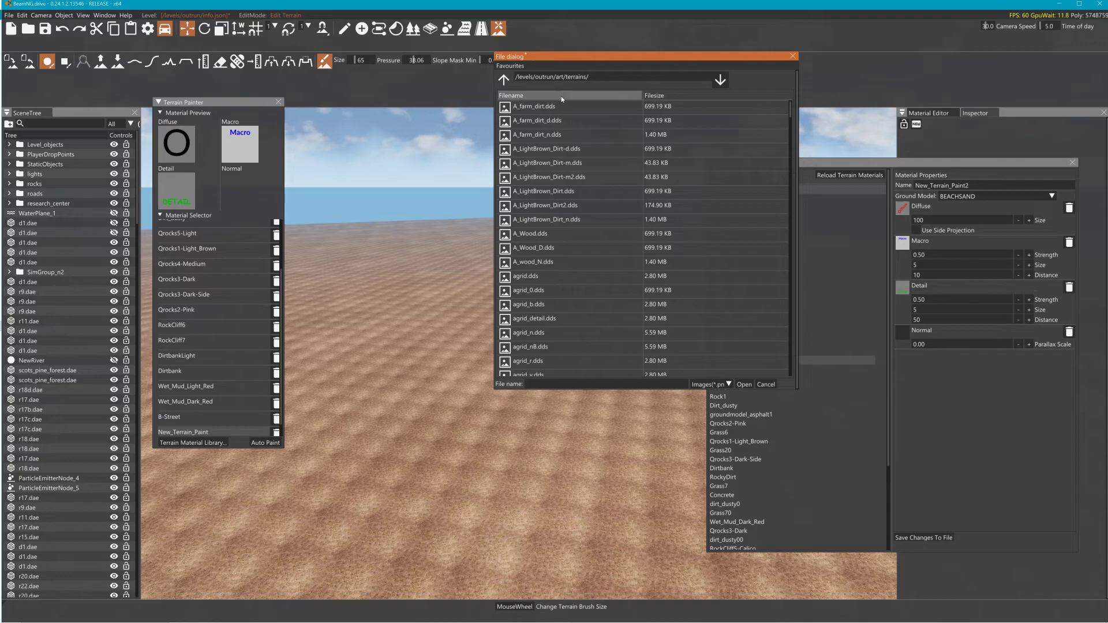
{"action": "left_click", "coordinate": [506, 79]}
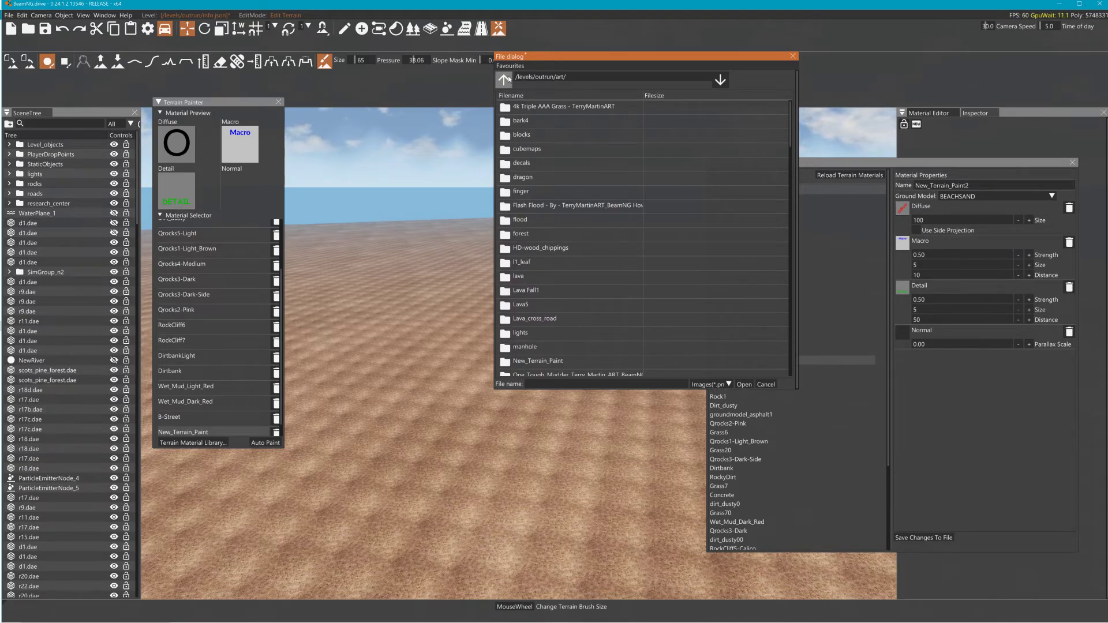
{"action": "scroll", "coordinate": [554, 331], "scroll_direction": "down", "scroll_amount": 3}
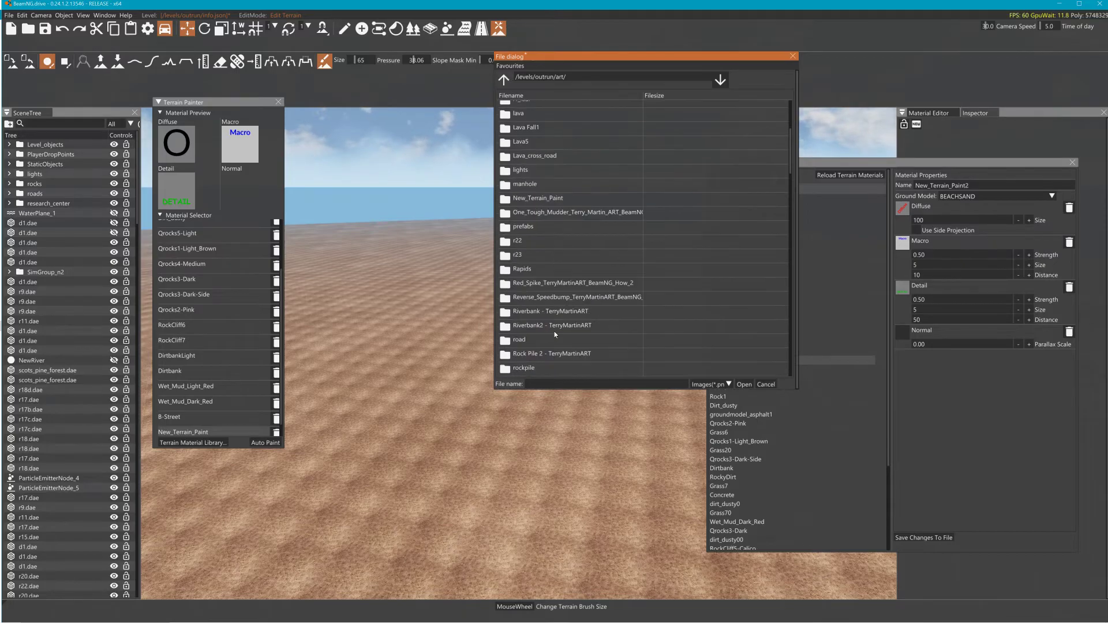
{"action": "double_click", "coordinate": [537, 198]}
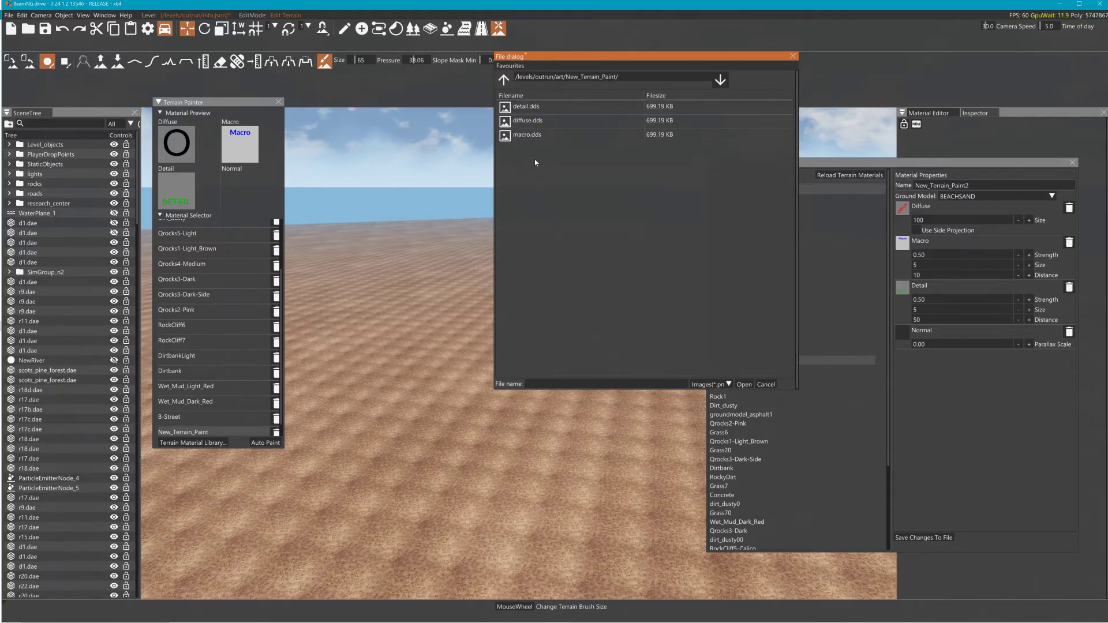
{"action": "left_click", "coordinate": [527, 106]}
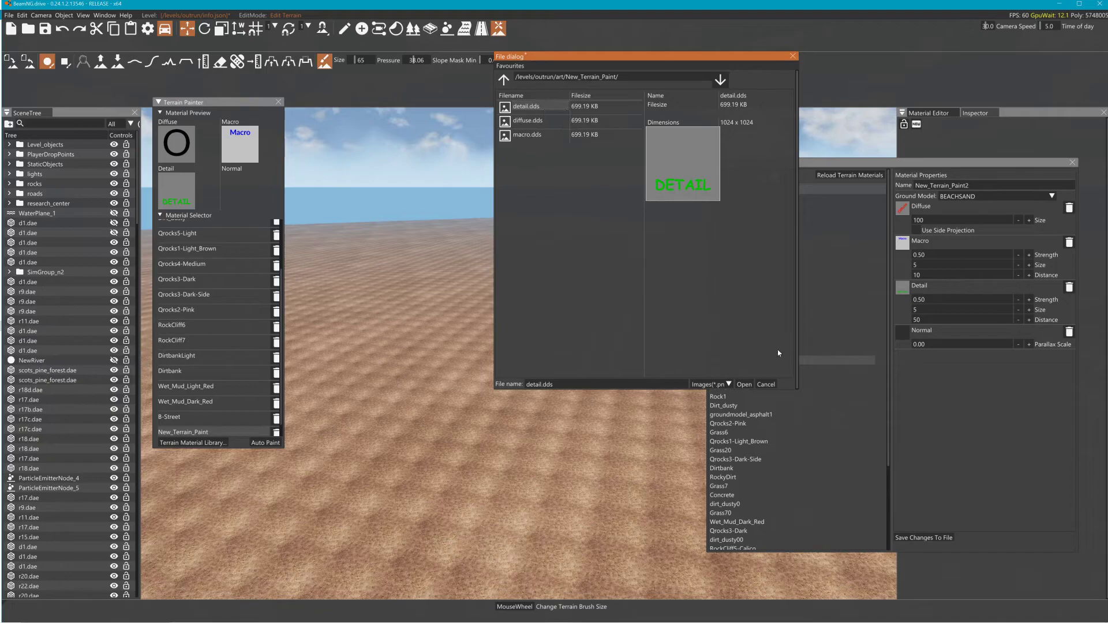
{"action": "left_click", "coordinate": [745, 384]}
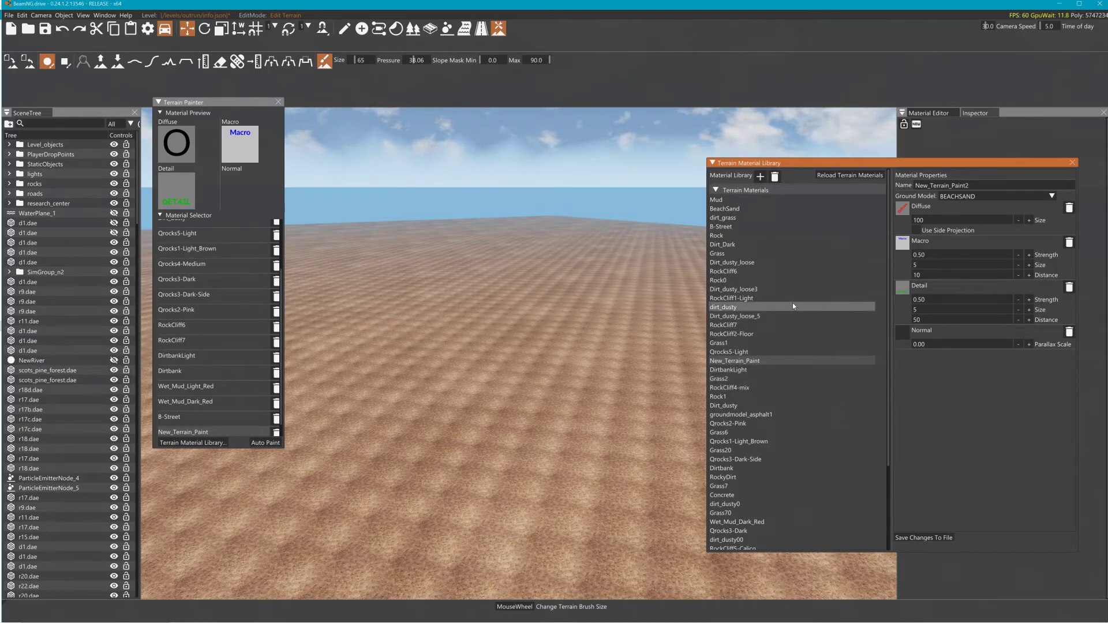
{"action": "left_click", "coordinate": [941, 538]}
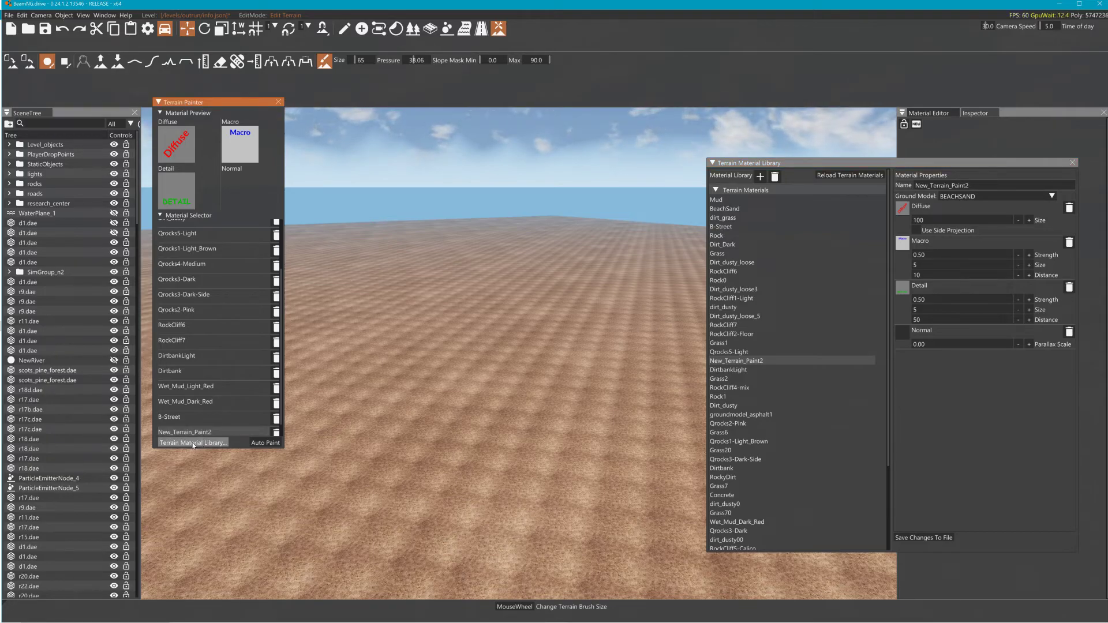
Check the list of terrain materials available to add and select New_Terrain_Paint2 as the painting material in the Terrain Painter.
{"action": "scroll", "coordinate": [224, 334], "scroll_direction": "up", "scroll_amount": 3}
{"action": "scroll", "coordinate": [222, 358], "scroll_direction": "down", "scroll_amount": 5}
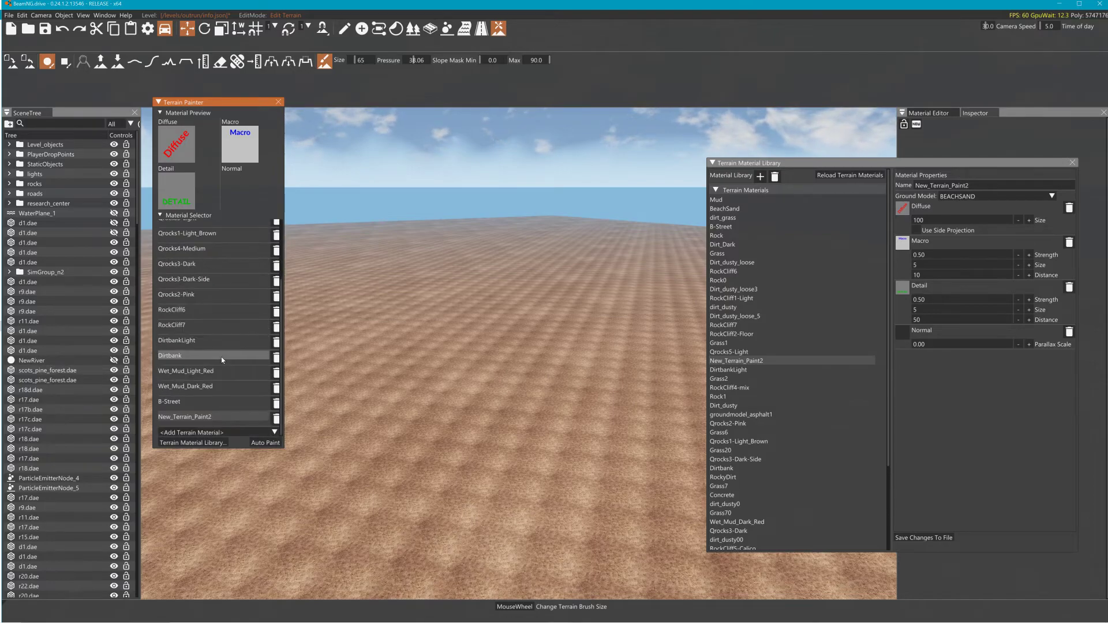
{"action": "left_click", "coordinate": [227, 436]}
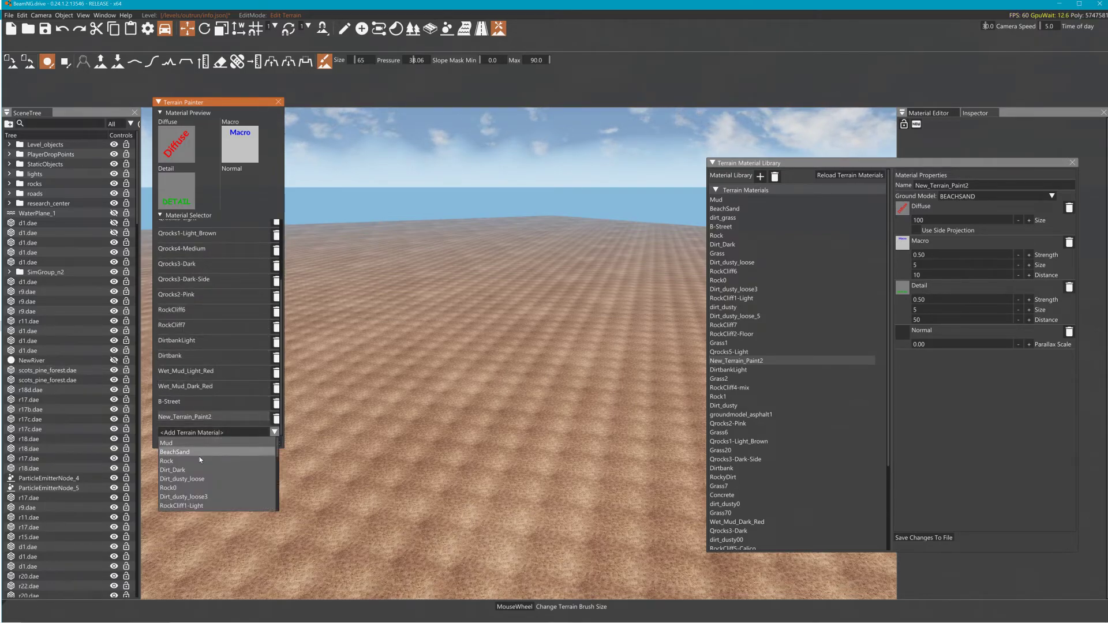
{"action": "scroll", "coordinate": [200, 467], "scroll_direction": "down", "scroll_amount": 5}
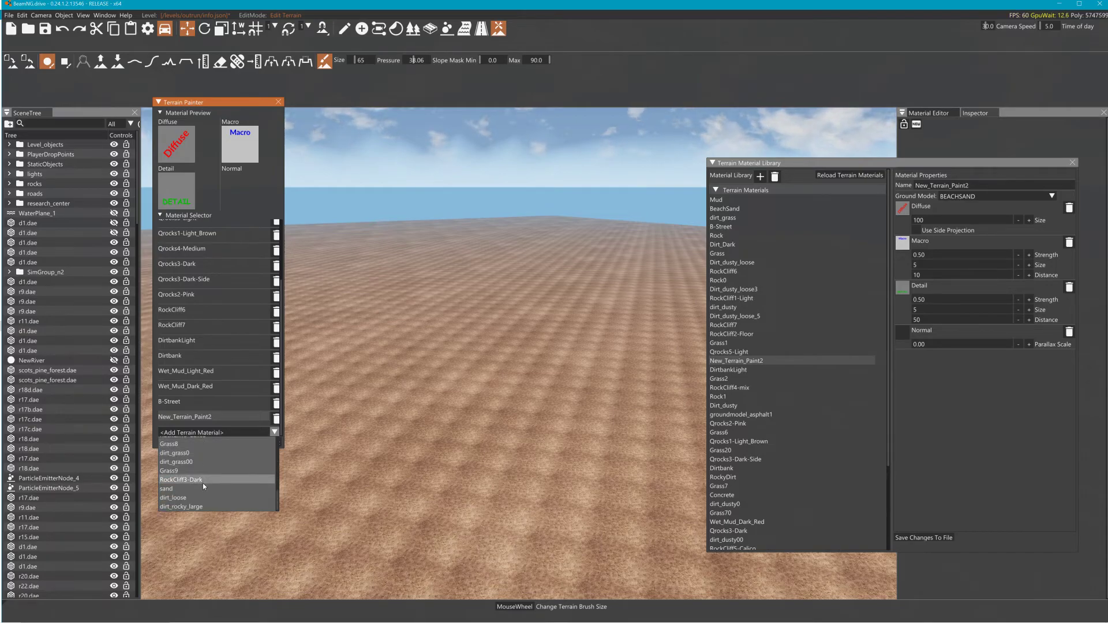
{"action": "left_click", "coordinate": [217, 416]}
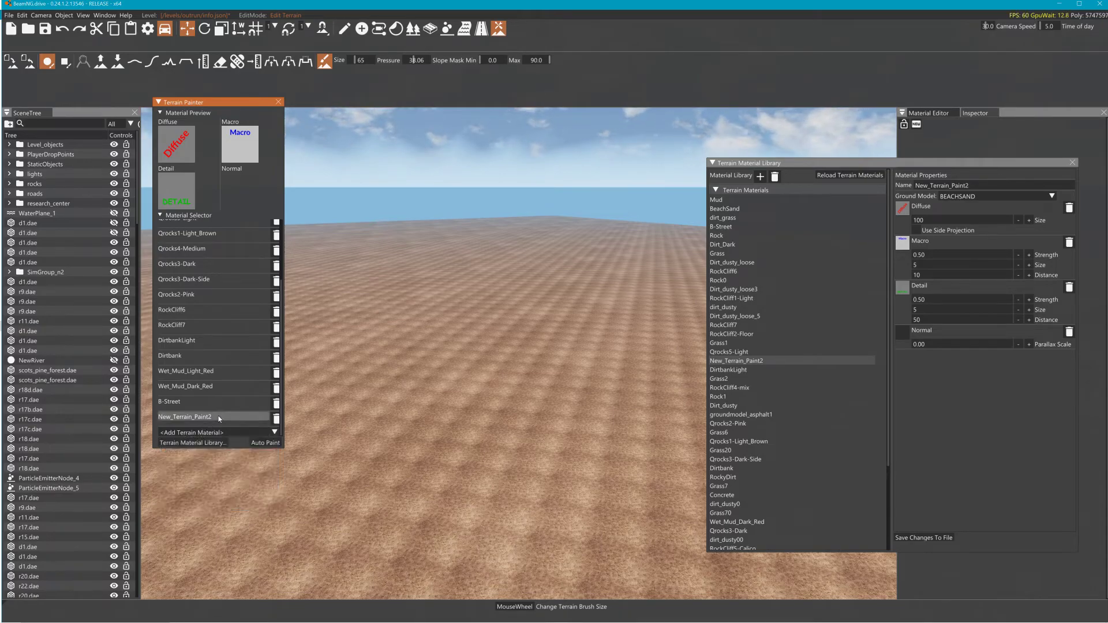
{"action": "left_click", "coordinate": [213, 418]}
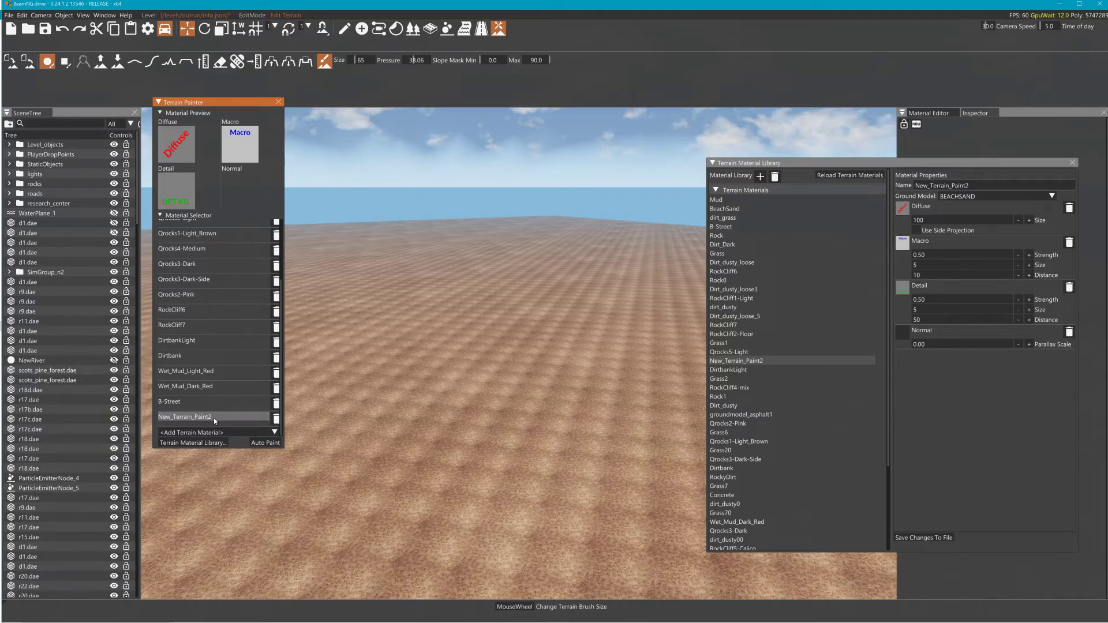
Paint New_Terrain_Paint2 over the sandy terrain ahead, enlarging the brush to size 91 to cover a wide strip.
{"action": "left_click", "coordinate": [539, 364]}
{"action": "mouse_move", "coordinate": [540, 364]}
{"action": "left_mouse_down"}
{"action": "mouse_move", "coordinate": [474, 296]}
{"action": "mouse_move", "coordinate": [514, 442]}
{"action": "mouse_move", "coordinate": [416, 347]}
{"action": "mouse_move", "coordinate": [597, 317]}
{"action": "left_mouse_up"}
{"action": "scroll", "coordinate": [583, 323], "scroll_direction": "up", "scroll_amount": 8}
{"action": "mouse_move", "coordinate": [427, 300]}
{"action": "left_mouse_down"}
{"action": "mouse_move", "coordinate": [399, 277]}
{"action": "mouse_move", "coordinate": [681, 283]}
{"action": "mouse_move", "coordinate": [390, 275]}
{"action": "mouse_move", "coordinate": [570, 363]}
{"action": "mouse_move", "coordinate": [606, 331]}
{"action": "mouse_move", "coordinate": [495, 317]}
{"action": "mouse_move", "coordinate": [525, 234]}
{"action": "mouse_move", "coordinate": [622, 268]}
{"action": "mouse_move", "coordinate": [469, 236]}
{"action": "mouse_move", "coordinate": [404, 428]}
{"action": "mouse_move", "coordinate": [548, 428]}
{"action": "left_mouse_up"}
{"action": "right_click_drag", "start_coordinate": [547, 335], "coordinate": [577, 324]}
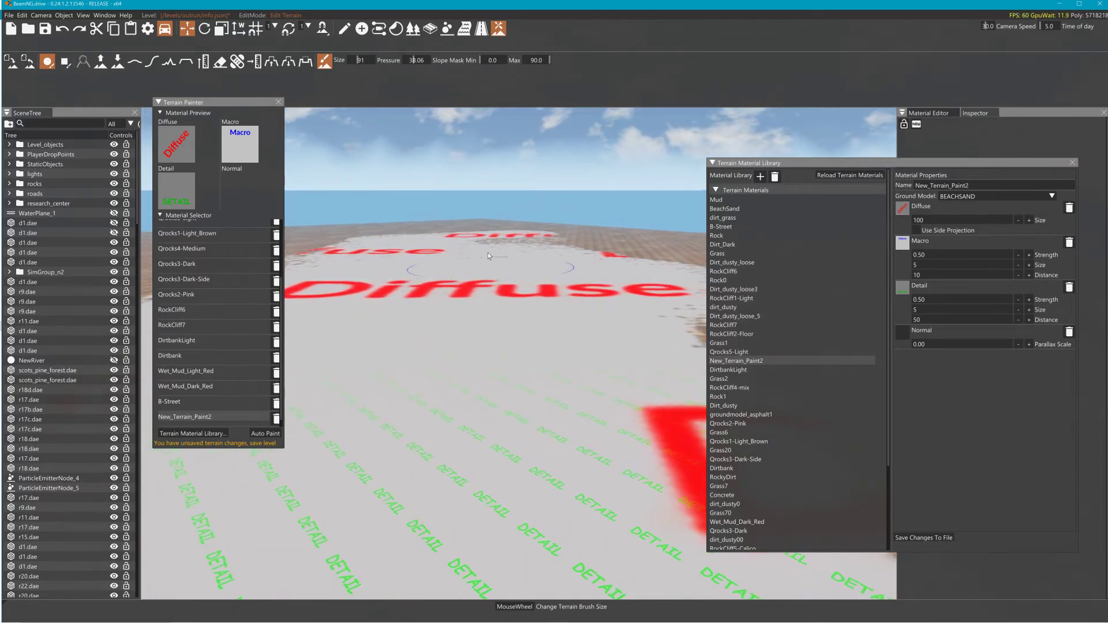
{"action": "left_click_drag", "start_coordinate": [636, 275], "coordinate": [654, 441]}
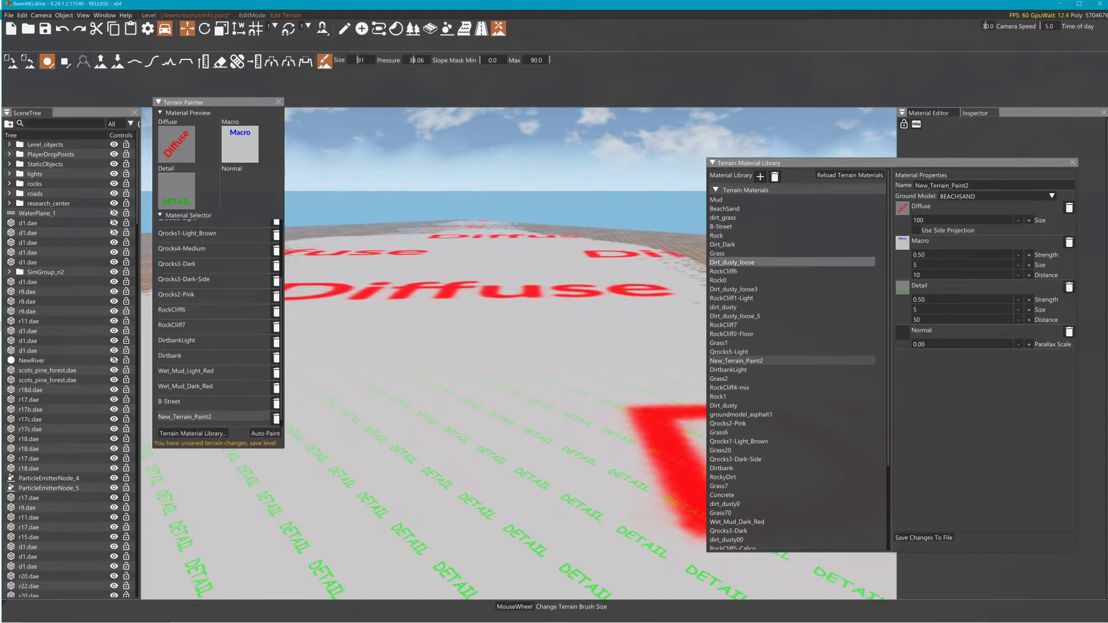
In File Explorer, play Desktop 2022.03.09 - 18.14.28.03.mp4 from videos from youtube\Desktop on New Volume (E:), and close the player.
{"action": "left_click", "coordinate": [407, 619]}
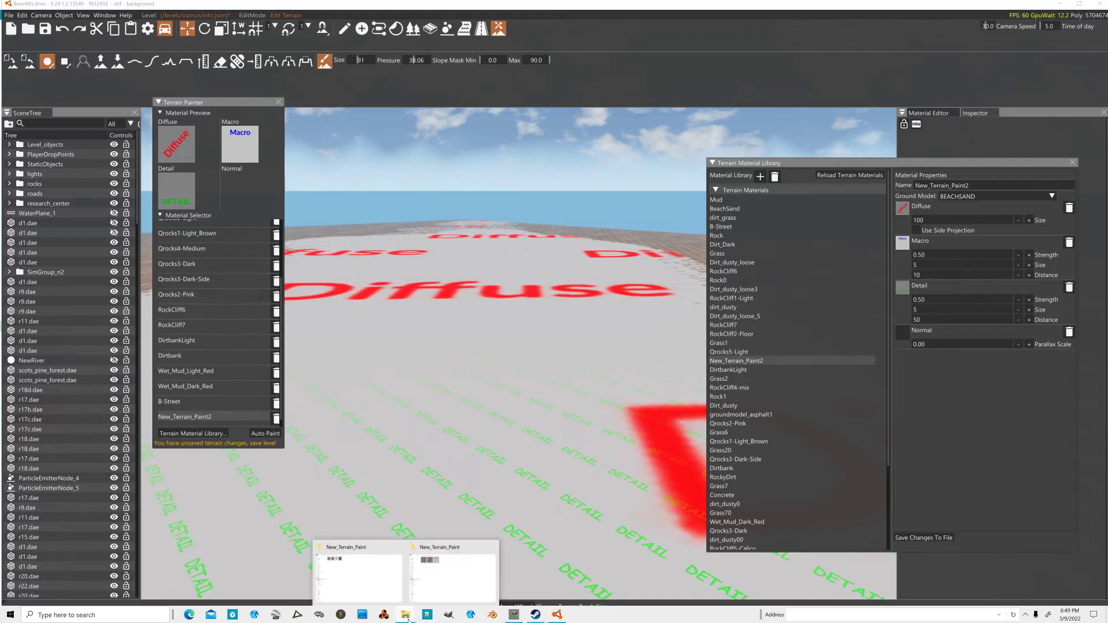
{"action": "left_click", "coordinate": [379, 570]}
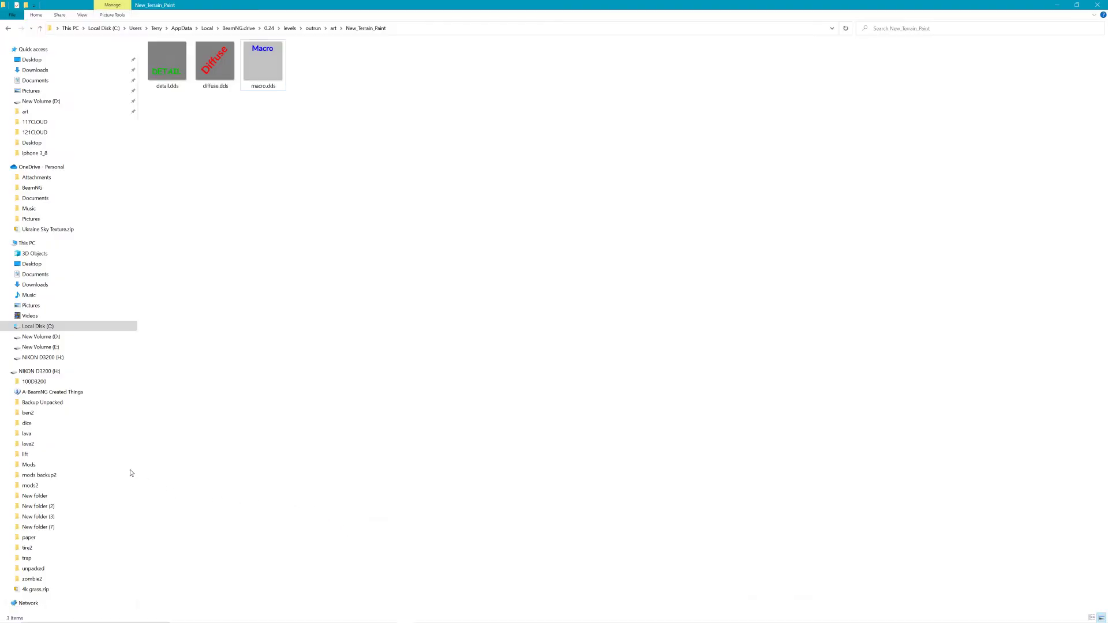
{"action": "left_click", "coordinate": [41, 347]}
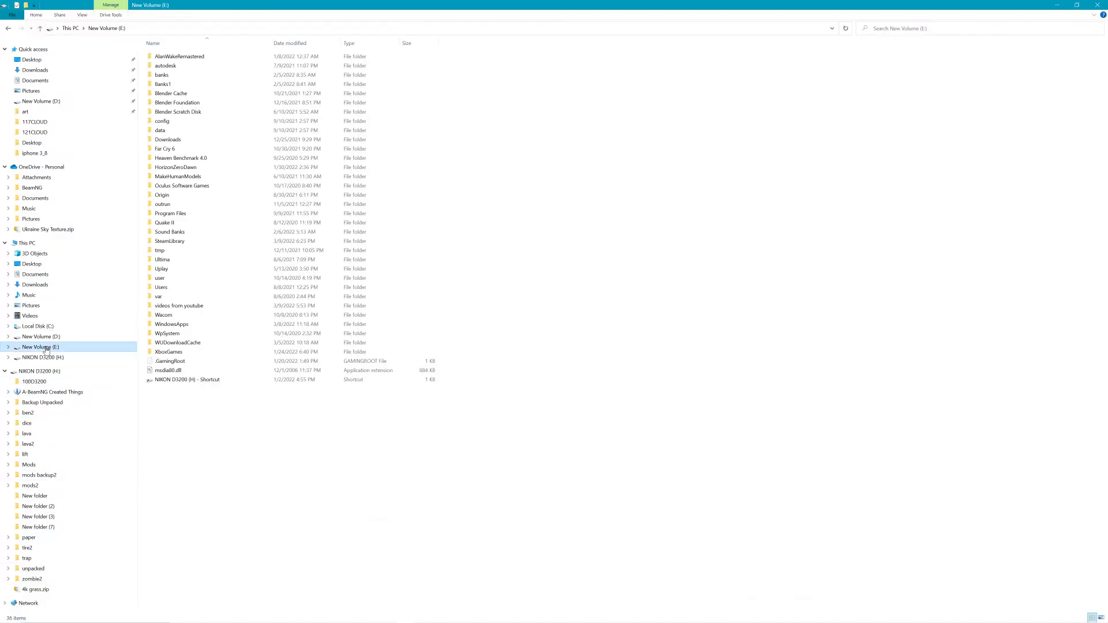
{"action": "double_click", "coordinate": [187, 309]}
{"action": "double_click", "coordinate": [170, 69]}
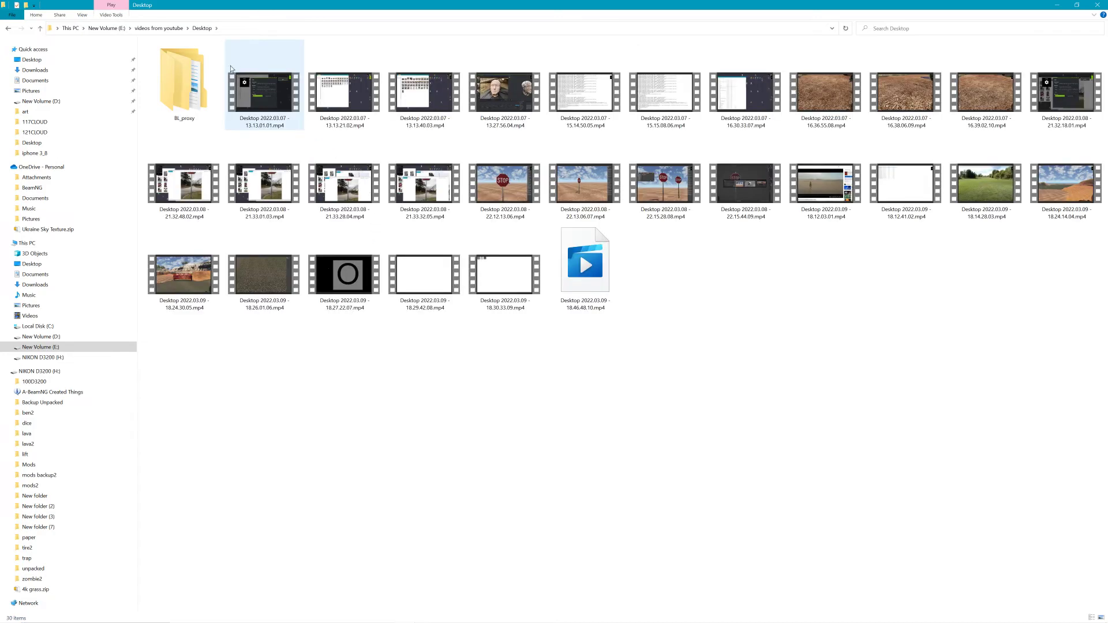
{"action": "left_click", "coordinate": [194, 96]}
{"action": "double_click", "coordinate": [971, 180]}
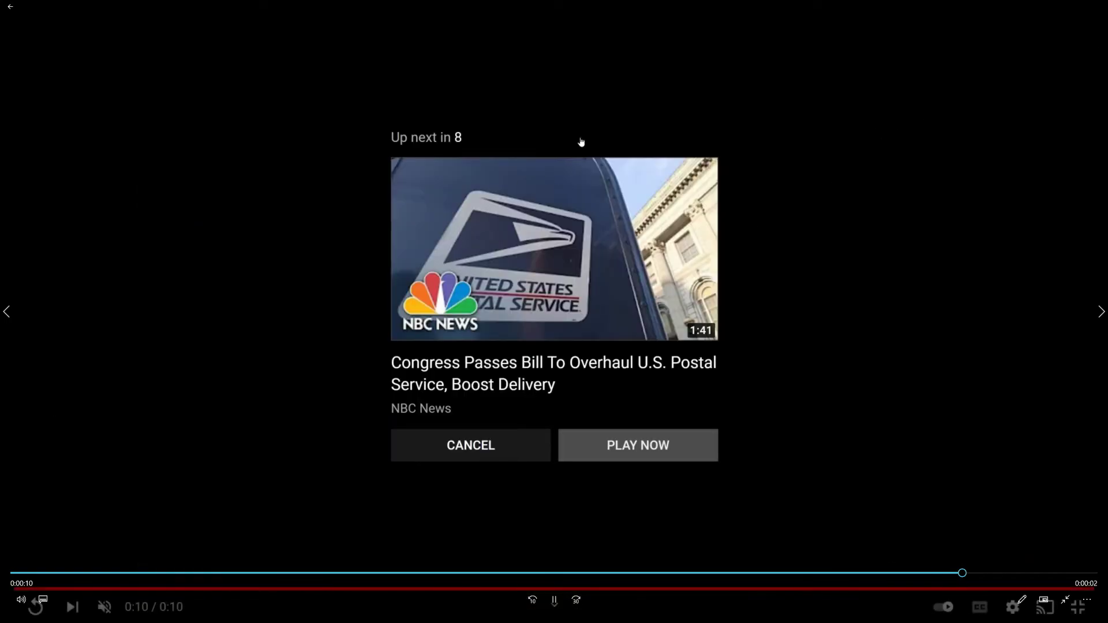
{"action": "left_click", "coordinate": [1099, 6]}
Switch to the New_Terrain_Paint folder and examine the diffuse.dds texture.
{"action": "key", "text": "alt+Tab"}
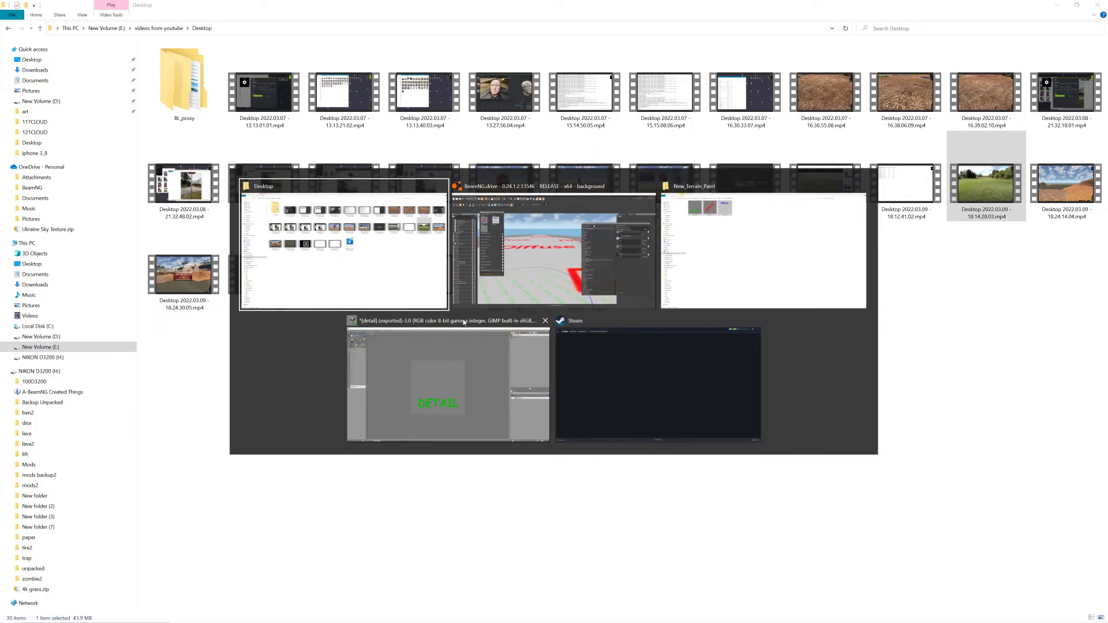
{"action": "key", "text": "Tab"}
{"action": "key", "text": "Tab"}
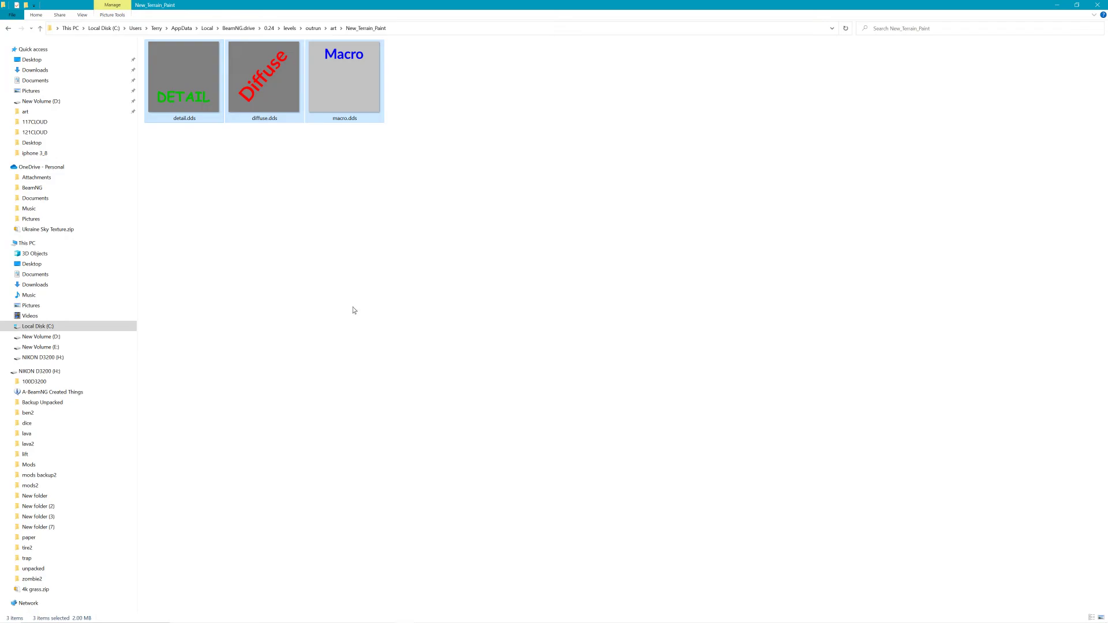
{"action": "left_click", "coordinate": [264, 94]}
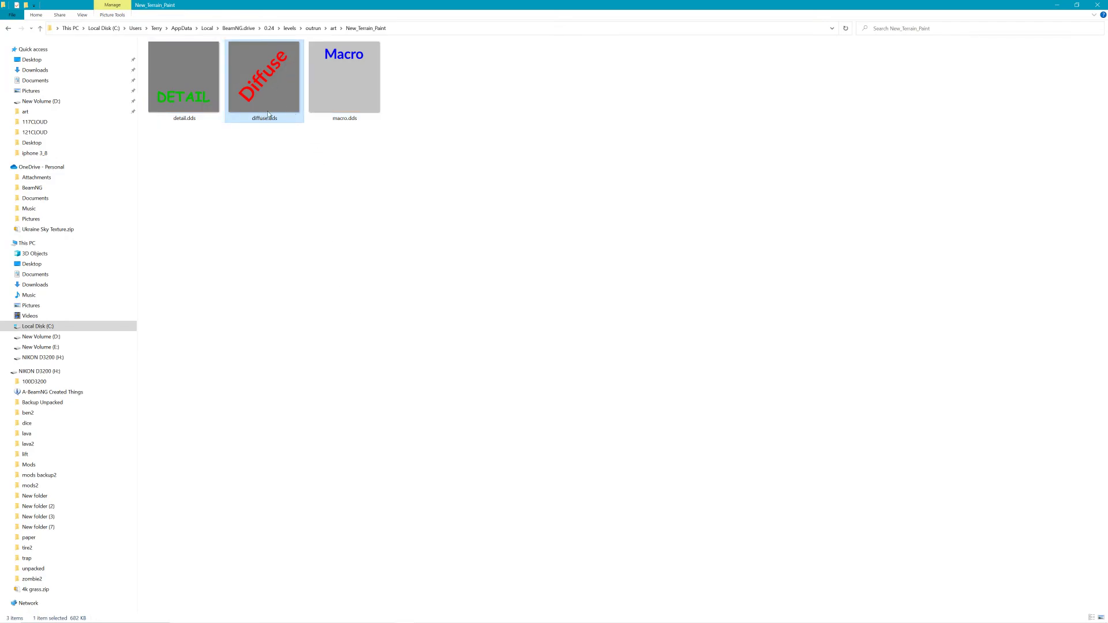
Switch to BeamNG.drive and try Diffuse sizes of 200 and 50 for New_Terrain_Paint2, saving the changes to file each time.
{"action": "key", "text": "alt+Tab"}
{"action": "key", "text": "Tab"}
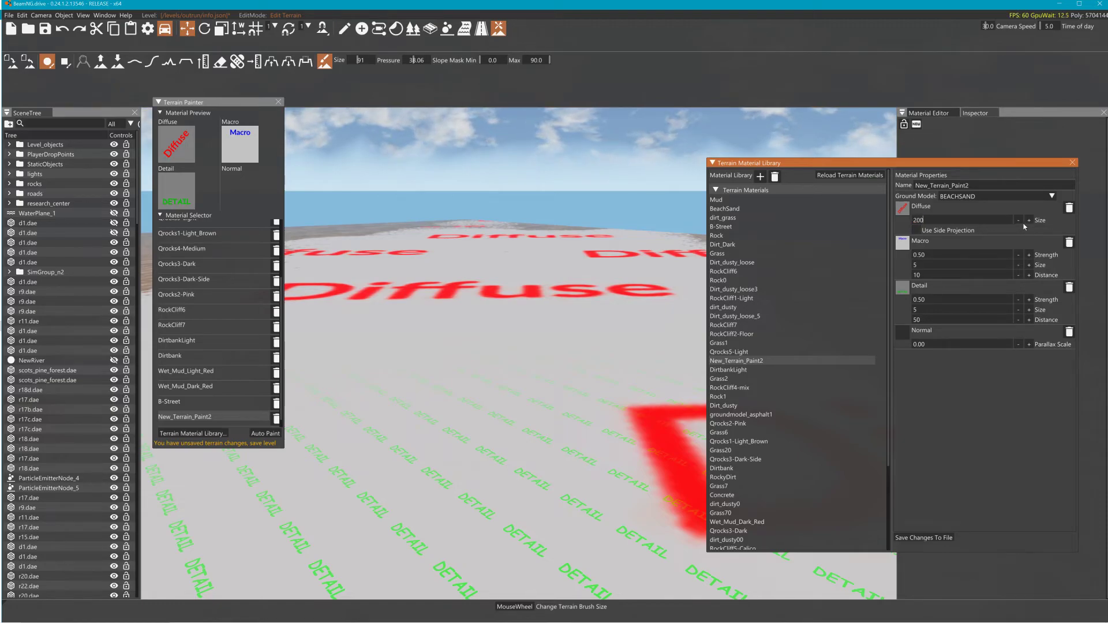
{"action": "left_click", "coordinate": [917, 538]}
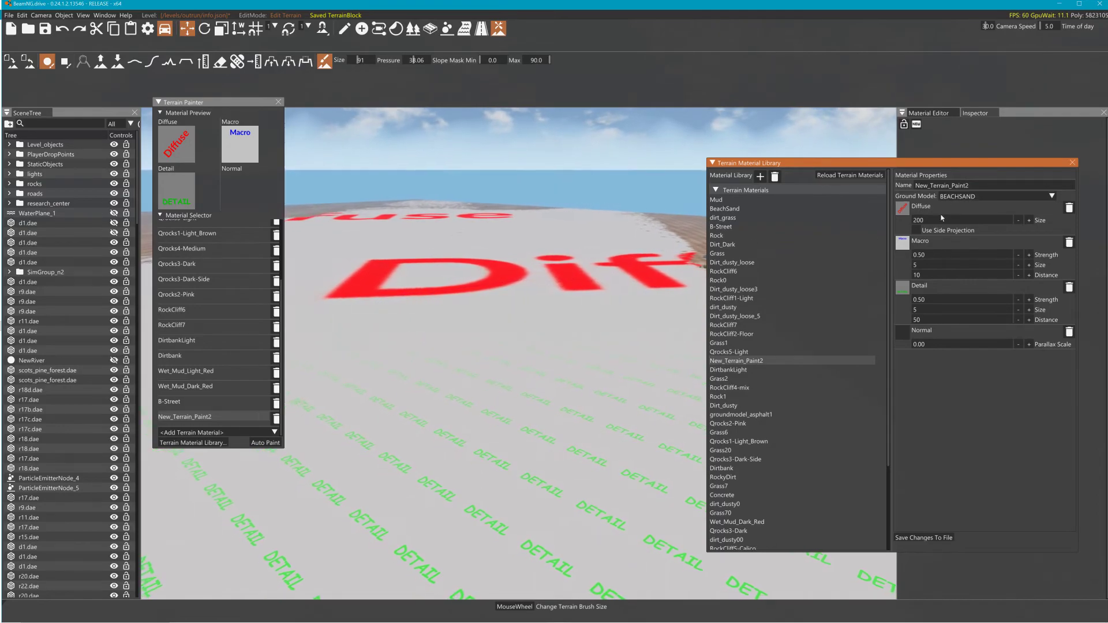
{"action": "double_click", "coordinate": [958, 220]}
{"action": "type", "text": "50"}
{"action": "left_click", "coordinate": [915, 538]}
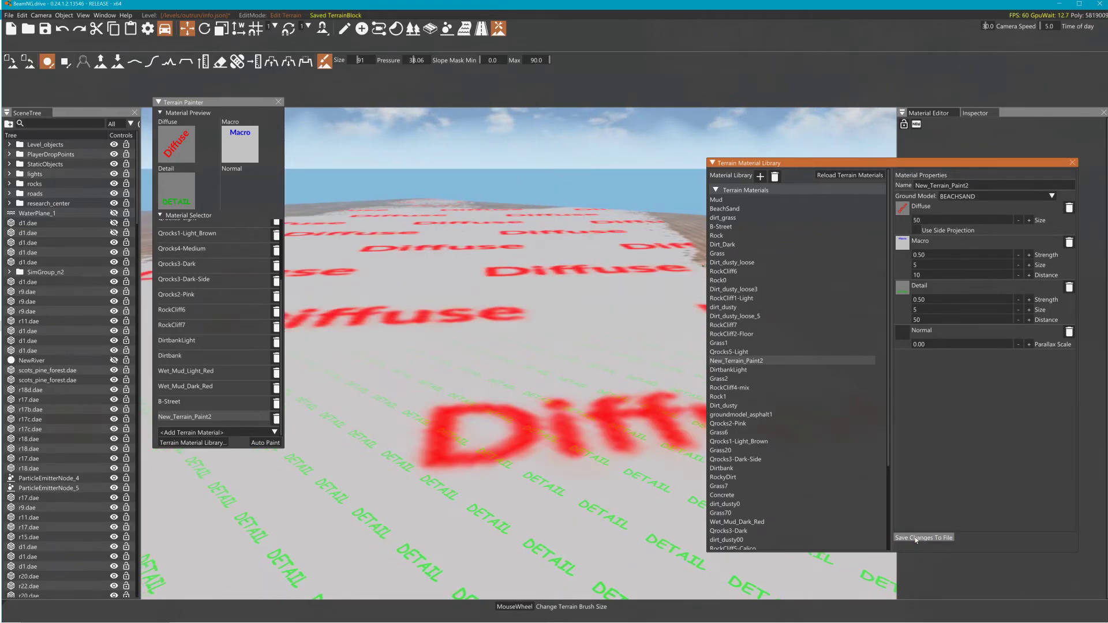
Set the Diffuse size to 100 and save the material changes to file.
{"action": "type", "text": "100"}
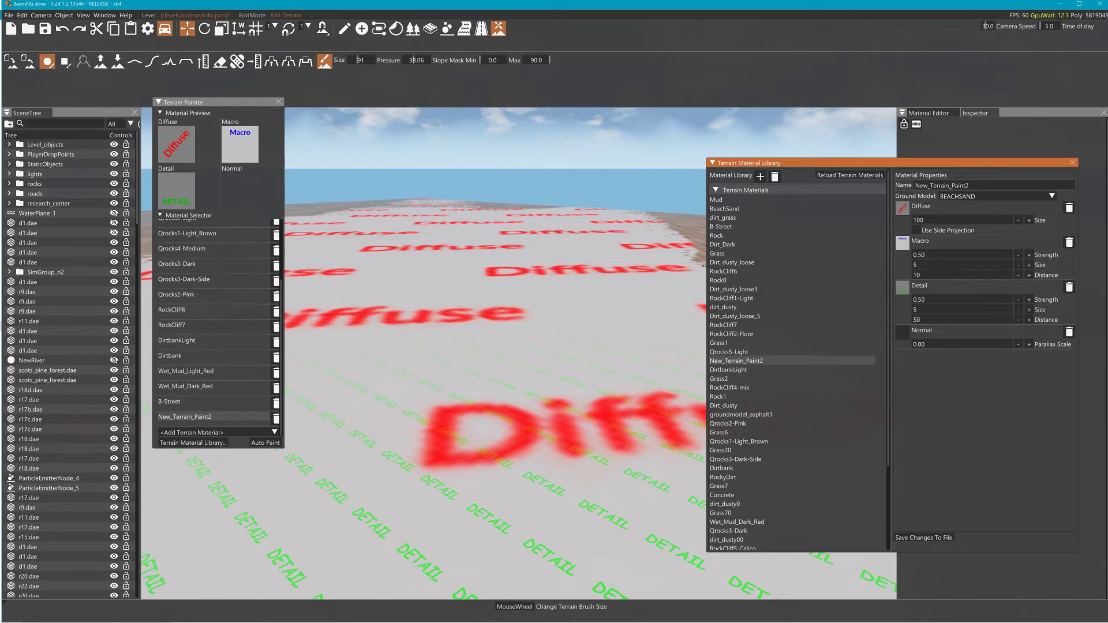
{"action": "left_click", "coordinate": [935, 539]}
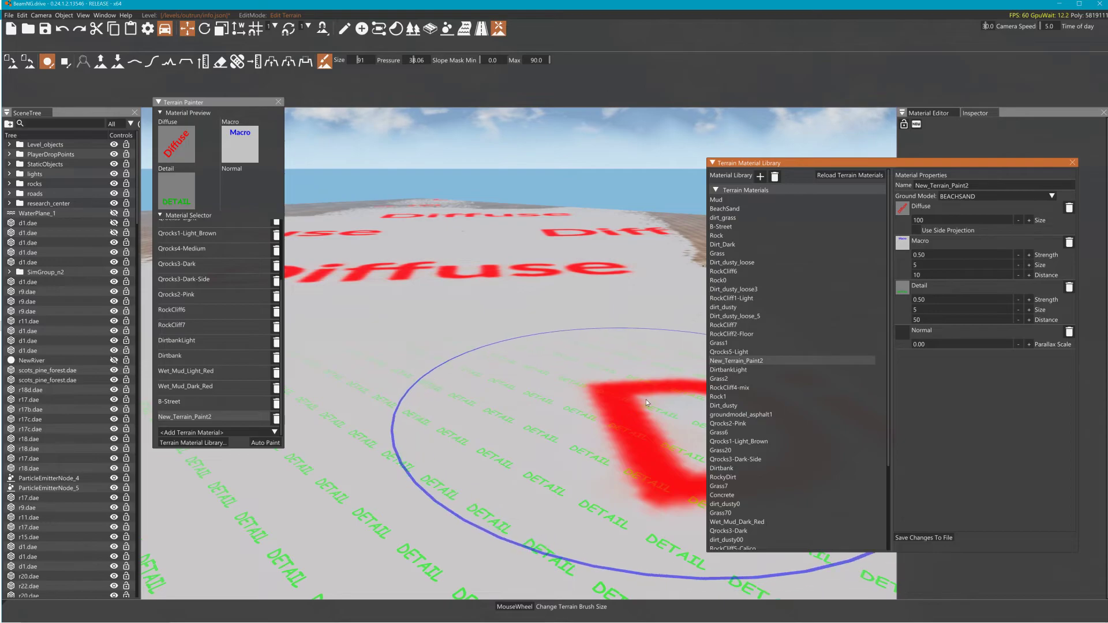
Inspect the painted ground up close, set the Macro distance to 500 and save the material changes to file.
{"action": "key", "text": "w"}
{"action": "right_click_drag", "start_coordinate": [517, 428], "coordinate": [518, 437]}
{"action": "key", "text": "w"}
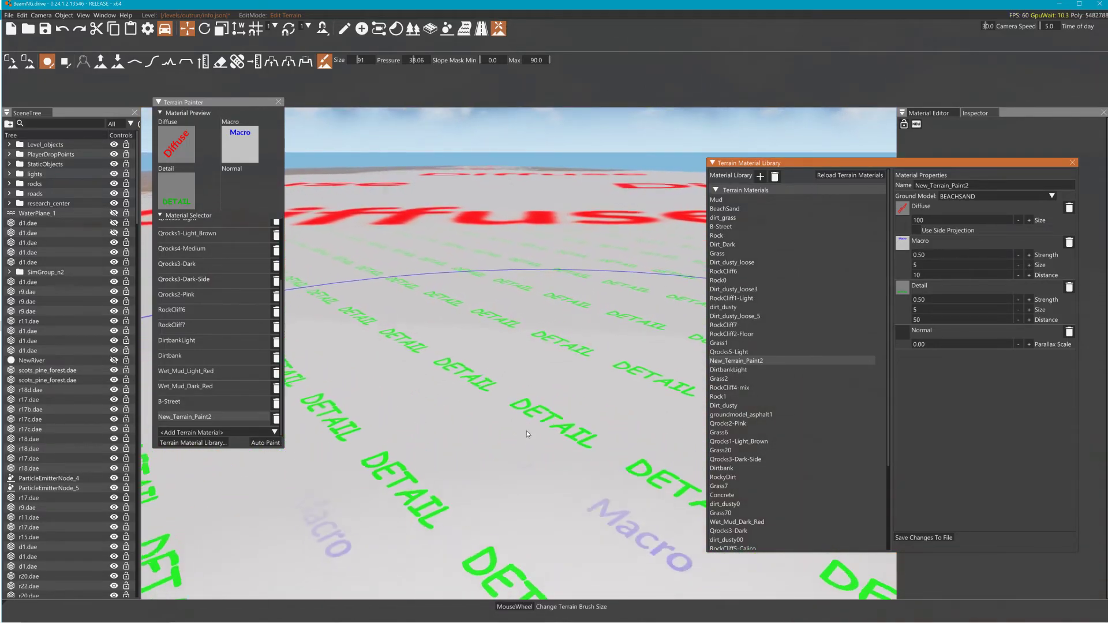
{"action": "key", "text": "w"}
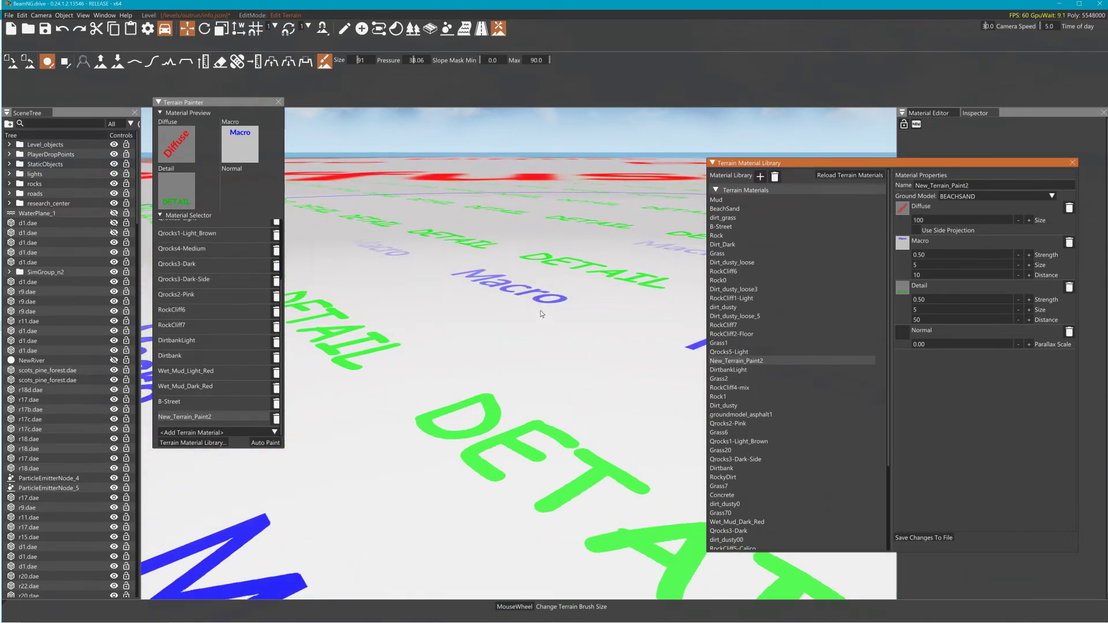
{"action": "key", "text": "s"}
{"action": "double_click", "coordinate": [947, 276]}
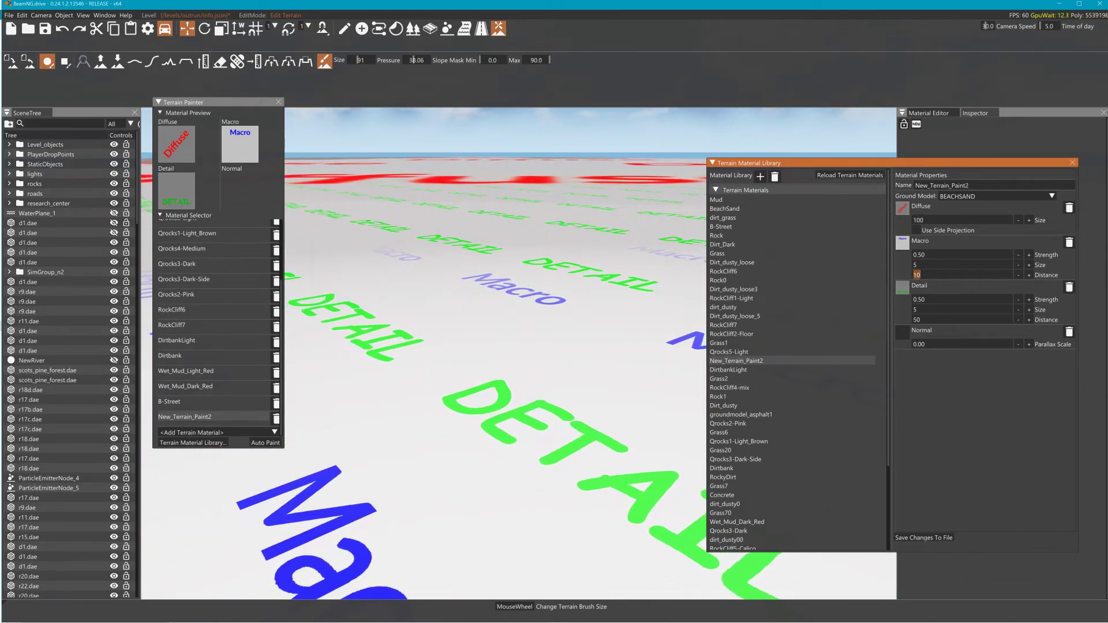
{"action": "type", "text": "50"}
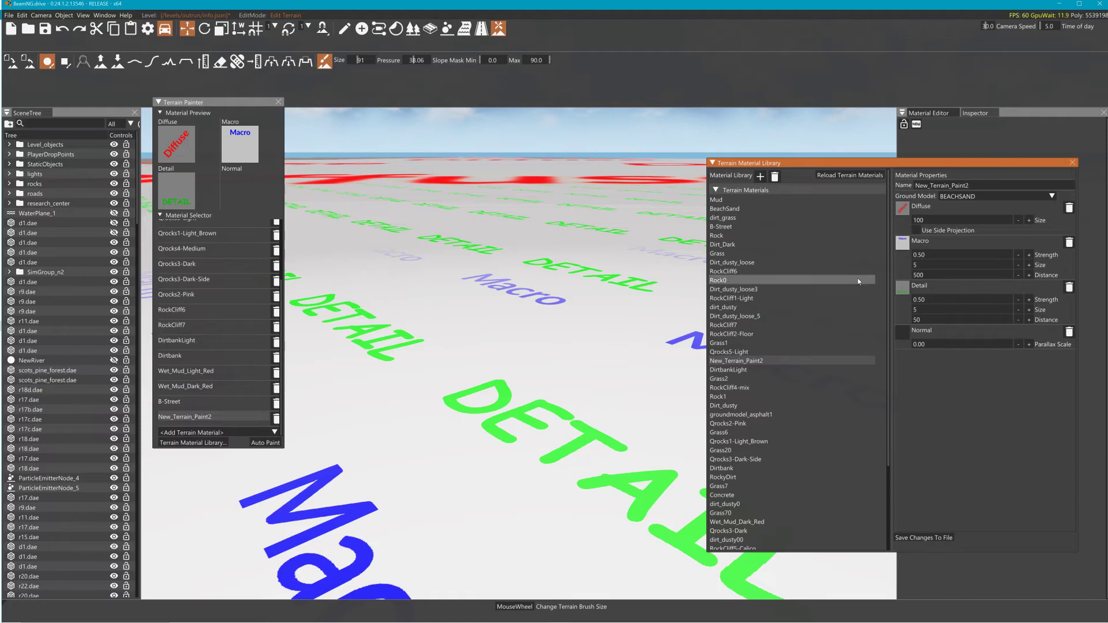
{"action": "type", "text": "0"}
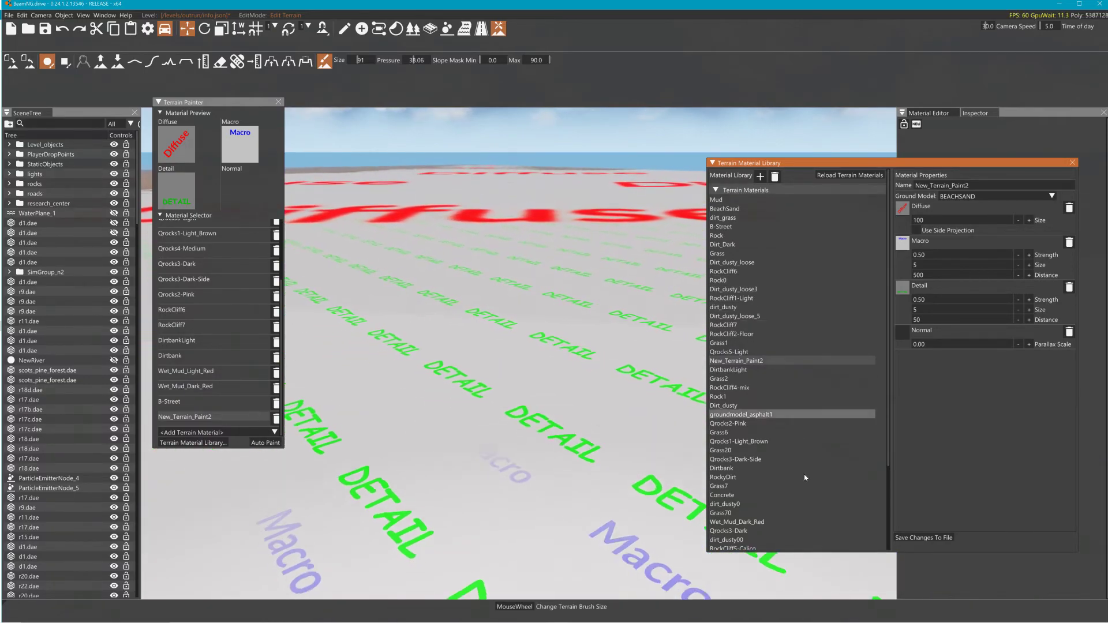
{"action": "left_click", "coordinate": [925, 538]}
Set the Macro size to 50 and save the material changes to file.
{"action": "key", "text": "s"}
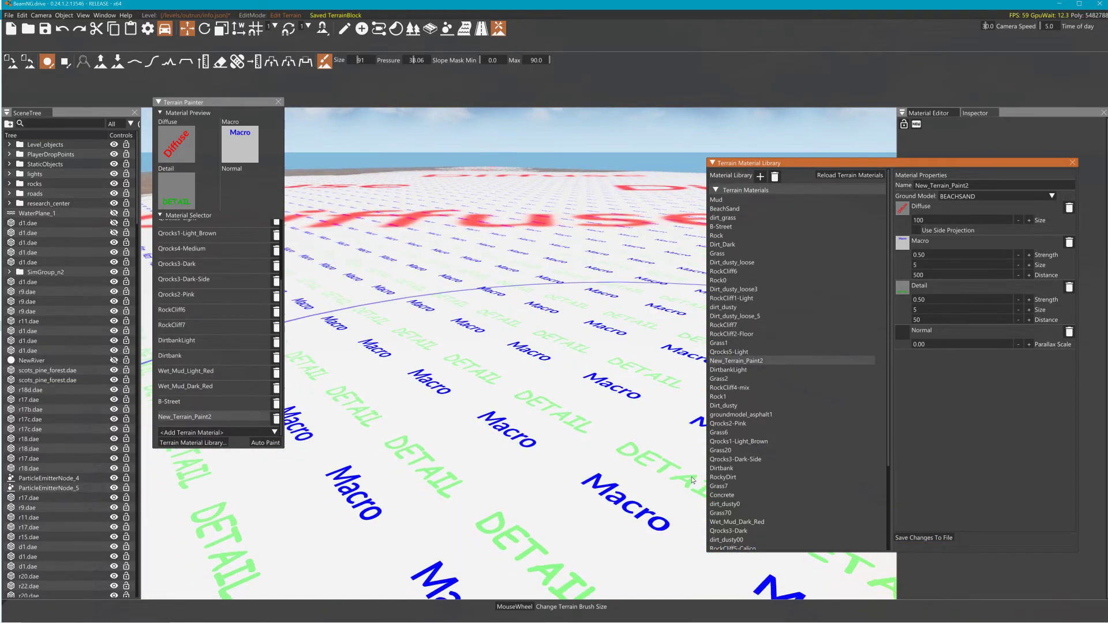
{"action": "key", "text": "w"}
{"action": "double_click", "coordinate": [916, 265]}
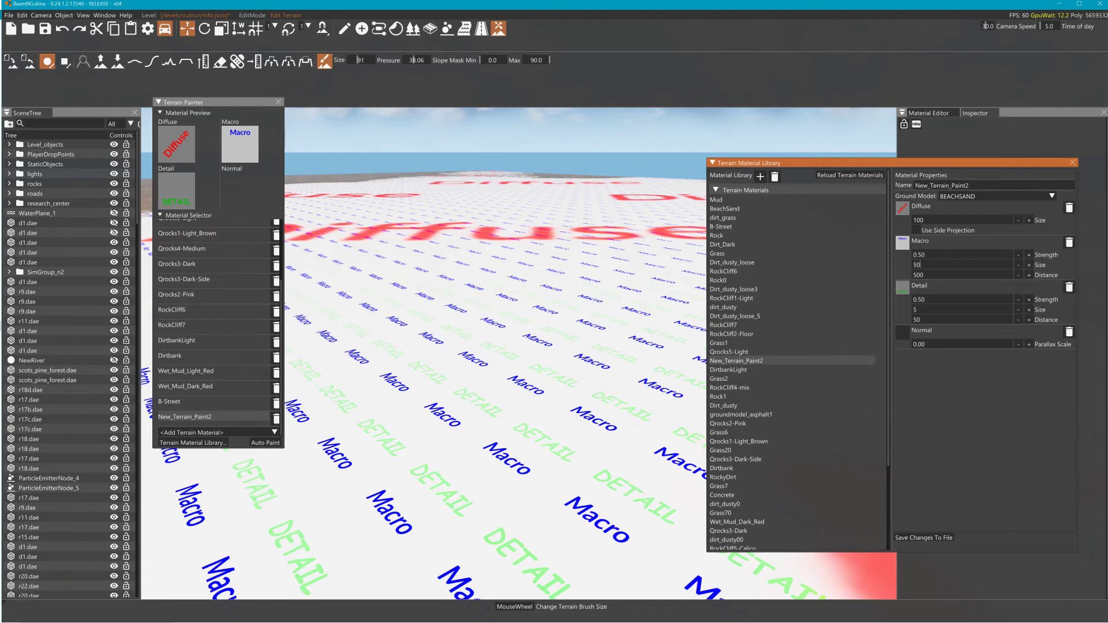
{"action": "left_click", "coordinate": [932, 538]}
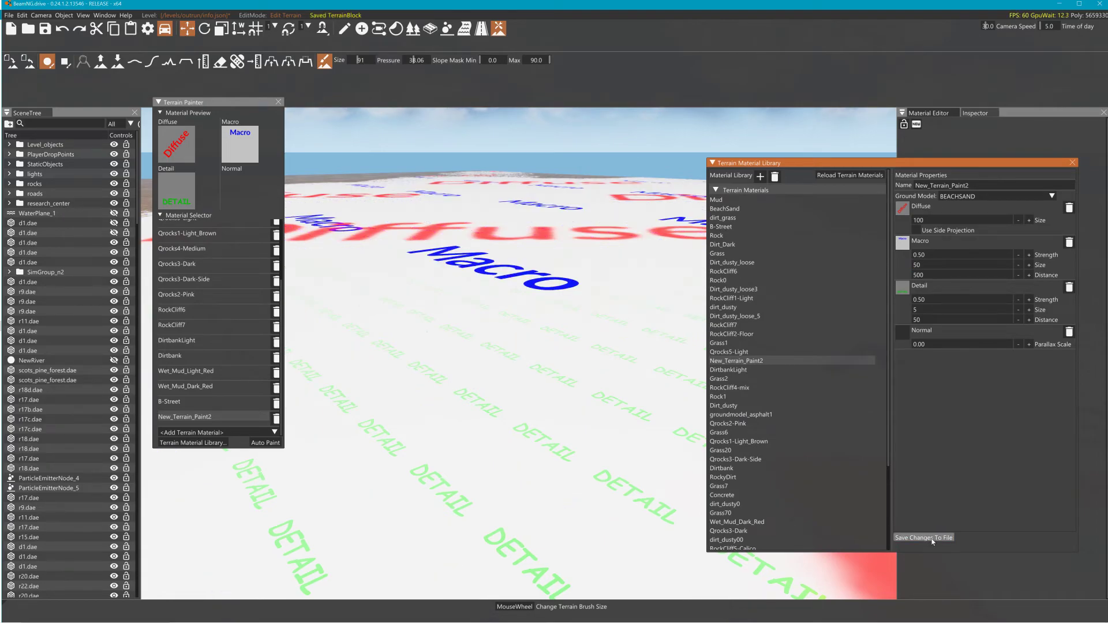
Try Macro sizes of 75 and 200, saving the material changes to file after each one.
{"action": "key", "text": "s"}
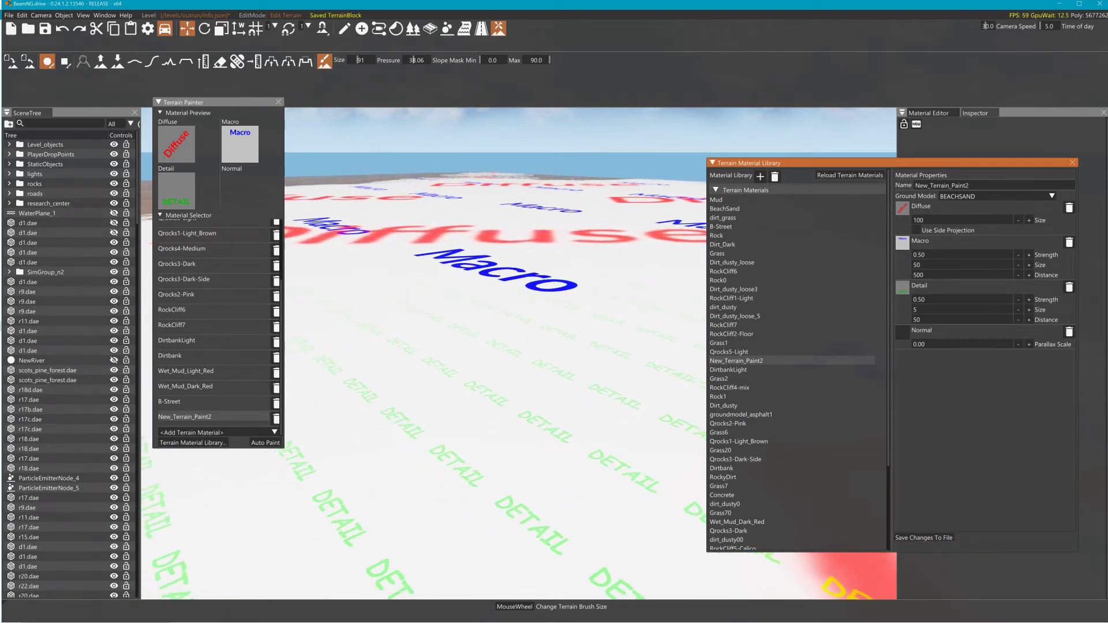
{"action": "left_click", "coordinate": [919, 254]}
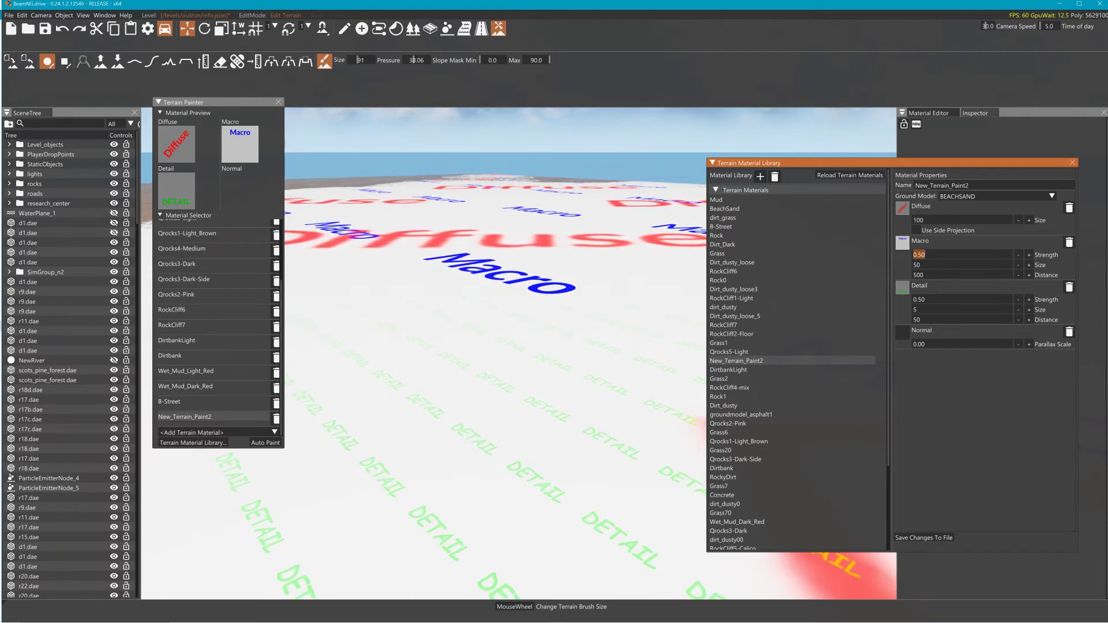
{"action": "left_click", "coordinate": [919, 264]}
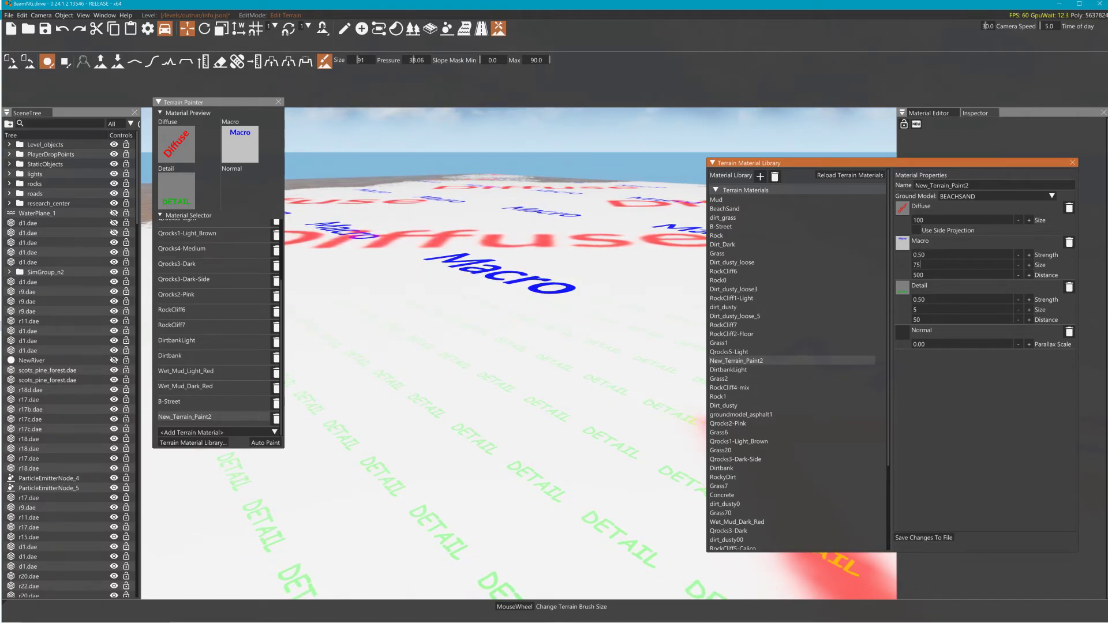
{"action": "left_click", "coordinate": [926, 538]}
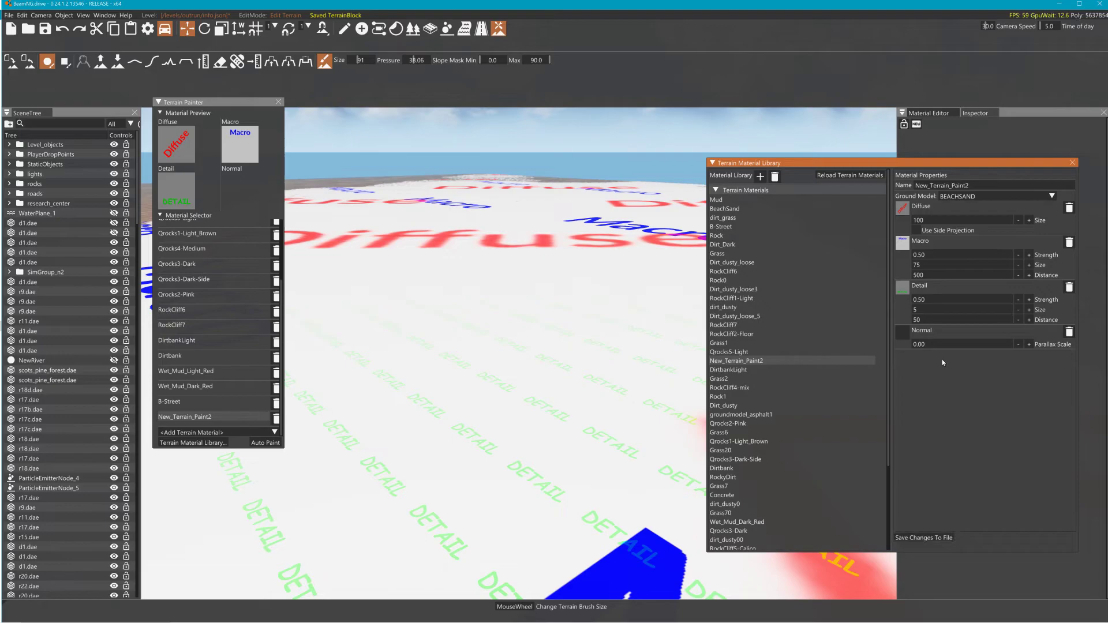
{"action": "left_click", "coordinate": [933, 537]}
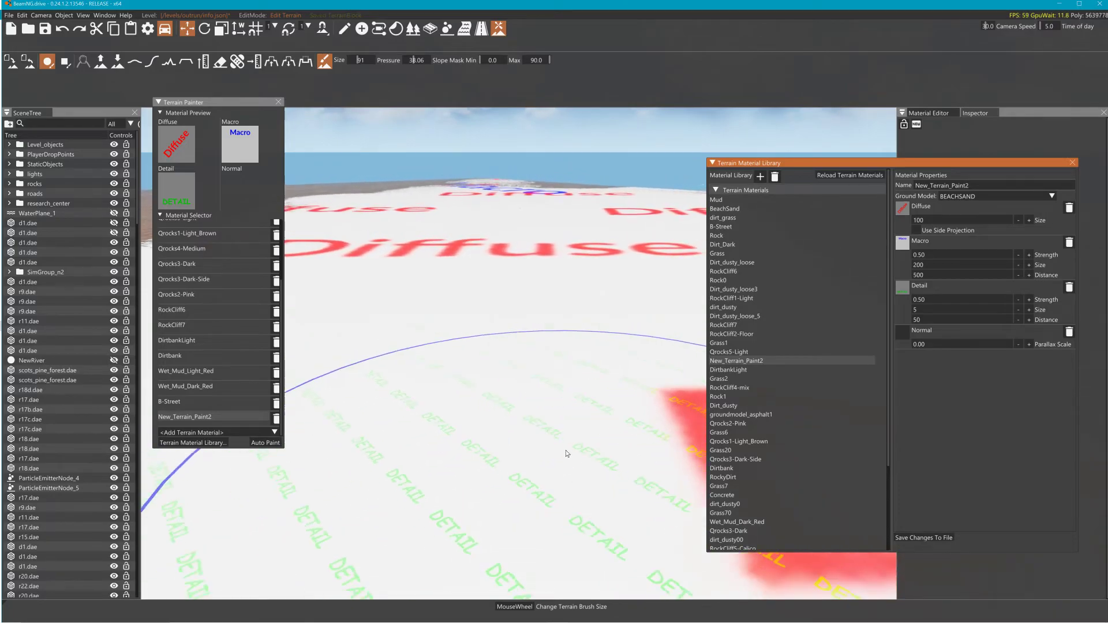
Extend the painted area over the nearer terrain, set the Macro size to 10 and save the material changes to file.
{"action": "key", "text": "s"}
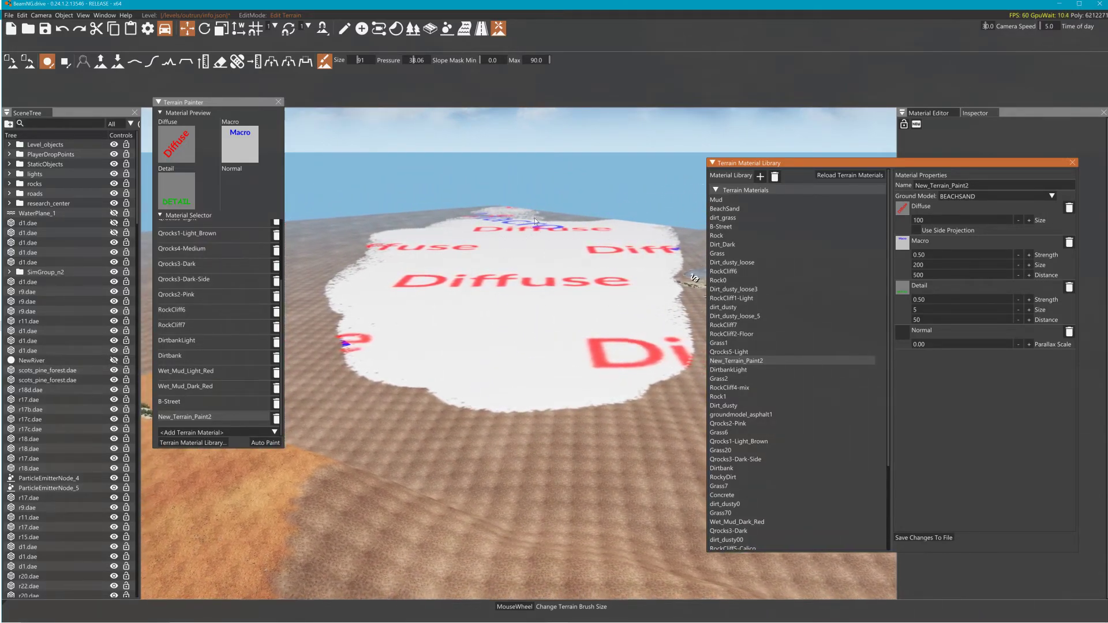
{"action": "mouse_move", "coordinate": [346, 347]}
{"action": "left_mouse_down"}
{"action": "mouse_move", "coordinate": [295, 346]}
{"action": "mouse_move", "coordinate": [508, 496]}
{"action": "left_mouse_up"}
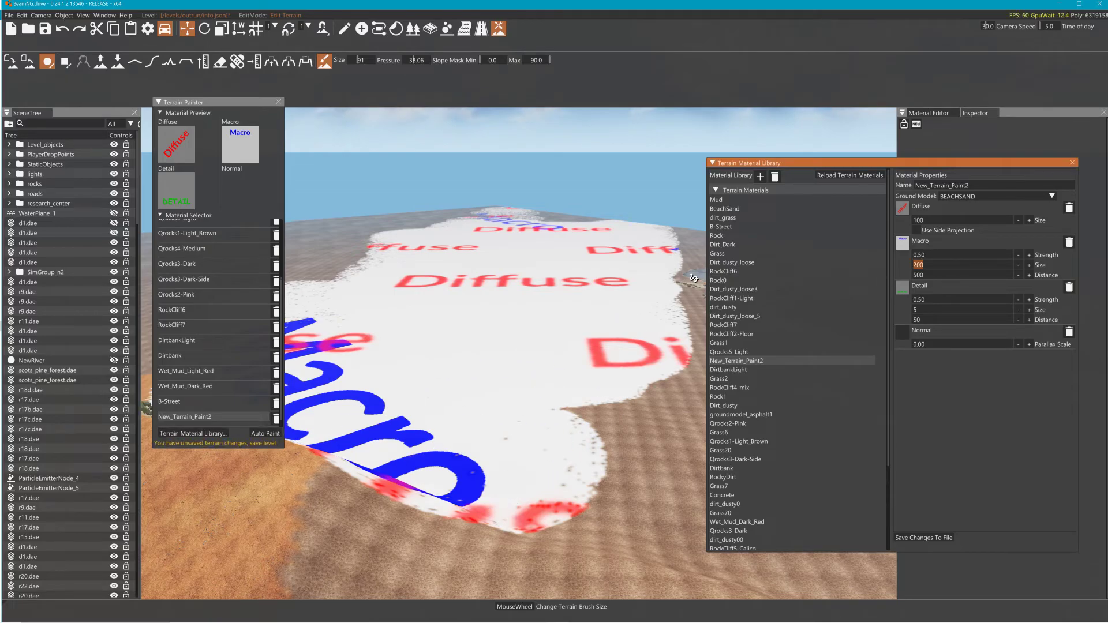
{"action": "left_click", "coordinate": [927, 538]}
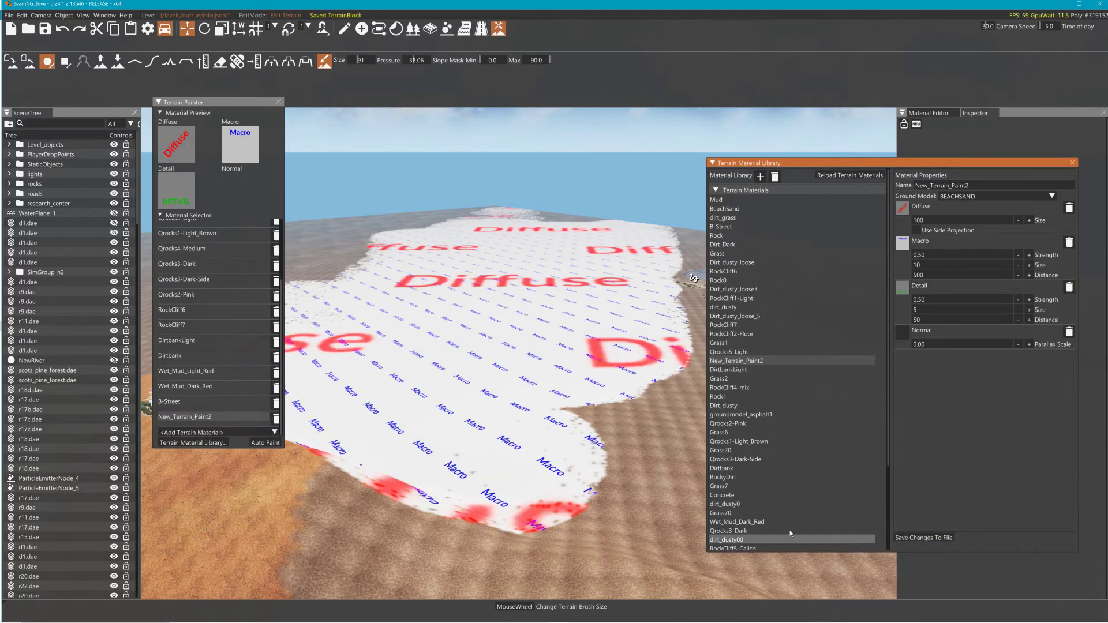
Set the Detail size to 10 and save the material changes to file.
{"action": "key", "text": "w"}
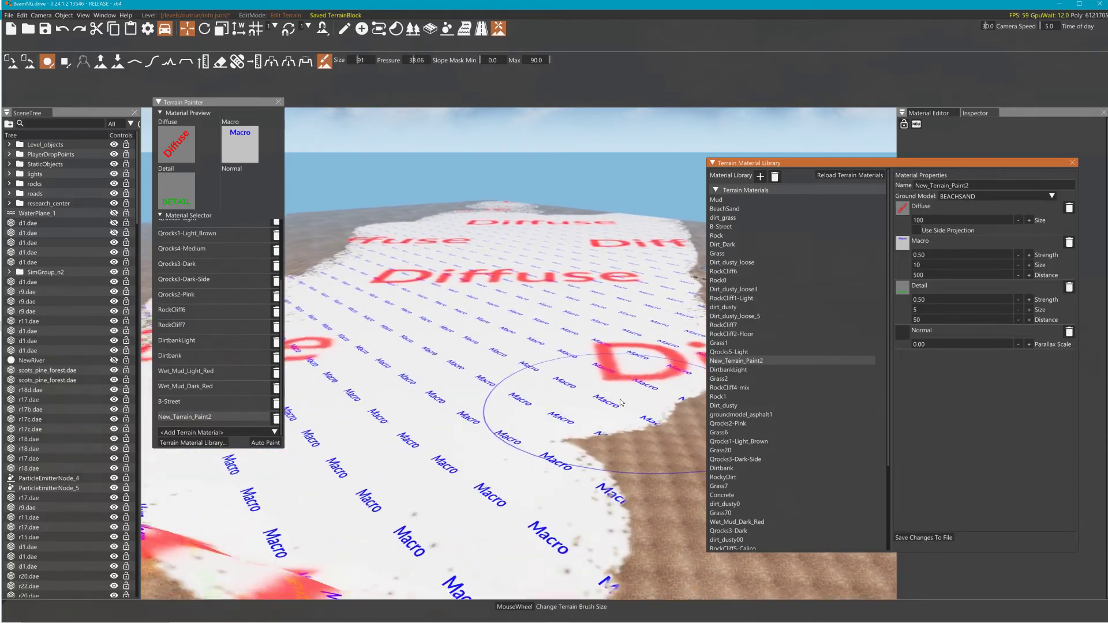
{"action": "key", "text": "w"}
{"action": "mouse_move", "coordinate": [620, 403]}
{"action": "right_mouse_down"}
{"action": "mouse_move", "coordinate": [610, 400]}
{"action": "mouse_move", "coordinate": [614, 425]}
{"action": "right_mouse_up"}
{"action": "key", "text": "w"}
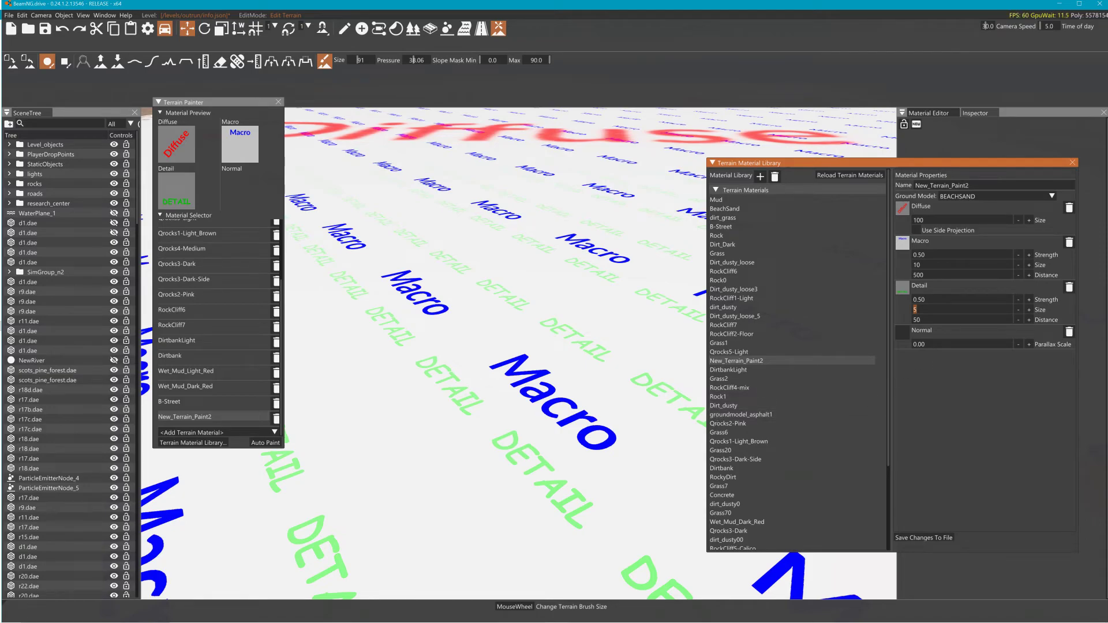
{"action": "left_click", "coordinate": [929, 538]}
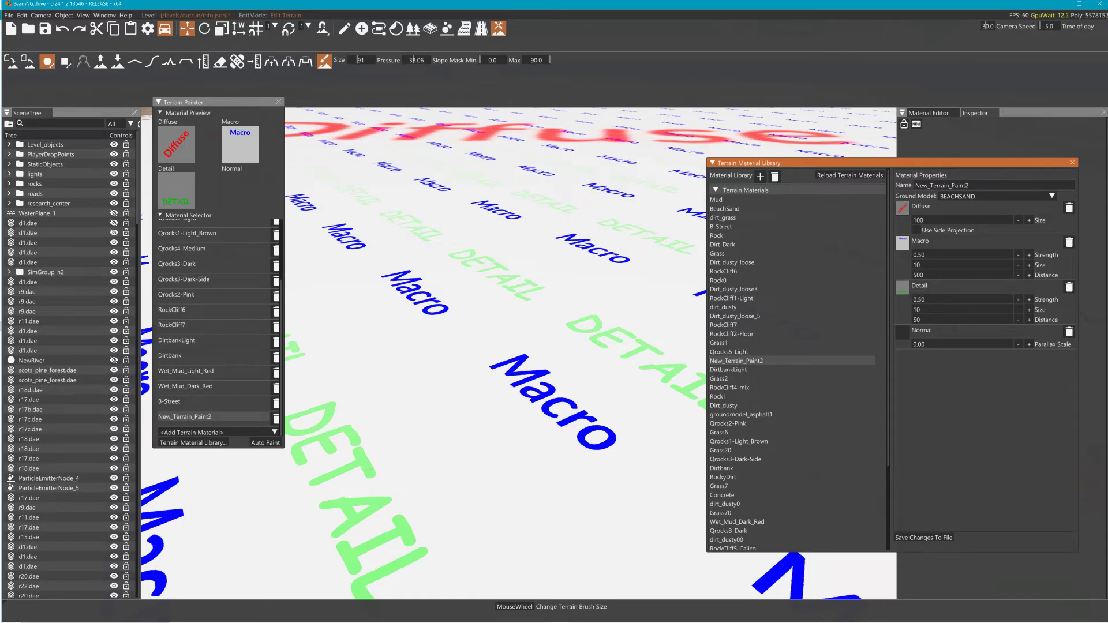
Set the Macro strength to 0.10 and save the material changes to file.
{"action": "left_click", "coordinate": [919, 255]}
{"action": "left_click", "coordinate": [947, 538]}
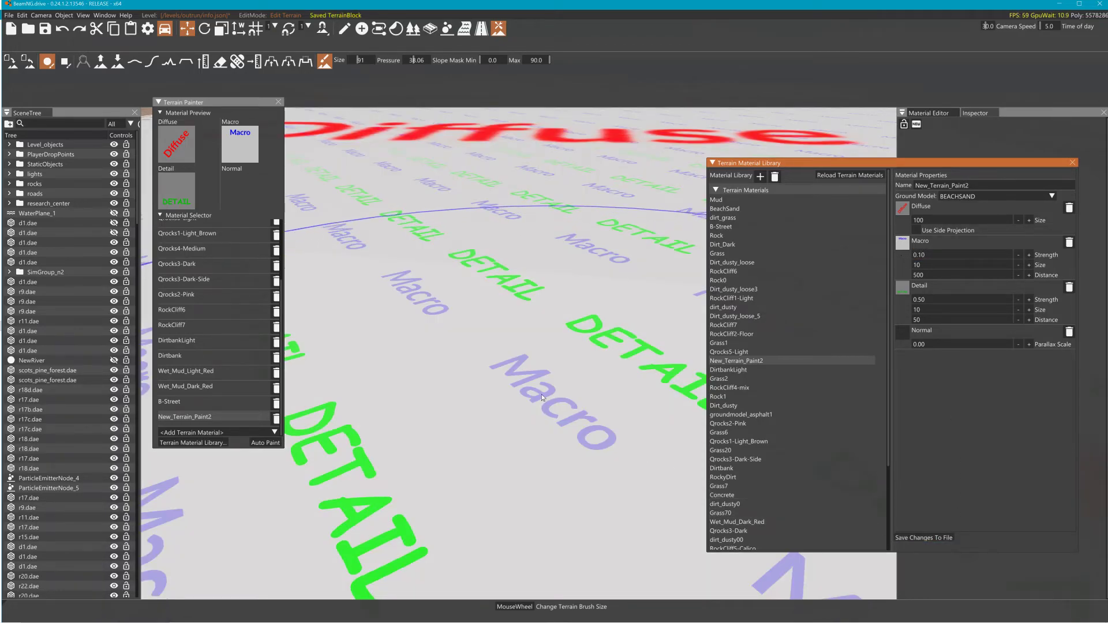
Try a Macro strength of 0.01 on New_Terrain_Paint2 and save the material changes to file.
{"action": "double_click", "coordinate": [963, 253]}
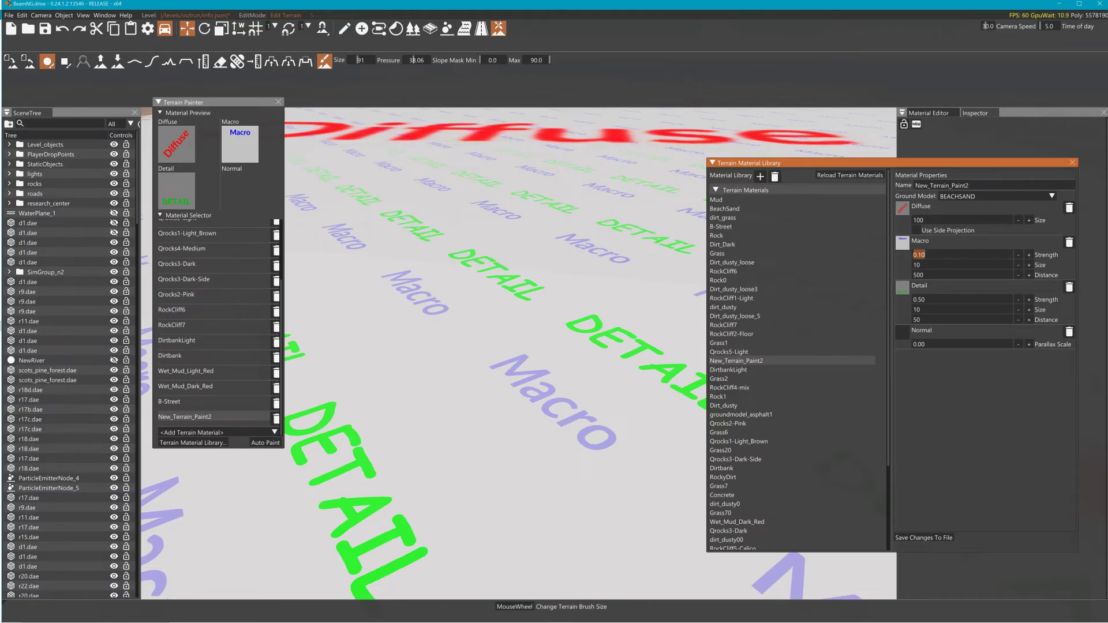
{"action": "left_click", "coordinate": [918, 539]}
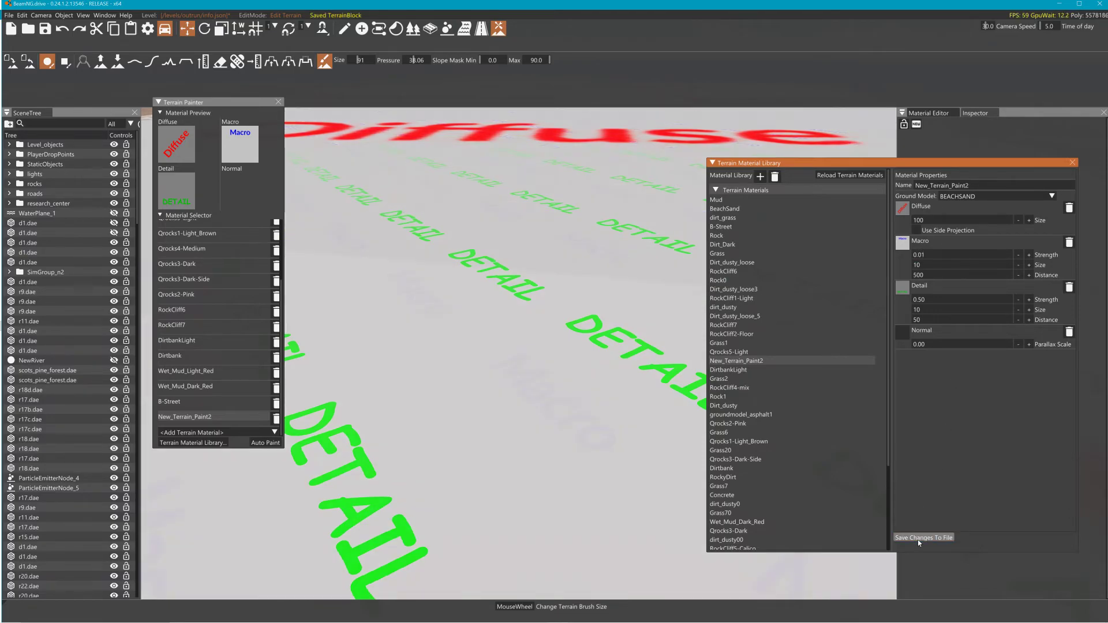
{"action": "key", "text": "w"}
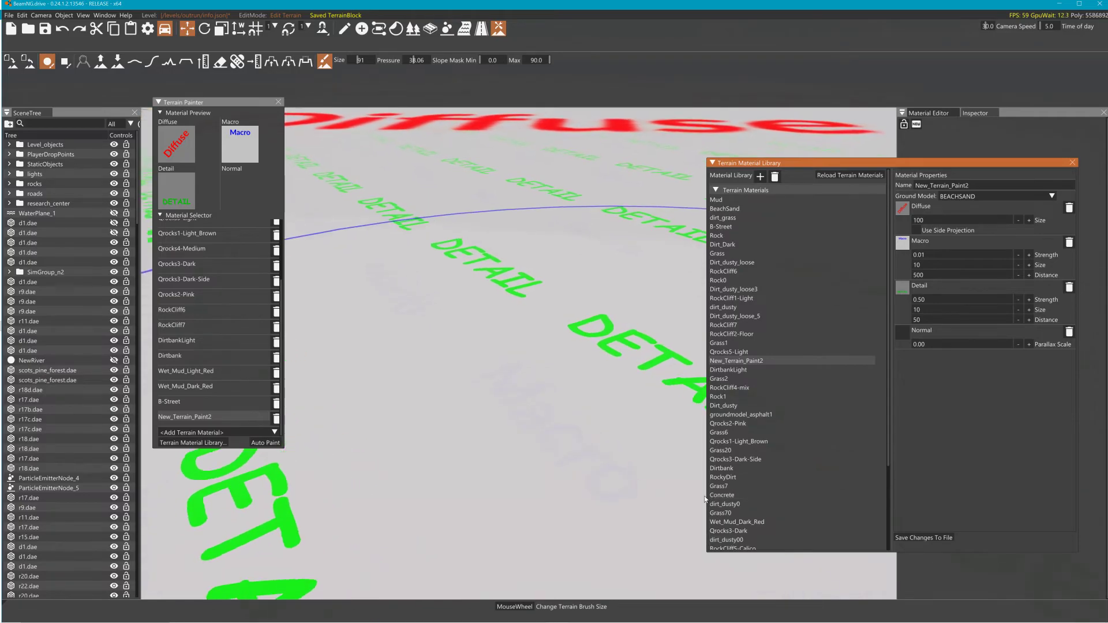
Set the Macro strength to 1.00 and save the material changes to file.
{"action": "double_click", "coordinate": [943, 255]}
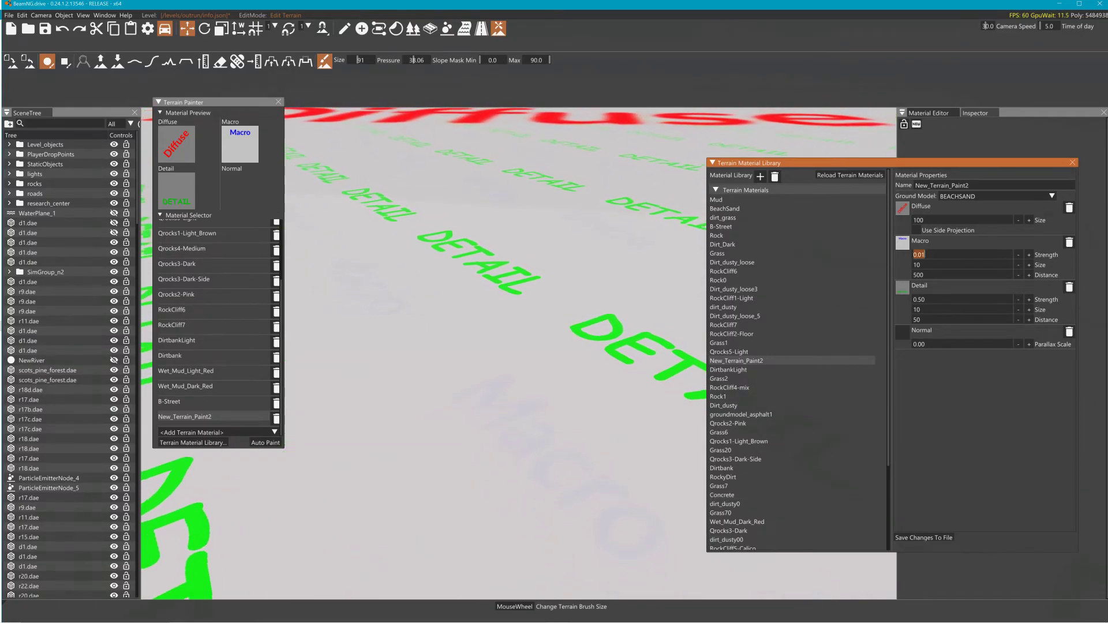
{"action": "type", "text": "1"}
{"action": "left_click", "coordinate": [939, 536]}
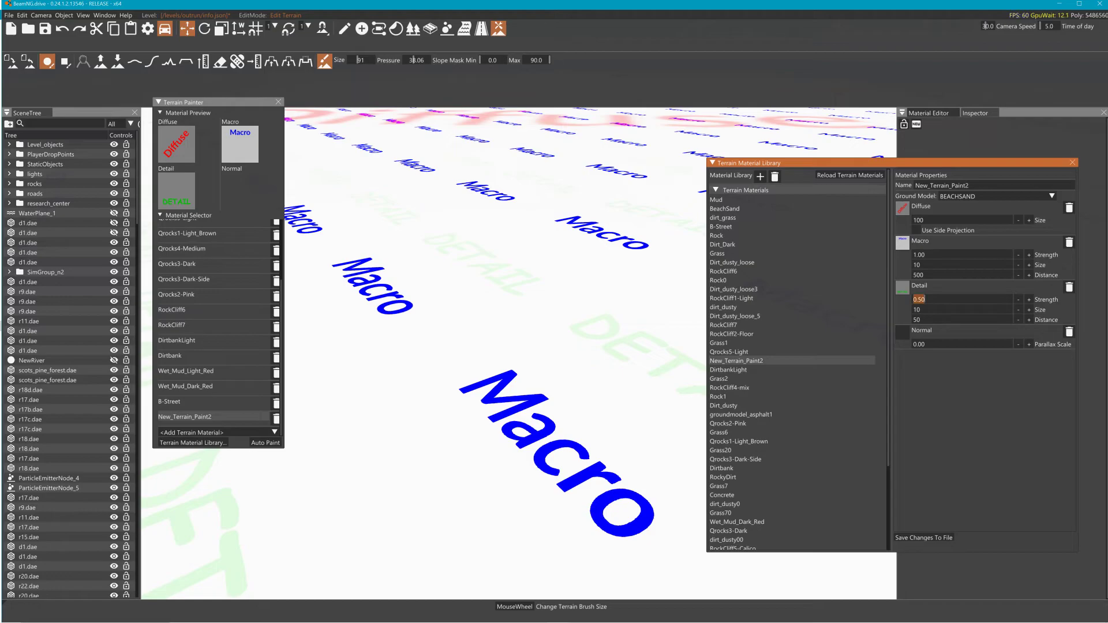
Try Detail strengths of 1.00 and 0.10, and settle on 1.00, saving the material changes to file after each one.
{"action": "left_click", "coordinate": [945, 537]}
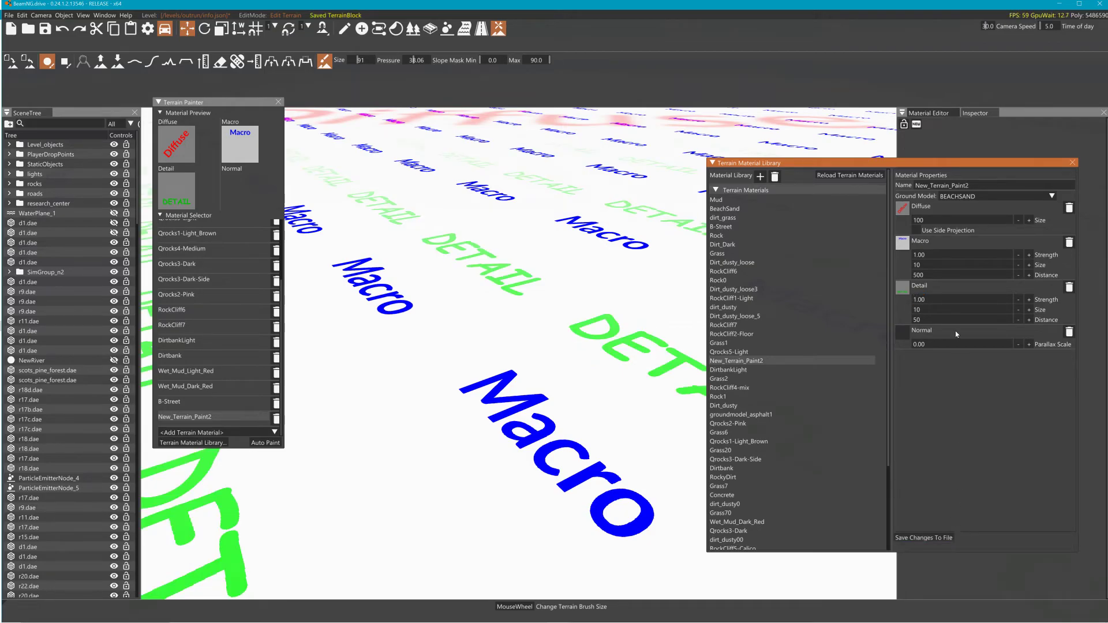
{"action": "type", "text": ".1"}
{"action": "left_click", "coordinate": [927, 541]}
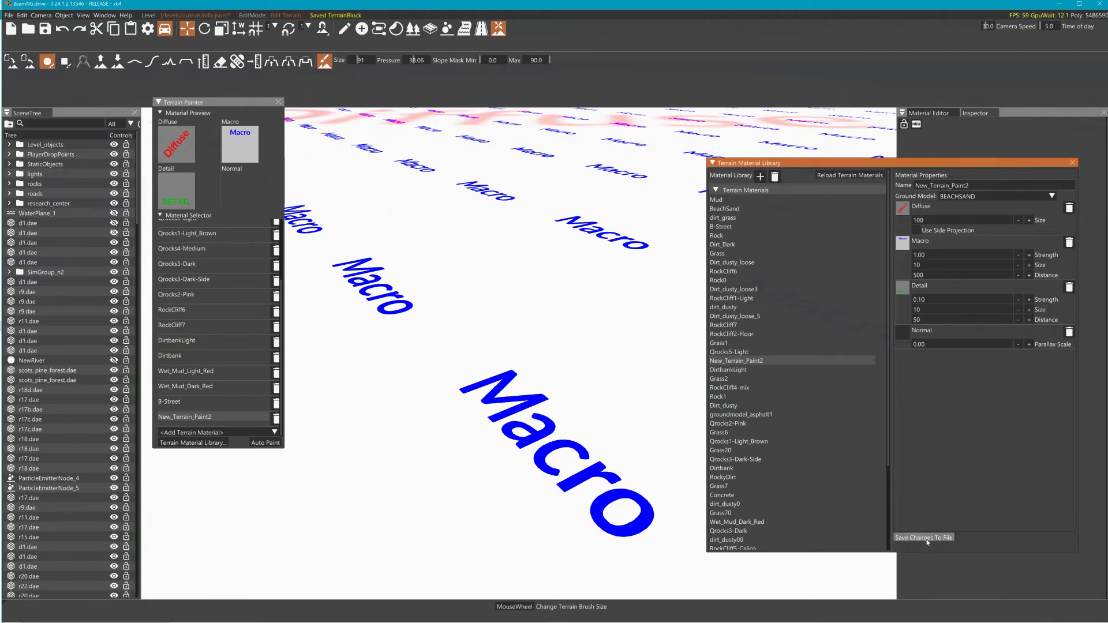
{"action": "left_click", "coordinate": [923, 299]}
{"action": "left_click", "coordinate": [928, 537]}
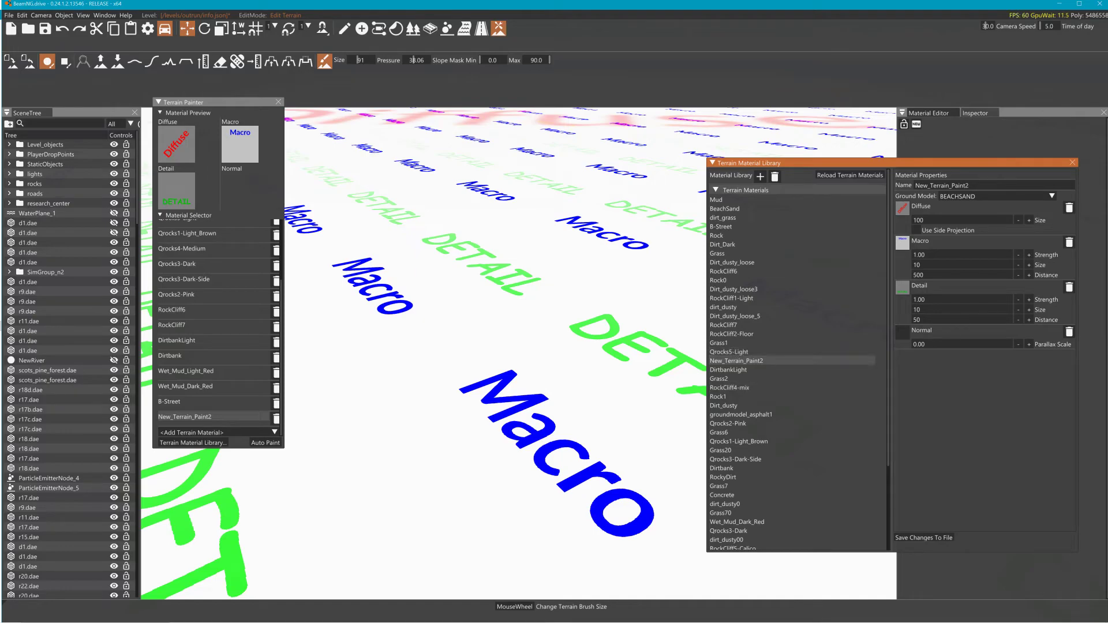
{"action": "left_click", "coordinate": [937, 255]}
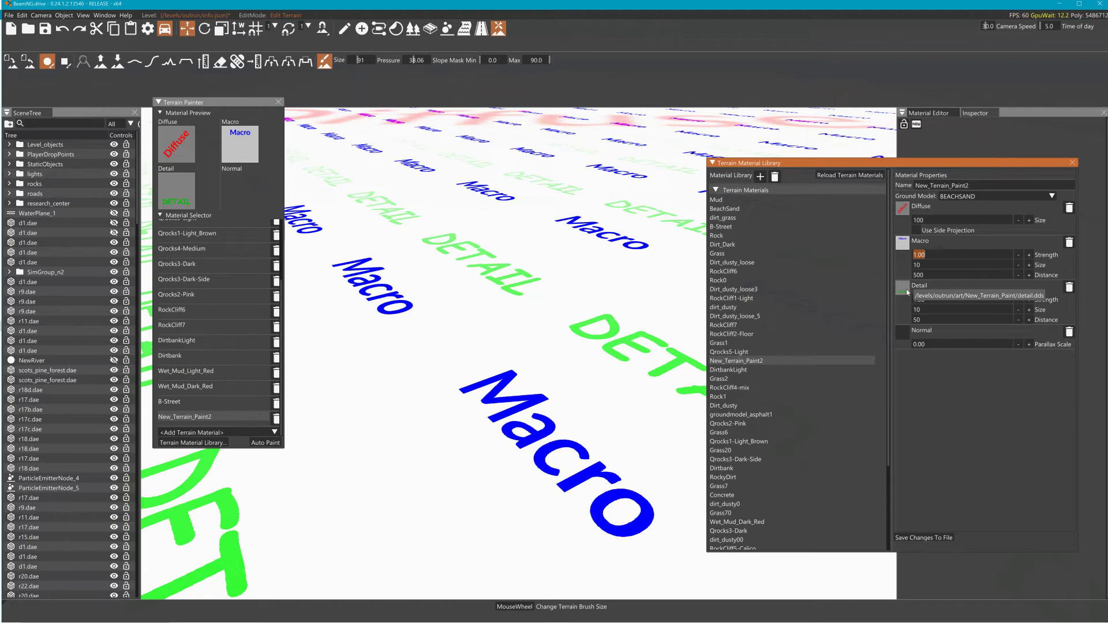
{"action": "left_click", "coordinate": [919, 300]}
{"action": "left_click", "coordinate": [929, 254]}
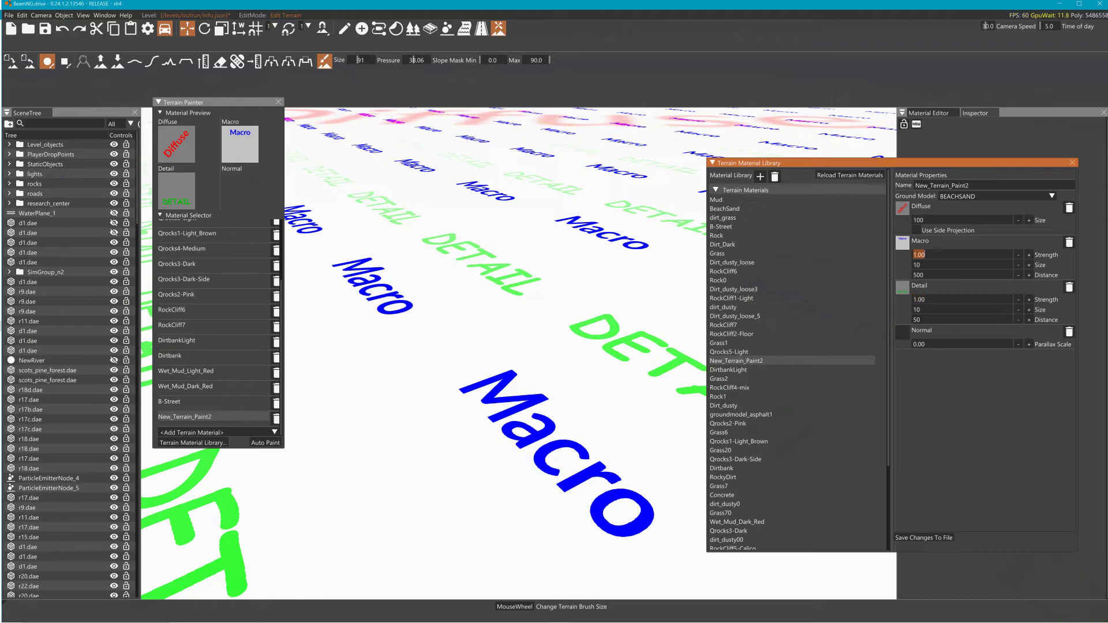
{"action": "left_click", "coordinate": [923, 299]}
{"action": "left_click", "coordinate": [559, 317]}
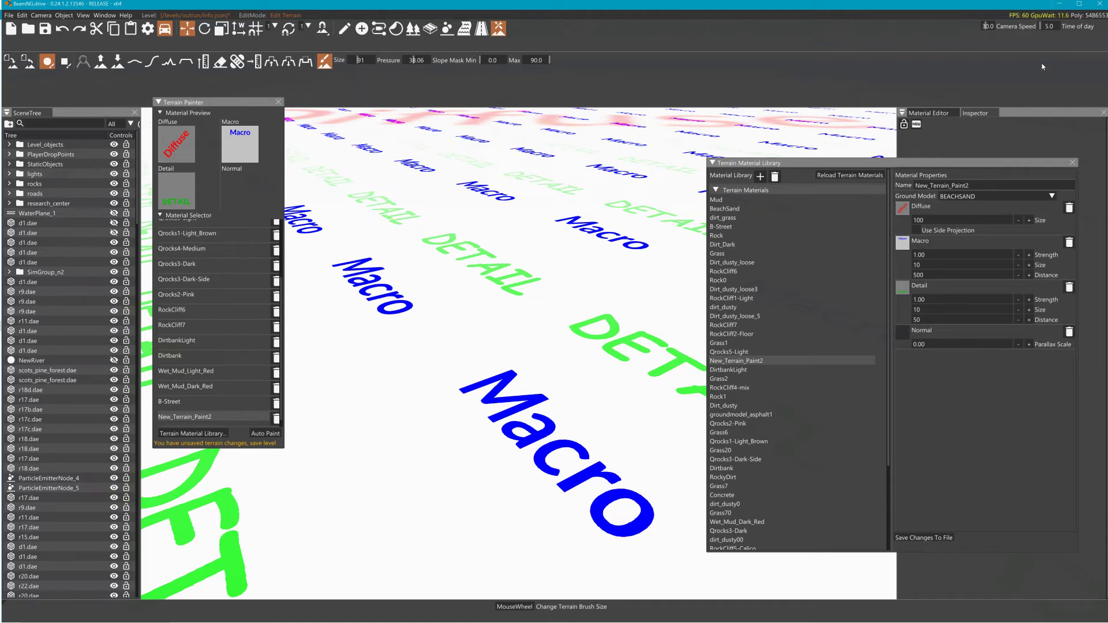
Minimize the open windows and view the bark4.jpg texture from the desktop.
{"action": "left_click", "coordinate": [1060, 4]}
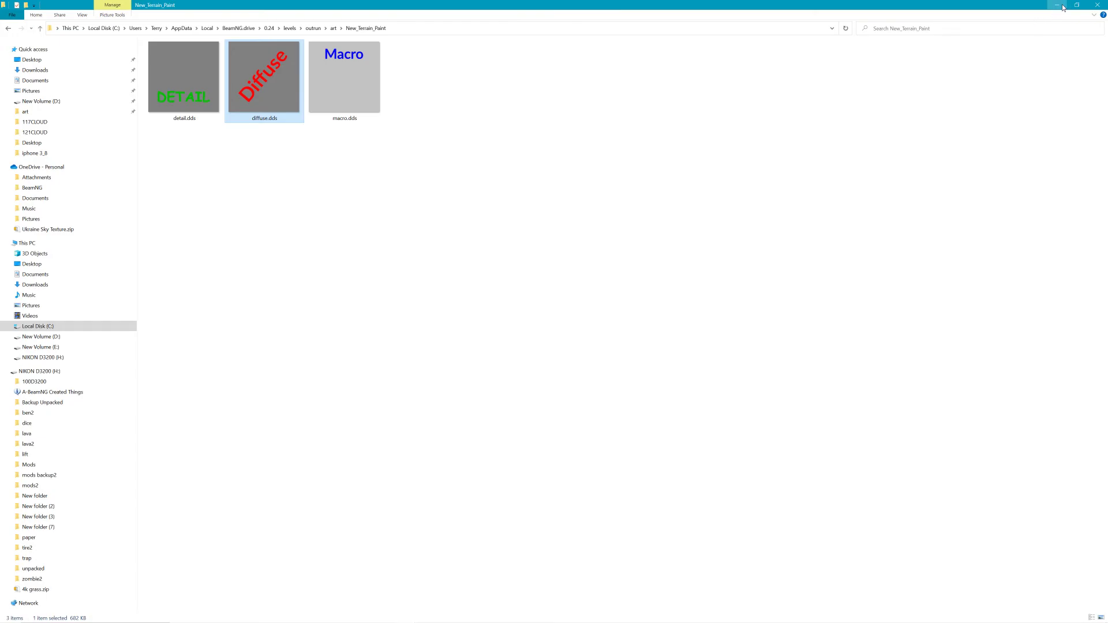
{"action": "left_click", "coordinate": [1064, 7]}
{"action": "left_click", "coordinate": [1058, 5]}
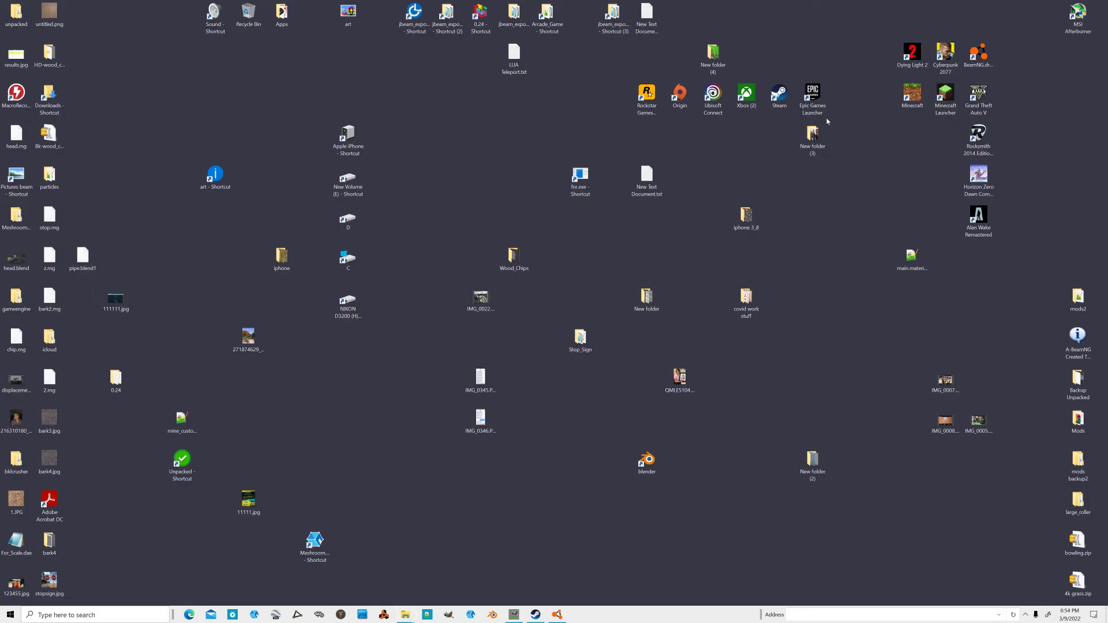
{"action": "double_click", "coordinate": [49, 462]}
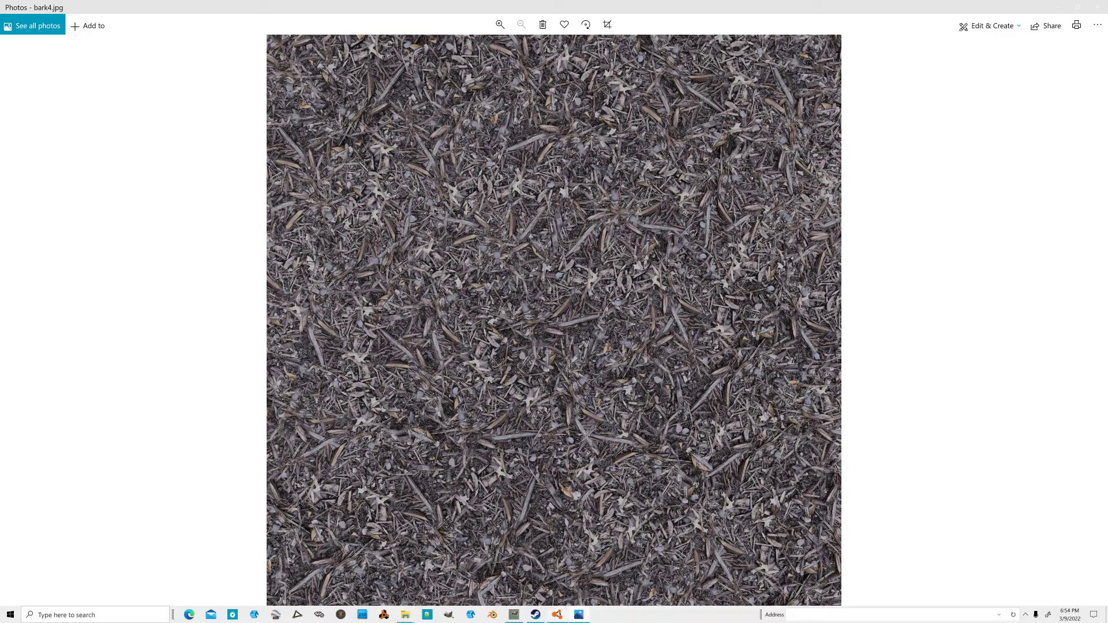
Switch to GIMP and close both open detail images, discarding their changes.
{"action": "left_click", "coordinate": [513, 615]}
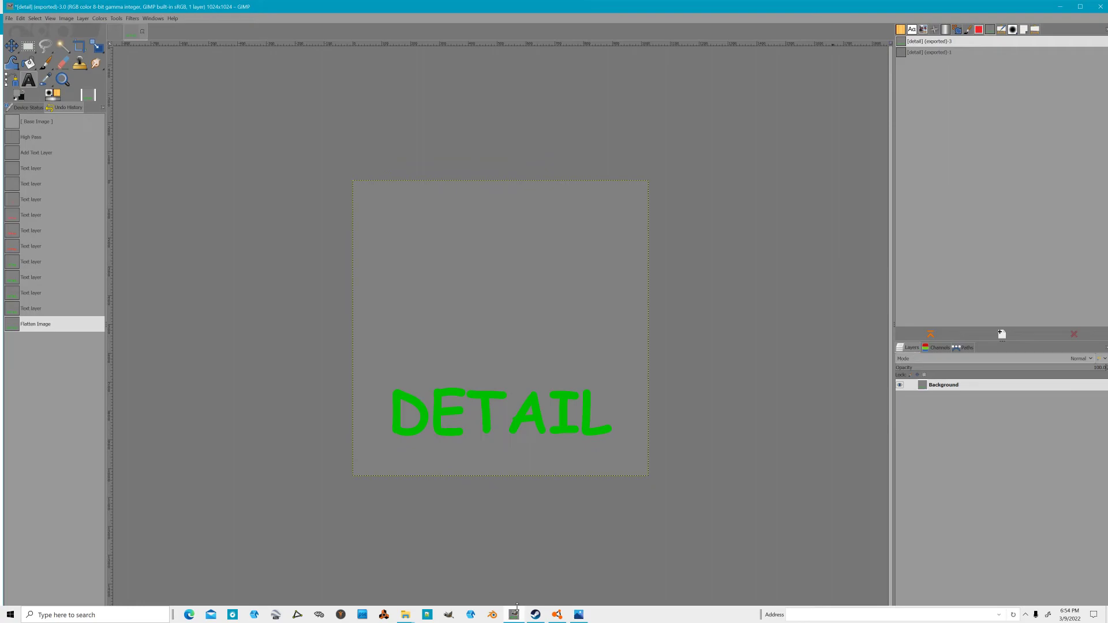
{"action": "left_click", "coordinate": [142, 31]}
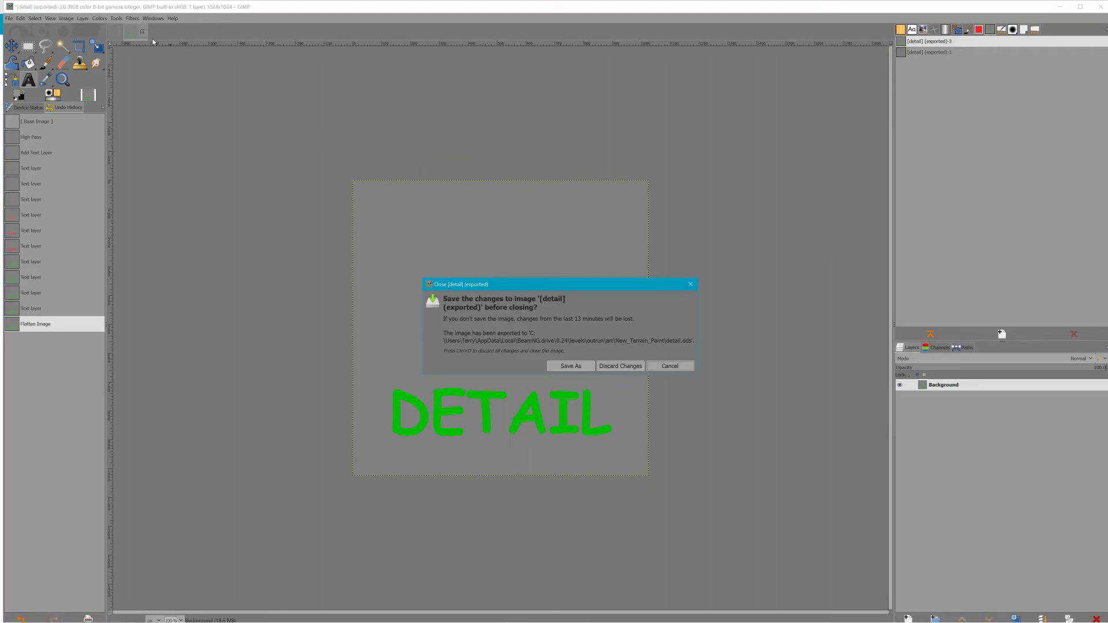
{"action": "left_click", "coordinate": [619, 366]}
{"action": "left_click", "coordinate": [125, 30]}
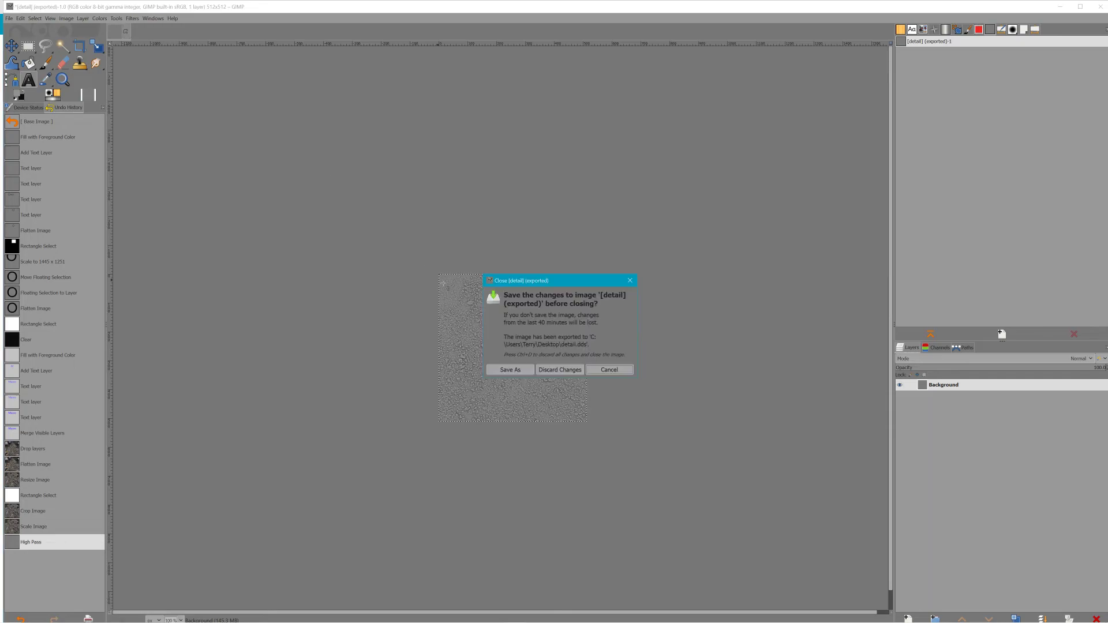
{"action": "left_click", "coordinate": [549, 369]}
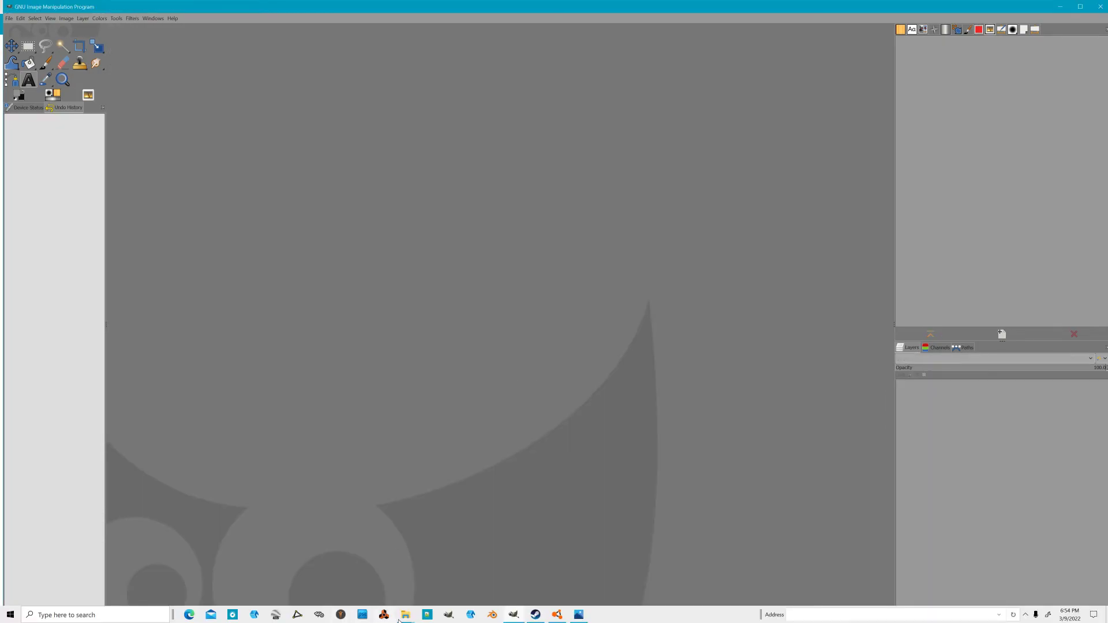
Switch to File Explorer, show the Desktop folder and restore the window to a smaller size over GIMP.
{"action": "left_click", "coordinate": [402, 620]}
{"action": "left_click", "coordinate": [378, 553]}
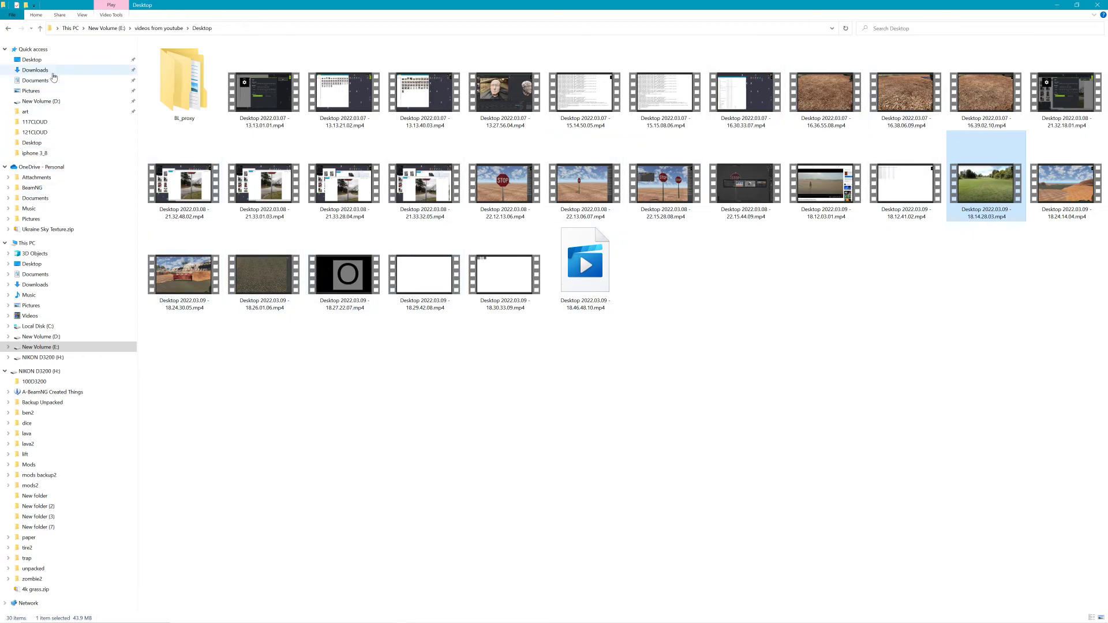
{"action": "left_click", "coordinate": [32, 60]}
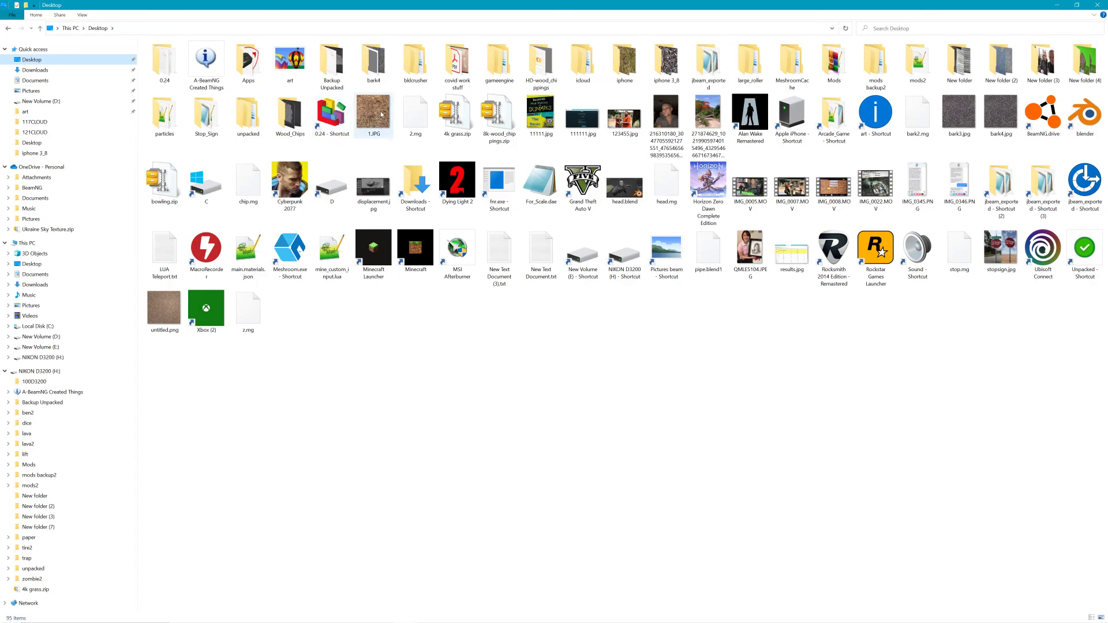
{"action": "left_click", "coordinate": [963, 119]}
{"action": "left_click", "coordinate": [1077, 5]}
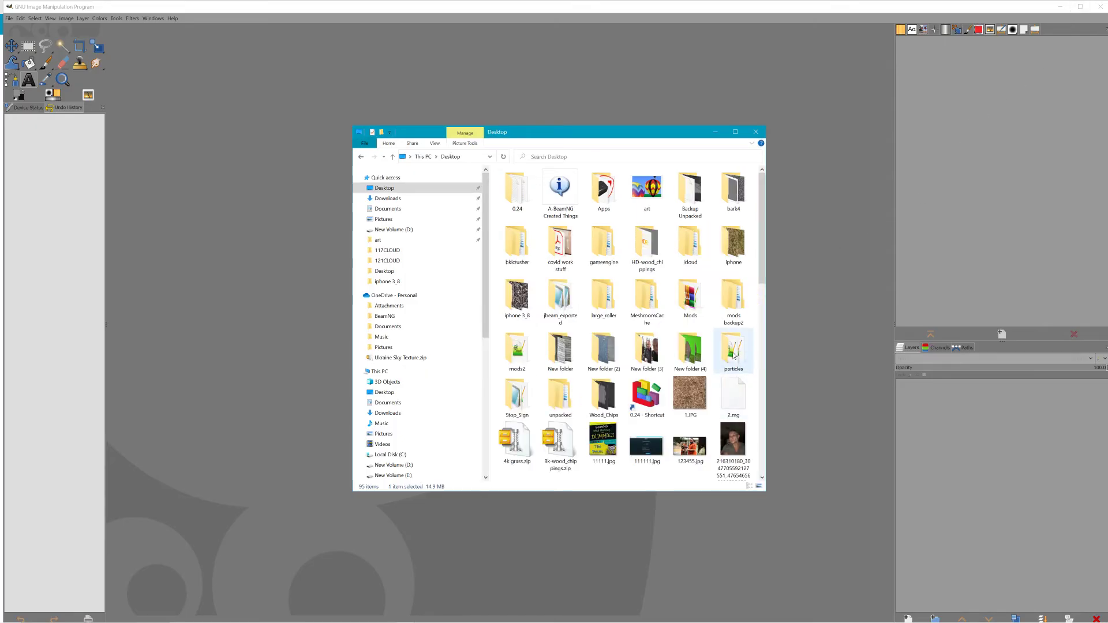
Open bark3.jpg from the Desktop folder as a new image in GIMP.
{"action": "scroll", "coordinate": [730, 361], "scroll_direction": "down", "scroll_amount": 10}
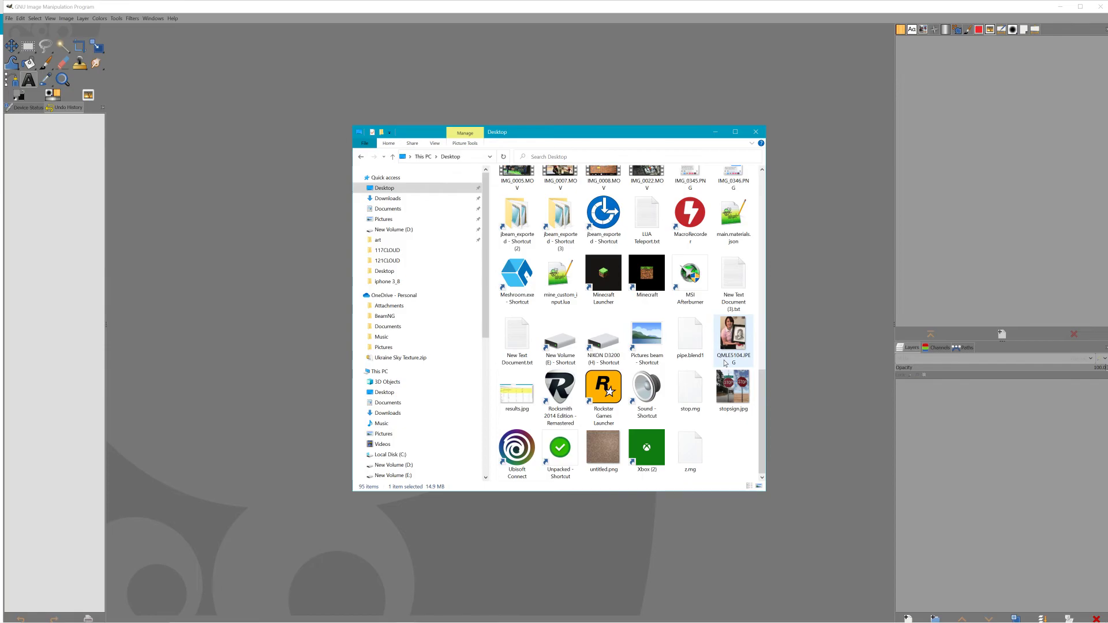
{"action": "scroll", "coordinate": [726, 363], "scroll_direction": "up", "scroll_amount": 10}
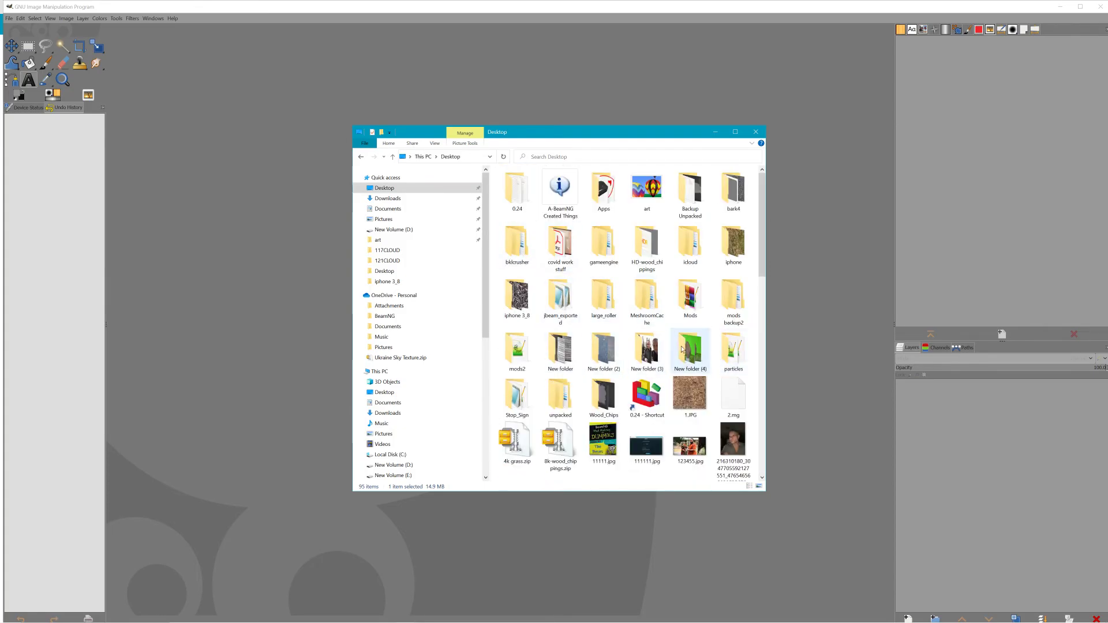
{"action": "scroll", "coordinate": [682, 349], "scroll_direction": "down", "scroll_amount": 3}
{"action": "left_click_drag", "start_coordinate": [516, 400], "coordinate": [334, 298]}
{"action": "left_click", "coordinate": [711, 136]}
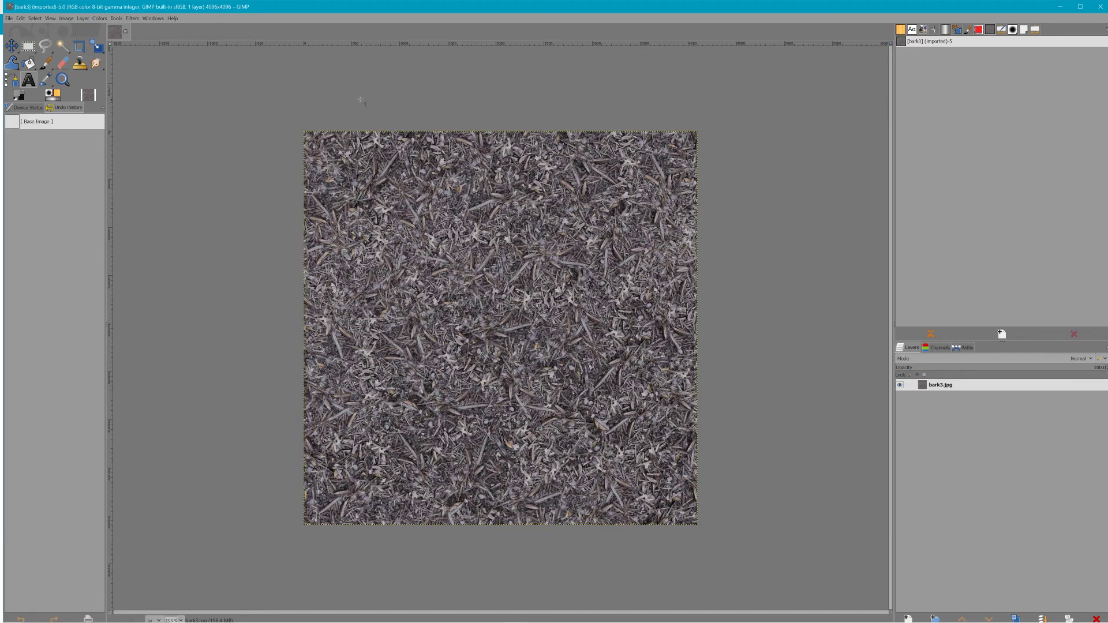
Apply the Tile Seamless filter to the bark texture with its default blending options.
{"action": "left_click", "coordinate": [136, 20]}
{"action": "mouse_move", "coordinate": [179, 129]}
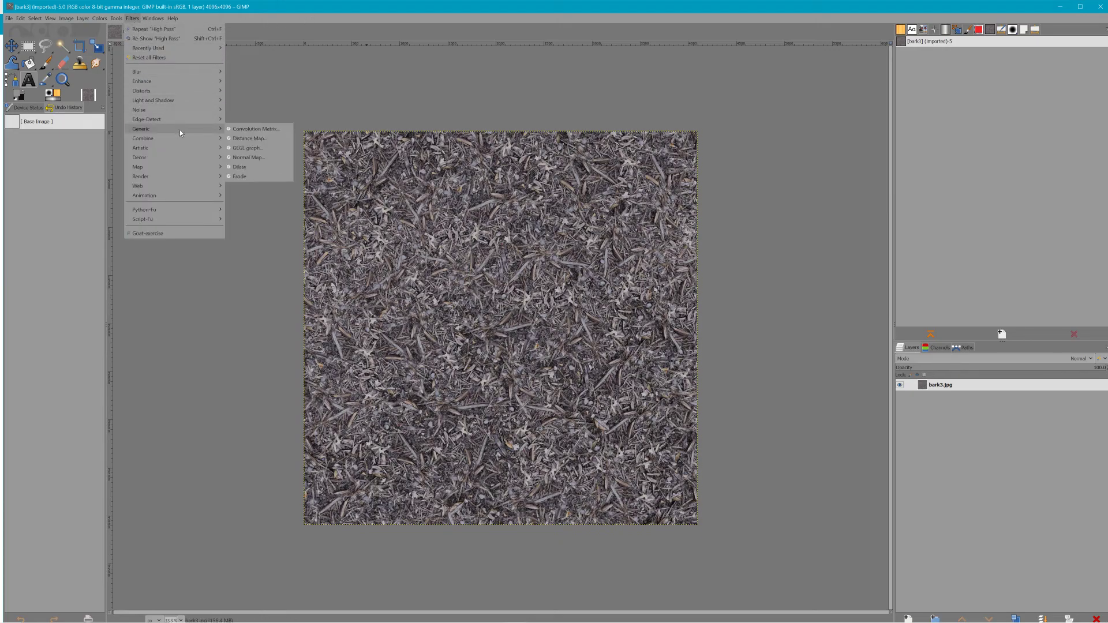
{"action": "mouse_move", "coordinate": [176, 165]}
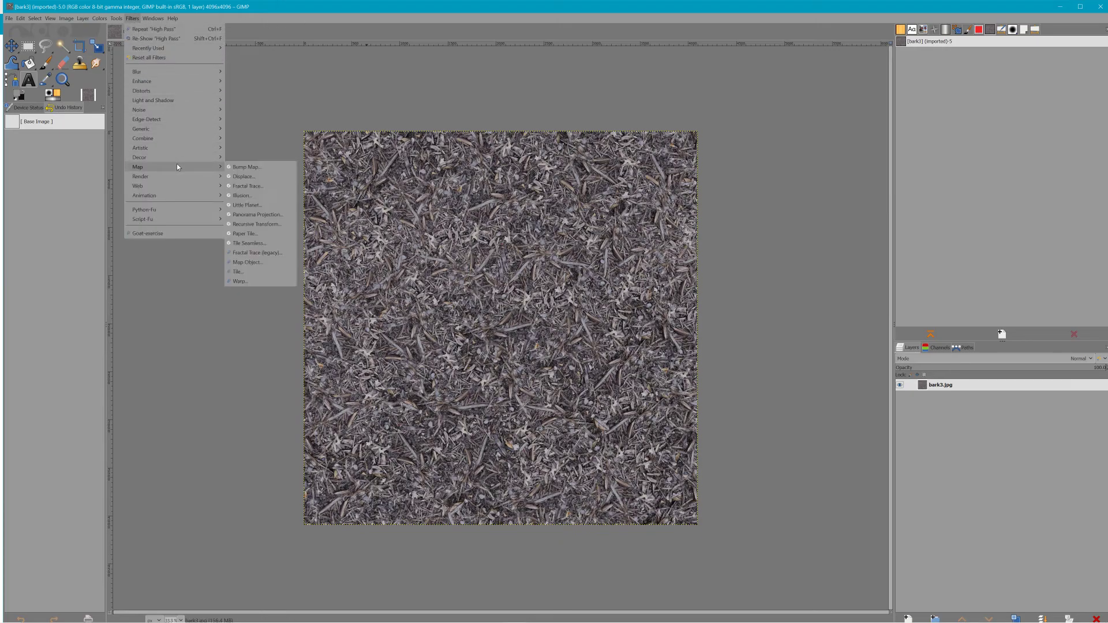
{"action": "left_click", "coordinate": [265, 240]}
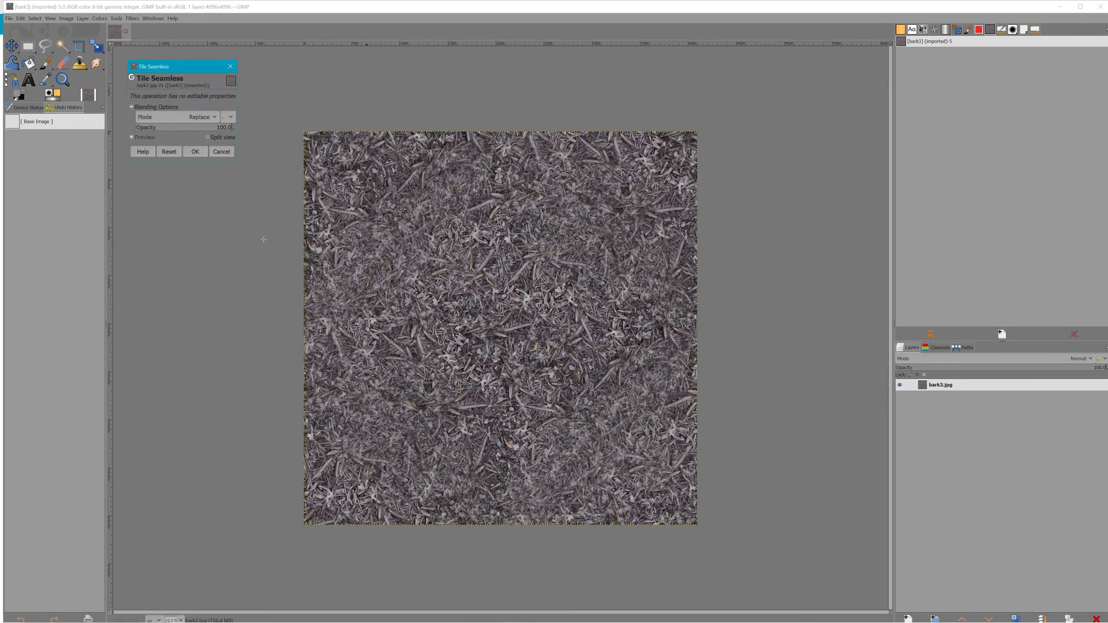
{"action": "left_click", "coordinate": [195, 151]}
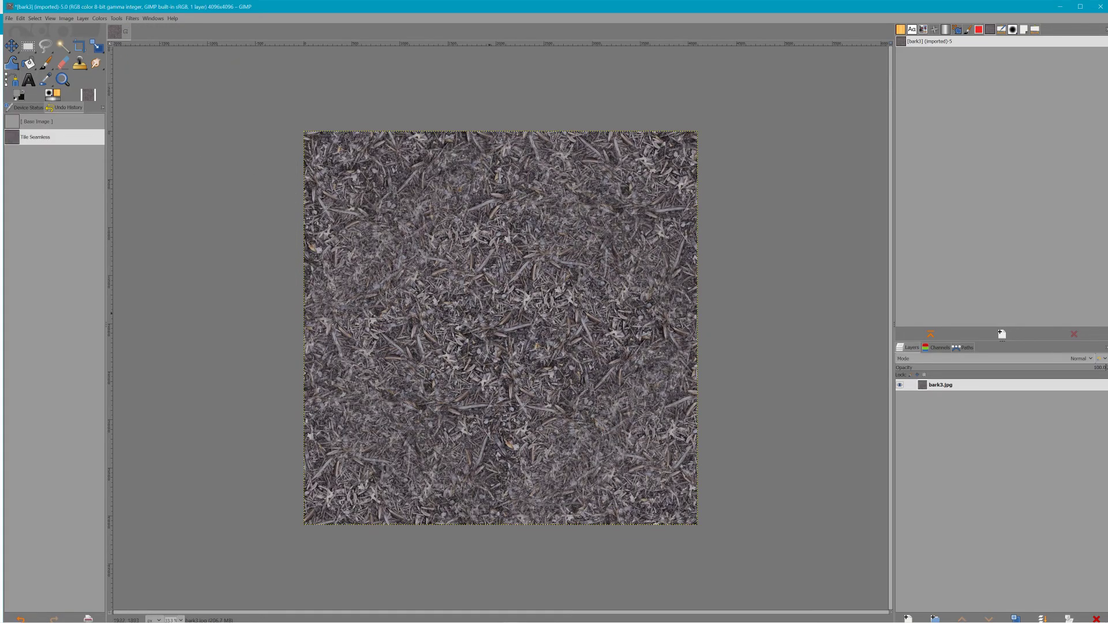
Start exporting the bark texture and choose the levels/outrun/art/New_Terrain_Paint folder as the destination.
{"action": "left_click", "coordinate": [9, 18]}
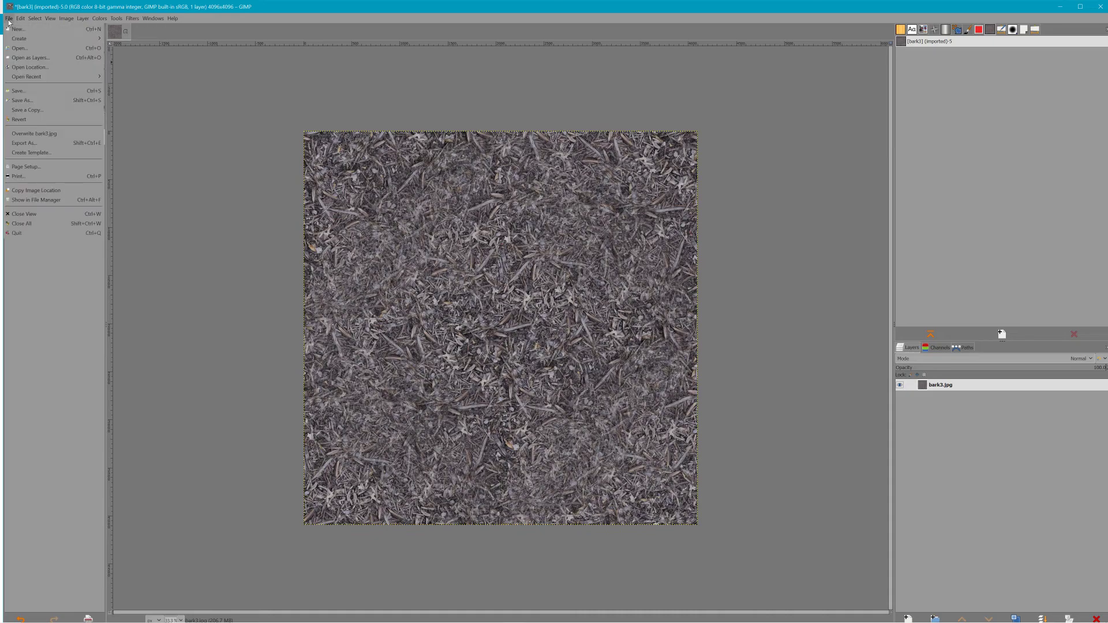
{"action": "left_click", "coordinate": [41, 143]}
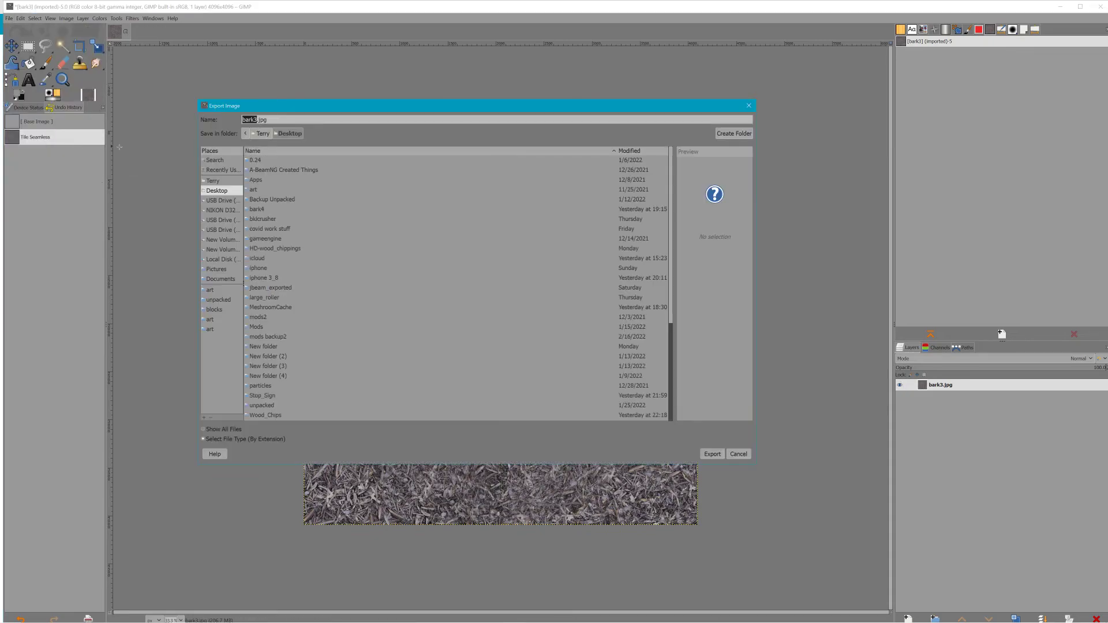
{"action": "left_click", "coordinate": [209, 329]}
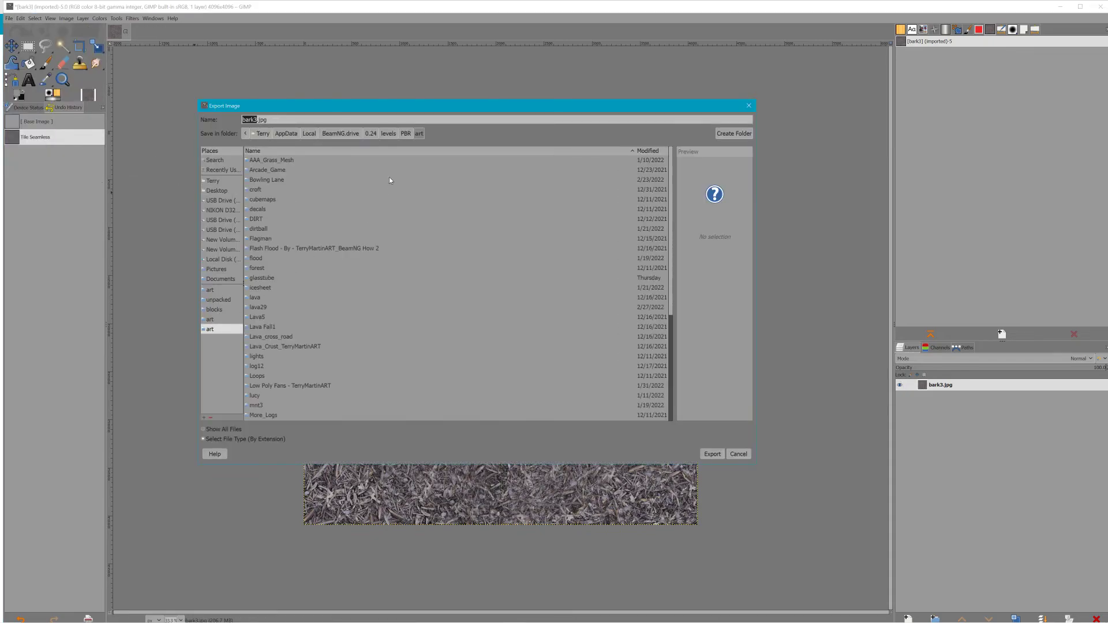
{"action": "left_click", "coordinate": [389, 133]}
{"action": "left_click", "coordinate": [258, 180]}
{"action": "double_click", "coordinate": [257, 181]}
{"action": "double_click", "coordinate": [270, 167]}
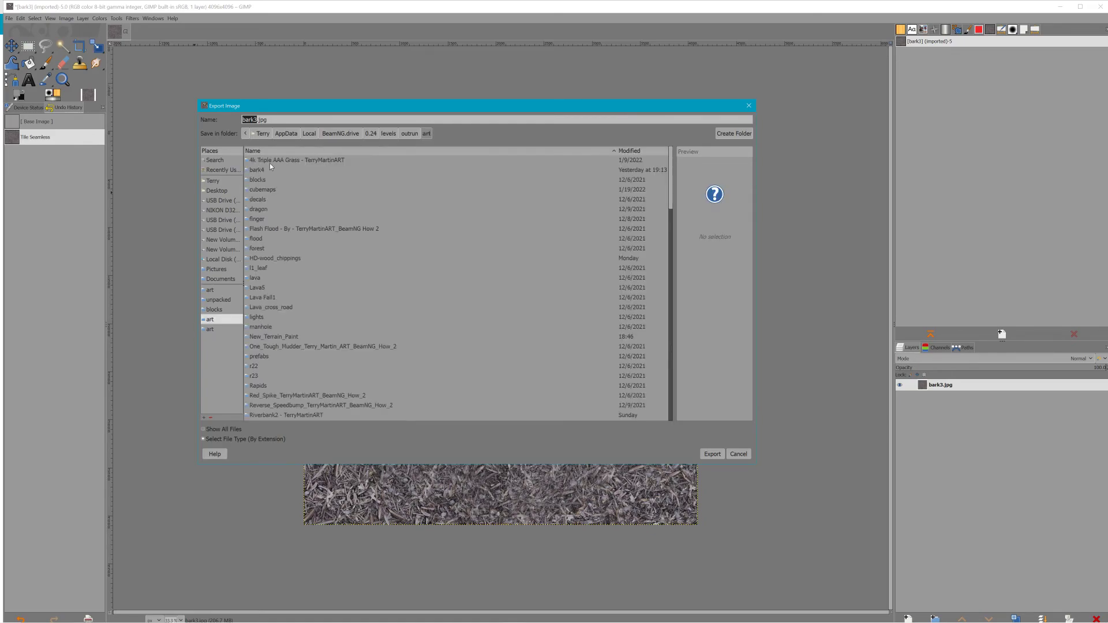
{"action": "double_click", "coordinate": [292, 338]}
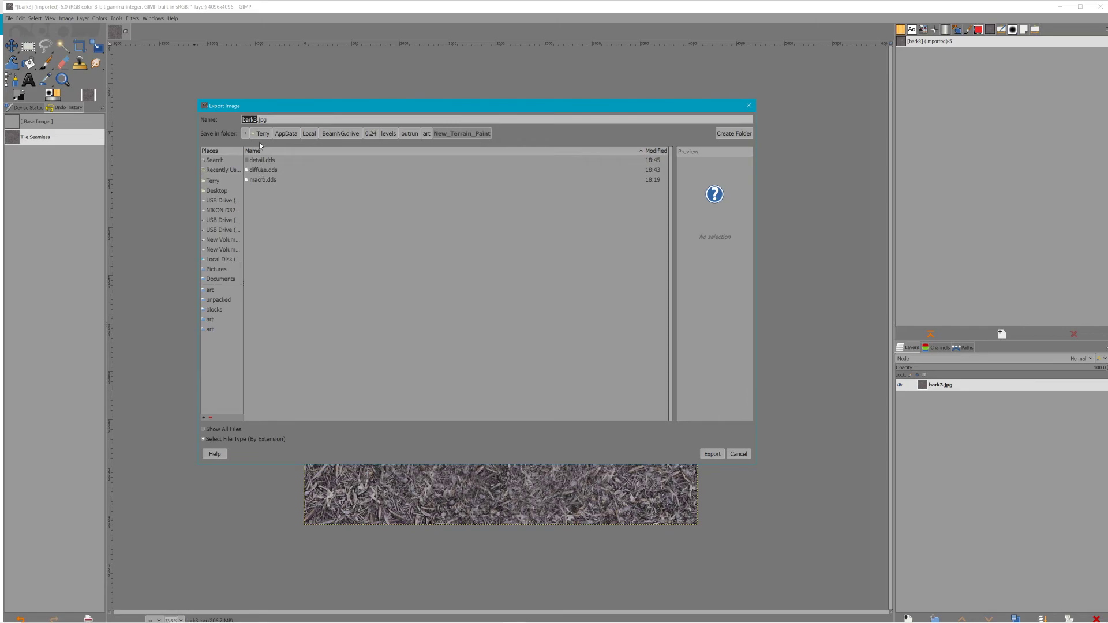
Export the seamless bark texture over macro.dds, replacing the existing file, with BC1 / DXT1 compression and generated mipmaps.
{"action": "left_click", "coordinate": [261, 181]}
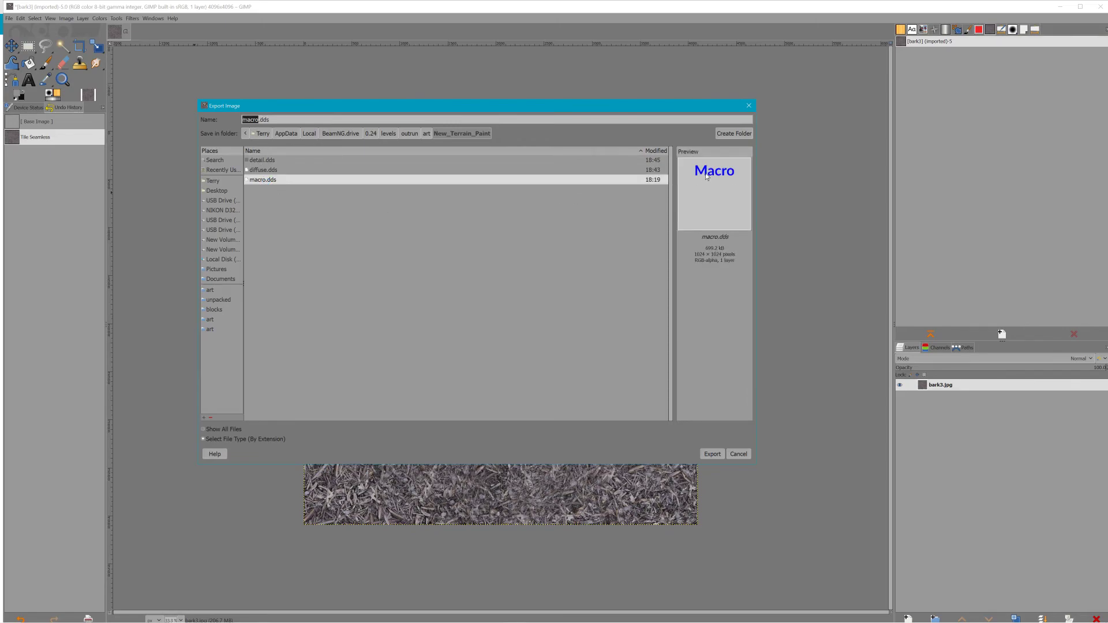
{"action": "left_click", "coordinate": [709, 456]}
{"action": "left_click", "coordinate": [520, 321]}
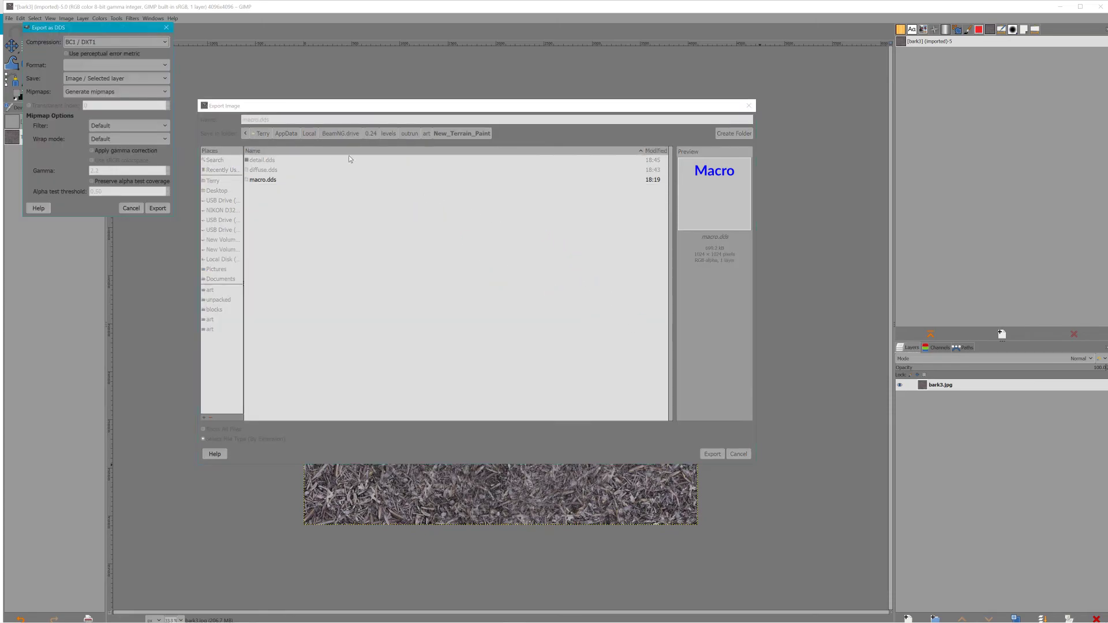
{"action": "left_click", "coordinate": [104, 44]}
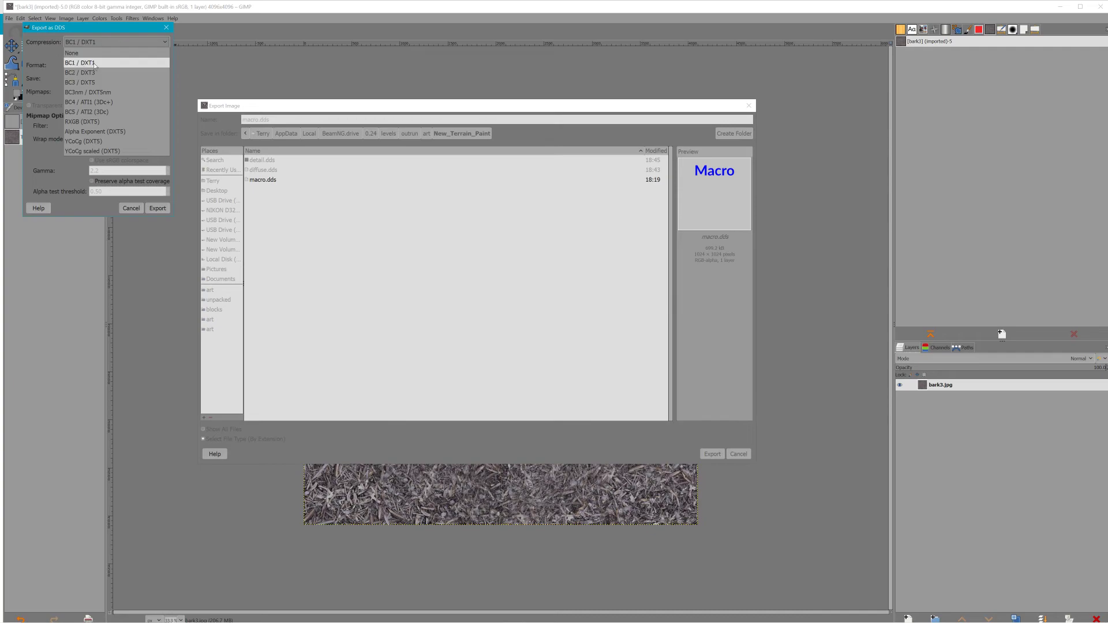
{"action": "left_click", "coordinate": [93, 63]}
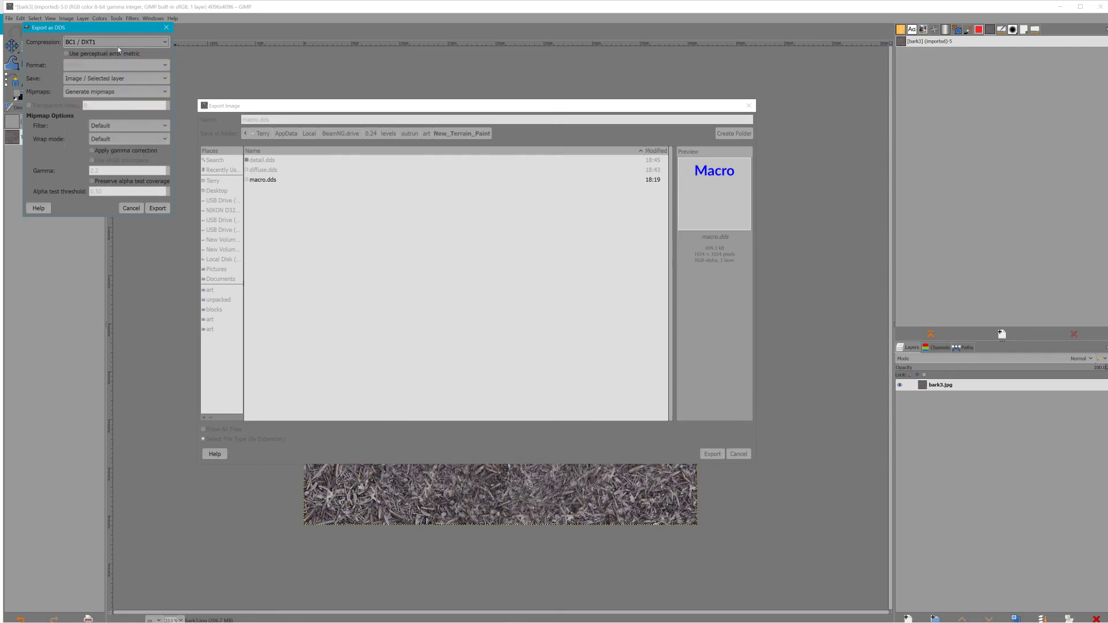
{"action": "left_click", "coordinate": [157, 208]}
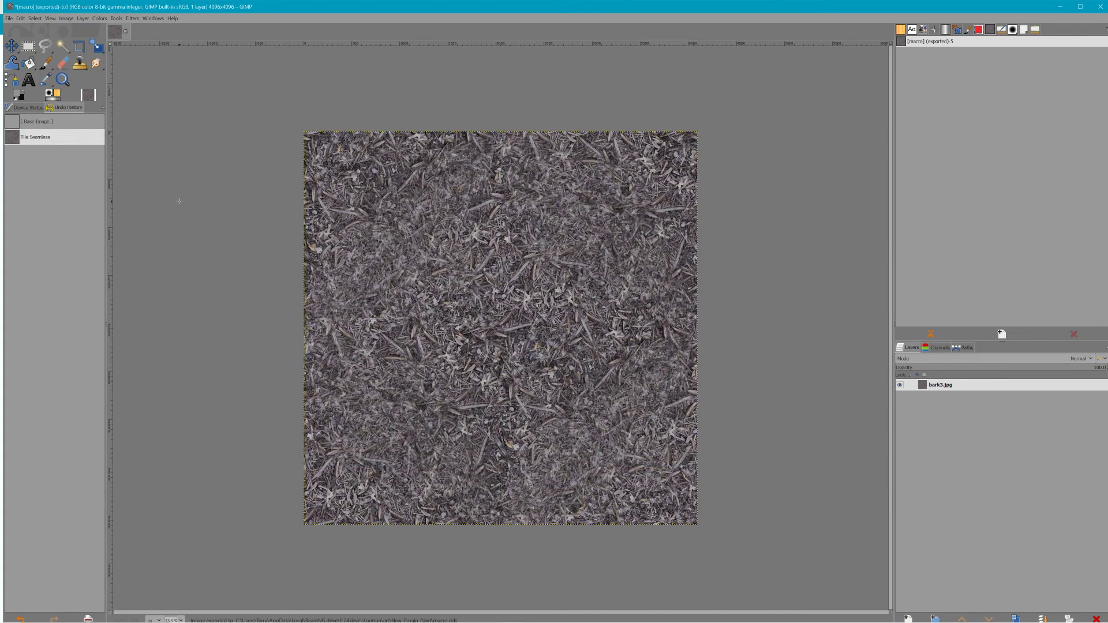
Switch to the BeamNG.drive world editor and examine the bark macro texture on the terrain from near and far.
{"action": "key", "text": "alt+Tab"}
{"action": "key", "text": "alt+Tab"}
{"action": "key", "text": "alt+Tab"}
{"action": "key", "text": "alt+Tab"}
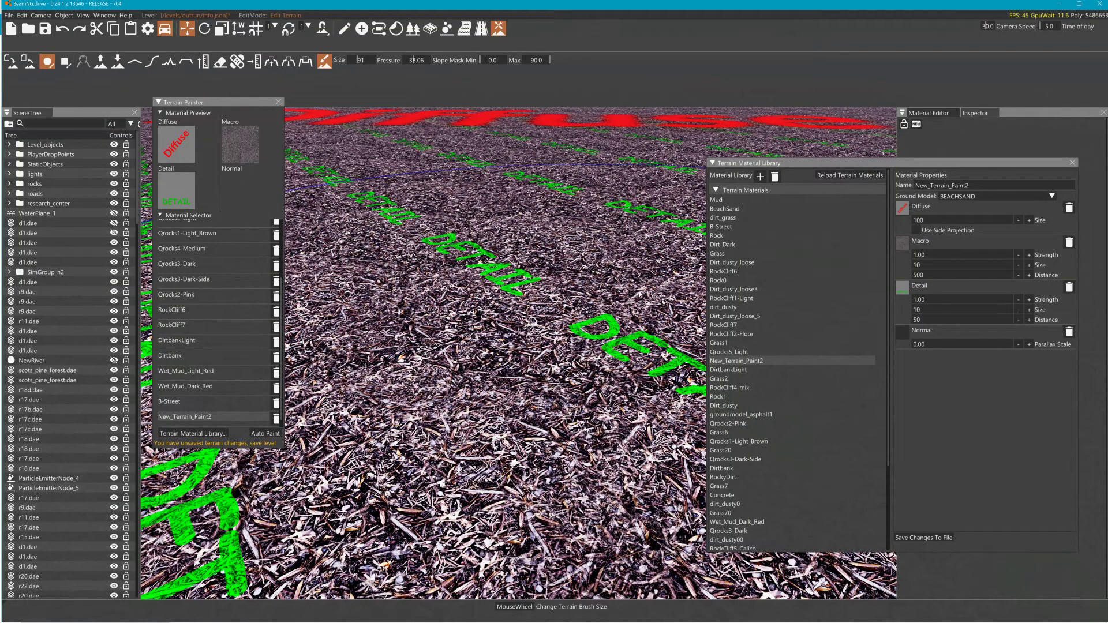
{"action": "key", "text": "s"}
{"action": "key", "text": "s"}
{"action": "key", "text": "w"}
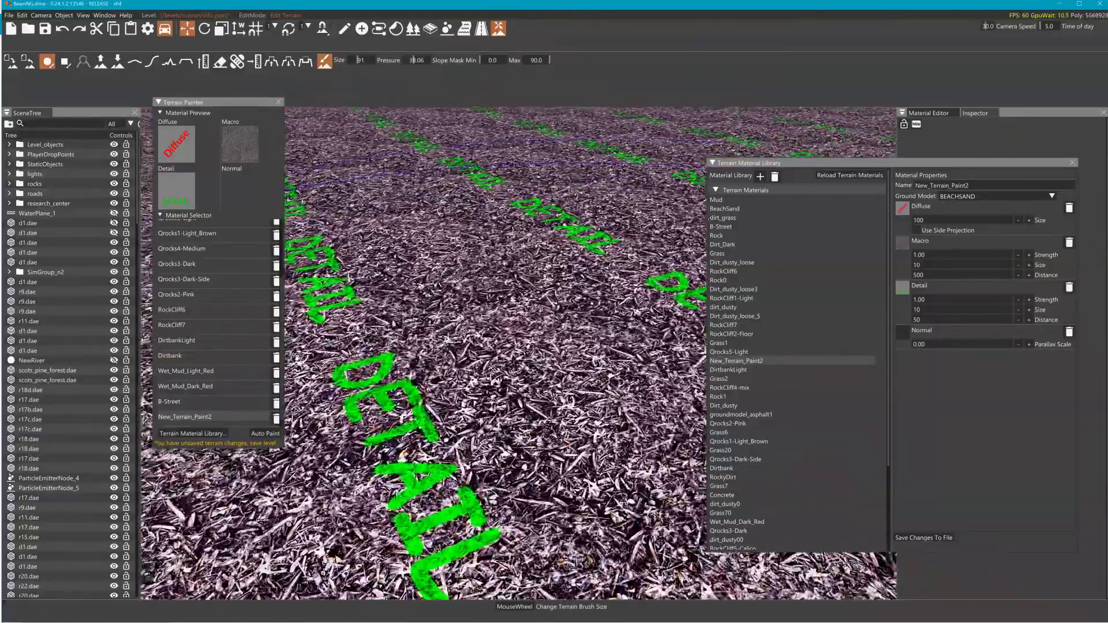
{"action": "key", "text": "w"}
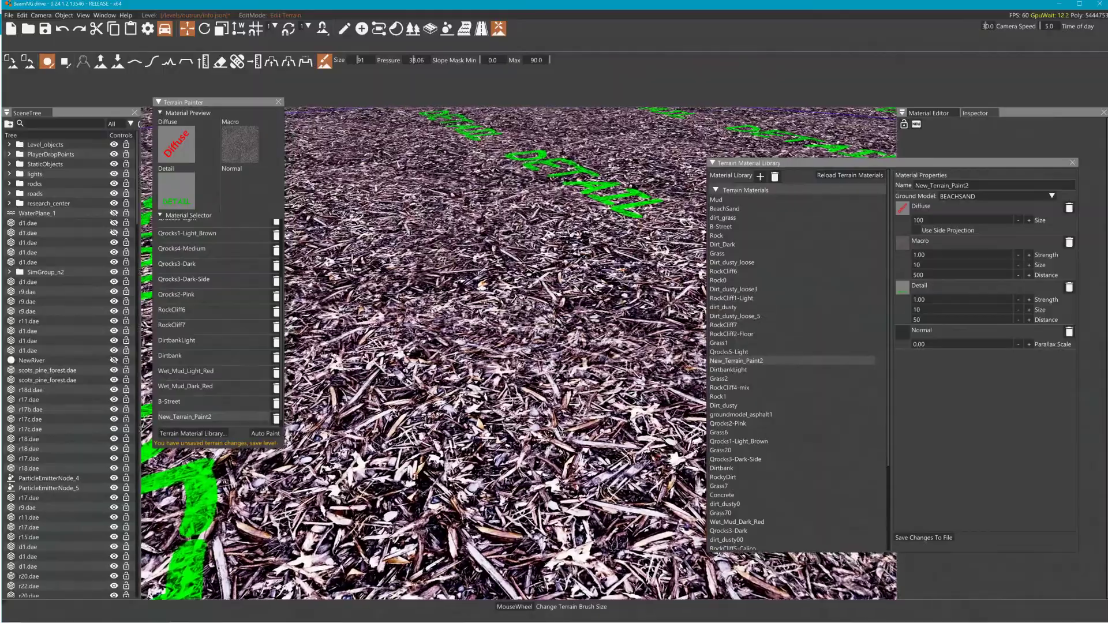
{"action": "right_click_drag", "start_coordinate": [612, 295], "coordinate": [543, 296]}
{"action": "key", "text": "a"}
{"action": "key", "text": "w"}
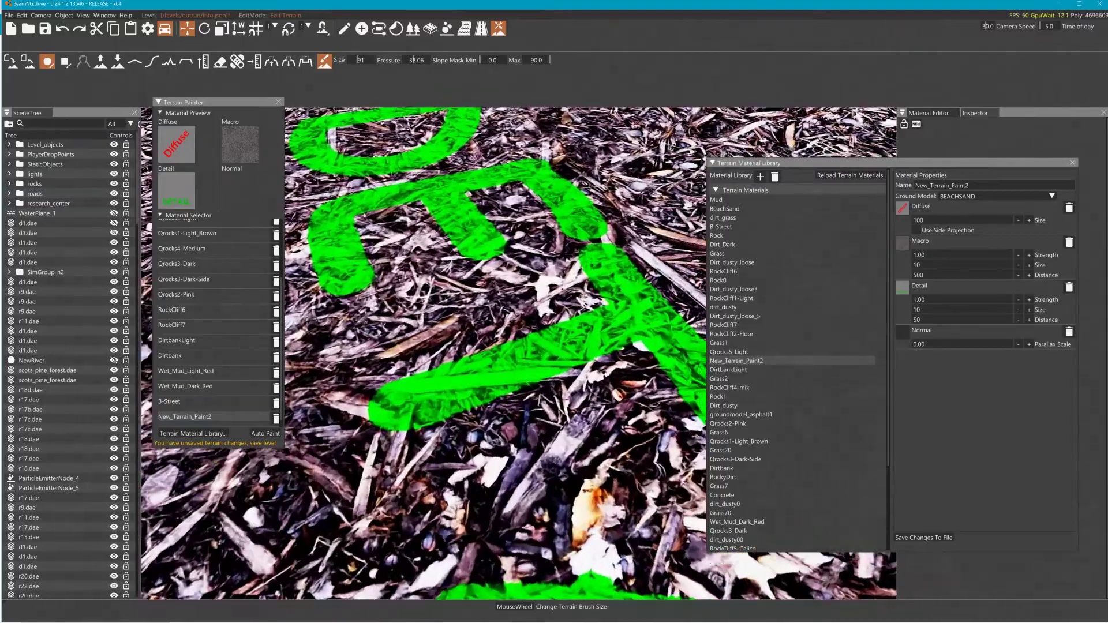
{"action": "key", "text": "a"}
{"action": "key", "text": "d"}
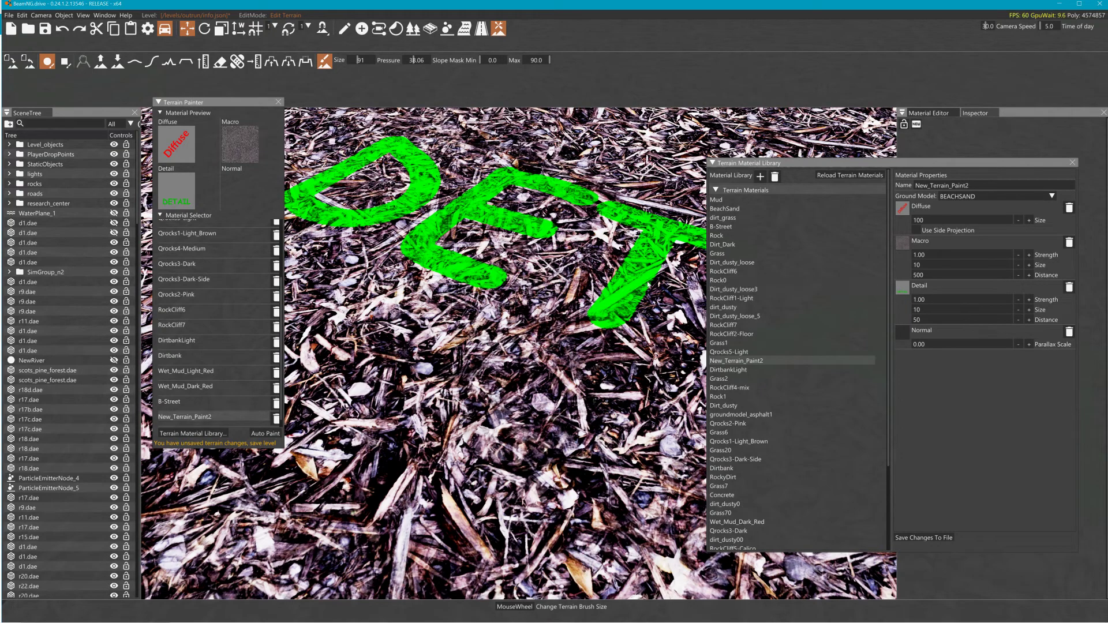
Try detail strengths of 0.1 and 0.5 on New_Terrain_Paint2, then return it to 1, saving the material each time.
{"action": "left_click", "coordinate": [927, 300]}
{"action": "type", "text": ".1"}
{"action": "left_click", "coordinate": [930, 538]}
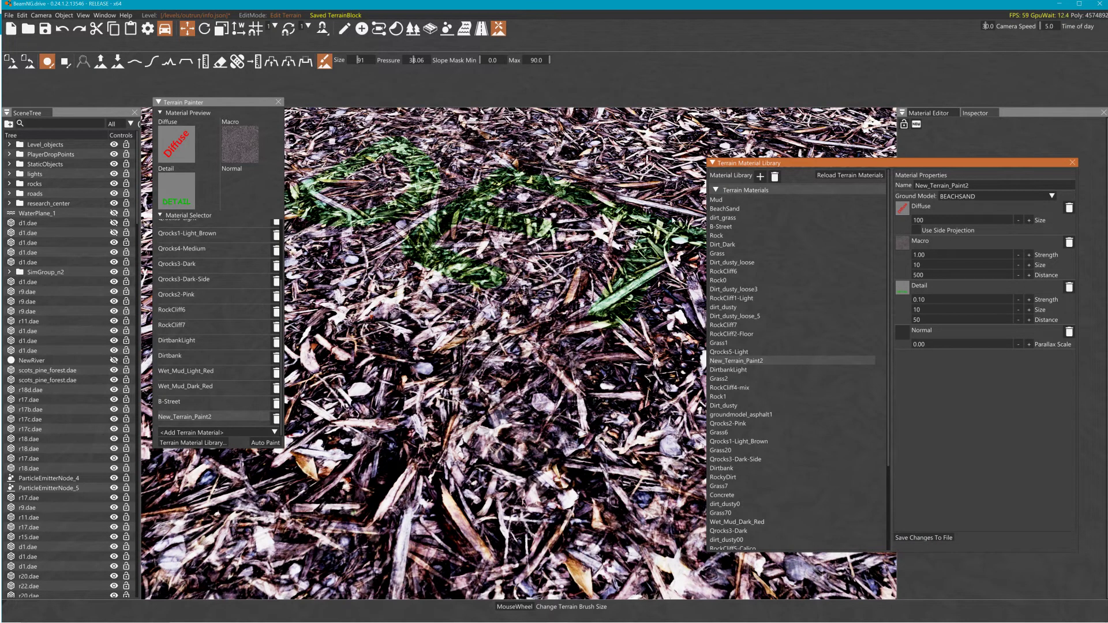
{"action": "left_click", "coordinate": [925, 300]}
{"action": "type", "text": ".5"}
{"action": "left_click", "coordinate": [927, 537]}
{"action": "left_click", "coordinate": [921, 299]}
{"action": "type", "text": "1"}
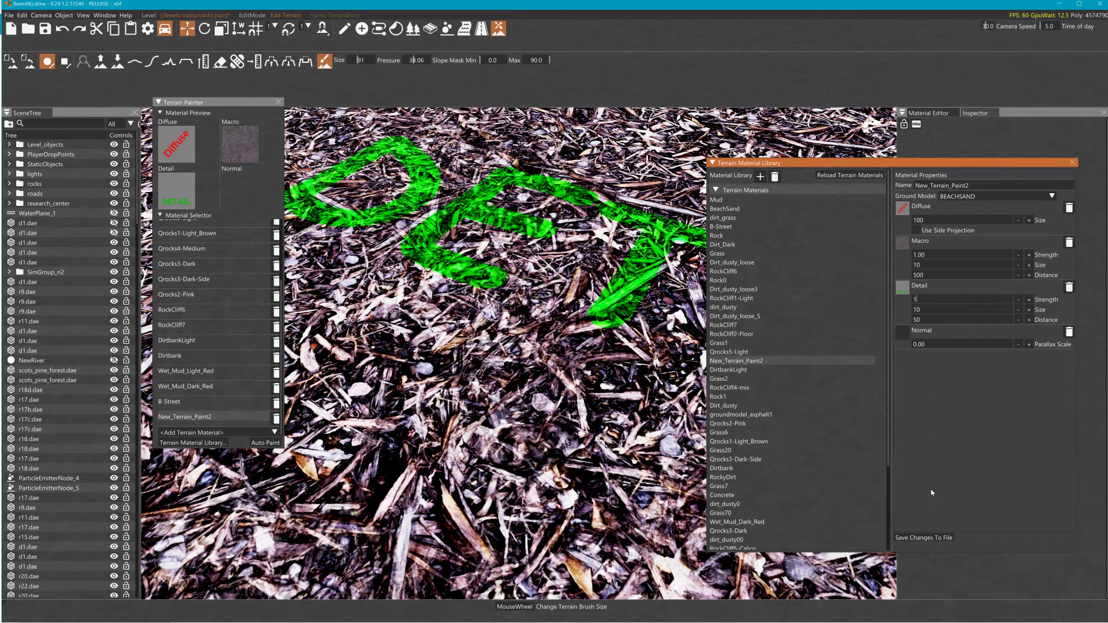
{"action": "left_click", "coordinate": [930, 538]}
Set New_Terrain_Paint2's macro strength to 0.5 and its detail strength to 0.25, saving the material after each change.
{"action": "left_click", "coordinate": [924, 255]}
{"action": "type", "text": "0.5"}
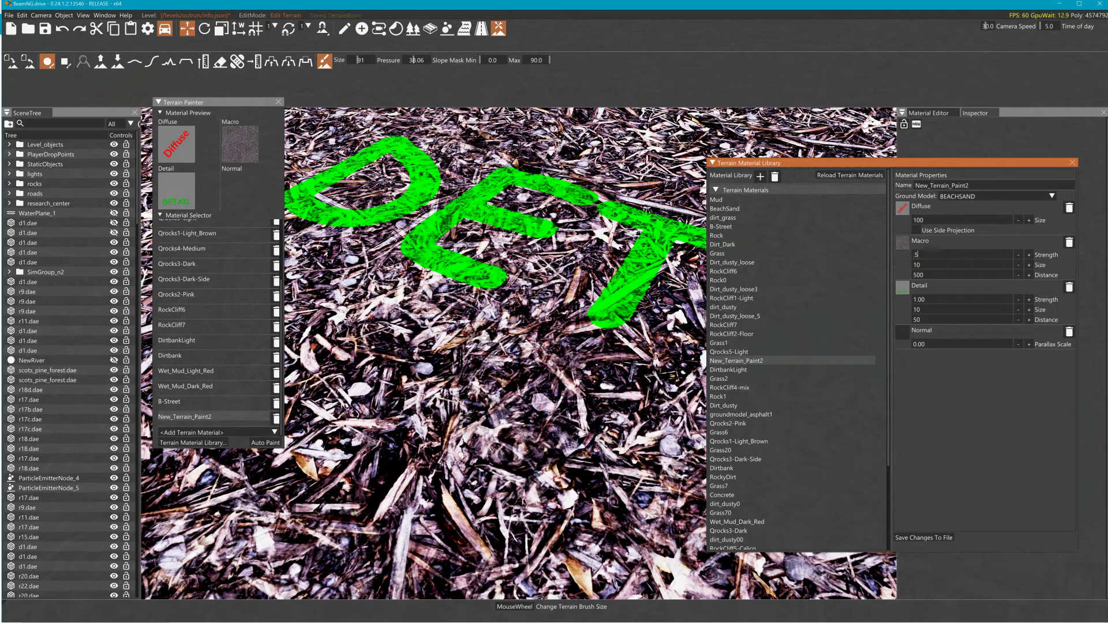
{"action": "left_click", "coordinate": [925, 538]}
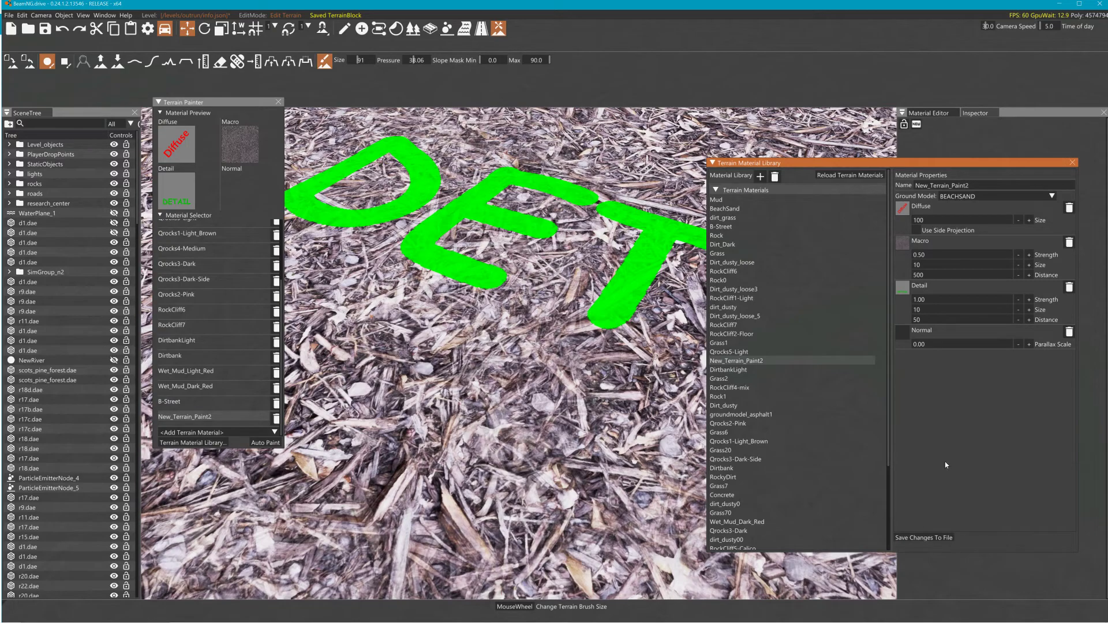
{"action": "left_click", "coordinate": [919, 299]}
{"action": "type", "text": ".25"}
{"action": "left_click", "coordinate": [927, 538]}
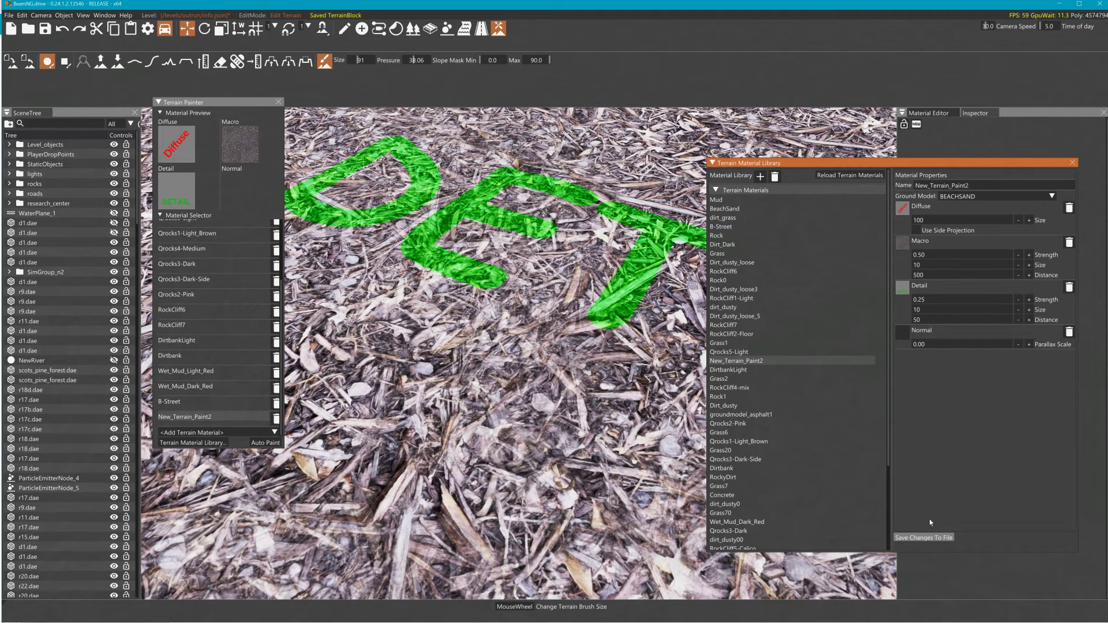
Lower the macro strength of New_Terrain_Paint2 to 0.25 and save the change to file.
{"action": "left_click", "coordinate": [920, 255]}
{"action": "type", "text": ".25"}
{"action": "left_click", "coordinate": [925, 538]}
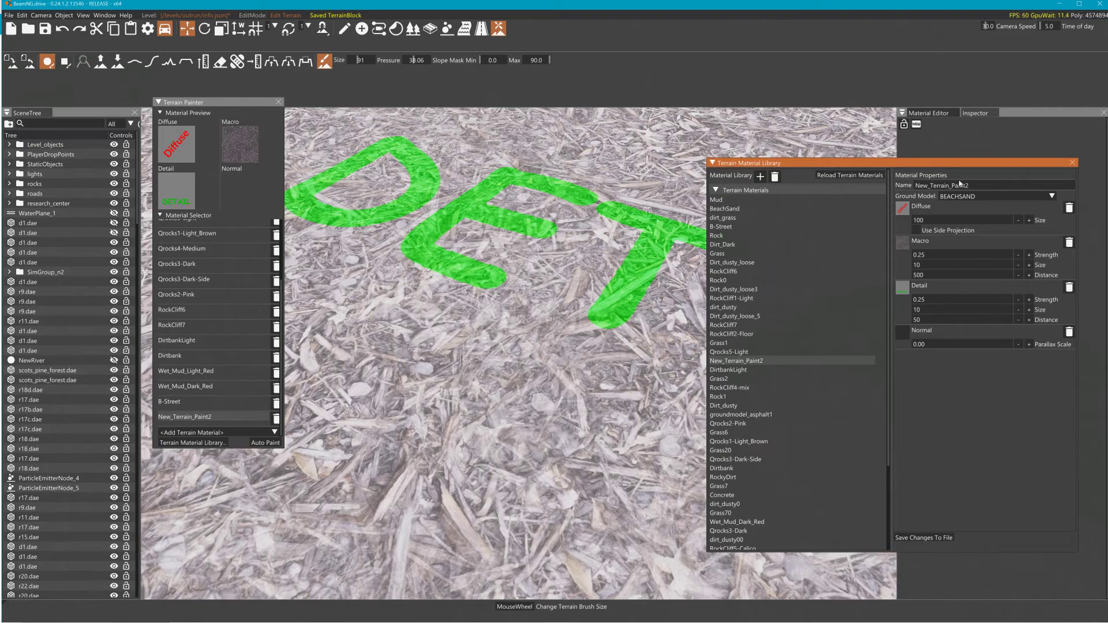
Reset both the macro and detail strengths of New_Terrain_Paint2 to 1 and save the material.
{"action": "left_click", "coordinate": [930, 264]}
{"action": "left_click", "coordinate": [920, 299]}
{"action": "type", "text": "1"}
{"action": "left_click", "coordinate": [916, 538]}
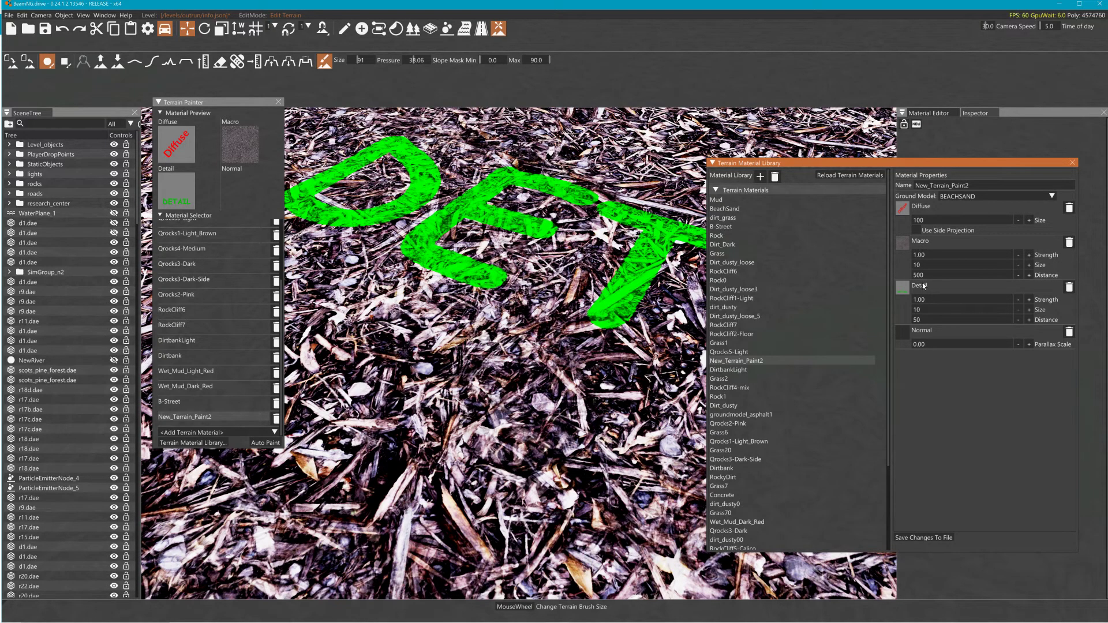
Switch to GIMP and apply the High Pass filter to the bark texture, adjusting its standard deviation slightly.
{"action": "key", "text": "alt+Tab"}
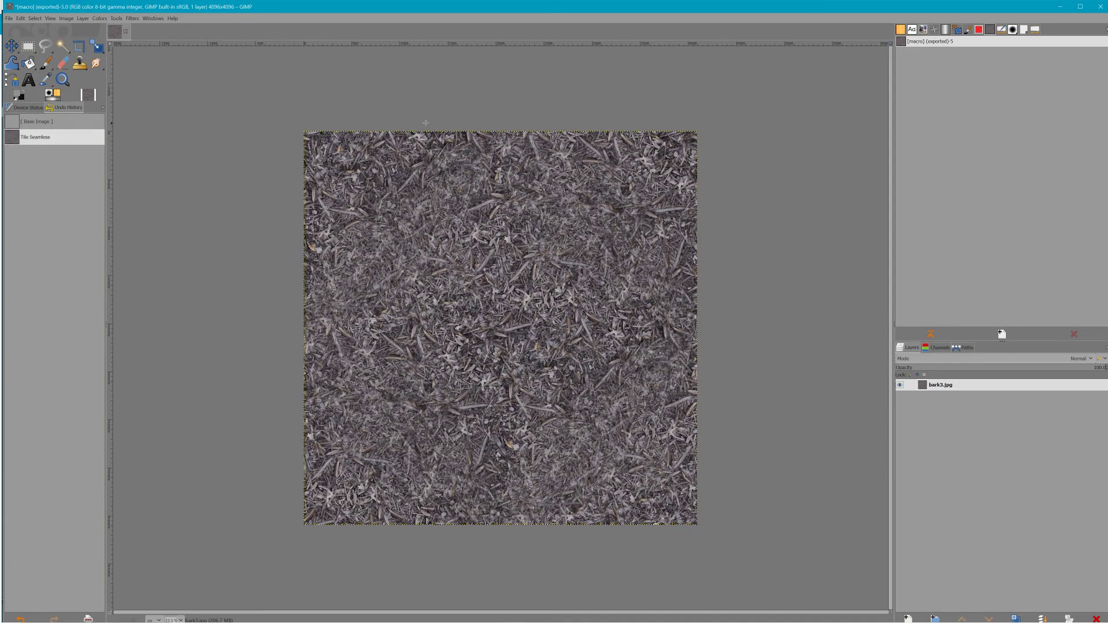
{"action": "left_click", "coordinate": [131, 20]}
{"action": "mouse_move", "coordinate": [186, 86]}
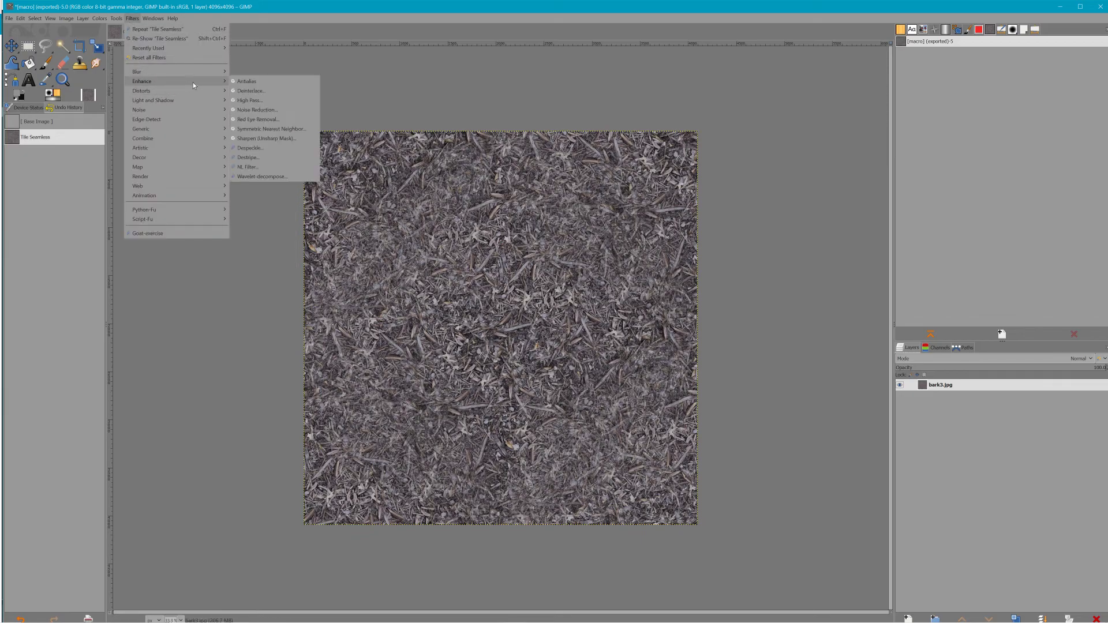
{"action": "left_click", "coordinate": [249, 100]}
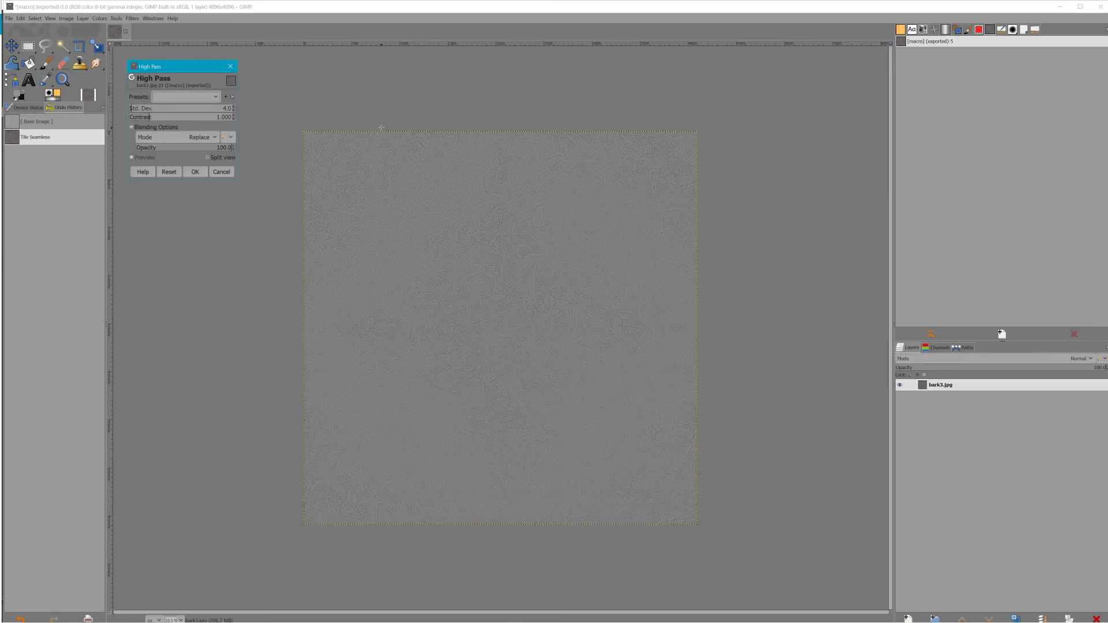
{"action": "left_click", "coordinate": [234, 110]}
{"action": "left_click", "coordinate": [197, 171]}
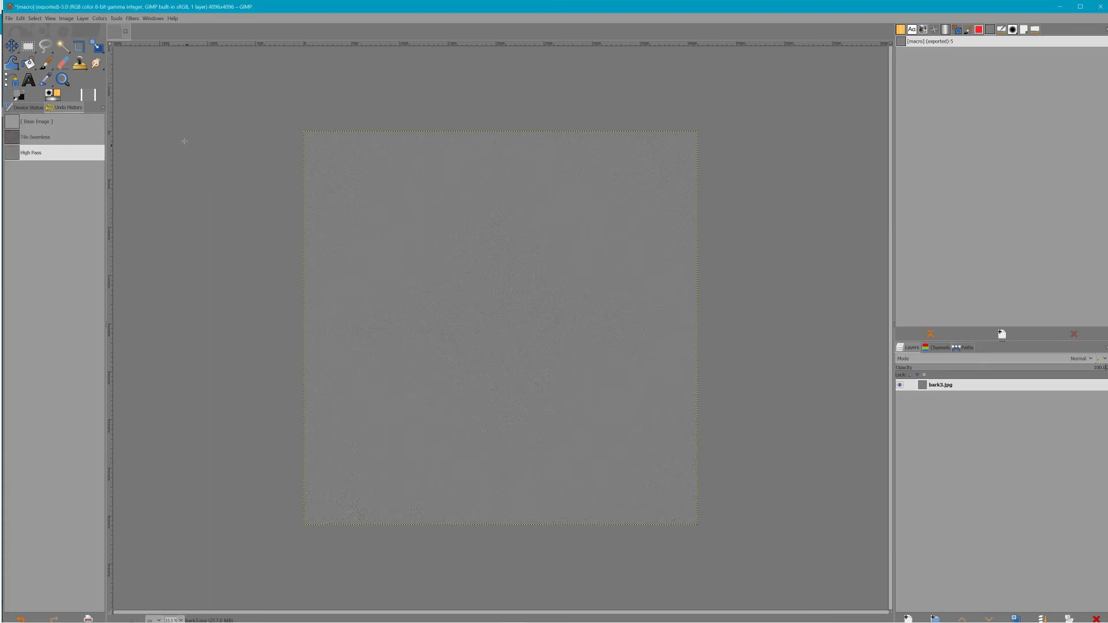
Export the high-pass bark texture over detail.dds in New_Terrain_Paint, replacing the file, with BC1 / DXT1 compression and mipmaps.
{"action": "left_click", "coordinate": [8, 18]}
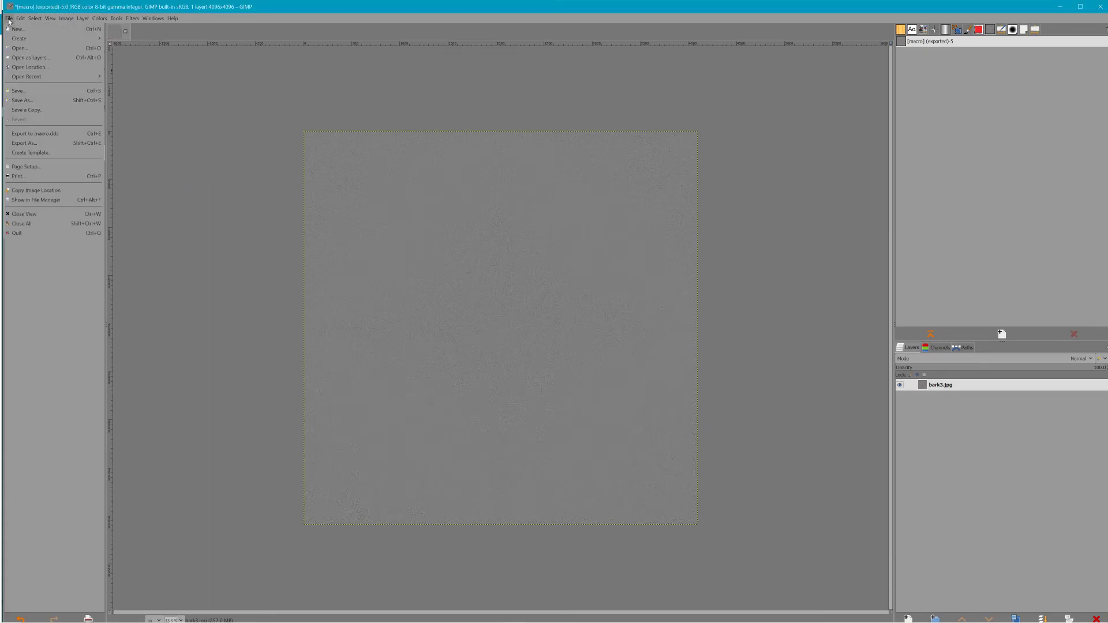
{"action": "left_click", "coordinate": [48, 145]}
{"action": "left_click", "coordinate": [263, 162]}
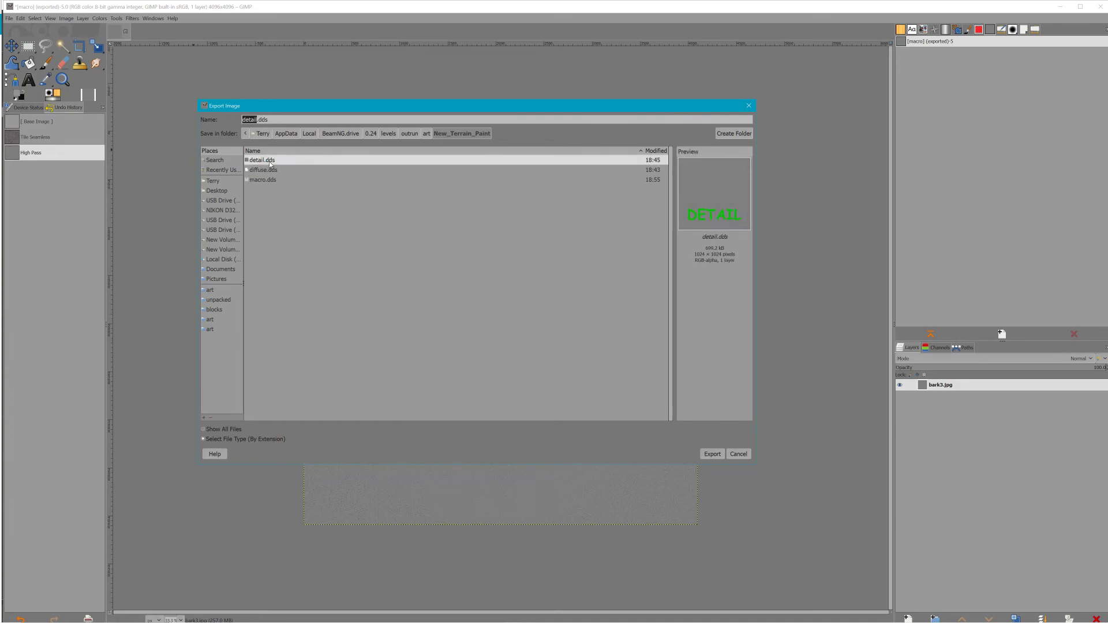
{"action": "left_click", "coordinate": [713, 454]}
{"action": "left_click", "coordinate": [522, 321]}
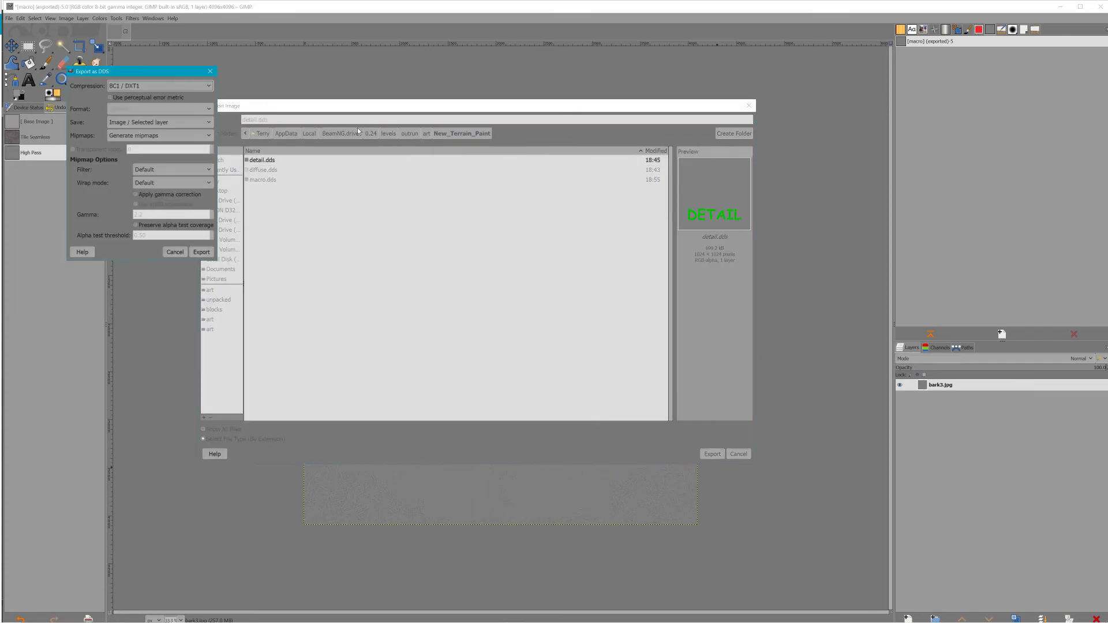
{"action": "left_click", "coordinate": [206, 254]}
Switch to BeamNG.drive, set New_Terrain_Paint2's macro strength to 0.5 and save the change to file.
{"action": "key", "text": "alt+Tab"}
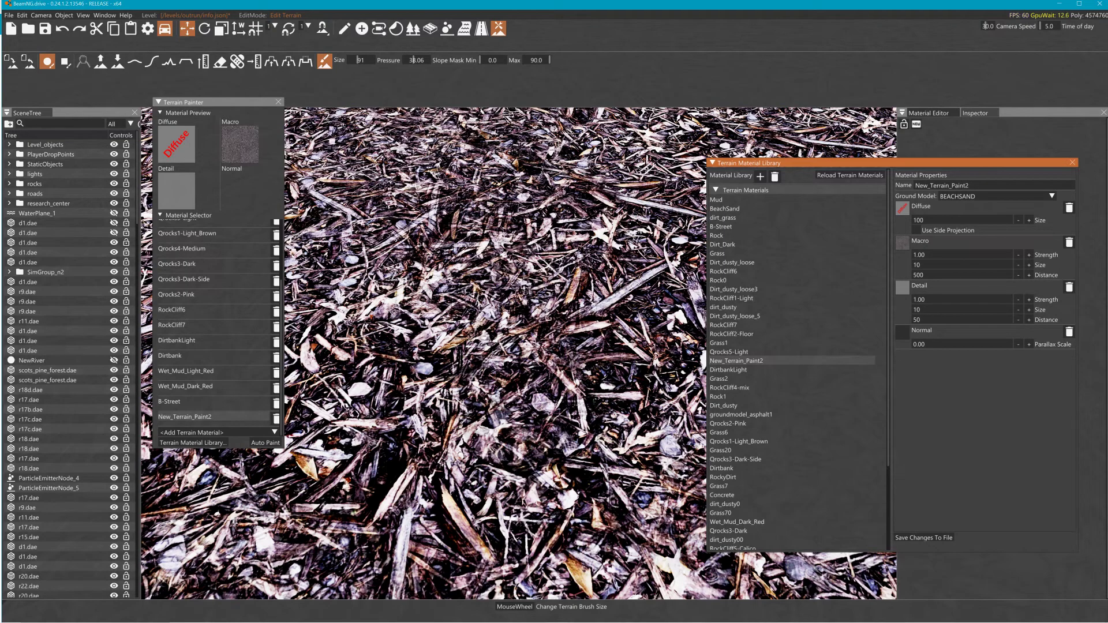
{"action": "double_click", "coordinate": [919, 255]}
{"action": "type", "text": "0.5"}
{"action": "key", "text": "Return"}
{"action": "left_click", "coordinate": [930, 538]}
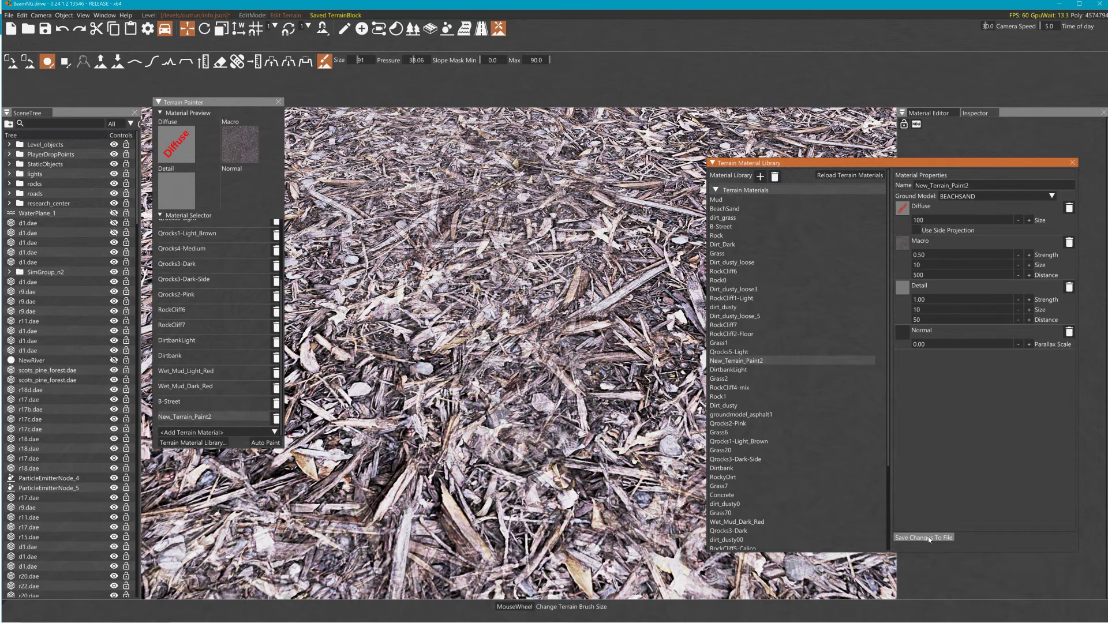
Set the detail strength of New_Terrain_Paint2 to 0.6 and save the material.
{"action": "left_click", "coordinate": [919, 299]}
{"action": "left_click", "coordinate": [948, 351]}
{"action": "left_click", "coordinate": [945, 310]}
{"action": "left_click", "coordinate": [945, 305]}
{"action": "left_click", "coordinate": [943, 300]}
{"action": "type", "text": ".6"}
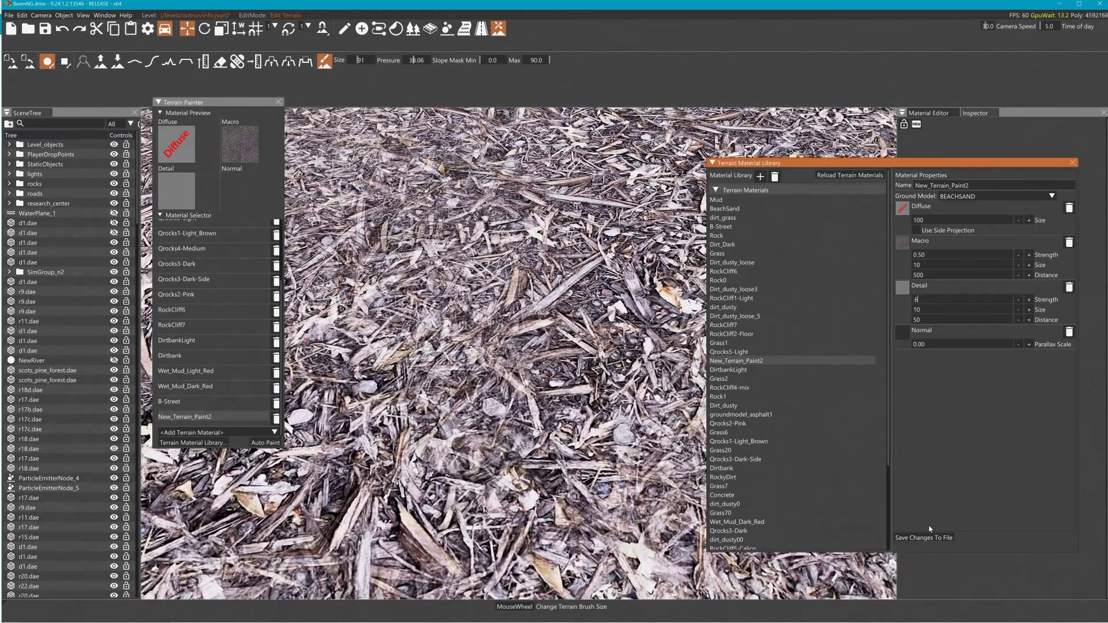
{"action": "left_click", "coordinate": [929, 536]}
Try detail strengths of 2 and 5 on New_Terrain_Paint2, saving the material after each value.
{"action": "left_click", "coordinate": [943, 300]}
{"action": "type", "text": "2"}
{"action": "left_click", "coordinate": [923, 537]}
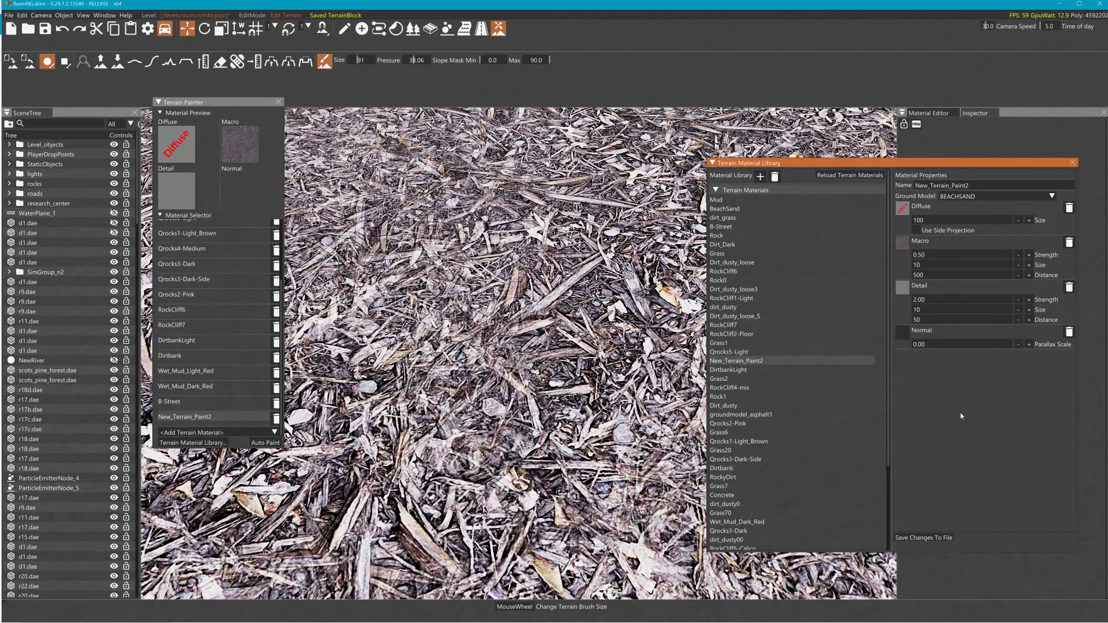
{"action": "left_click", "coordinate": [943, 301]}
{"action": "type", "text": "5"}
{"action": "left_click", "coordinate": [922, 538]}
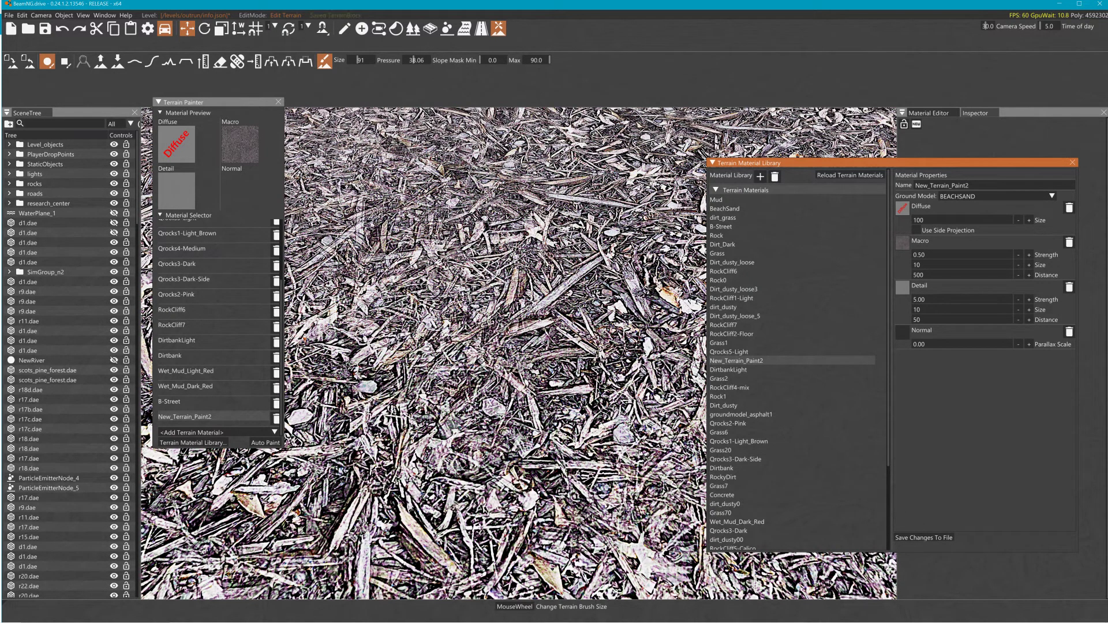
Set the macro strength of New_Terrain_Paint2 to 0 and save, isolating the detail texture on the terrain.
{"action": "left_click", "coordinate": [924, 254]}
{"action": "type", "text": "0"}
{"action": "left_click", "coordinate": [936, 540]}
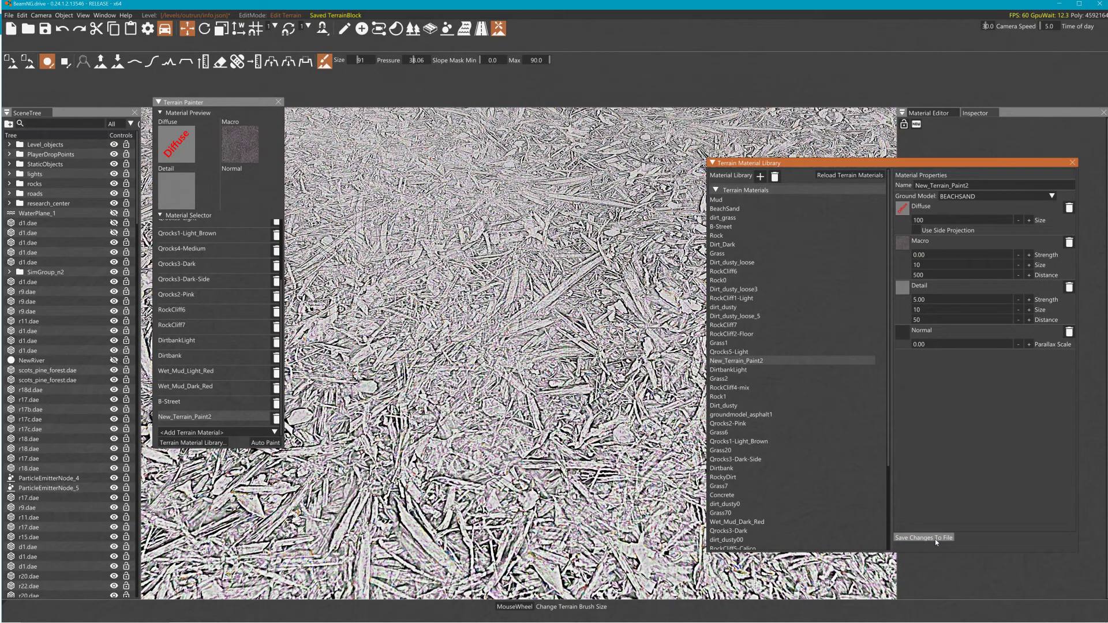
With the macro texture off, try detail strengths of 2 and 1, saving the material after each value.
{"action": "left_click", "coordinate": [919, 299]}
{"action": "type", "text": "2"}
{"action": "left_click", "coordinate": [933, 539]}
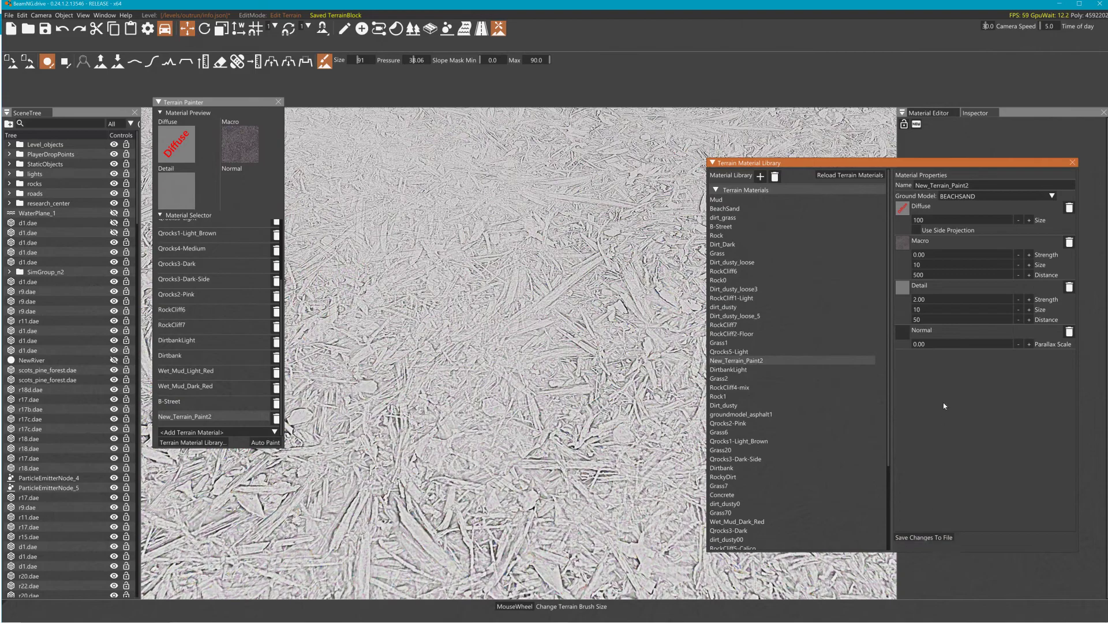
{"action": "left_click", "coordinate": [921, 300]}
{"action": "type", "text": "1"}
{"action": "left_click", "coordinate": [936, 538]}
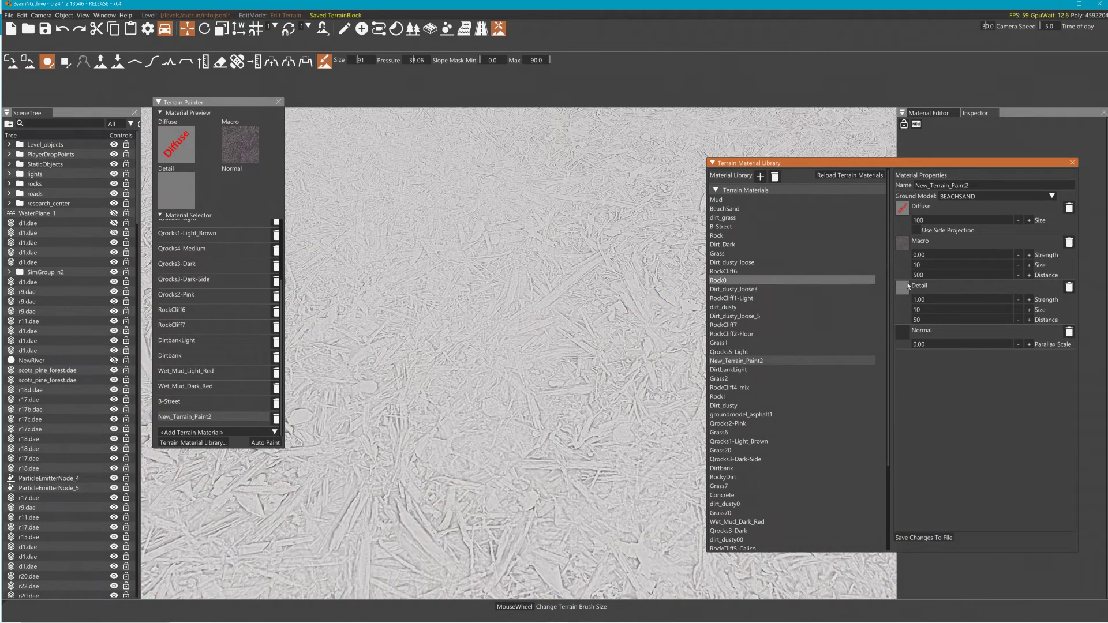
Set New_Terrain_Paint2's macro strength to 0.5 and its detail strength to 5, saving the material after each change.
{"action": "left_click", "coordinate": [920, 254]}
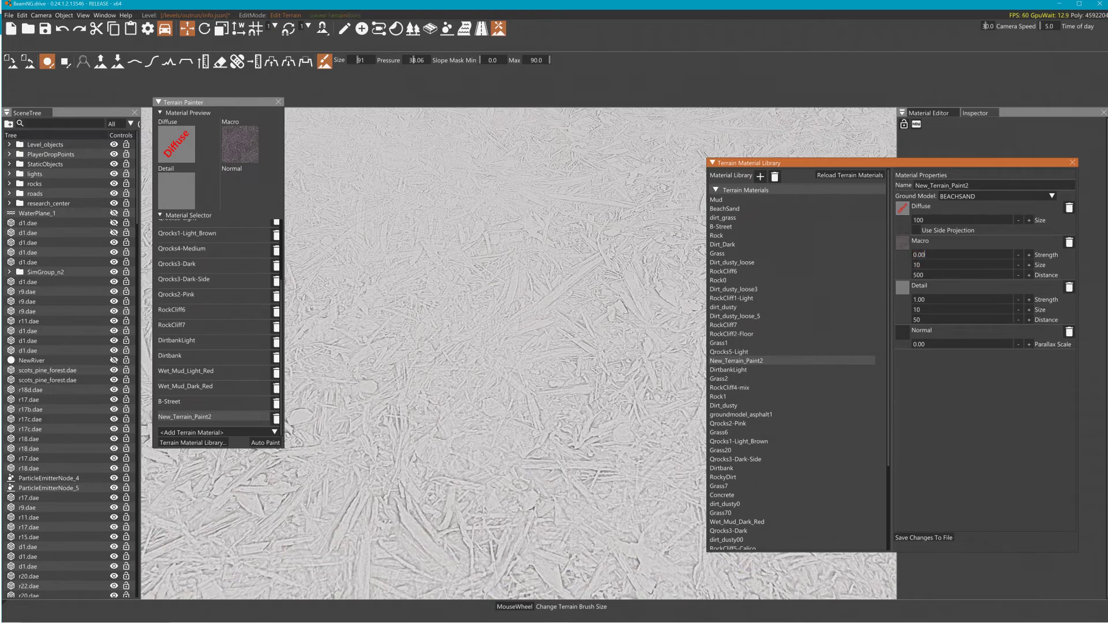
{"action": "key", "text": "ctrl+a"}
{"action": "type", "text": ".5"}
{"action": "left_click", "coordinate": [918, 538]}
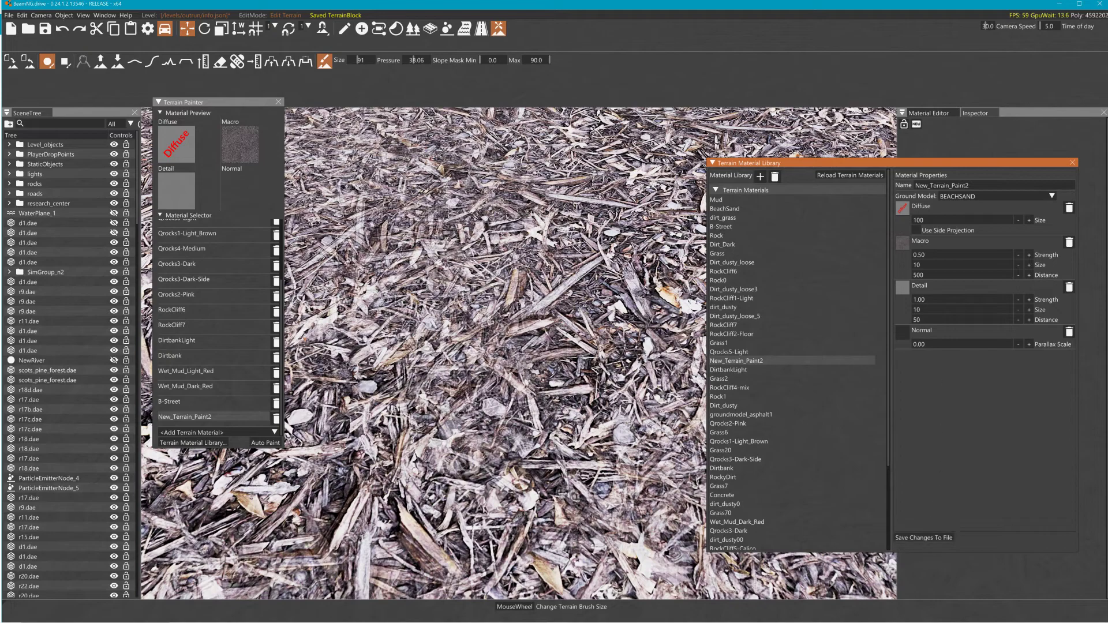
{"action": "left_click", "coordinate": [936, 299]}
{"action": "type", "text": "5"}
{"action": "left_click", "coordinate": [925, 538]}
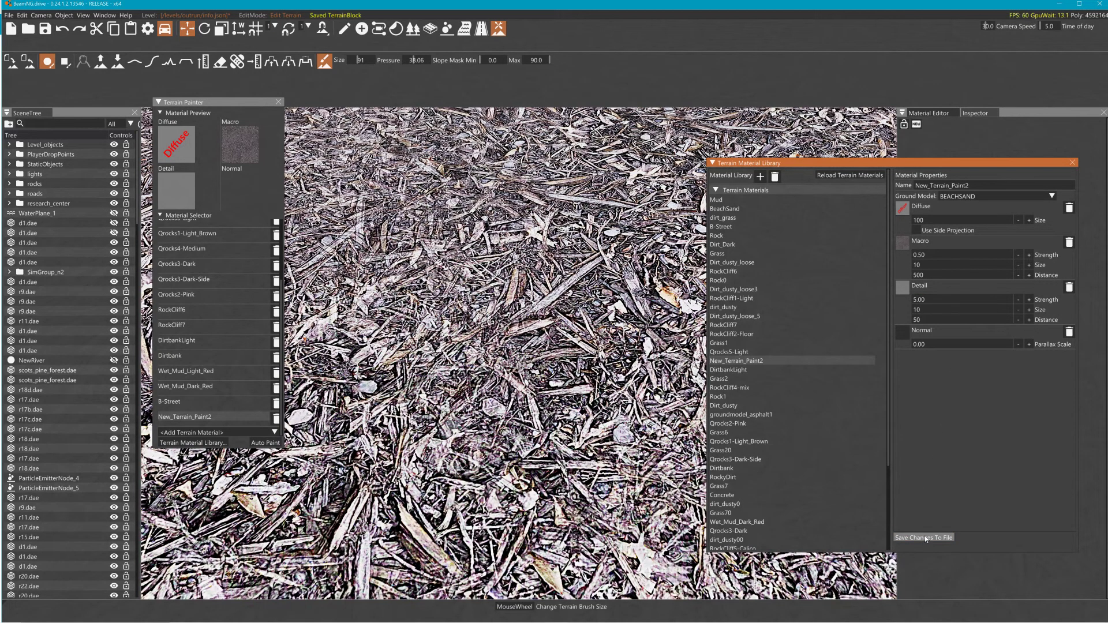
Set New_Terrain_Paint2's detail strength to 2 and save the material changes to file.
{"action": "left_click", "coordinate": [930, 299]}
{"action": "type", "text": "2"}
{"action": "left_click", "coordinate": [939, 539]}
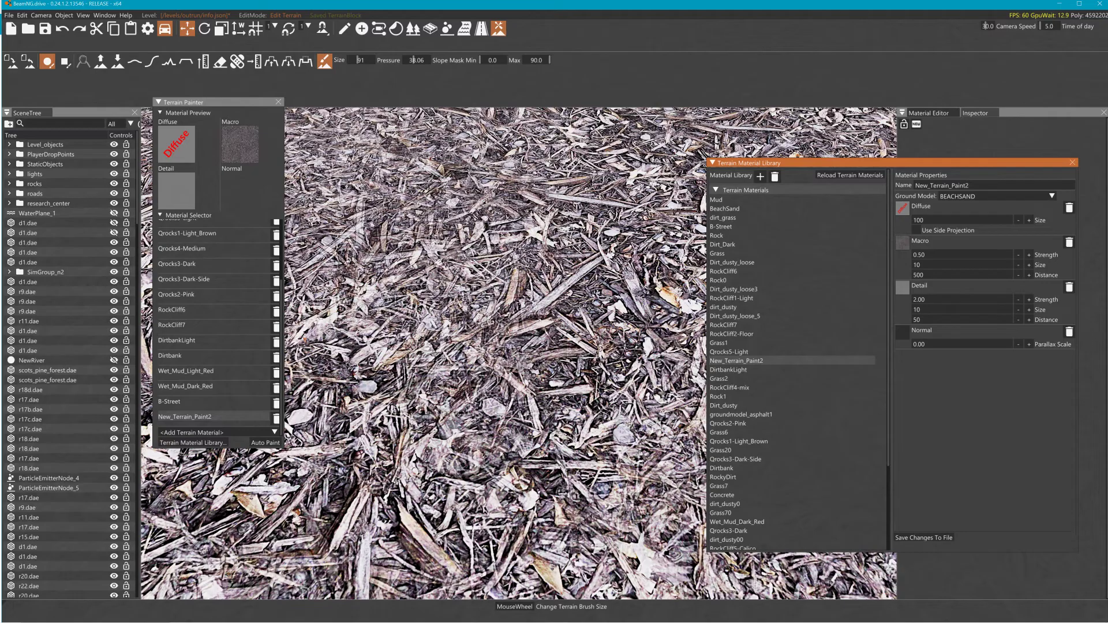
Inspect the painted terrain from close up and from far away to judge texture tiling and the diffuse image.
{"action": "right_click_drag", "start_coordinate": [583, 282], "coordinate": [550, 256]}
{"action": "key", "text": "s"}
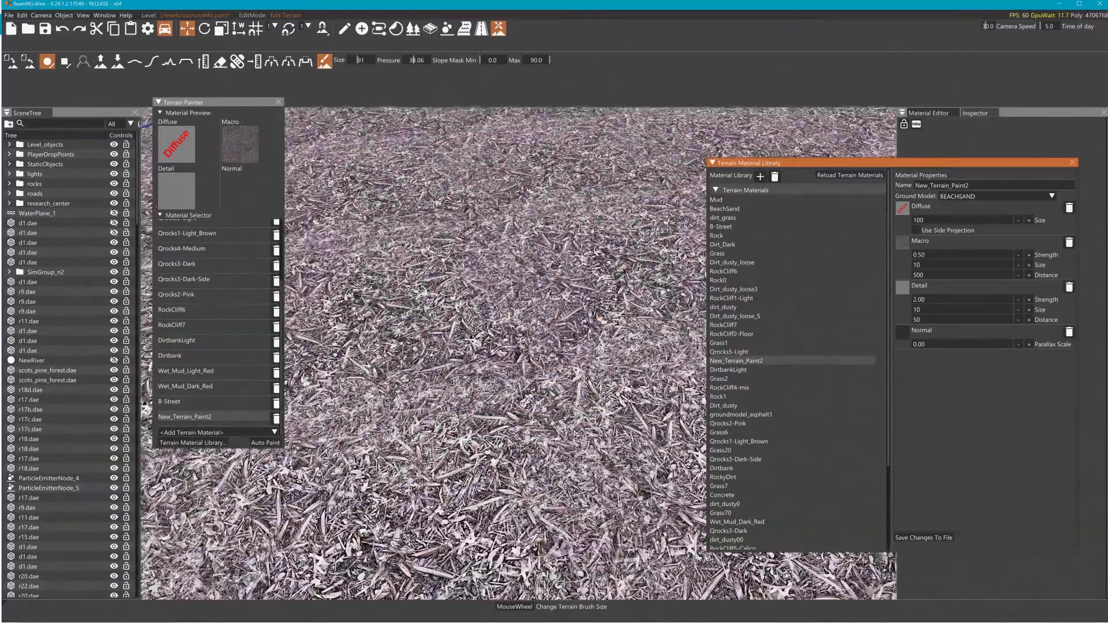
{"action": "key", "text": "s"}
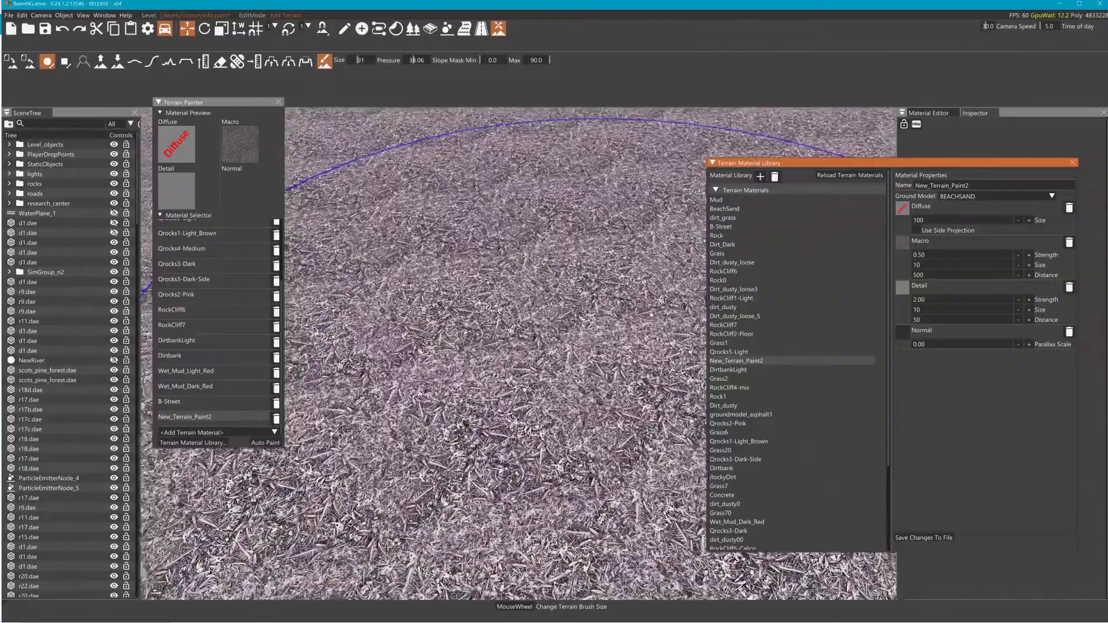
{"action": "key", "text": "w"}
{"action": "key", "text": "w"}
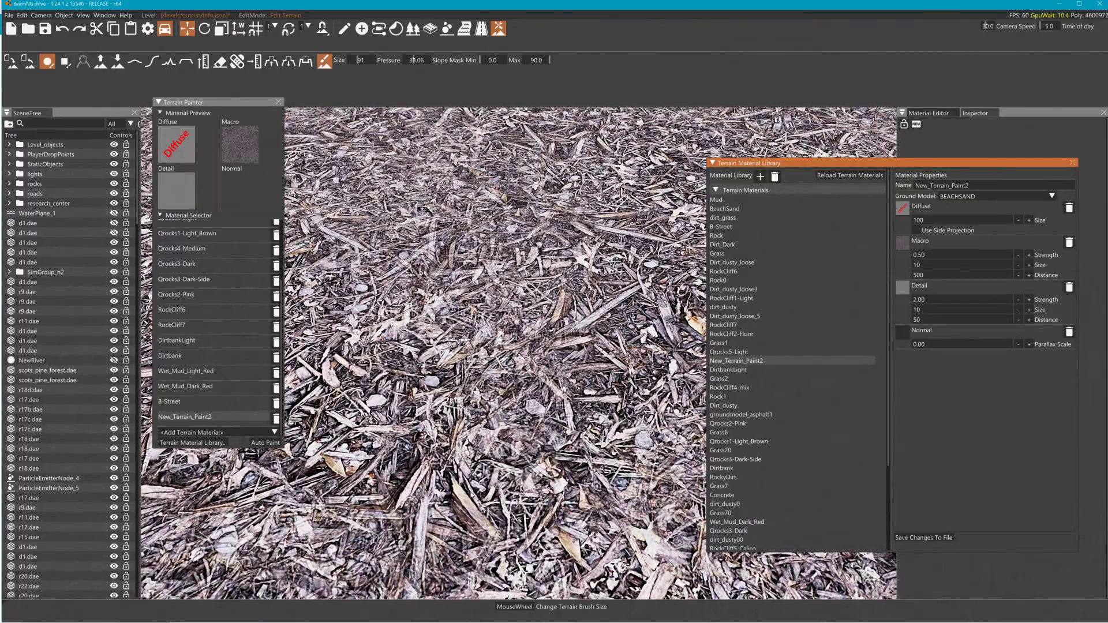
{"action": "key", "text": "s"}
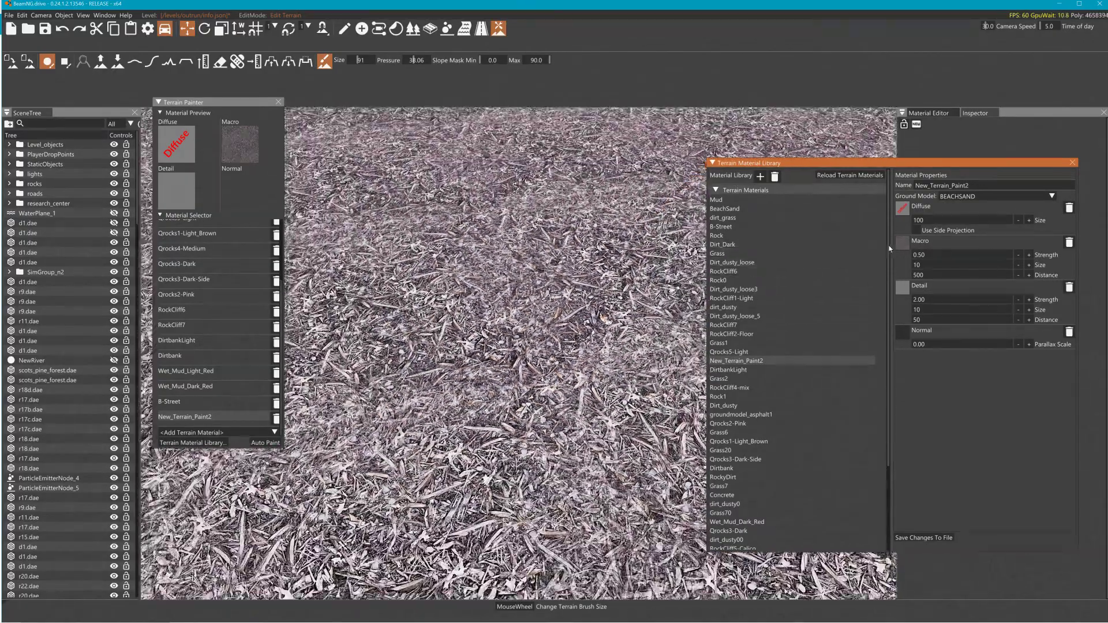
{"action": "key", "text": "s"}
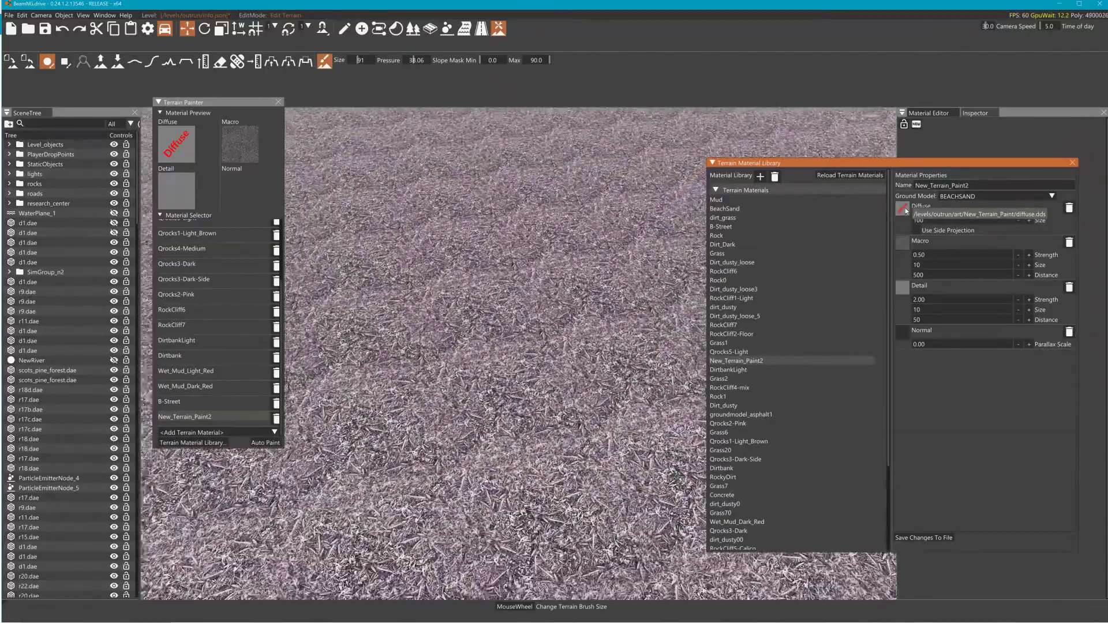
{"action": "key", "text": "s"}
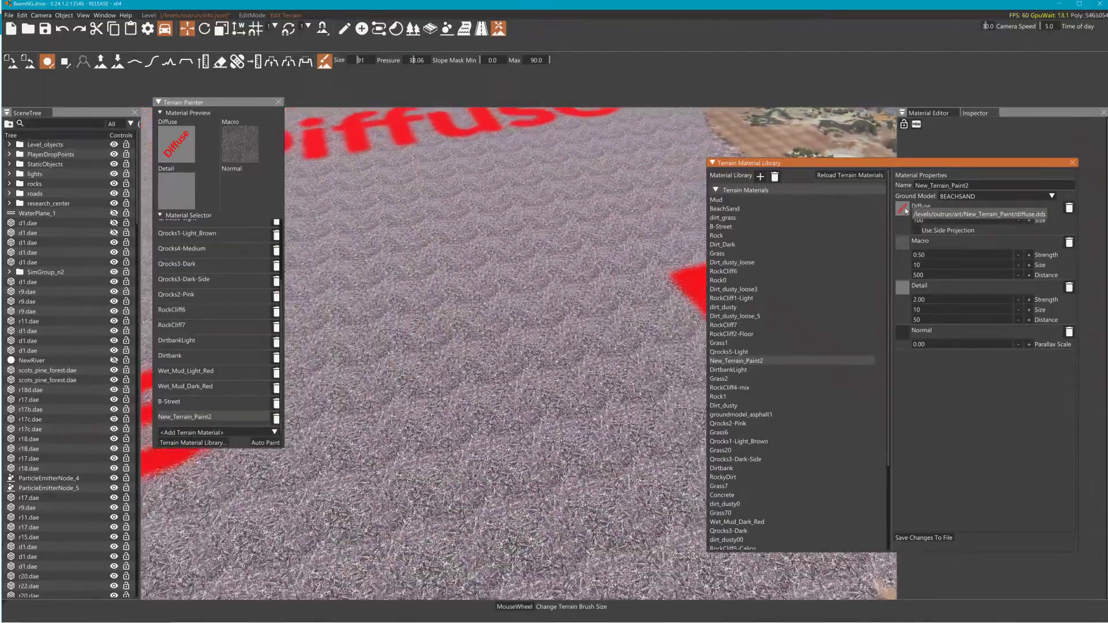
{"action": "key", "text": "s"}
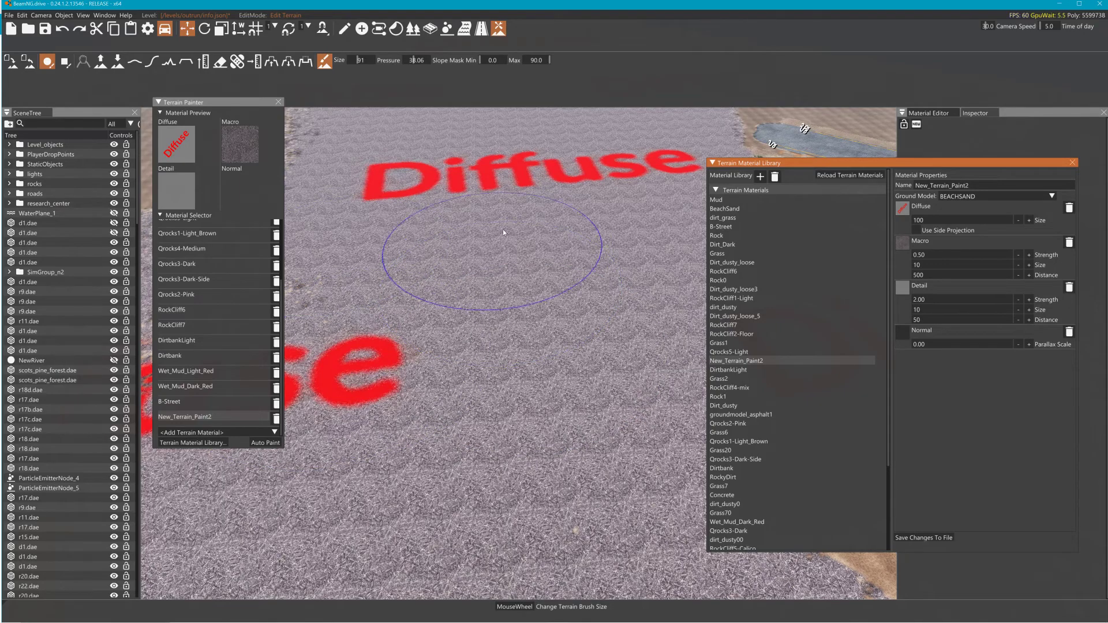
Switch to GIMP, revert the detail image to its Tile Seamless state and clear the layer to black.
{"action": "key", "text": "alt+Tab"}
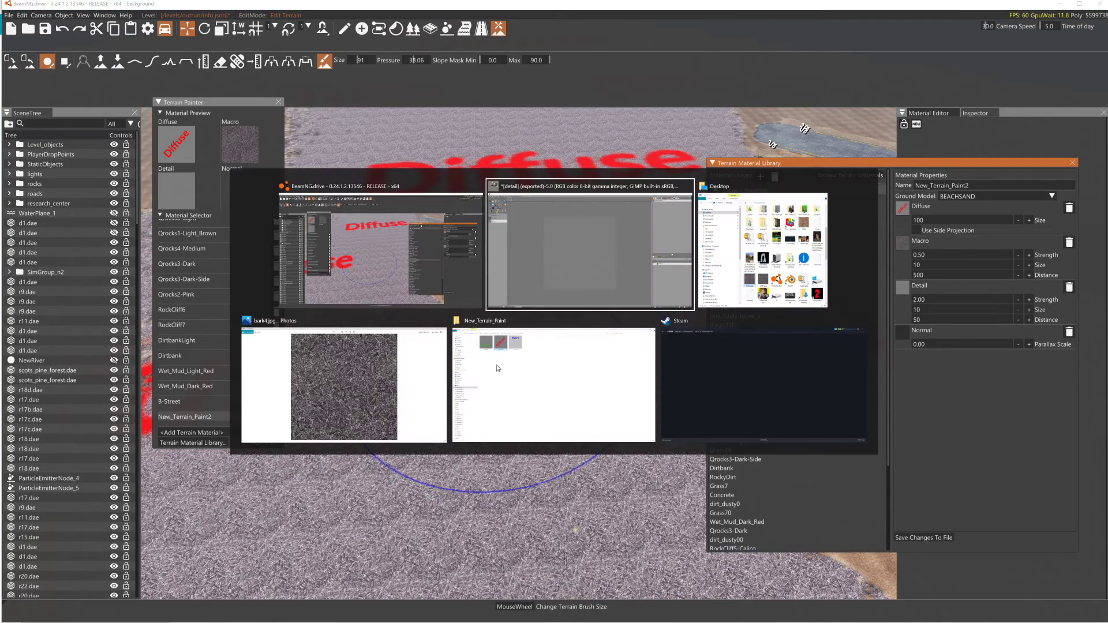
{"action": "key", "text": "alt+Tab"}
{"action": "key", "text": "alt+Tab"}
{"action": "key", "text": "alt+Tab"}
{"action": "key", "text": "alt+Tab"}
{"action": "key", "text": "alt+Tab"}
{"action": "key", "text": "alt+Tab"}
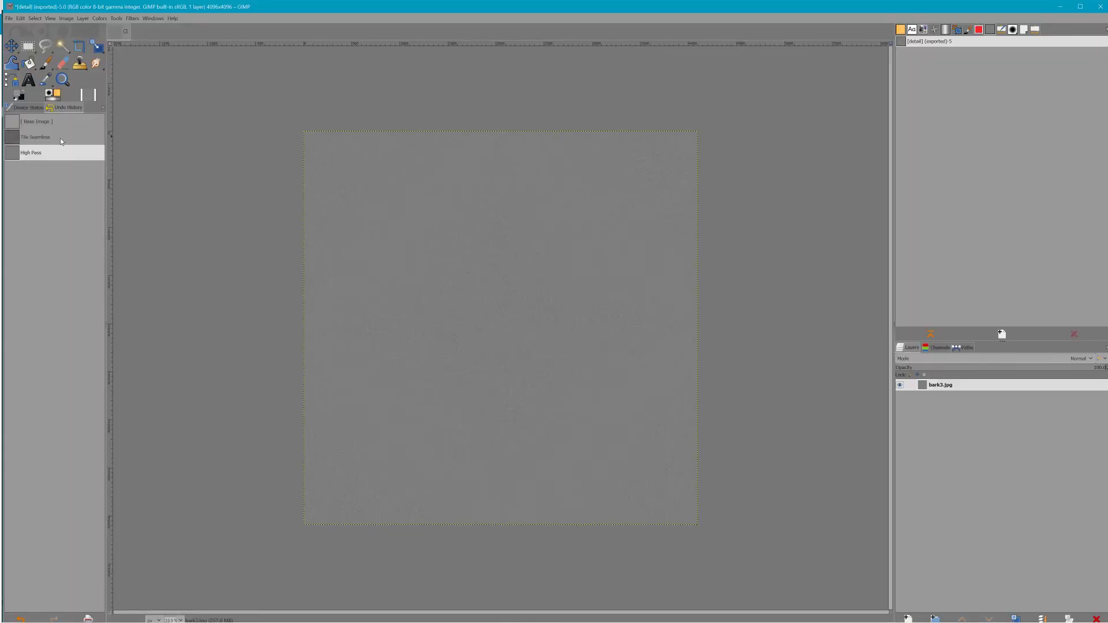
{"action": "left_click", "coordinate": [63, 139]}
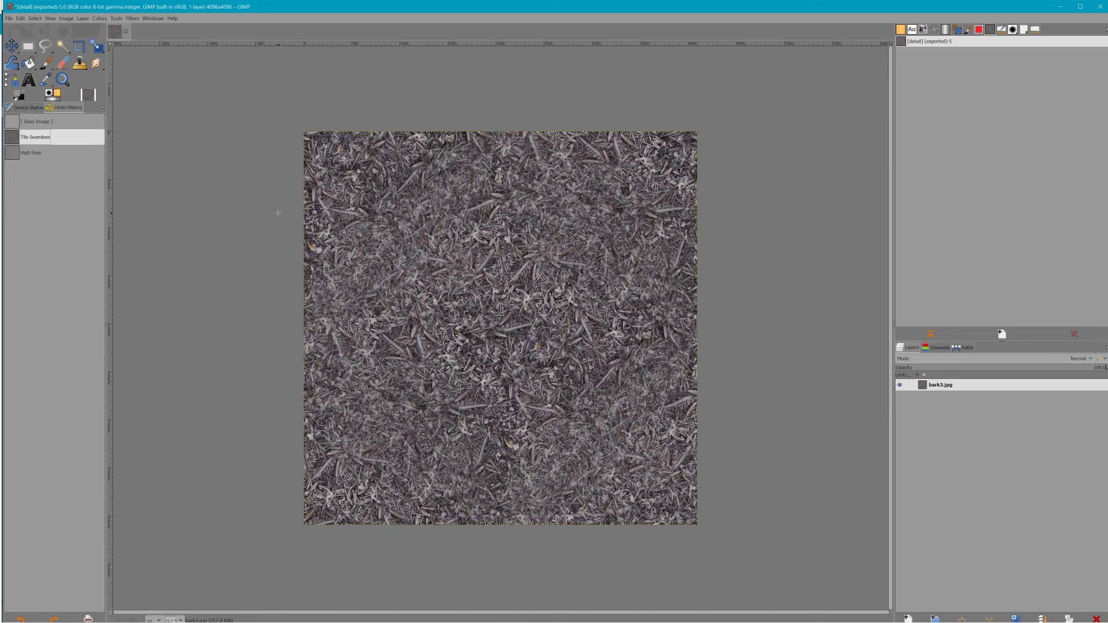
{"action": "left_click", "coordinate": [46, 62]}
{"action": "key", "text": "Delete"}
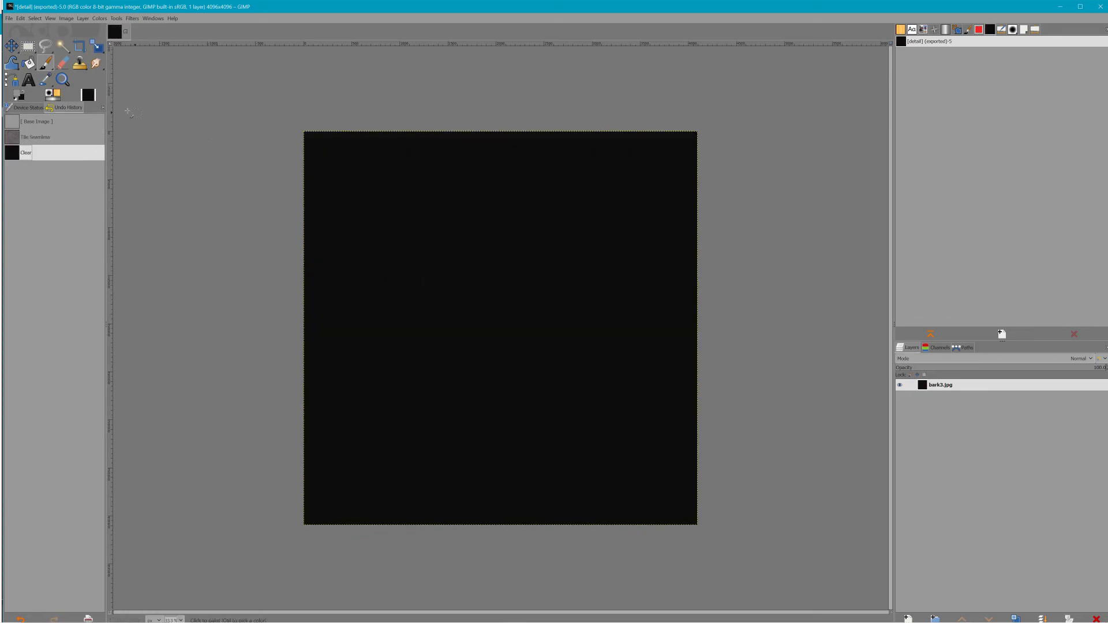
Set up the Paintbrush with the Texture Hose 03 brush at a size of about 780.
{"action": "left_click", "coordinate": [50, 96]}
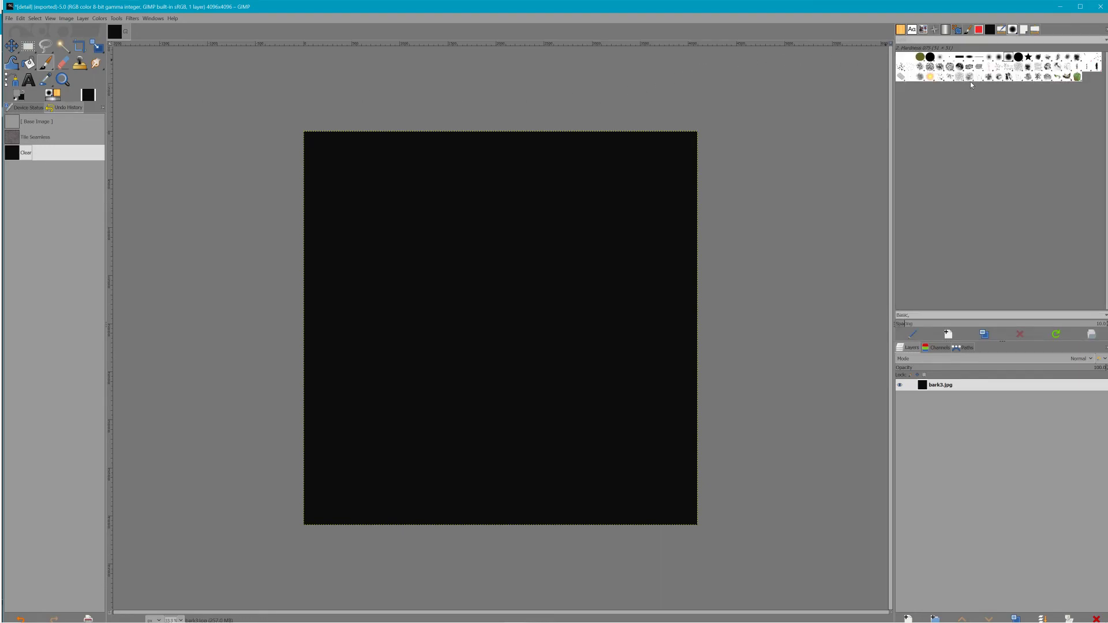
{"action": "left_click", "coordinate": [1029, 78]}
{"action": "double_click", "coordinate": [45, 63]}
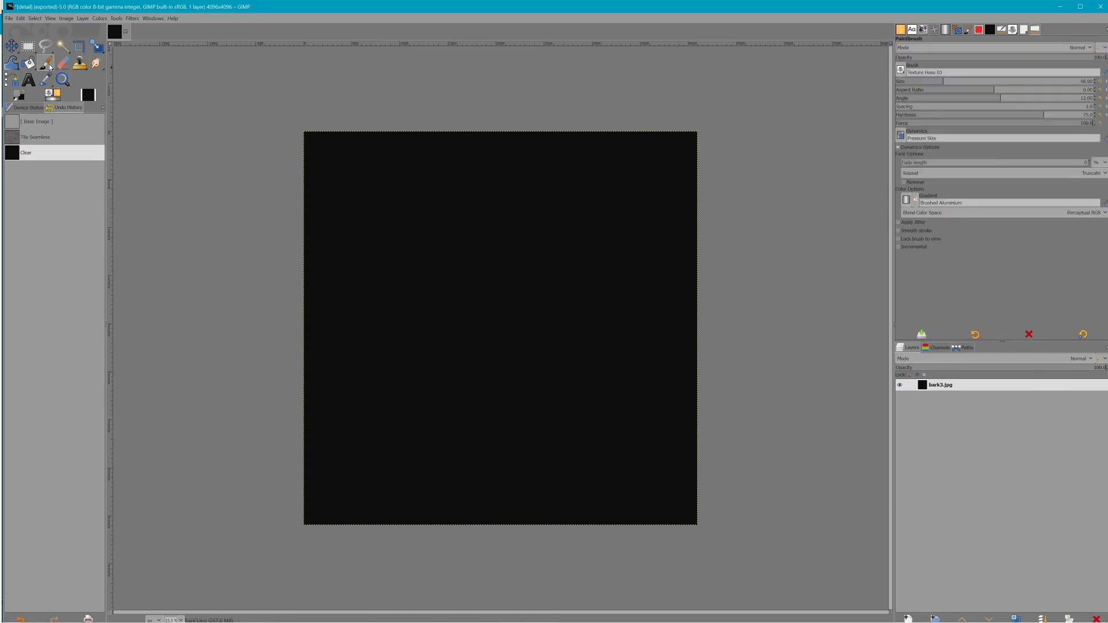
{"action": "mouse_move", "coordinate": [1038, 80]}
{"action": "left_mouse_down"}
{"action": "mouse_move", "coordinate": [1082, 82]}
{"action": "mouse_move", "coordinate": [1066, 81]}
{"action": "left_mouse_up"}
Paint overlapping grey dabs in the canvas's upper left corner, and one with lower force near the upper right.
{"action": "left_click", "coordinate": [375, 165]}
{"action": "left_click", "coordinate": [338, 159]}
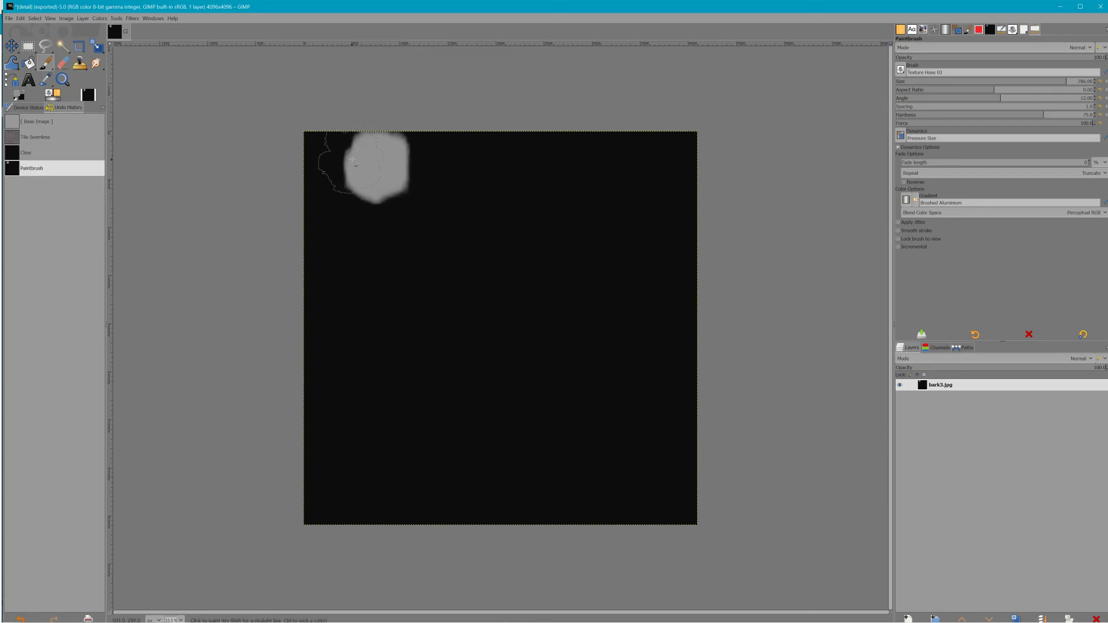
{"action": "left_click", "coordinate": [324, 155]}
{"action": "left_click", "coordinate": [330, 194]}
{"action": "left_click", "coordinate": [374, 212]}
{"action": "left_click", "coordinate": [945, 122]}
{"action": "left_click", "coordinate": [640, 188]}
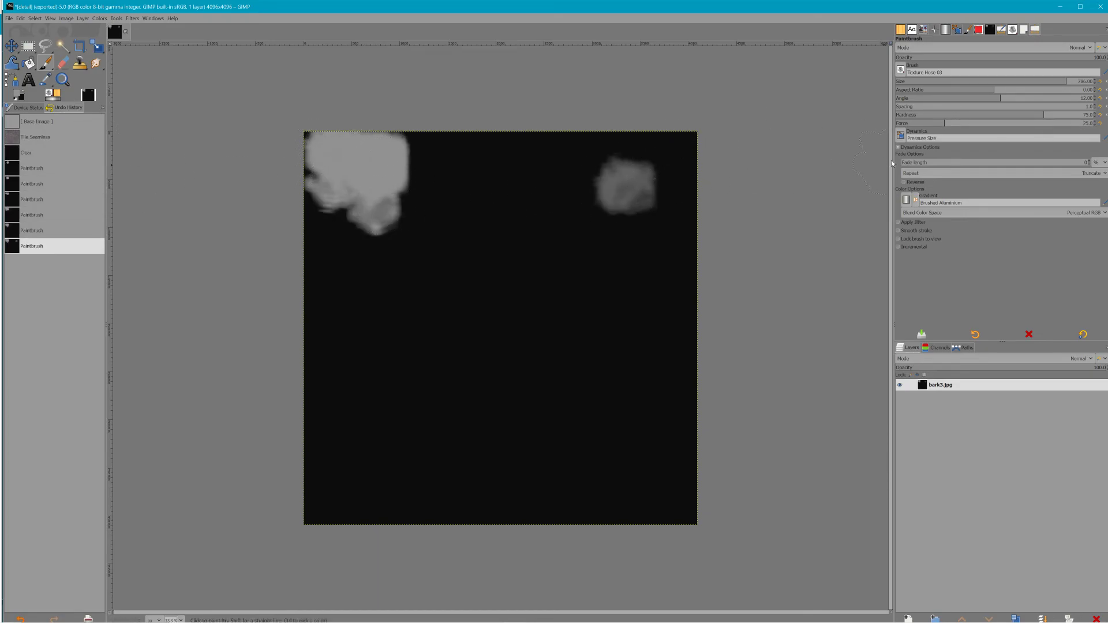
Lower the brush force further, reduce hardness to about 4, and paint soft dabs across the canvas's upper area and left edge.
{"action": "left_click", "coordinate": [911, 123]}
{"action": "left_click", "coordinate": [904, 115]}
{"action": "left_click", "coordinate": [668, 155]}
{"action": "left_click", "coordinate": [551, 152]}
{"action": "left_click", "coordinate": [483, 171]}
{"action": "left_click", "coordinate": [488, 224]}
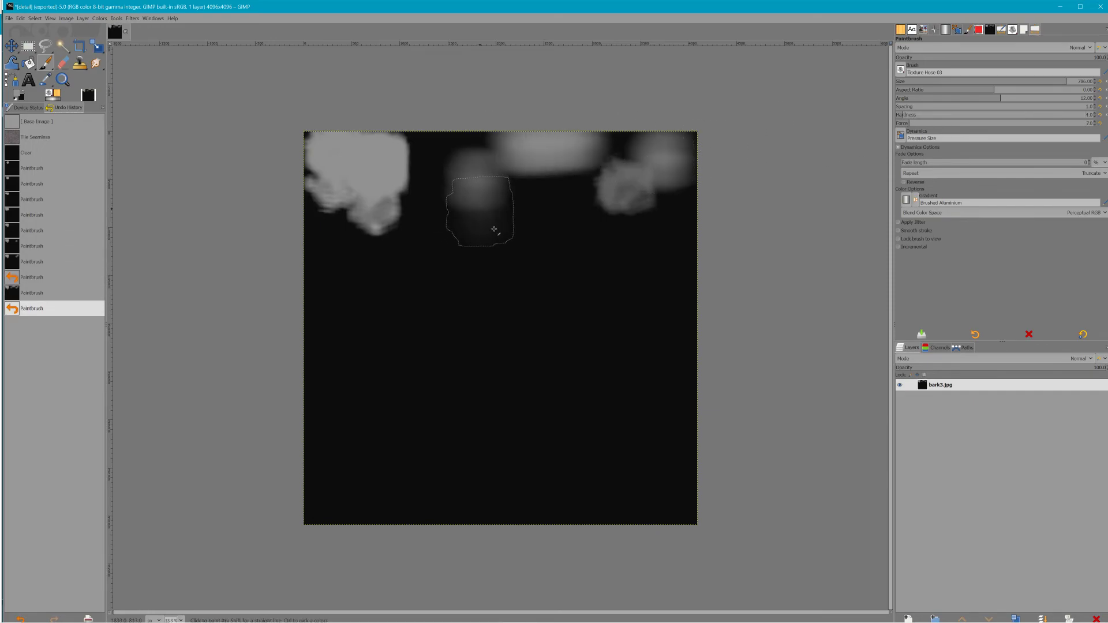
{"action": "left_click", "coordinate": [560, 218]}
{"action": "left_click", "coordinate": [443, 151]}
{"action": "left_click", "coordinate": [423, 199]}
{"action": "left_click", "coordinate": [423, 208]}
{"action": "left_click", "coordinate": [367, 280]}
{"action": "left_click", "coordinate": [361, 267]}
{"action": "left_click", "coordinate": [341, 236]}
{"action": "left_click", "coordinate": [322, 211]}
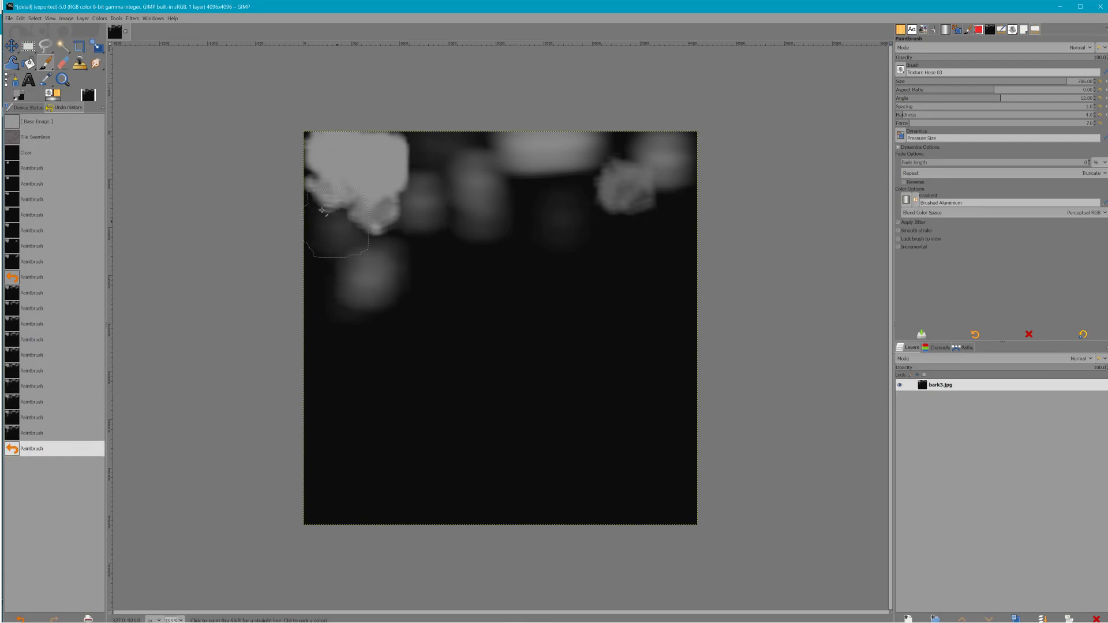
{"action": "left_click", "coordinate": [322, 214]}
{"action": "left_click", "coordinate": [308, 207]}
{"action": "left_click", "coordinate": [293, 195]}
{"action": "left_click", "coordinate": [285, 172]}
{"action": "left_click", "coordinate": [280, 167]}
Scatter more soft grey dabs over the middle, right side and lower part of the canvas.
{"action": "left_click", "coordinate": [620, 352]}
{"action": "left_click", "coordinate": [620, 353]}
{"action": "left_click", "coordinate": [656, 309]}
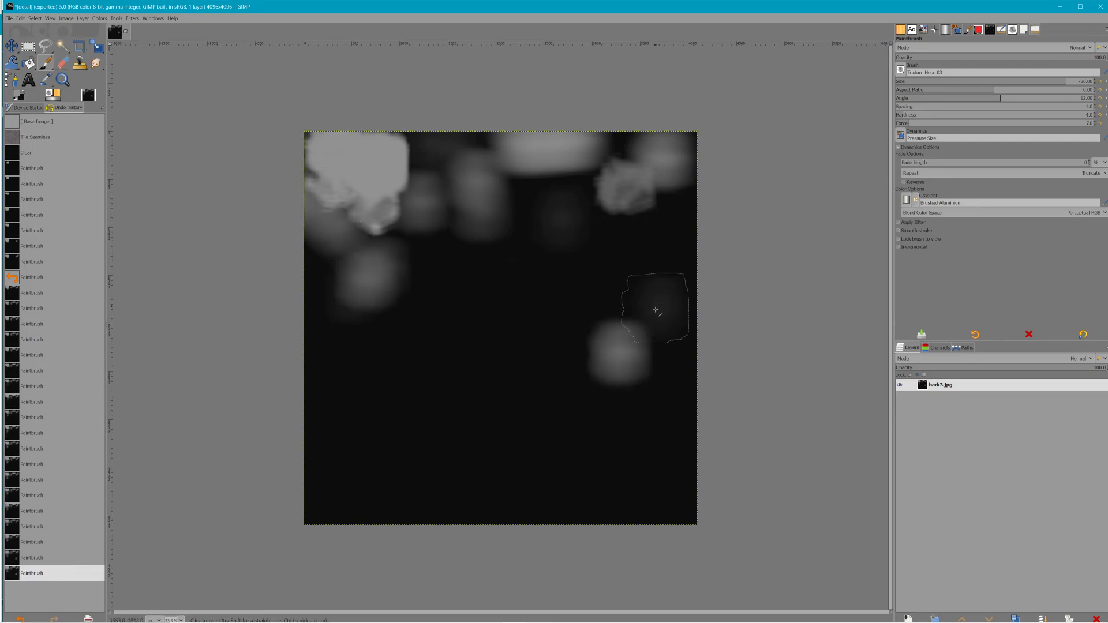
{"action": "left_click", "coordinate": [684, 259]}
{"action": "left_click", "coordinate": [510, 386]}
{"action": "left_click", "coordinate": [460, 433]}
{"action": "left_click", "coordinate": [402, 439]}
{"action": "left_click", "coordinate": [341, 415]}
{"action": "left_click", "coordinate": [330, 368]}
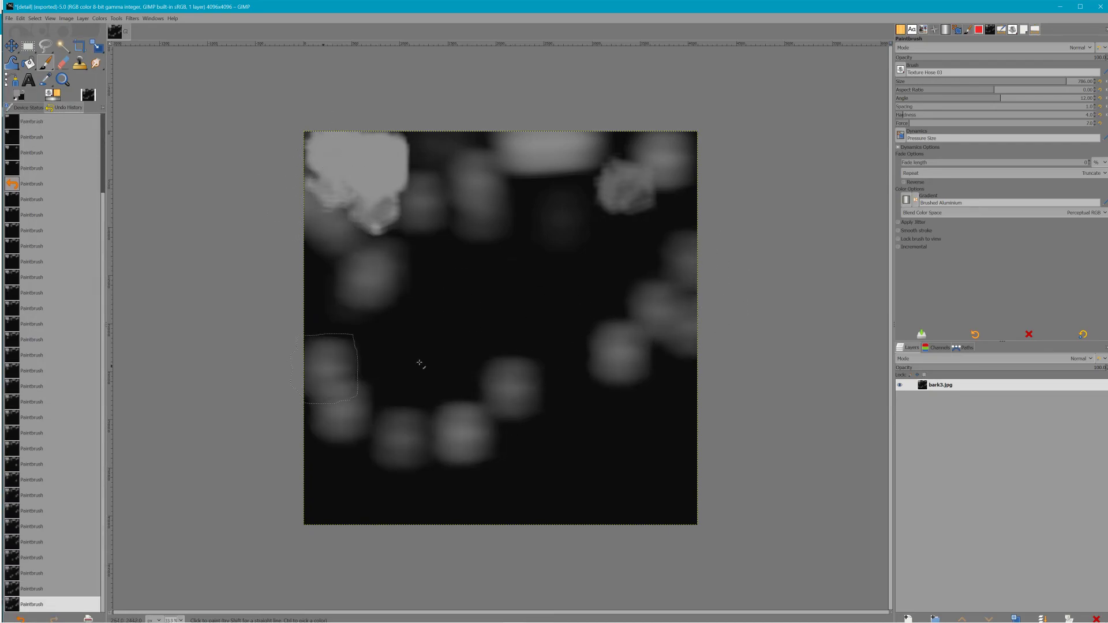
{"action": "left_click", "coordinate": [442, 343]}
{"action": "left_click", "coordinate": [440, 306]}
{"action": "left_click", "coordinate": [334, 491]}
{"action": "left_click", "coordinate": [621, 490]}
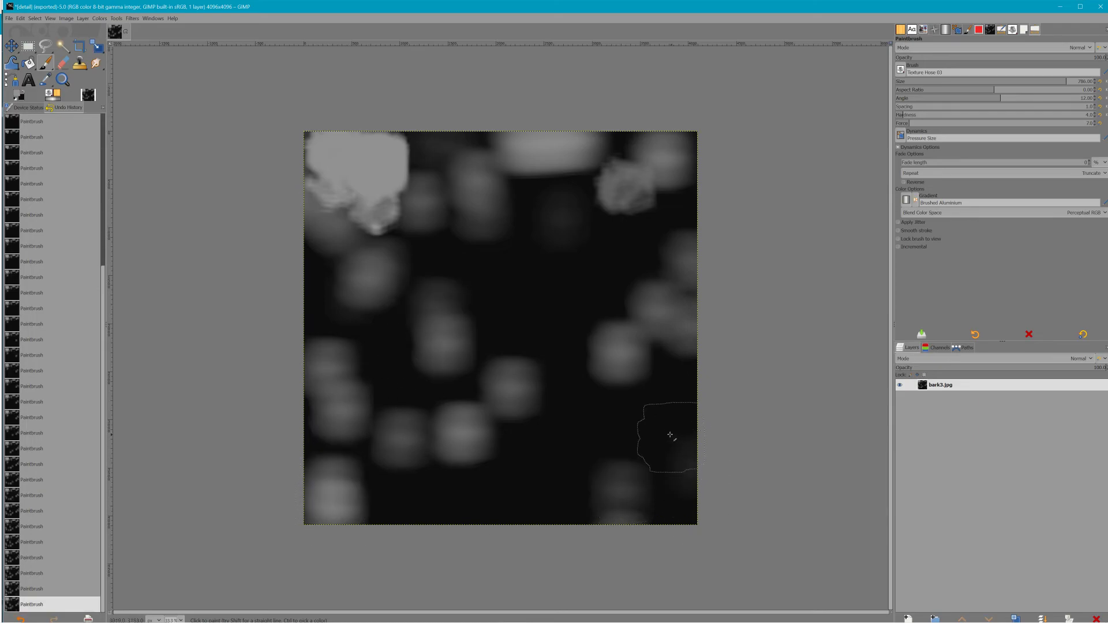
{"action": "left_click", "coordinate": [569, 298]}
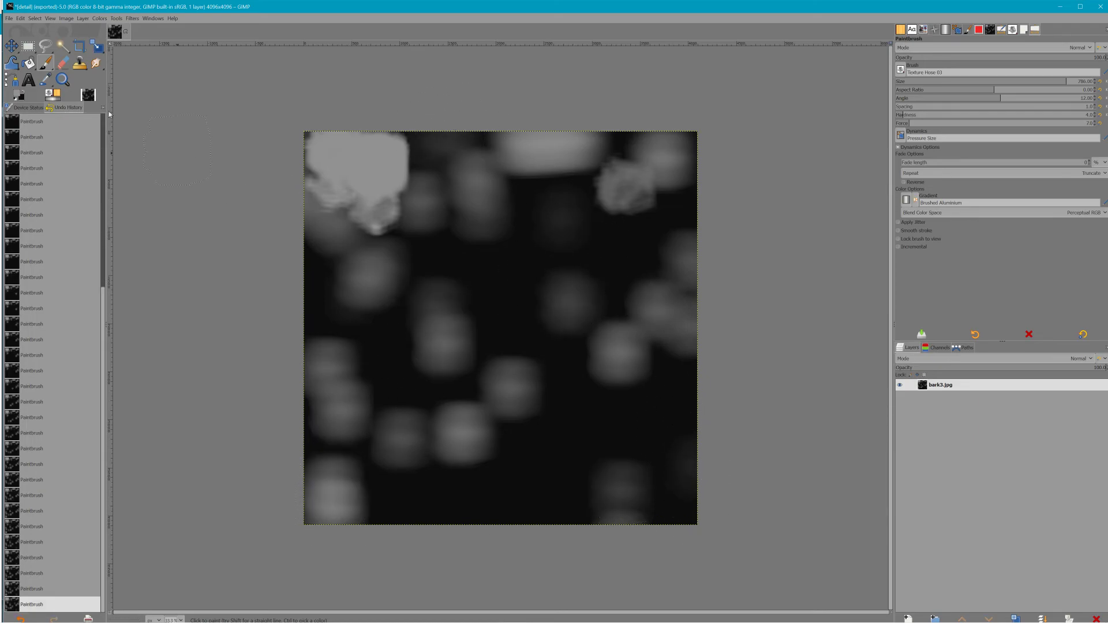
Soften the bright patches with the Eraser, mainly in the canvas's upper left corner and along its upper edge.
{"action": "left_click", "coordinate": [64, 62]}
{"action": "left_click", "coordinate": [315, 136]}
{"action": "left_click", "coordinate": [311, 133]}
{"action": "left_click", "coordinate": [331, 136]}
{"action": "left_click", "coordinate": [331, 138]}
{"action": "left_click", "coordinate": [323, 149]}
{"action": "left_click", "coordinate": [314, 166]}
{"action": "left_click", "coordinate": [313, 161]}
{"action": "left_click", "coordinate": [354, 136]}
{"action": "left_click", "coordinate": [386, 137]}
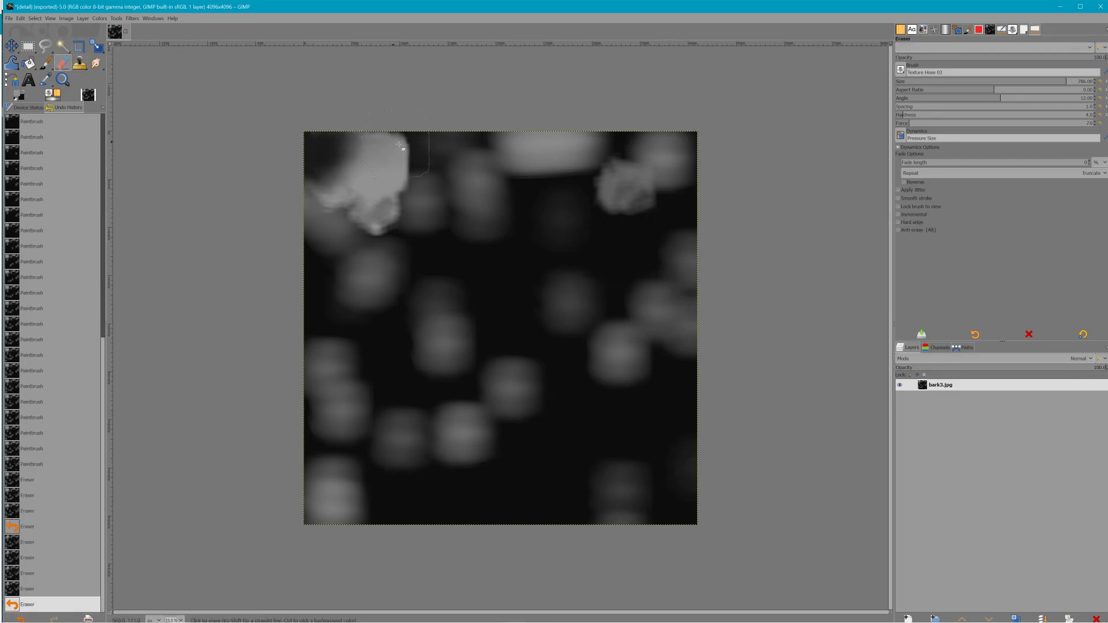
{"action": "left_click", "coordinate": [393, 146]}
{"action": "left_click", "coordinate": [376, 160]}
{"action": "left_click", "coordinate": [355, 179]}
{"action": "left_click", "coordinate": [364, 230]}
{"action": "left_click", "coordinate": [464, 214]}
{"action": "left_click", "coordinate": [535, 149]}
{"action": "left_click", "coordinate": [587, 167]}
{"action": "left_click", "coordinate": [635, 201]}
{"action": "left_click", "coordinate": [462, 439]}
Return to the Paintbrush, reduce its size to 8 and paint a thin stroke near the canvas centre.
{"action": "left_click", "coordinate": [45, 62]}
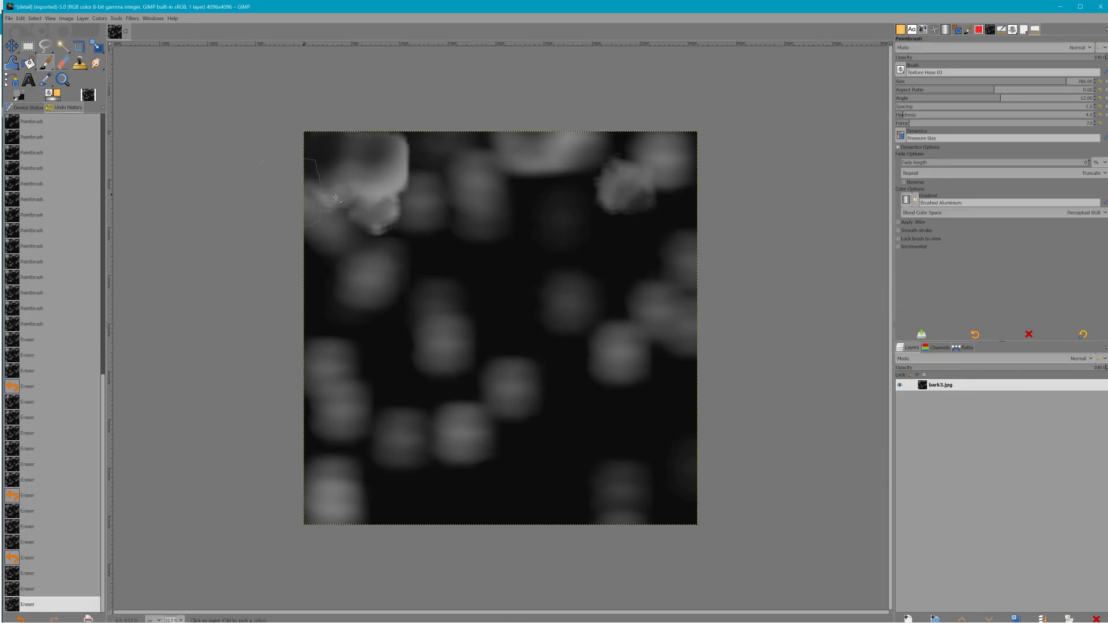
{"action": "left_click", "coordinate": [909, 81]}
{"action": "left_click", "coordinate": [905, 81]}
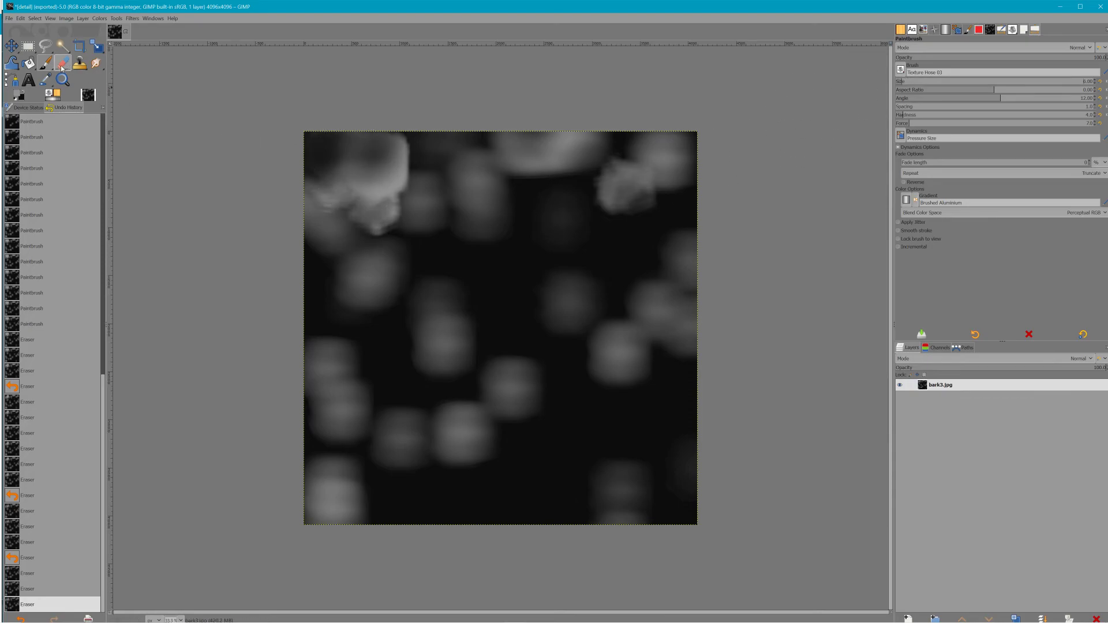
{"action": "left_click_drag", "start_coordinate": [536, 277], "coordinate": [537, 281]}
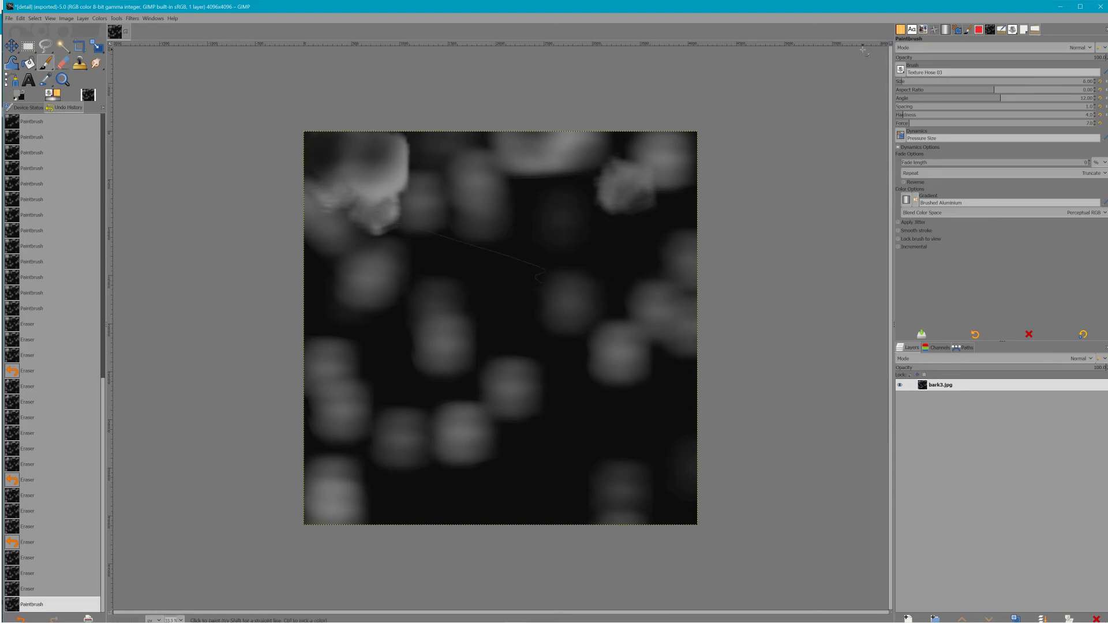
Enlarge the brush to about 119, paint branching lines over the canvas's left and centre, and undo the last two strokes.
{"action": "left_click", "coordinate": [951, 79]}
{"action": "mouse_move", "coordinate": [392, 213]}
{"action": "left_mouse_down"}
{"action": "mouse_move", "coordinate": [516, 250]}
{"action": "mouse_move", "coordinate": [525, 299]}
{"action": "left_mouse_up"}
{"action": "mouse_move", "coordinate": [424, 238]}
{"action": "left_mouse_down"}
{"action": "mouse_move", "coordinate": [427, 324]}
{"action": "mouse_move", "coordinate": [495, 350]}
{"action": "mouse_move", "coordinate": [484, 425]}
{"action": "mouse_move", "coordinate": [439, 477]}
{"action": "left_mouse_up"}
{"action": "mouse_move", "coordinate": [571, 372]}
{"action": "left_mouse_down"}
{"action": "mouse_move", "coordinate": [616, 211]}
{"action": "mouse_move", "coordinate": [579, 154]}
{"action": "mouse_move", "coordinate": [644, 249]}
{"action": "mouse_move", "coordinate": [502, 173]}
{"action": "mouse_move", "coordinate": [540, 147]}
{"action": "mouse_move", "coordinate": [599, 199]}
{"action": "mouse_move", "coordinate": [569, 220]}
{"action": "mouse_move", "coordinate": [444, 243]}
{"action": "mouse_move", "coordinate": [390, 231]}
{"action": "left_mouse_up"}
{"action": "key", "text": "ctrl+z"}
{"action": "key", "text": "ctrl+z"}
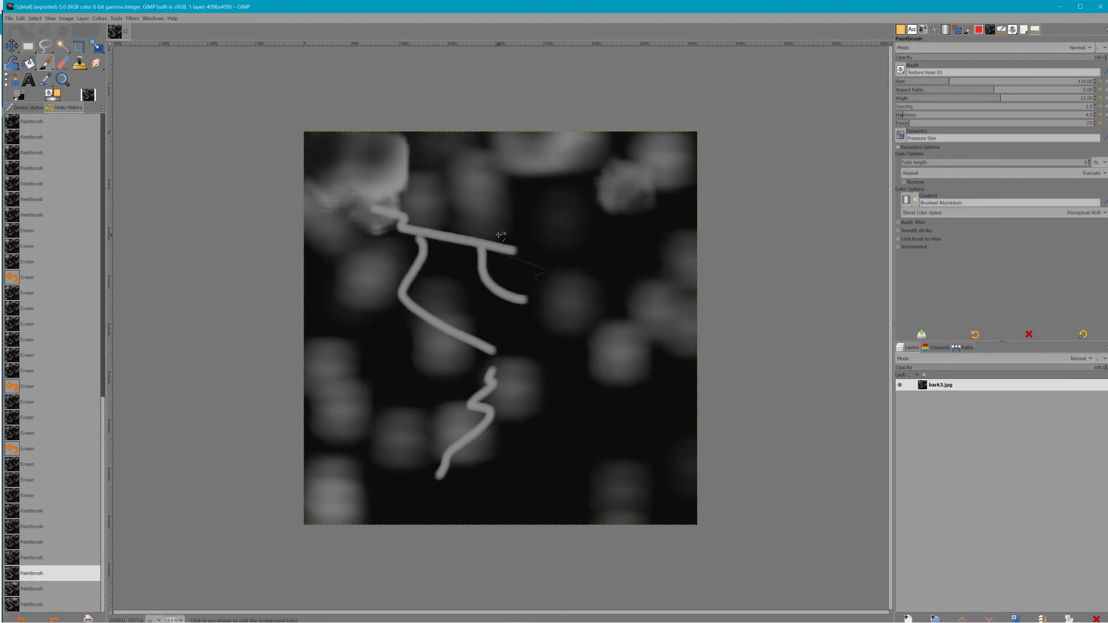
Paint more curved branching lines across the right side, lower left, upper area and lower edge of the canvas.
{"action": "mouse_move", "coordinate": [502, 286]}
{"action": "left_mouse_down"}
{"action": "mouse_move", "coordinate": [551, 276]}
{"action": "mouse_move", "coordinate": [652, 186]}
{"action": "left_mouse_up"}
{"action": "left_click_drag", "start_coordinate": [609, 225], "coordinate": [530, 173]}
{"action": "mouse_move", "coordinate": [568, 256]}
{"action": "left_mouse_down"}
{"action": "mouse_move", "coordinate": [628, 326]}
{"action": "mouse_move", "coordinate": [625, 443]}
{"action": "left_mouse_up"}
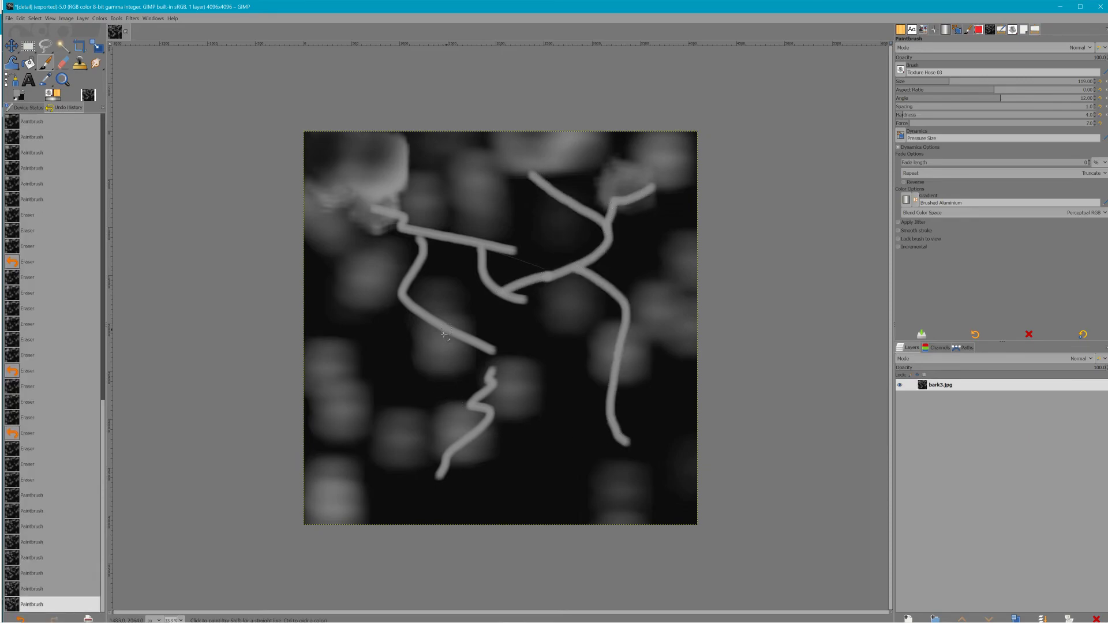
{"action": "left_click_drag", "start_coordinate": [446, 329], "coordinate": [364, 411]}
{"action": "left_click_drag", "start_coordinate": [471, 231], "coordinate": [476, 171]}
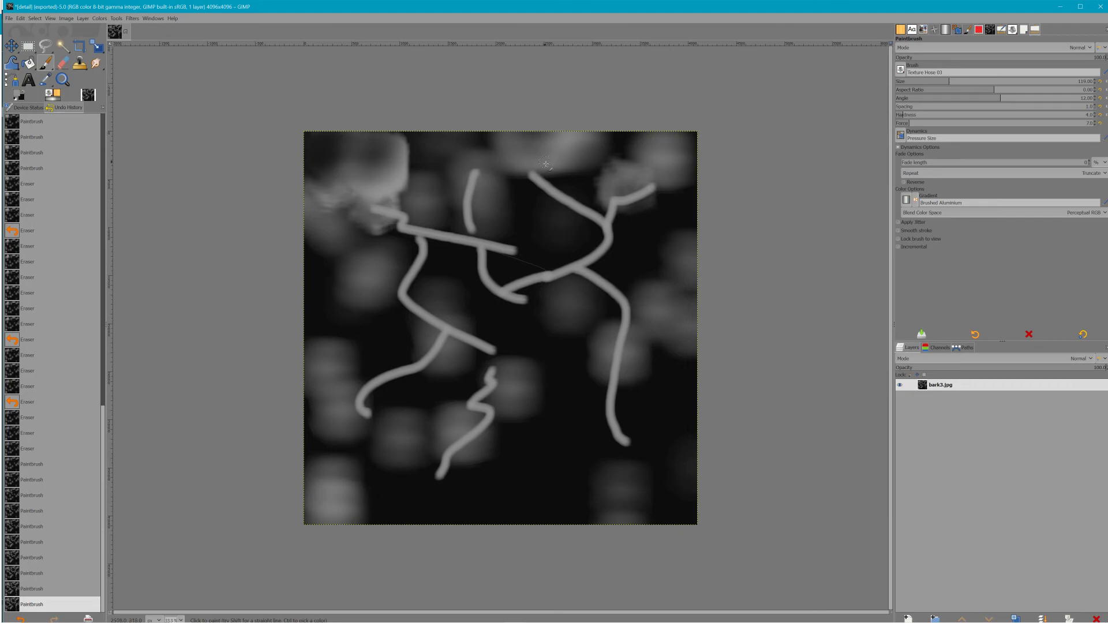
{"action": "mouse_move", "coordinate": [575, 175]}
{"action": "left_mouse_down"}
{"action": "mouse_move", "coordinate": [601, 151]}
{"action": "mouse_move", "coordinate": [590, 135]}
{"action": "left_mouse_up"}
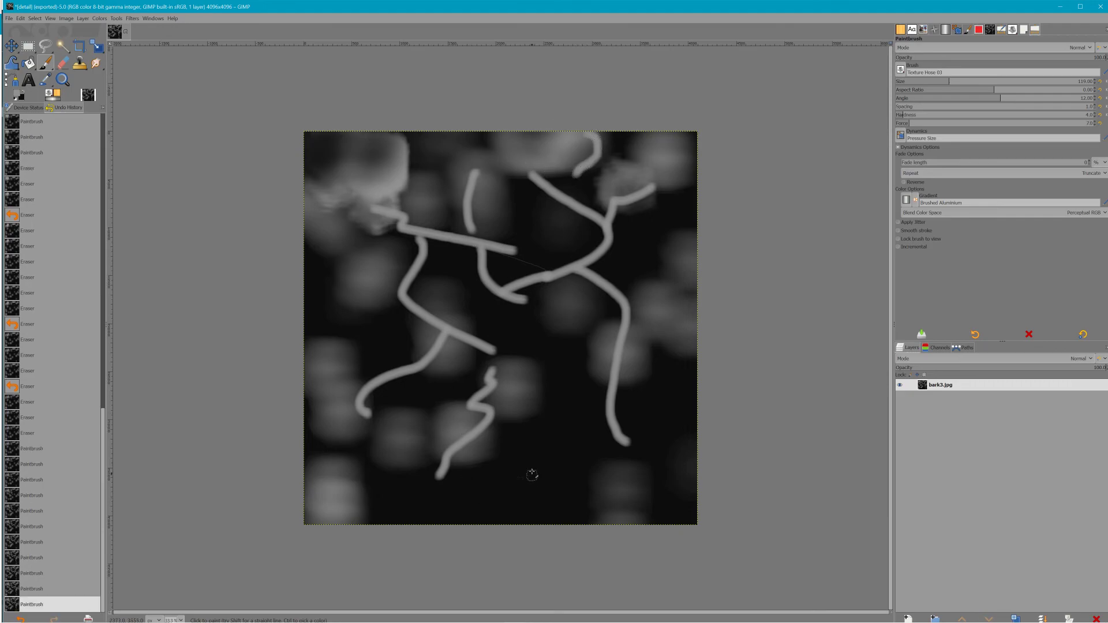
{"action": "left_click_drag", "start_coordinate": [528, 465], "coordinate": [579, 523]}
{"action": "left_click", "coordinate": [574, 264]}
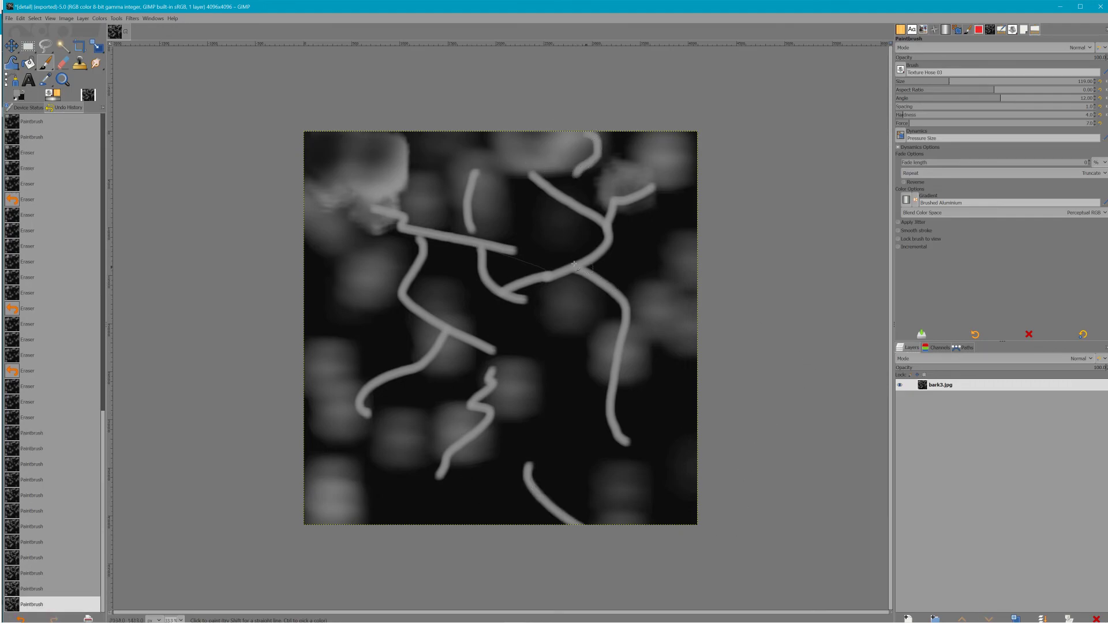
Apply the Tile Seamless filter to the hand-painted texture.
{"action": "left_click", "coordinate": [126, 18]}
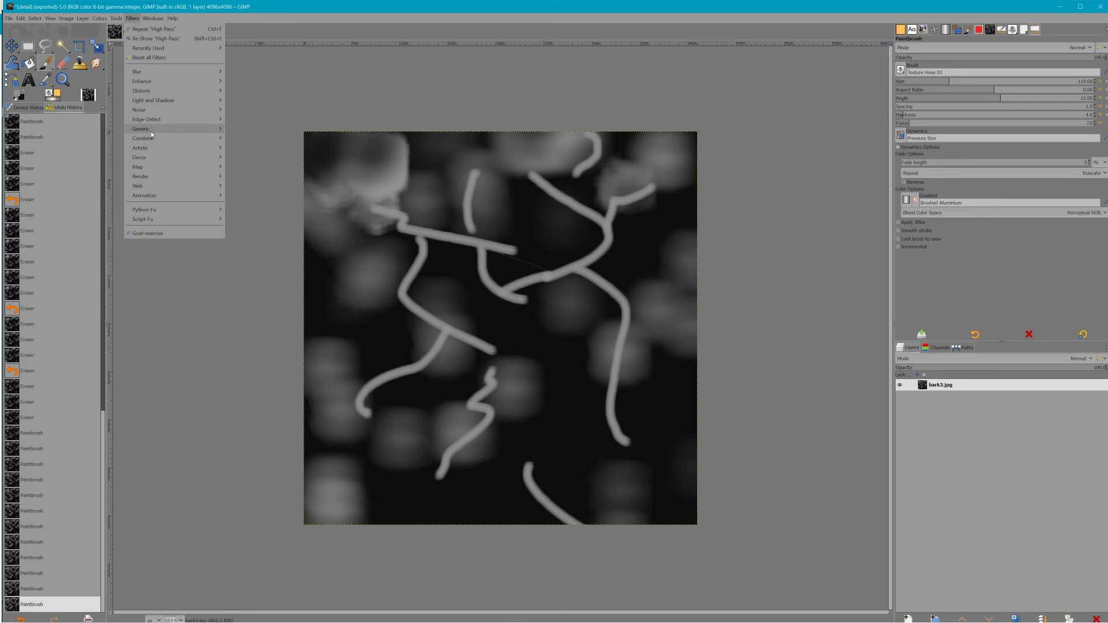
{"action": "mouse_move", "coordinate": [150, 130]}
{"action": "mouse_move", "coordinate": [195, 166]}
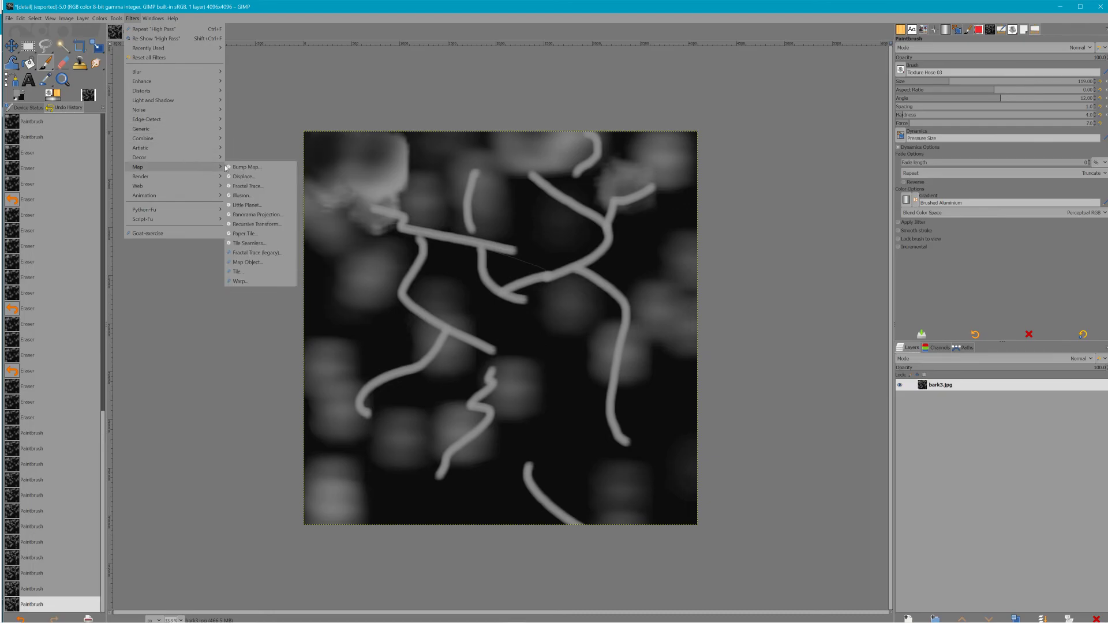
{"action": "left_click", "coordinate": [267, 242]}
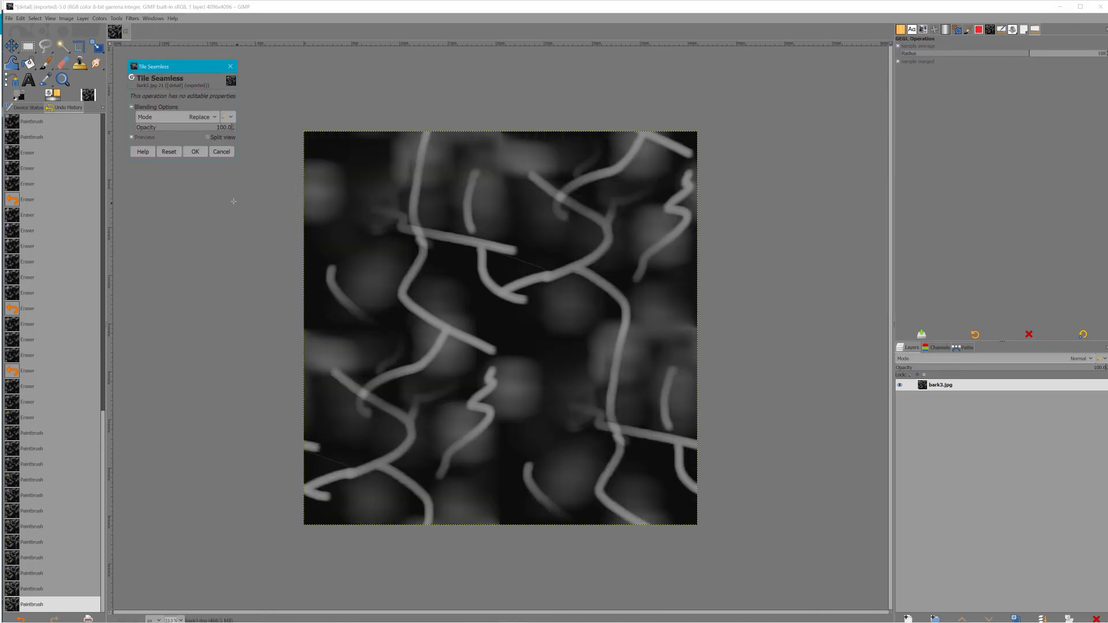
{"action": "left_click", "coordinate": [196, 152]}
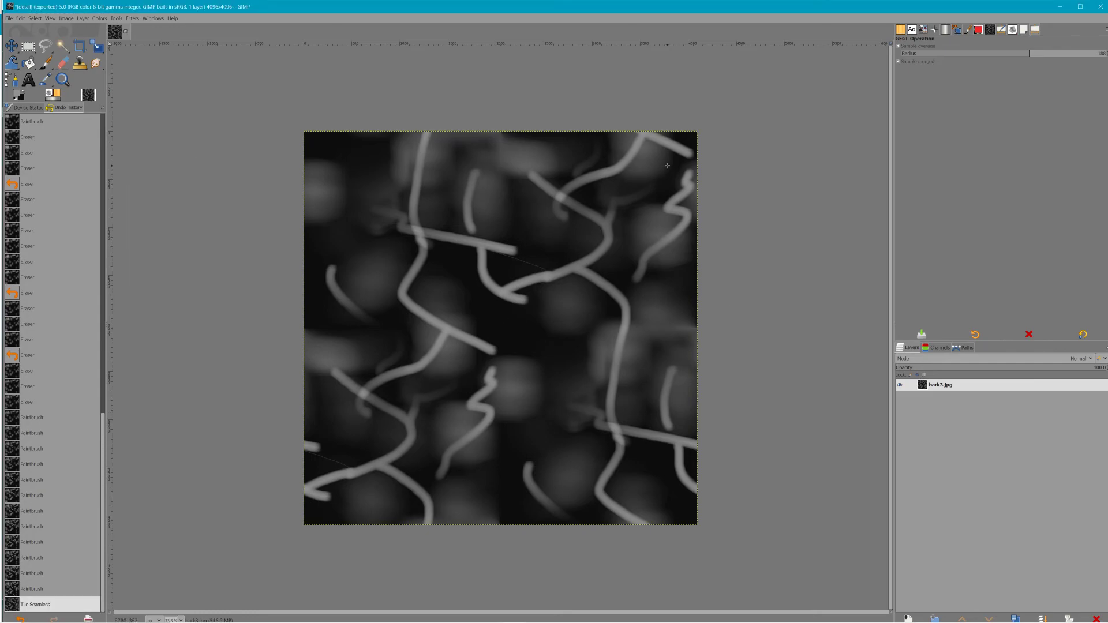
Apply a Gaussian Blur with a size of 28.74 in both X and Y to the seamless texture.
{"action": "left_click", "coordinate": [132, 18]}
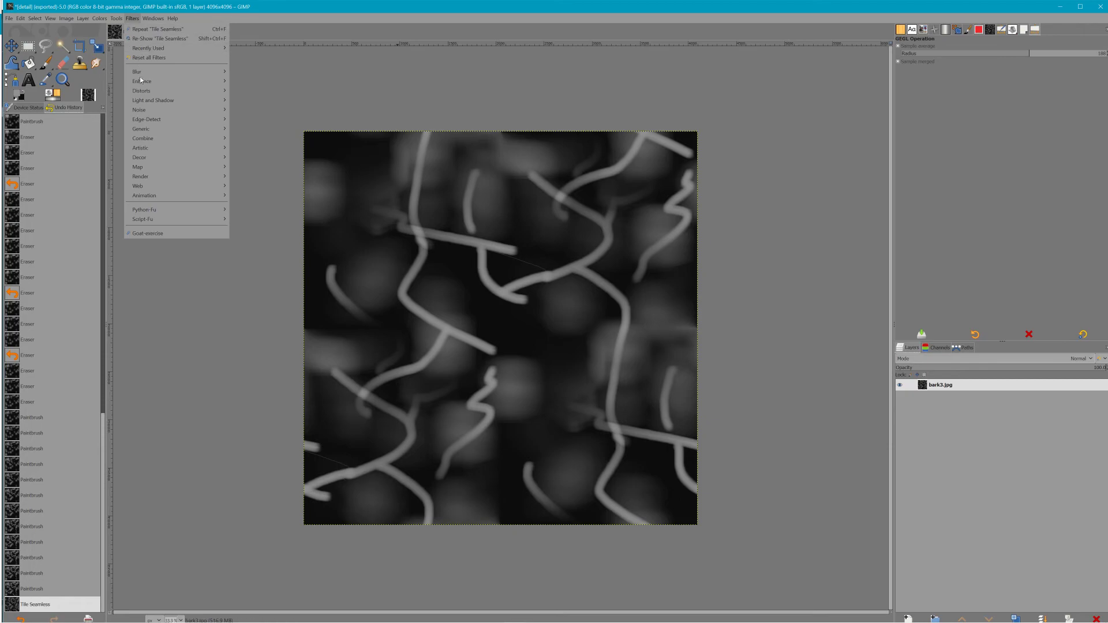
{"action": "mouse_move", "coordinate": [157, 71]}
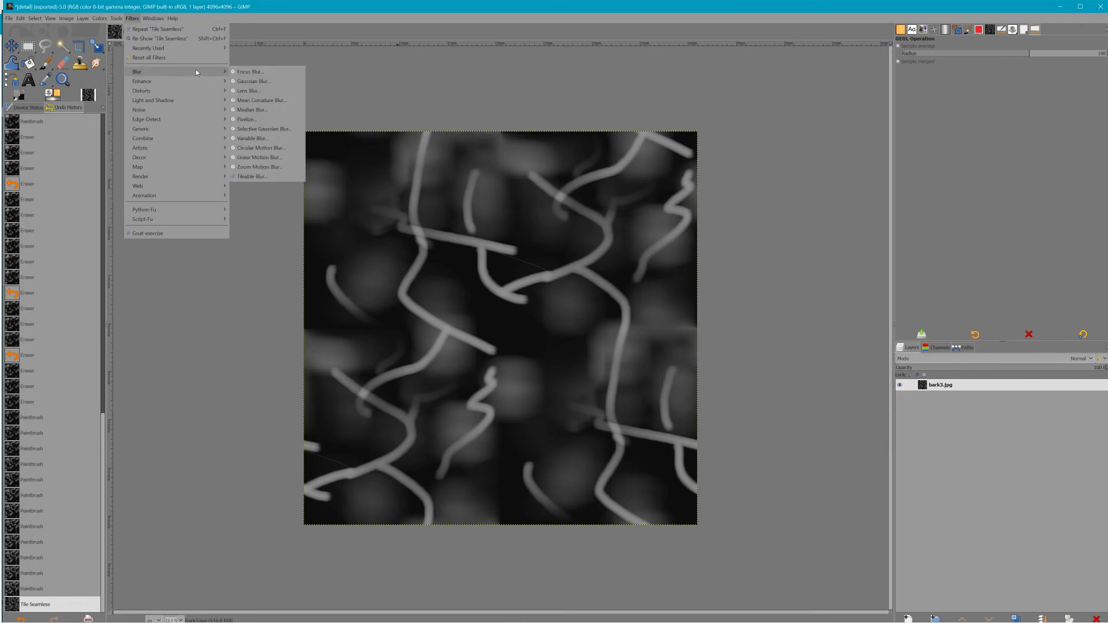
{"action": "left_click", "coordinate": [260, 81]}
{"action": "left_click_drag", "start_coordinate": [142, 109], "coordinate": [156, 108]}
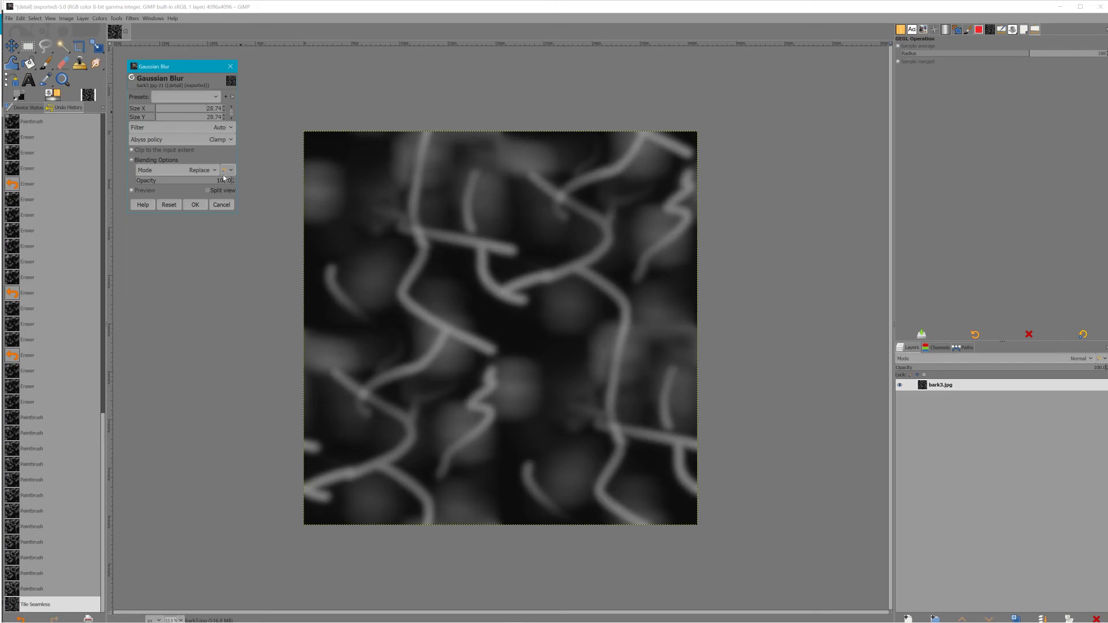
{"action": "left_click", "coordinate": [199, 204]}
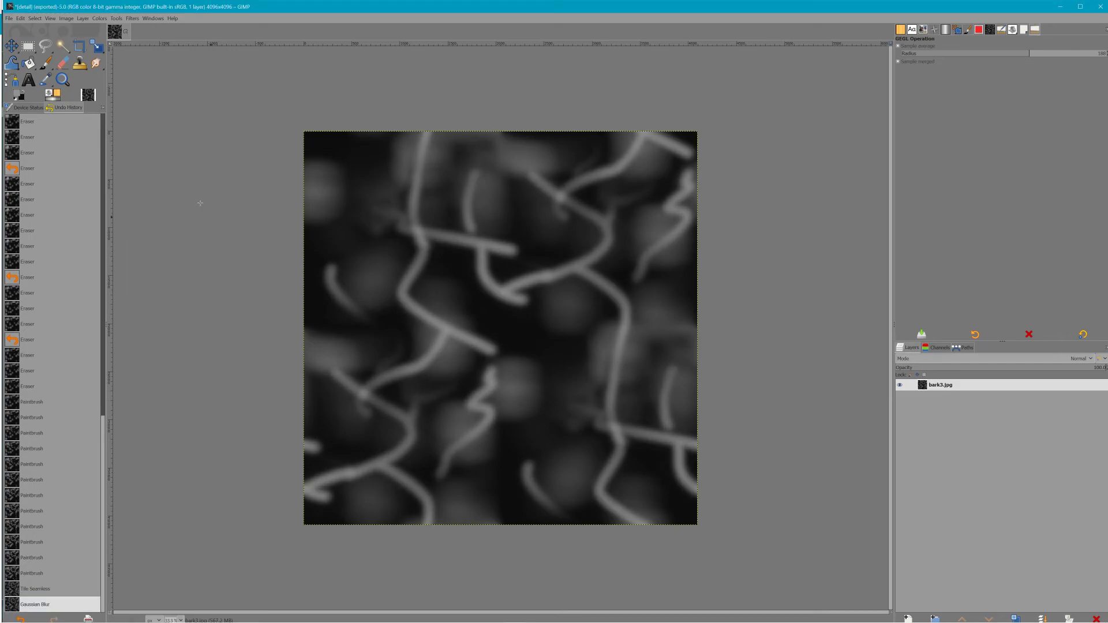
Choose diffuse.dds in the New_Terrain_Paint folder as the export target for the blurred texture.
{"action": "left_click", "coordinate": [10, 18]}
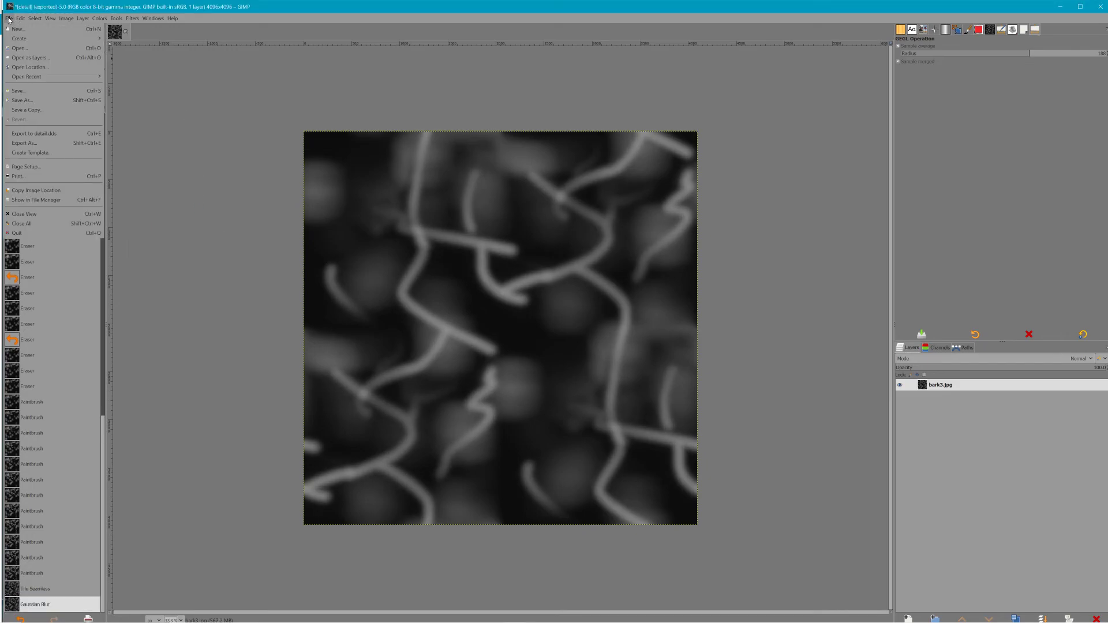
{"action": "left_click", "coordinate": [59, 144]}
{"action": "left_click", "coordinate": [262, 172]}
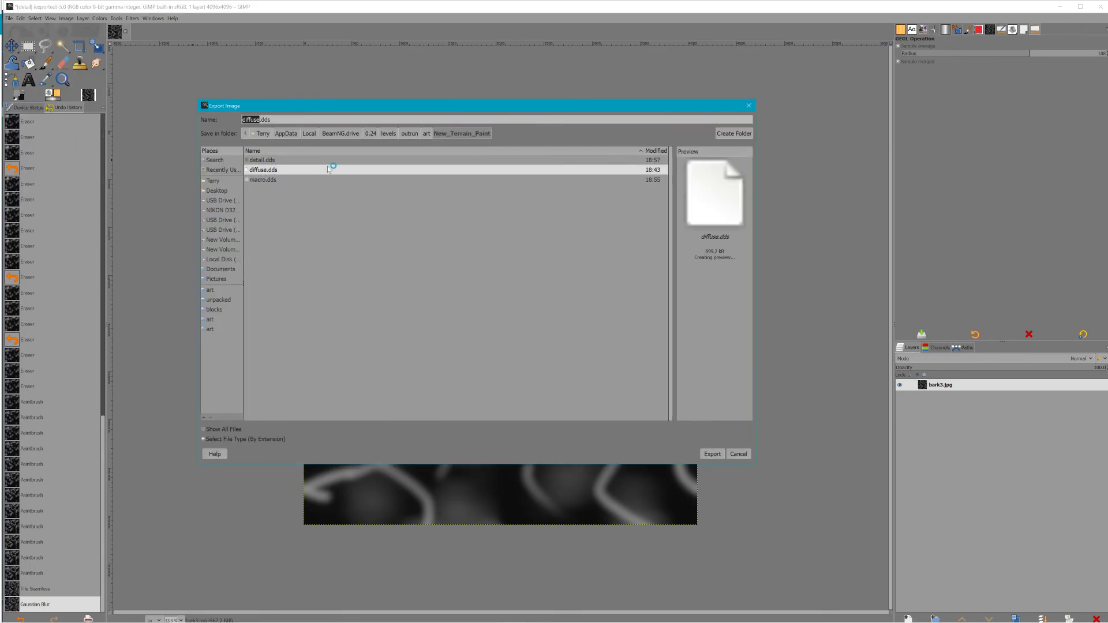
{"action": "left_click", "coordinate": [713, 454]}
{"action": "key", "text": "alt+Tab"}
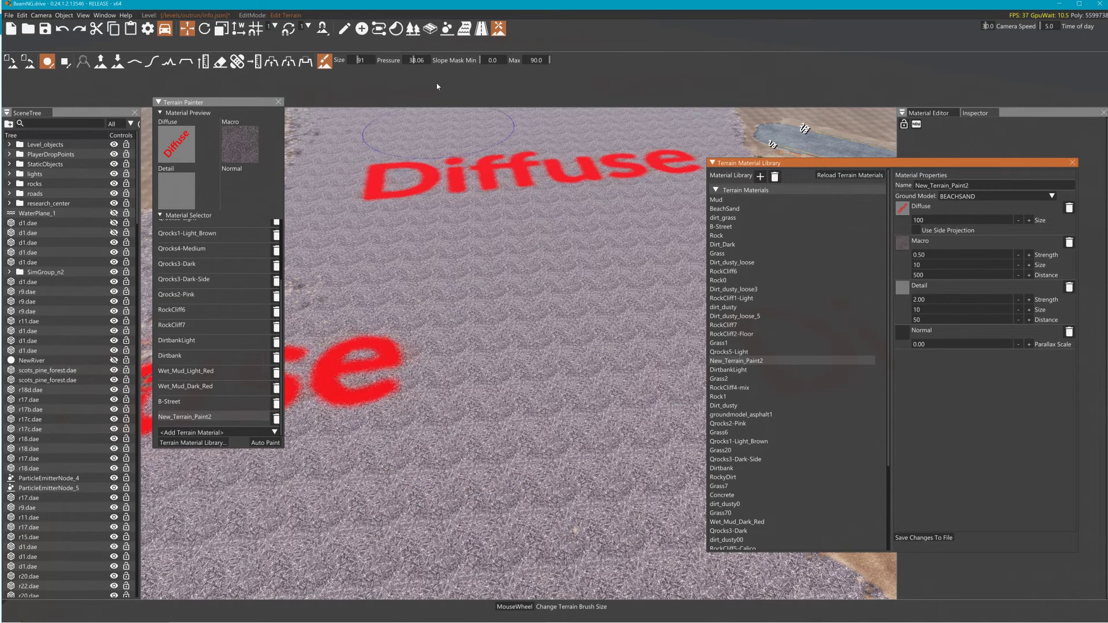
{"action": "key", "text": "alt+Tab"}
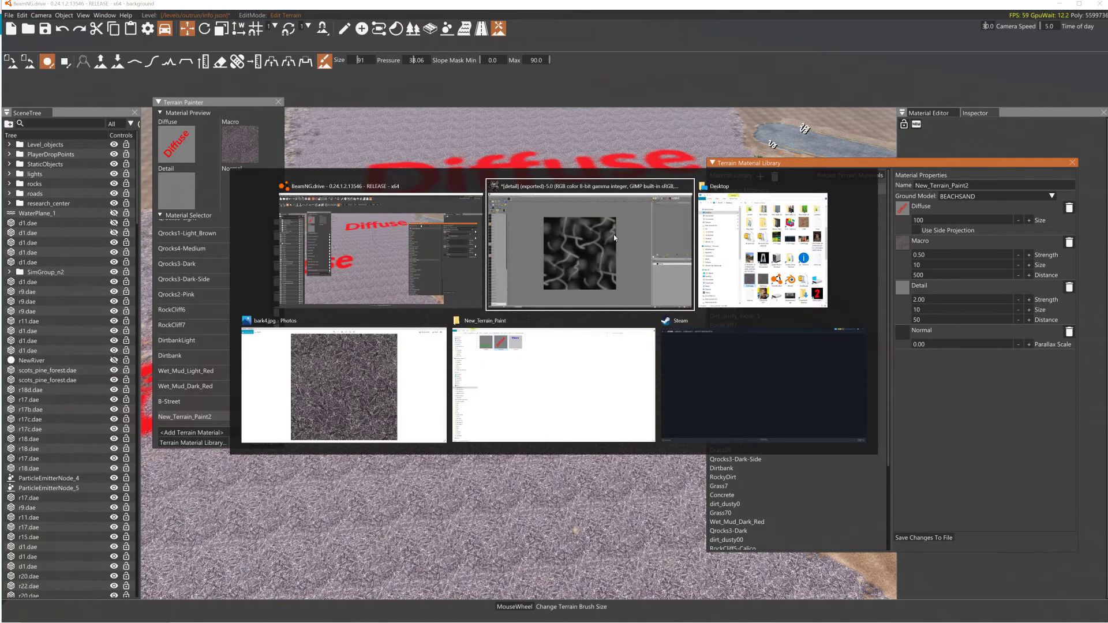
{"action": "left_click", "coordinate": [614, 235]}
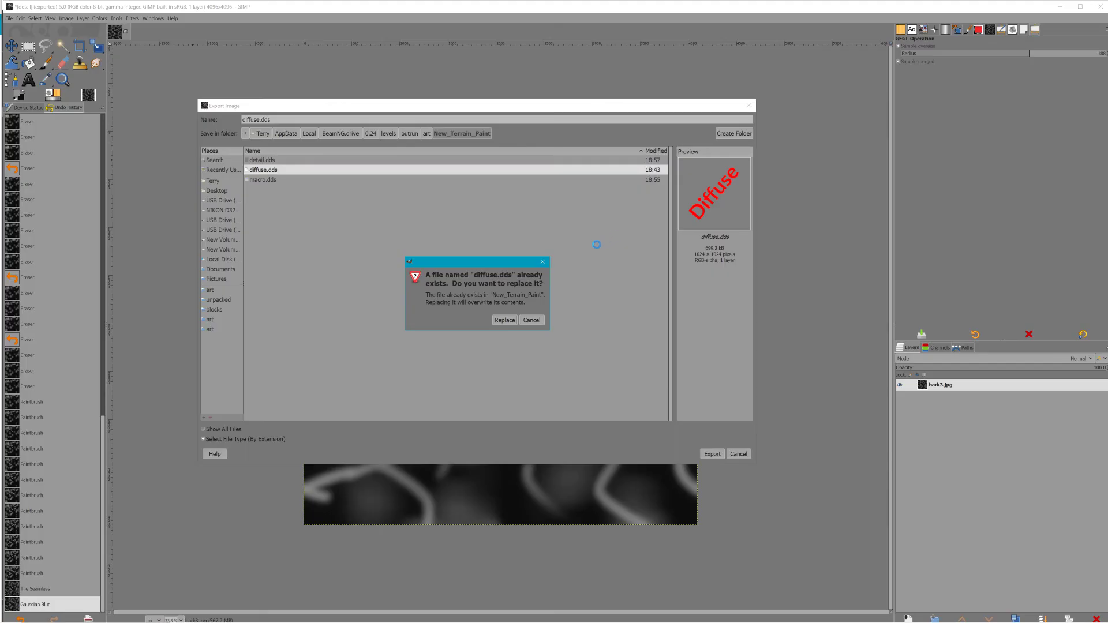
{"action": "left_click", "coordinate": [509, 320]}
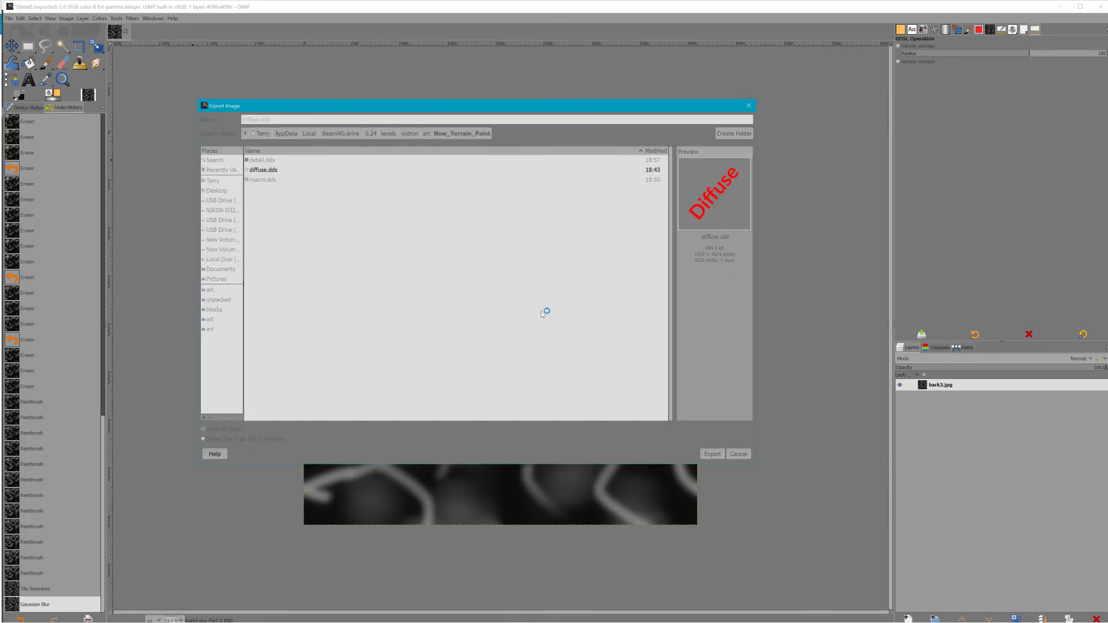
{"action": "key", "text": "alt+Tab"}
{"action": "key", "text": "alt+Tab"}
{"action": "key", "text": "alt+Tab"}
{"action": "key", "text": "alt+Tab"}
{"action": "key", "text": "alt+Tab"}
{"action": "key", "text": "alt+Tab"}
{"action": "key", "text": "alt+Tab"}
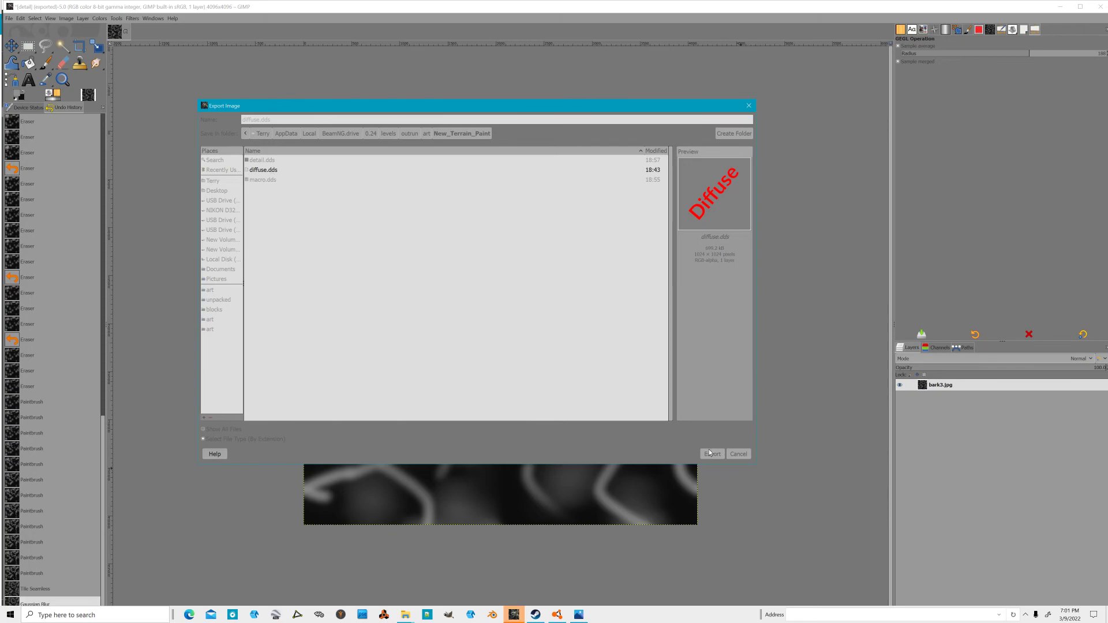
{"action": "left_click", "coordinate": [513, 615]}
{"action": "left_click", "coordinate": [556, 568]}
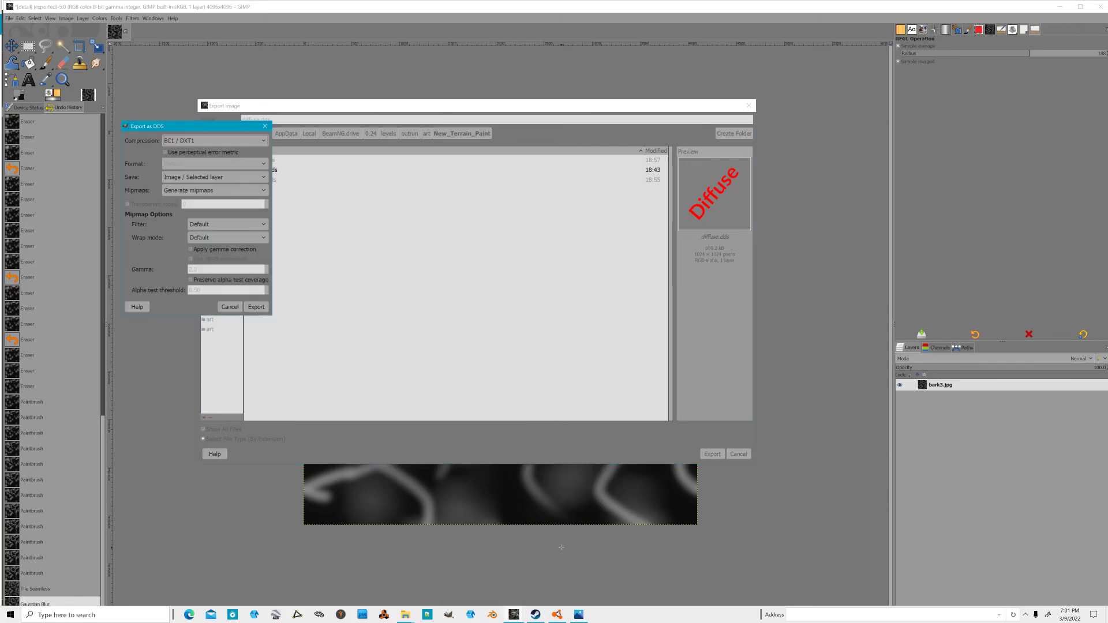
{"action": "left_click", "coordinate": [228, 308]}
Switch to BeamNG.drive and browse from New_Terrain_Paint2's diffuse texture to the New_Terrain_Paint folder to preview diffuse.dds.
{"action": "key", "text": "alt+Tab"}
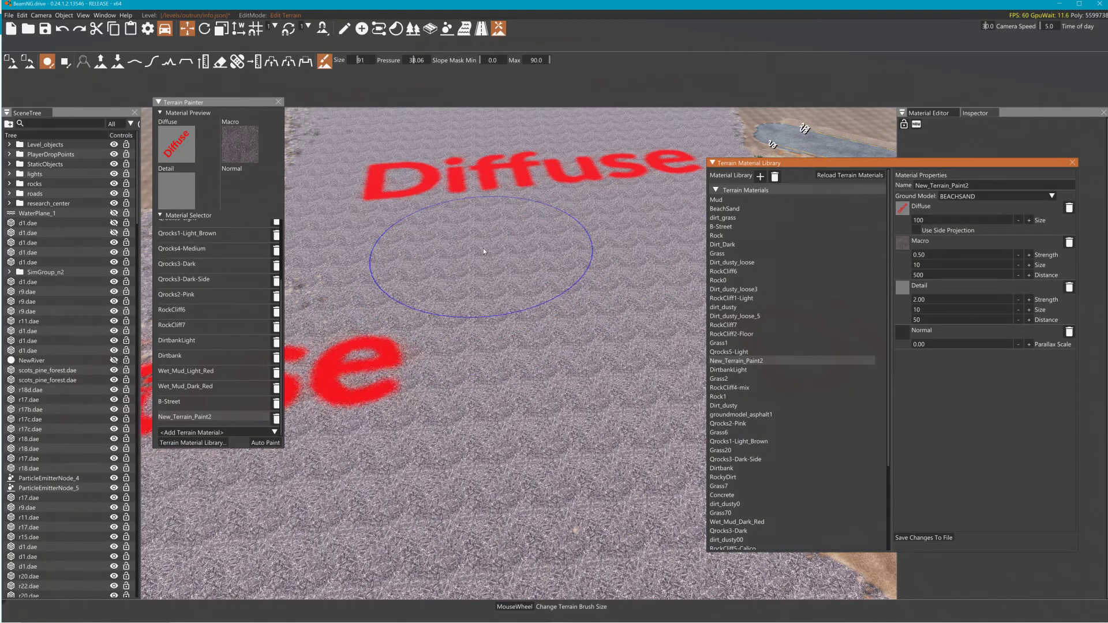
{"action": "left_click", "coordinate": [903, 209]}
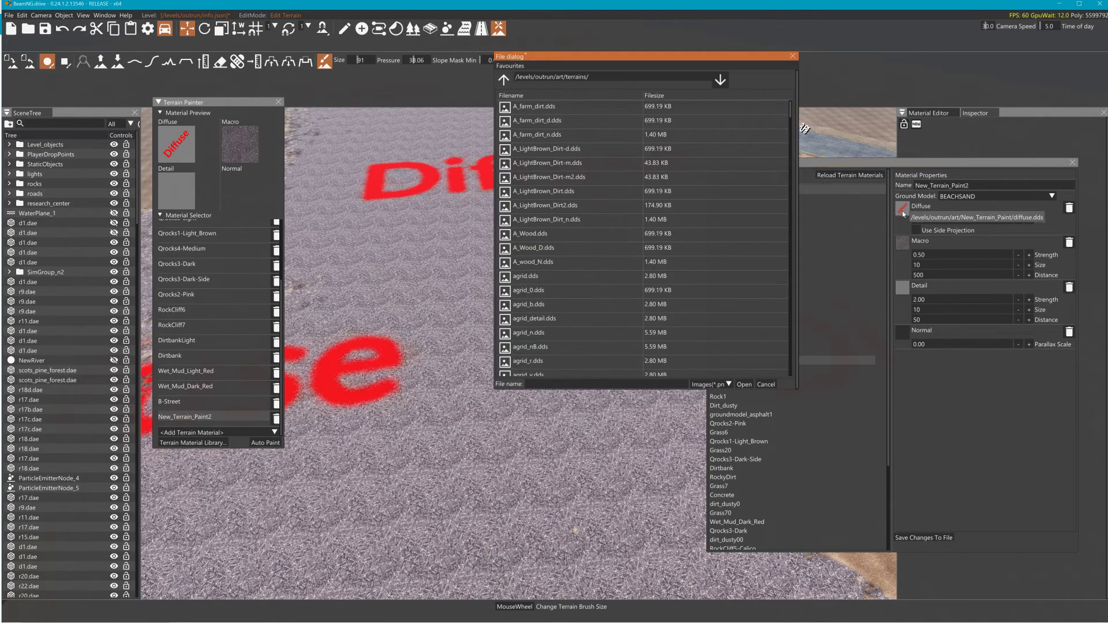
{"action": "left_click", "coordinate": [505, 80]}
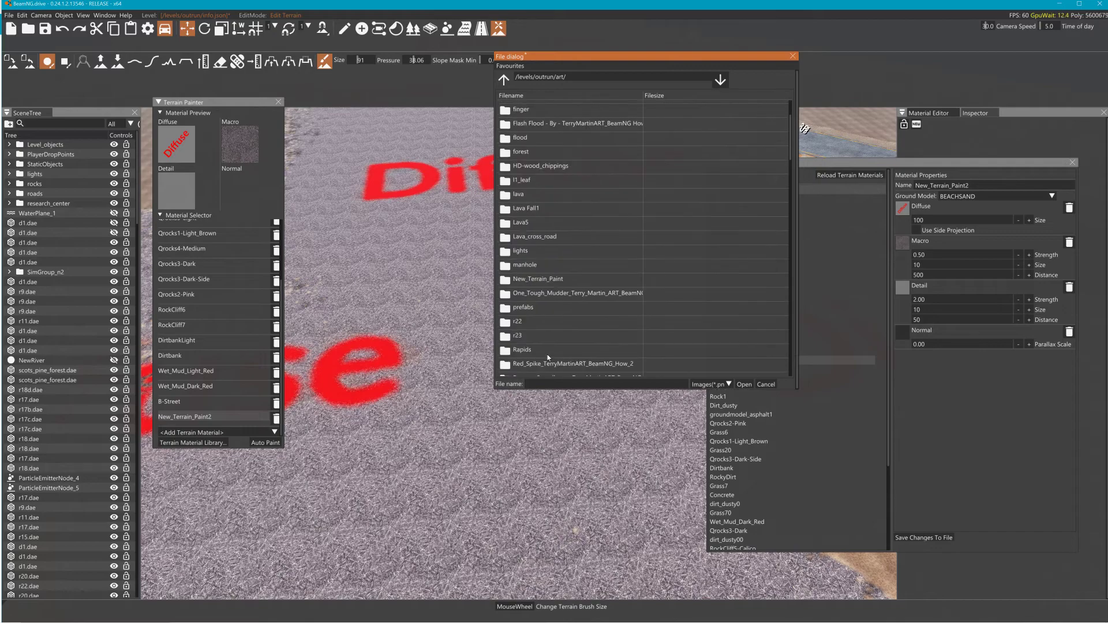
{"action": "double_click", "coordinate": [552, 280]}
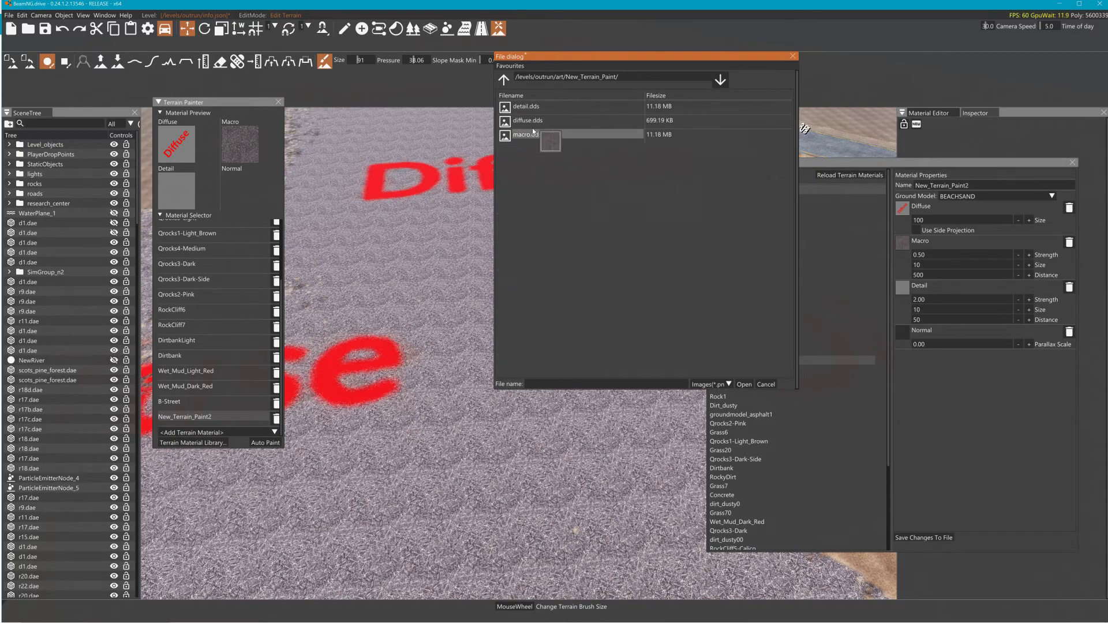
{"action": "left_click", "coordinate": [528, 120]}
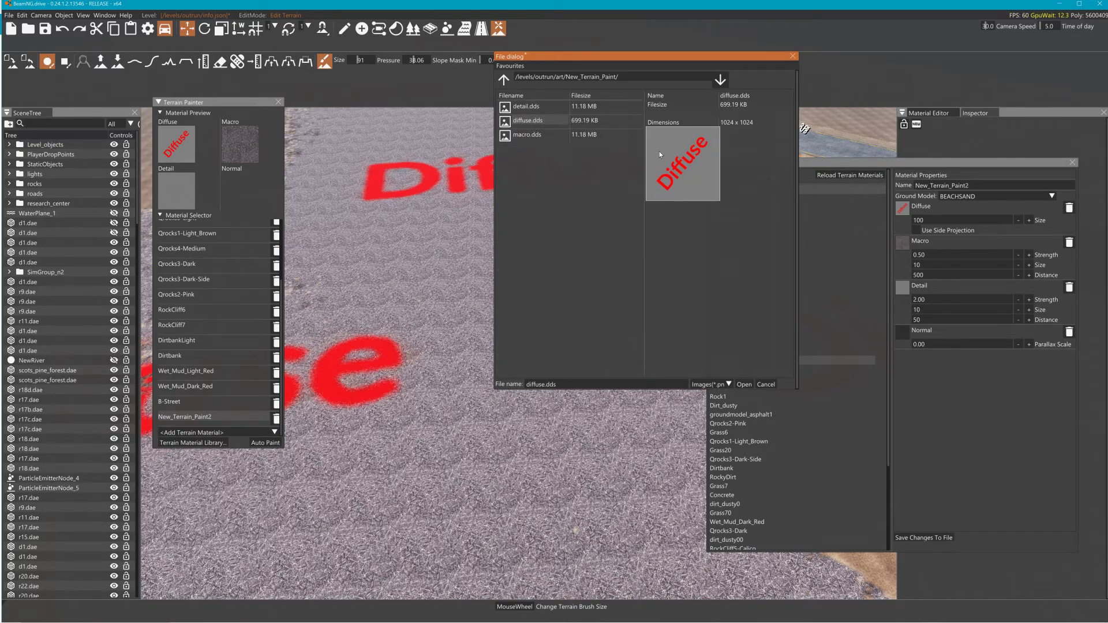
Return to GIMP and export the texture over the existing diffuse.dds, using BC1 / DXT1 compression and generated mipmaps.
{"action": "key", "text": "alt+Tab"}
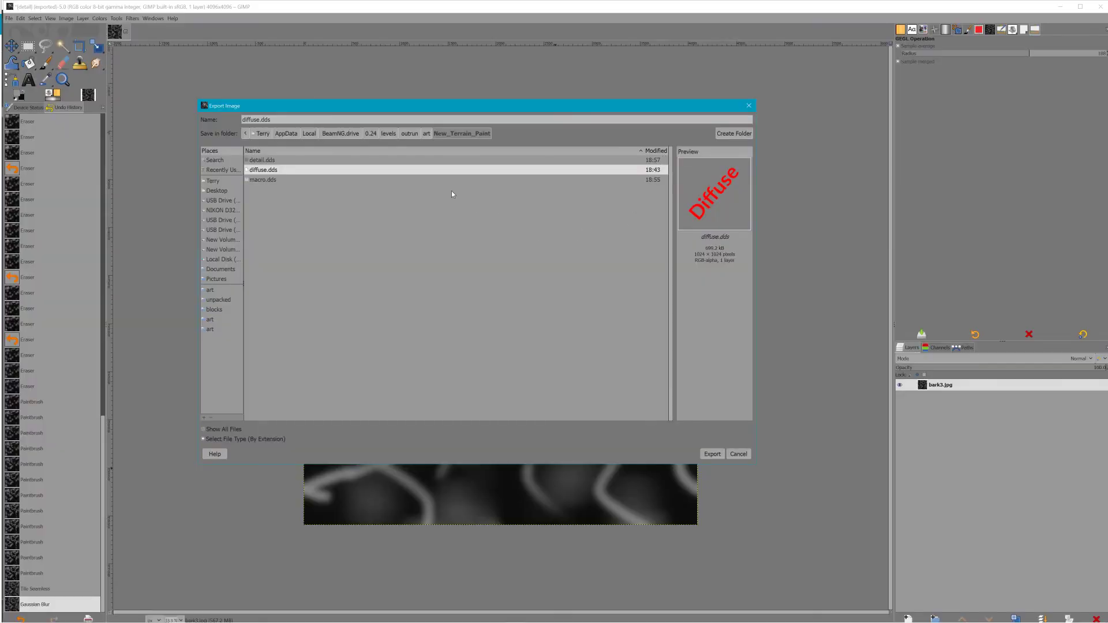
{"action": "left_click", "coordinate": [711, 453]}
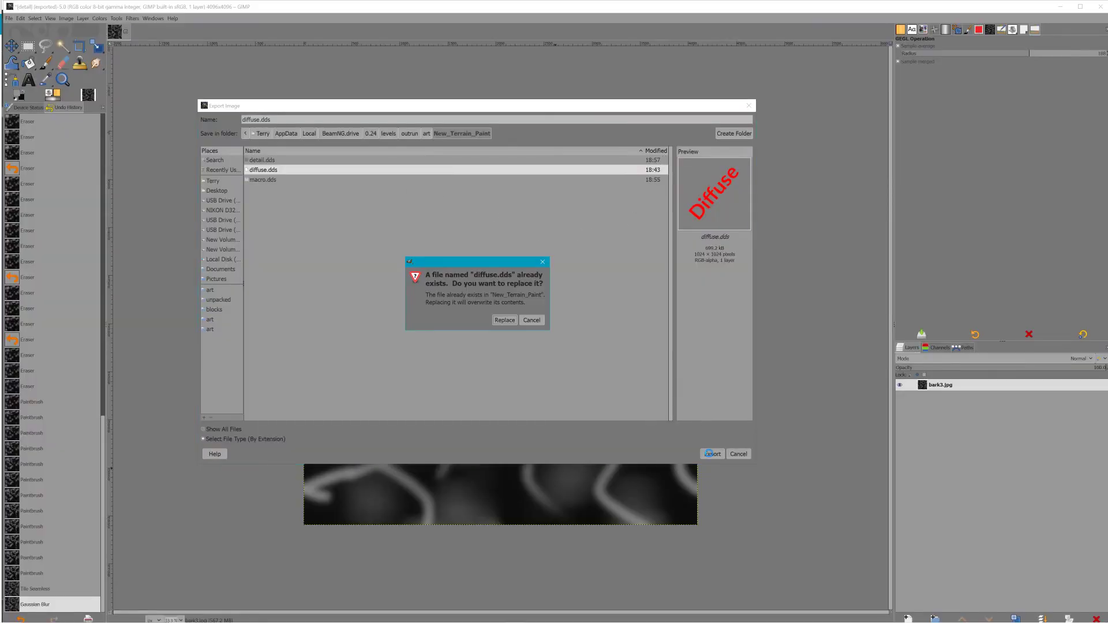
{"action": "left_click", "coordinate": [504, 320]}
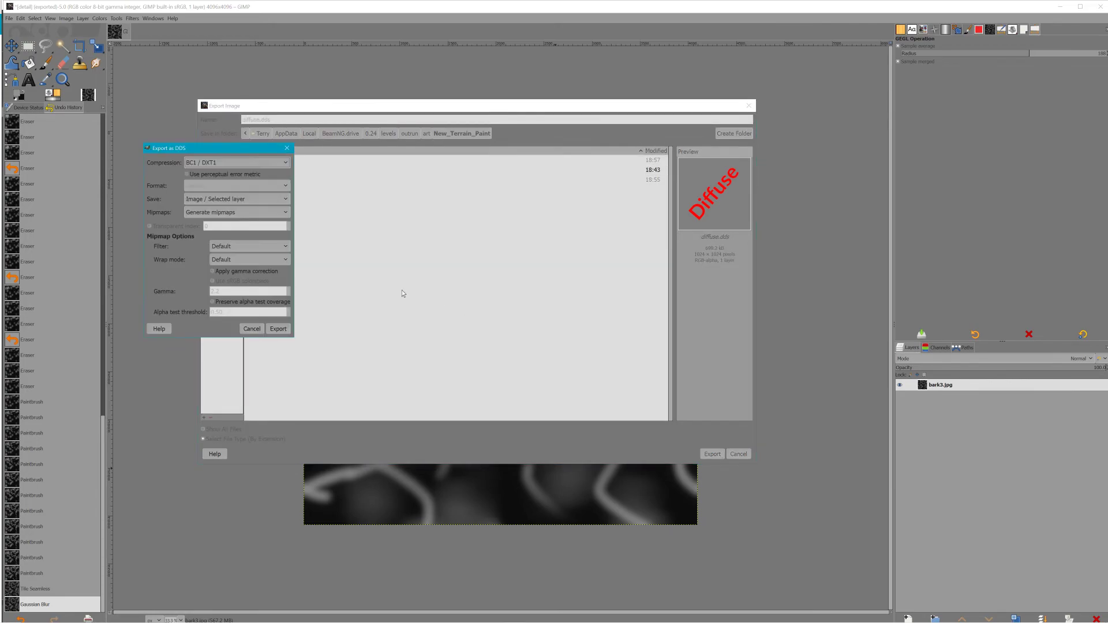
{"action": "left_click", "coordinate": [279, 329]}
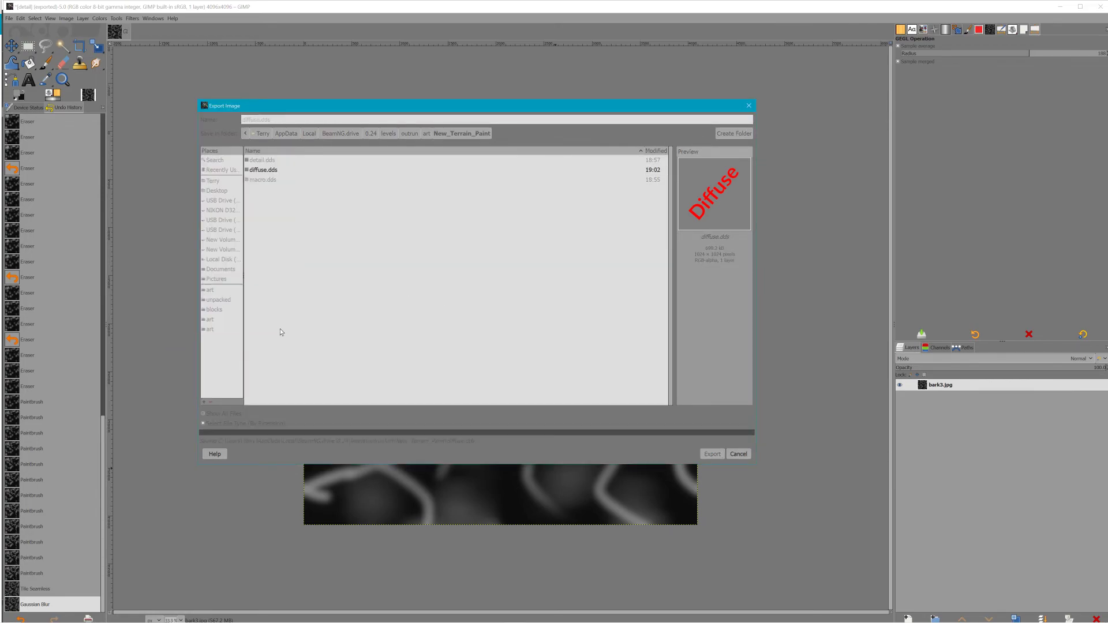
Switch back to BeamNG.drive and examine the new diffuse texture on the terrain from close up and farther away.
{"action": "key", "text": "alt+Tab"}
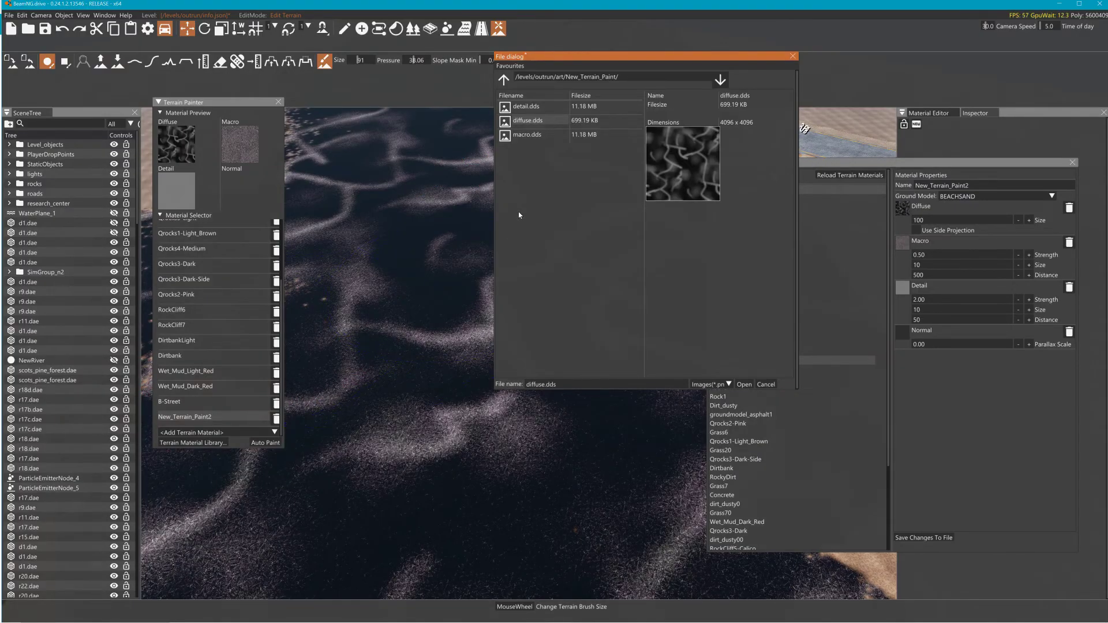
{"action": "mouse_move", "coordinate": [462, 243]}
{"action": "right_mouse_down"}
{"action": "mouse_move", "coordinate": [381, 242]}
{"action": "mouse_move", "coordinate": [479, 227]}
{"action": "mouse_move", "coordinate": [429, 219]}
{"action": "mouse_move", "coordinate": [392, 242]}
{"action": "mouse_move", "coordinate": [440, 220]}
{"action": "right_mouse_up"}
{"action": "key", "text": "w"}
{"action": "key", "text": "w"}
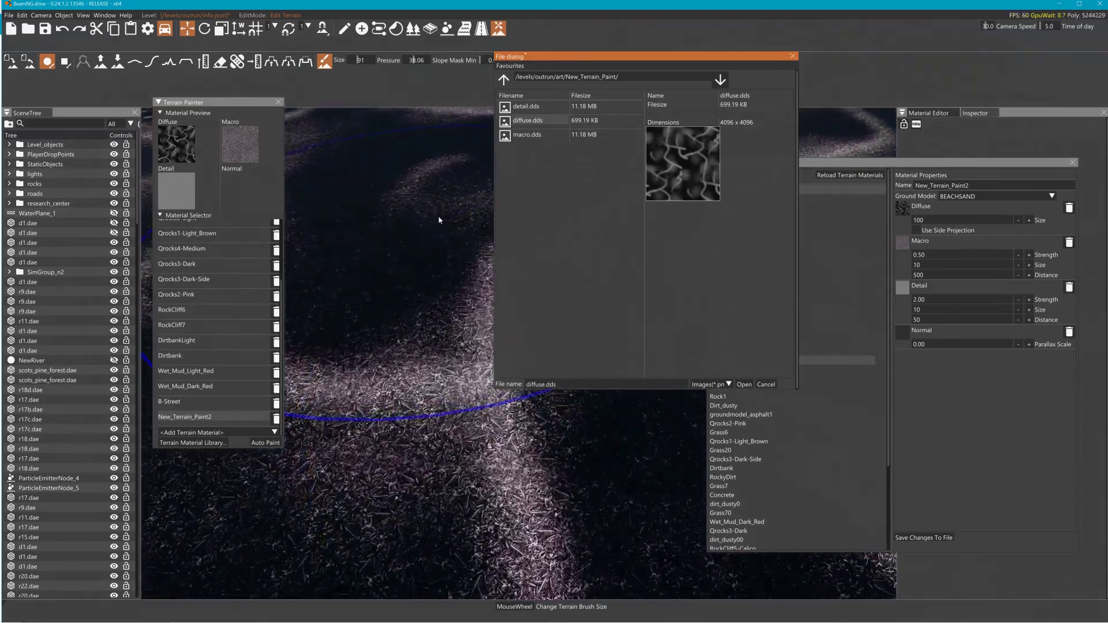
{"action": "key", "text": "s"}
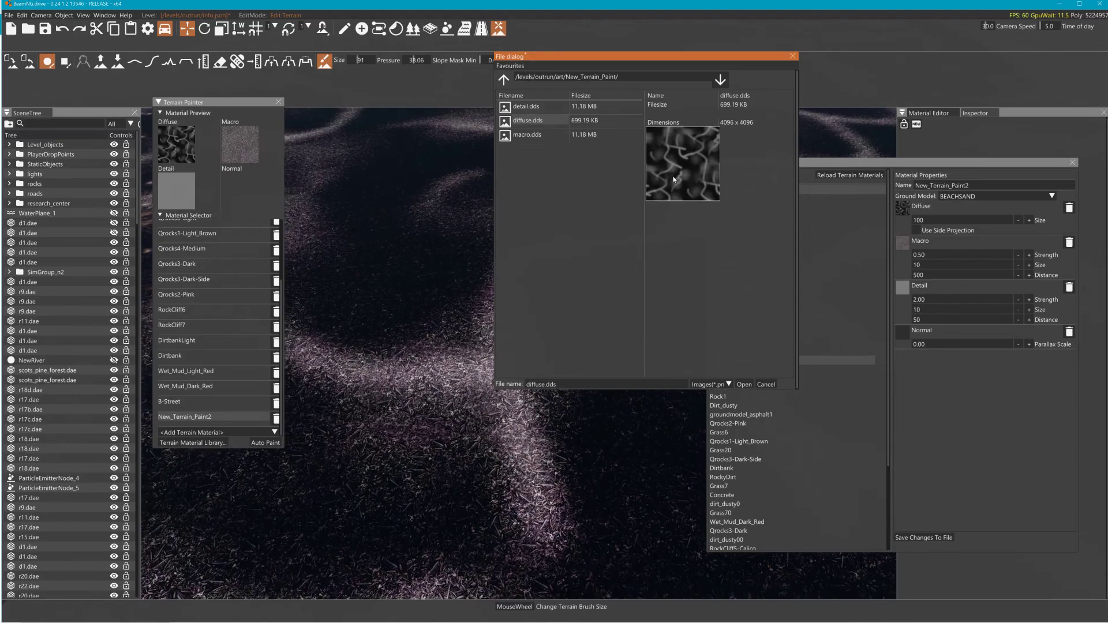
{"action": "key", "text": "s"}
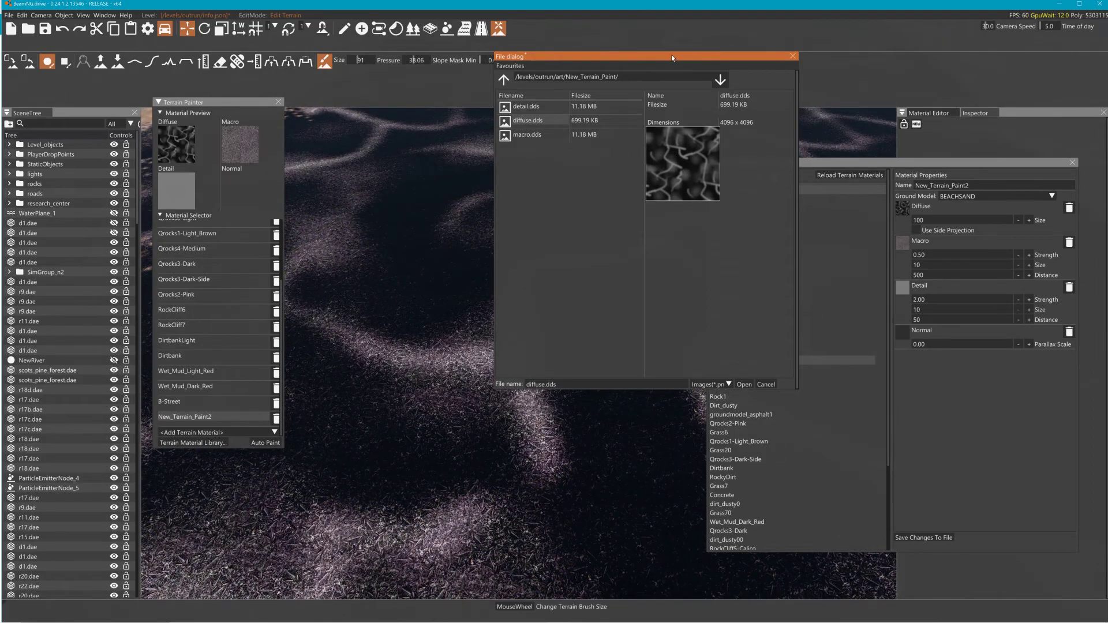
Move the file dialog clear of the terrain view and select the Qrocks2-Pink material in the Terrain Material Library.
{"action": "left_click_drag", "start_coordinate": [671, 55], "coordinate": [844, 50]}
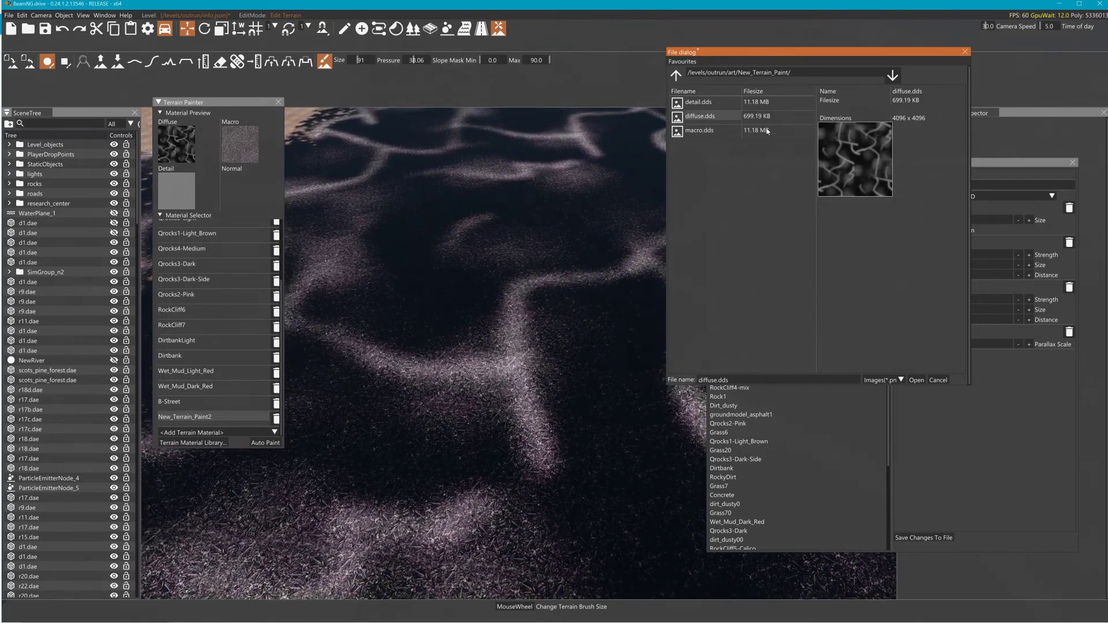
{"action": "left_click", "coordinate": [800, 420]}
Try diffuse sizes of 2048 and 512 on the Qrocks2-Pink material, saving the changes to file each time.
{"action": "left_click", "coordinate": [927, 220]}
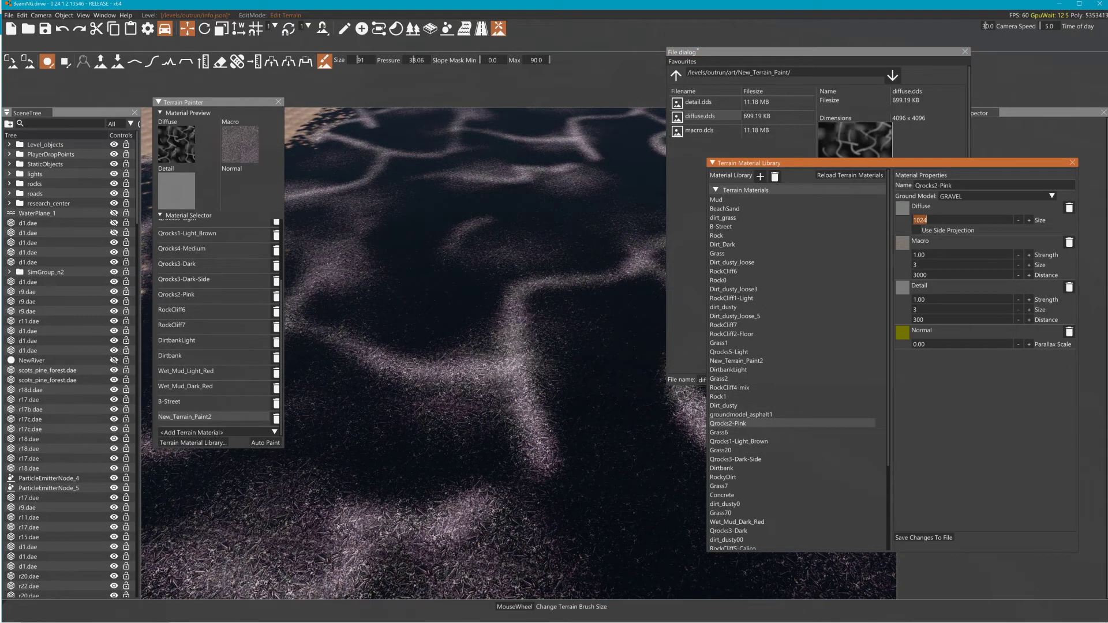
{"action": "type", "text": "2048"}
{"action": "left_click", "coordinate": [930, 540]}
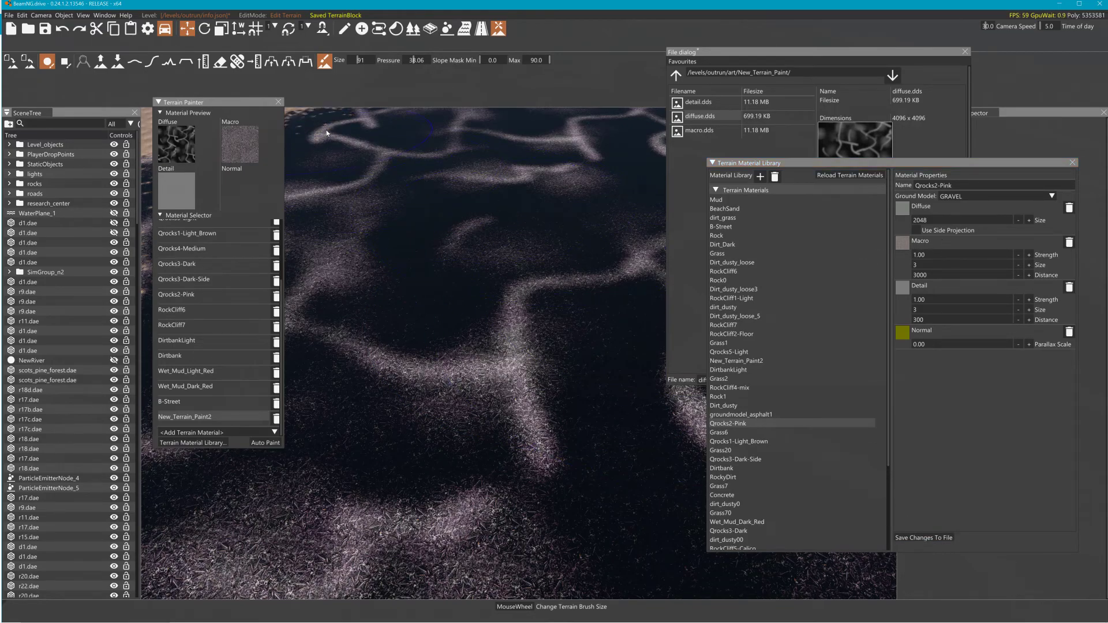
{"action": "left_click", "coordinate": [956, 219]}
{"action": "type", "text": "512"}
{"action": "left_click", "coordinate": [929, 538]}
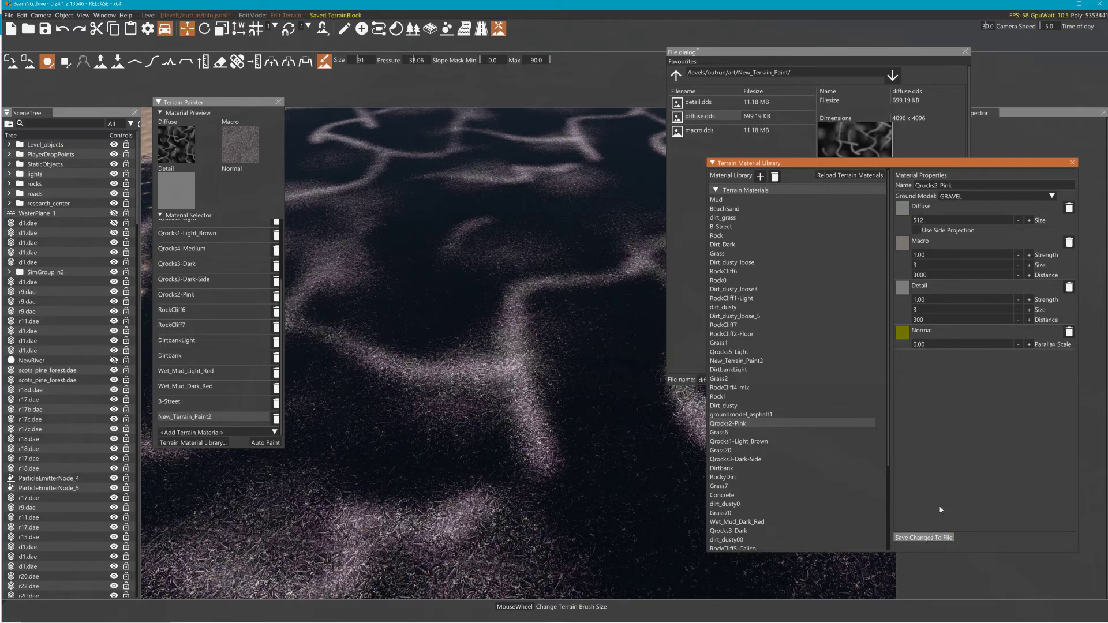
{"action": "left_click", "coordinate": [907, 212]}
{"action": "left_click", "coordinate": [940, 538]}
{"action": "left_click", "coordinate": [433, 269]}
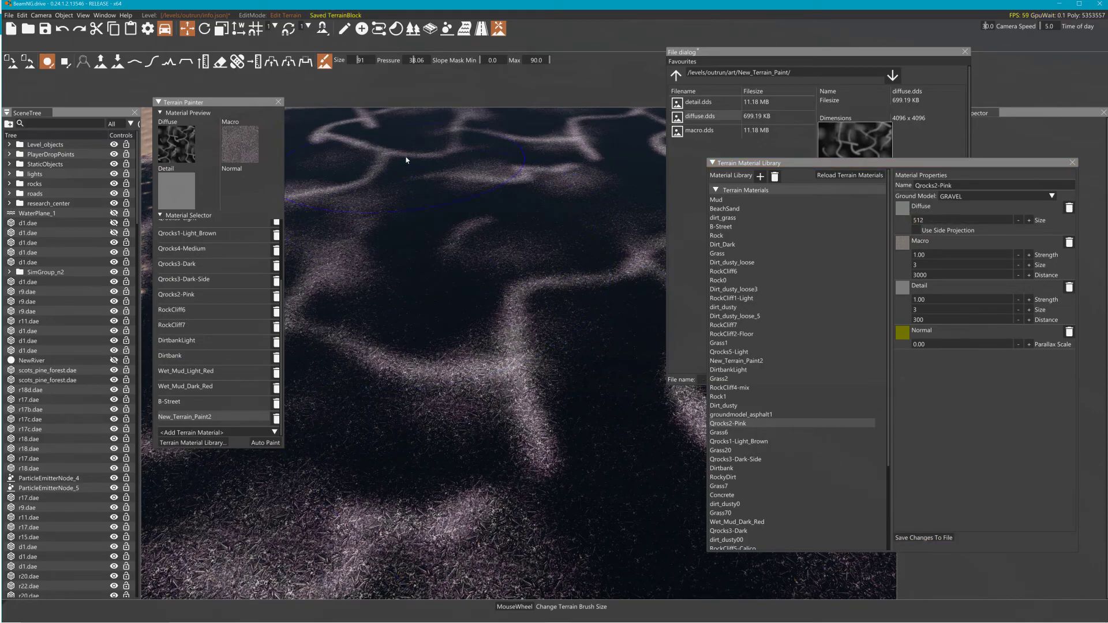
{"action": "left_click", "coordinate": [557, 359]}
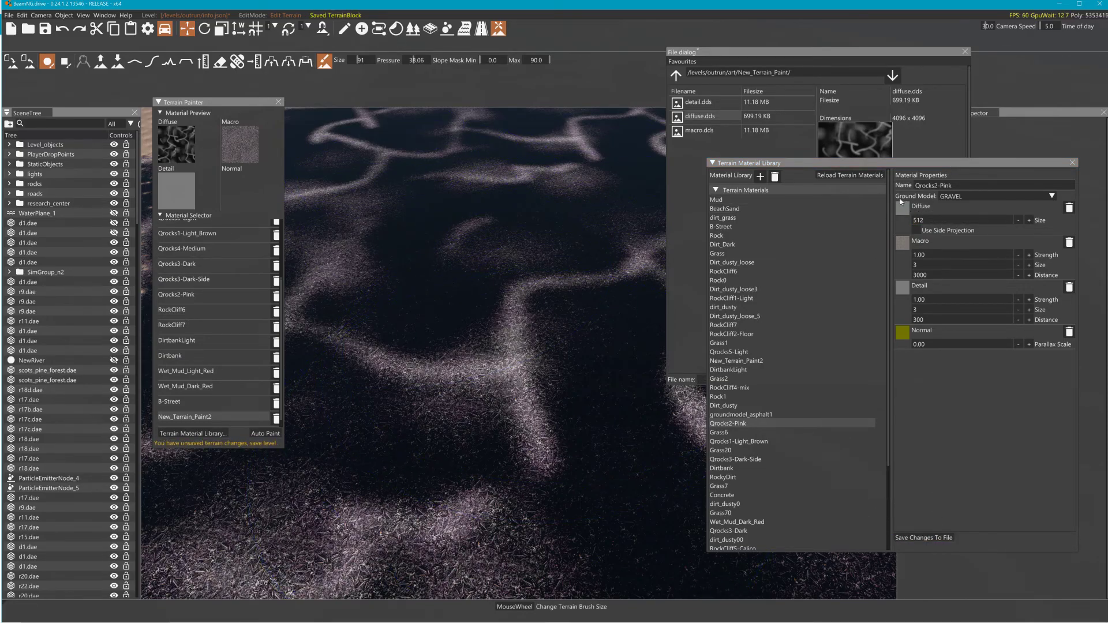
Set the Qrocks2-Pink diffuse size to 4096, and save both the material changes and the level.
{"action": "left_click", "coordinate": [900, 209]}
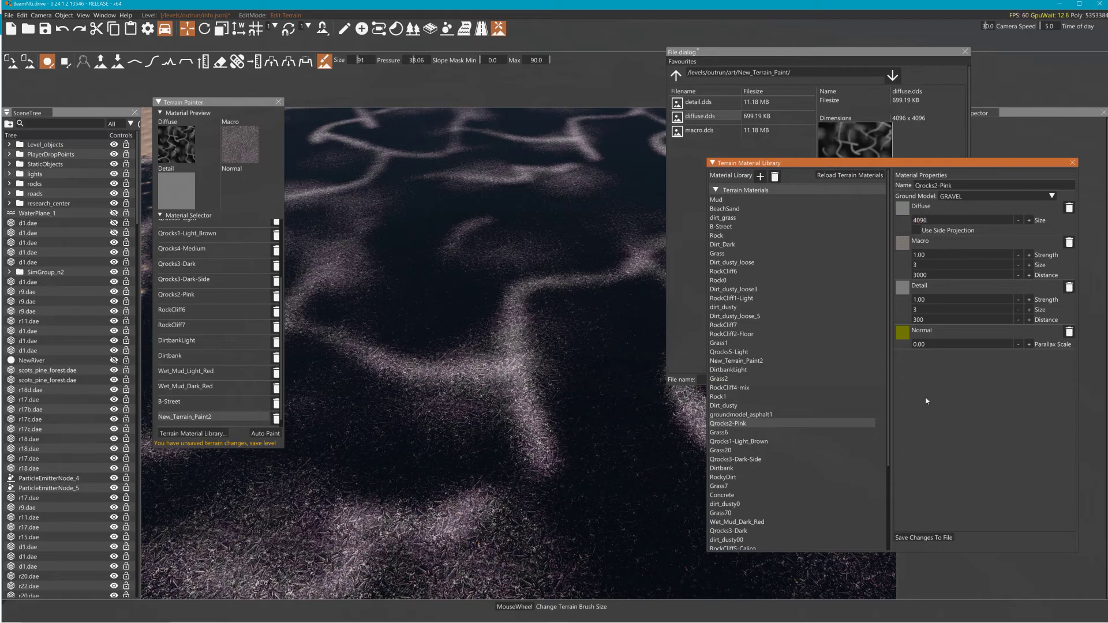
{"action": "left_click", "coordinate": [925, 537]}
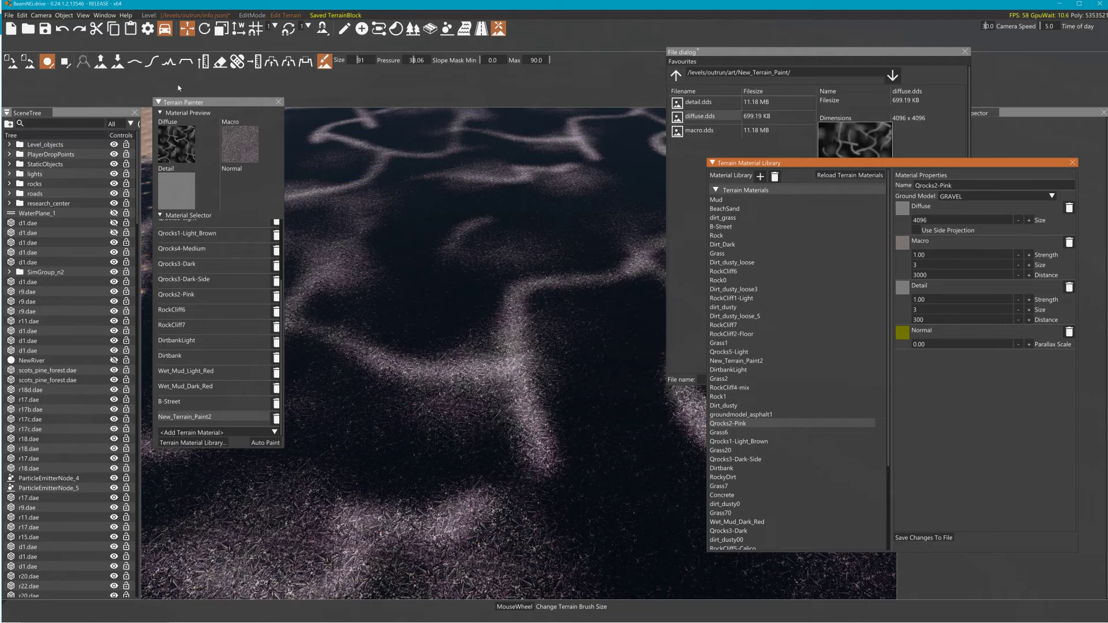
{"action": "left_click", "coordinate": [45, 29]}
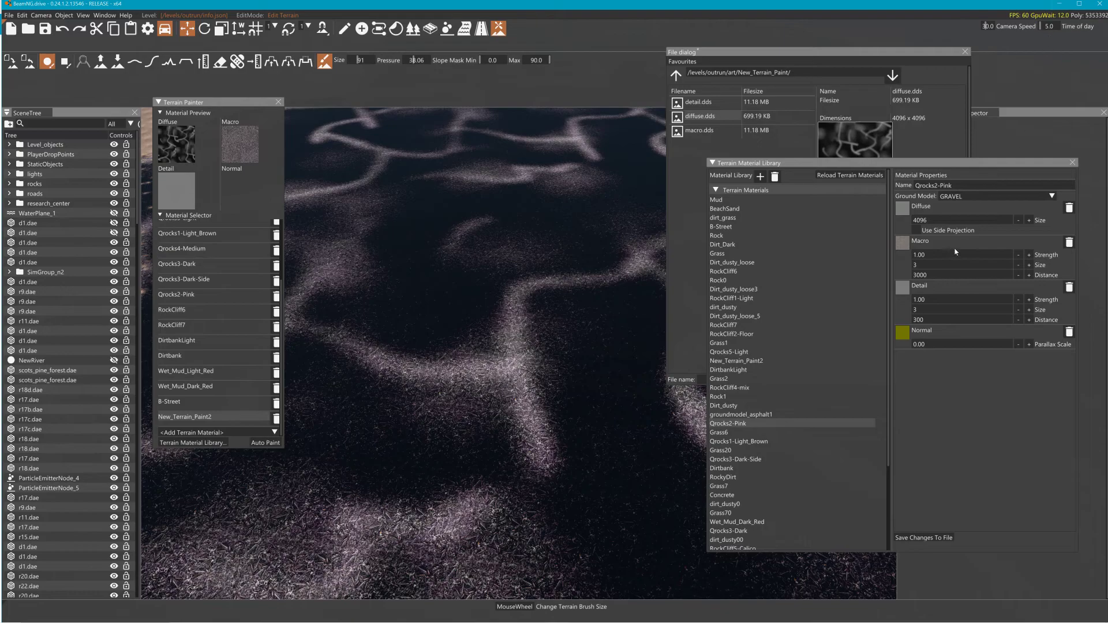
Set the macro and detail strengths of Qrocks2-Pink to 0.2 each and save the changes to file.
{"action": "type", "text": ".2"}
{"action": "left_click", "coordinate": [923, 299]}
{"action": "type", "text": ".2"}
{"action": "left_click", "coordinate": [946, 540]}
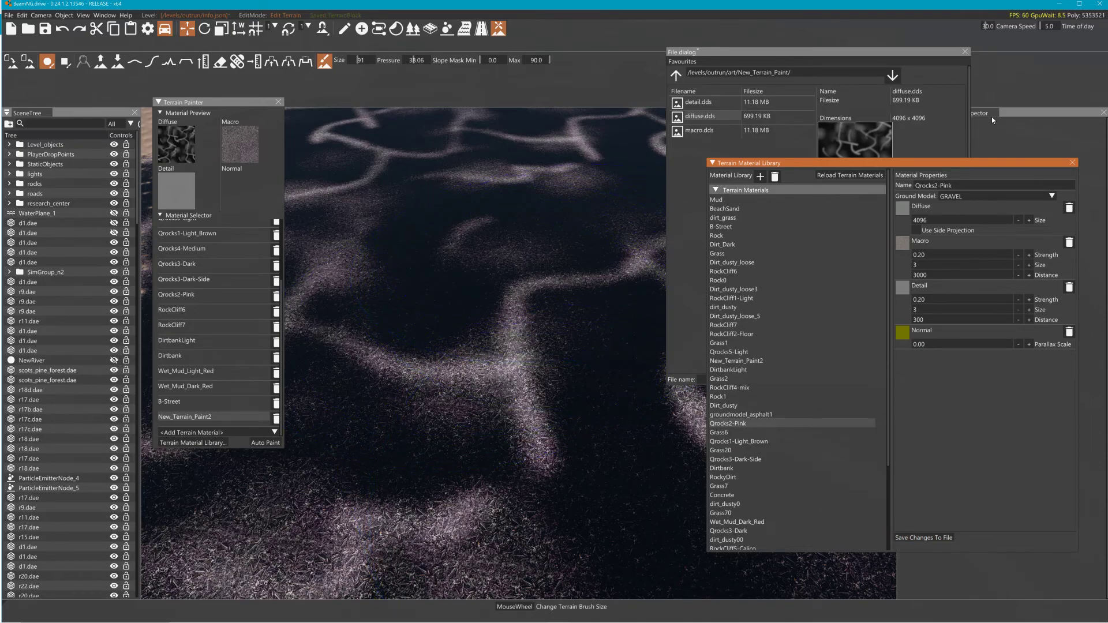
{"action": "left_click", "coordinate": [613, 348]}
{"action": "key", "text": "alt+Tab"}
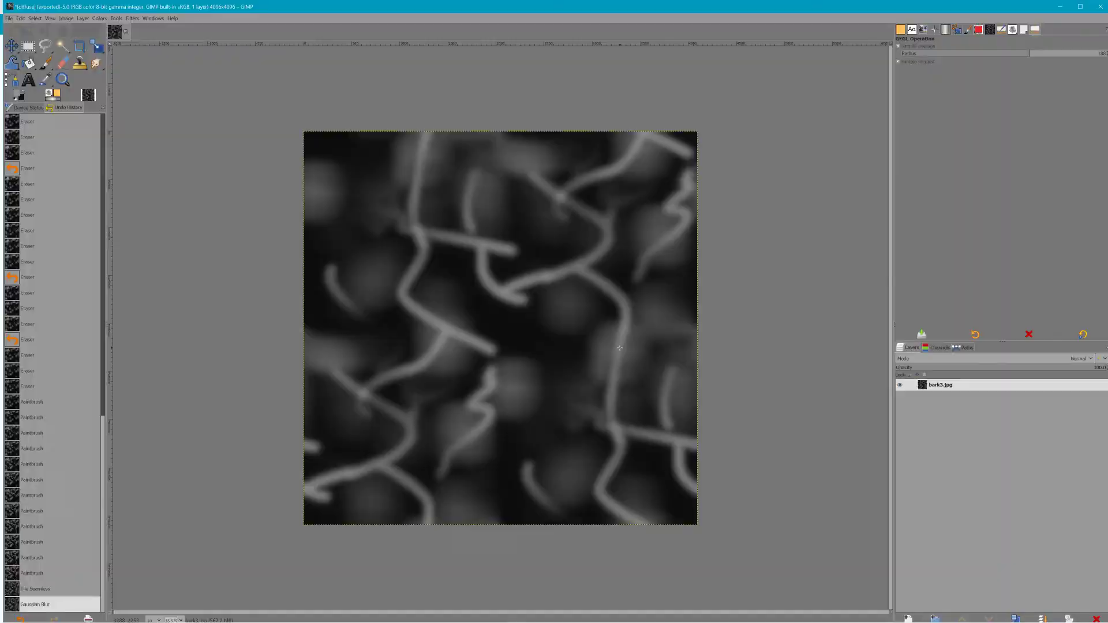
{"action": "left_click", "coordinate": [1059, 5]}
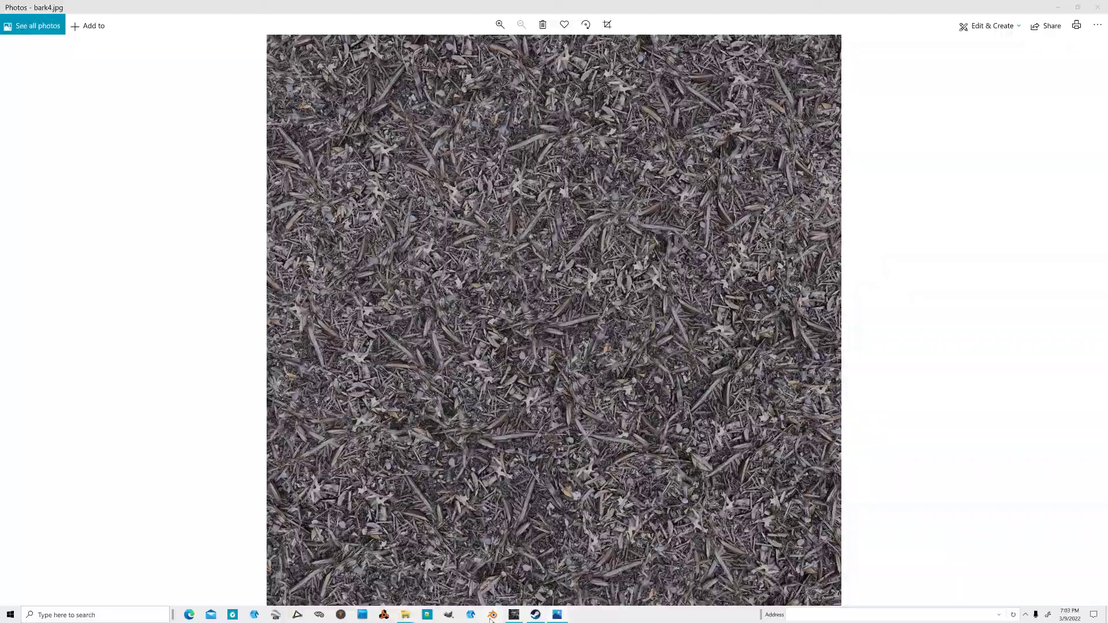
{"action": "left_click", "coordinate": [492, 616]}
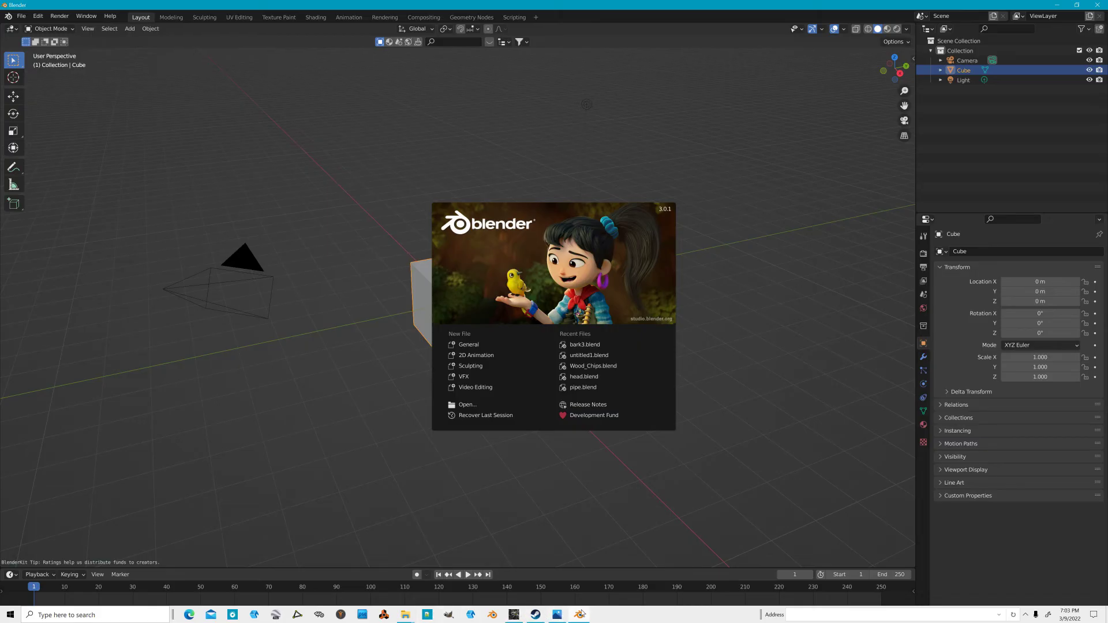
{"action": "right_click", "coordinate": [582, 613]}
{"action": "left_click", "coordinate": [578, 597]}
{"action": "mouse_move", "coordinate": [477, 621]}
{"action": "left_click", "coordinate": [534, 615]}
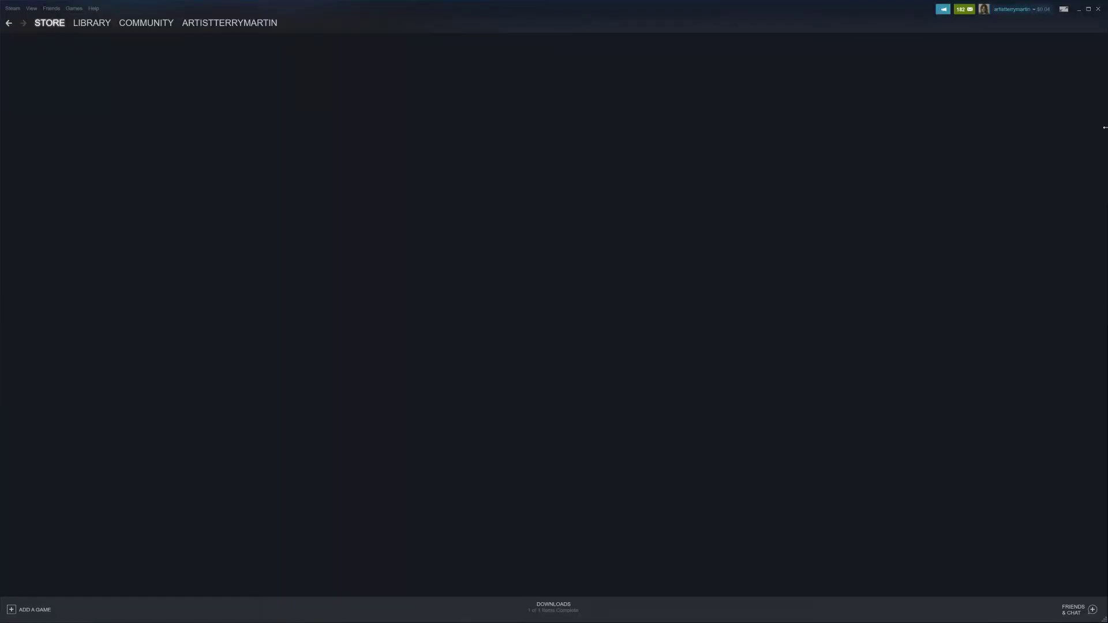
{"action": "left_click", "coordinate": [1076, 9]}
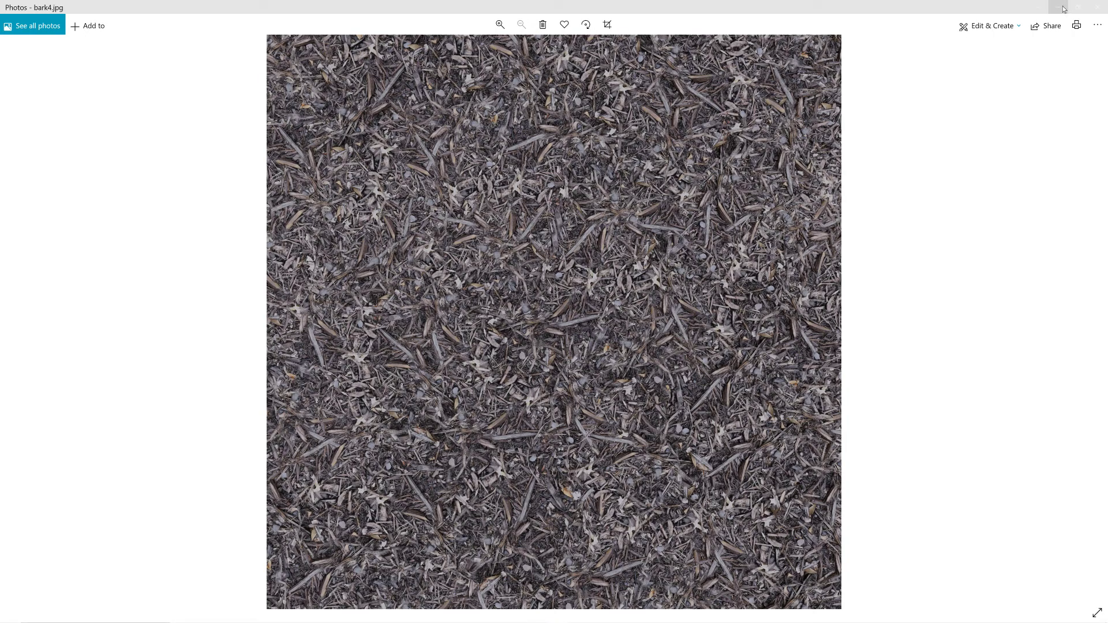
Clear the image viewer out of the way, open the BeamNG.drive launcher from the desktop and launch the game.
{"action": "left_click", "coordinate": [1077, 12]}
{"action": "double_click", "coordinate": [987, 58]}
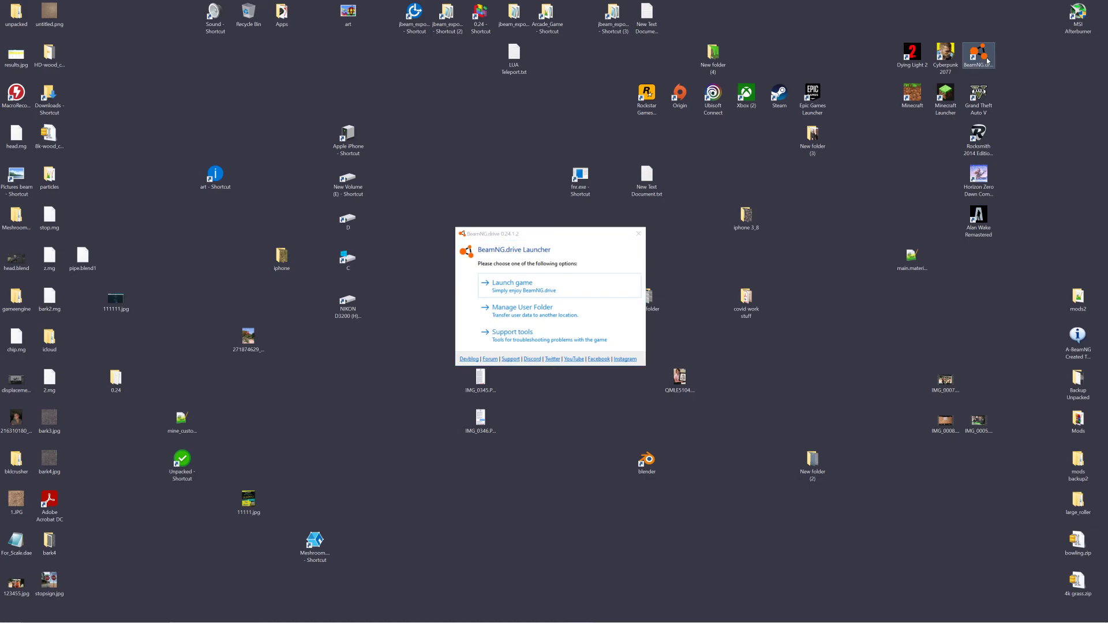
{"action": "left_click", "coordinate": [572, 295]}
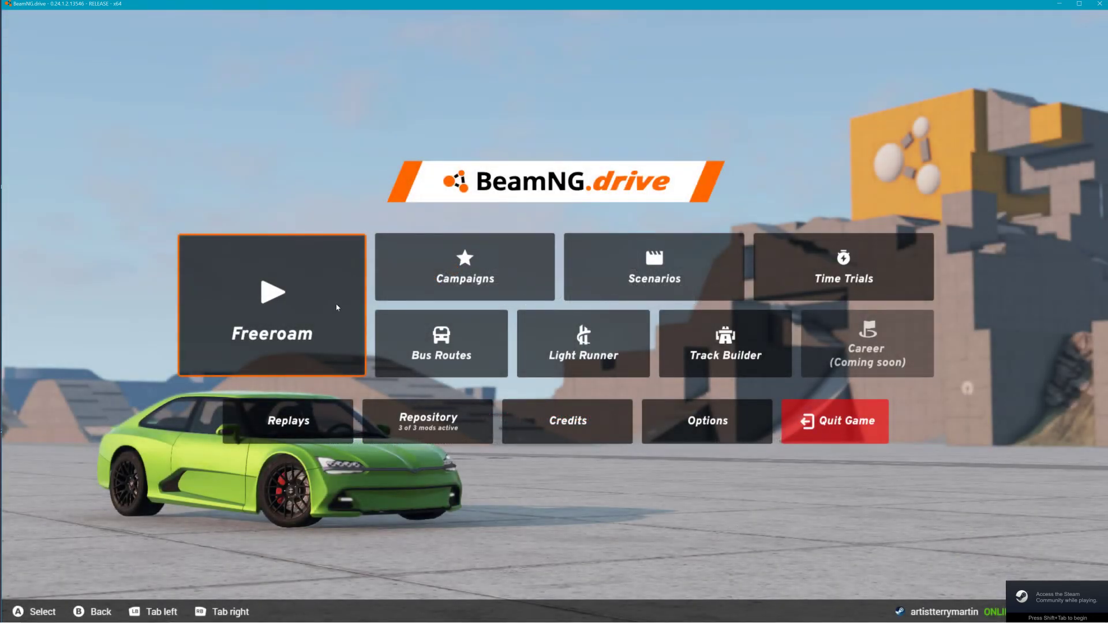
Load the outrun level in Freeroam and spawn the vehicle.
{"action": "left_click", "coordinate": [339, 307]}
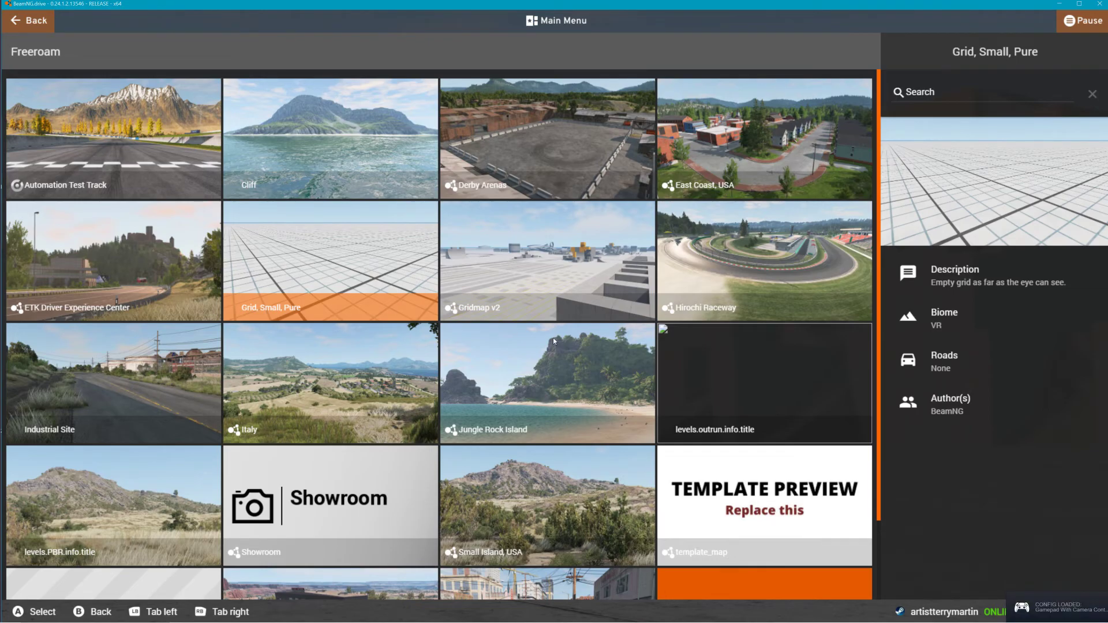
{"action": "left_click", "coordinate": [643, 358]}
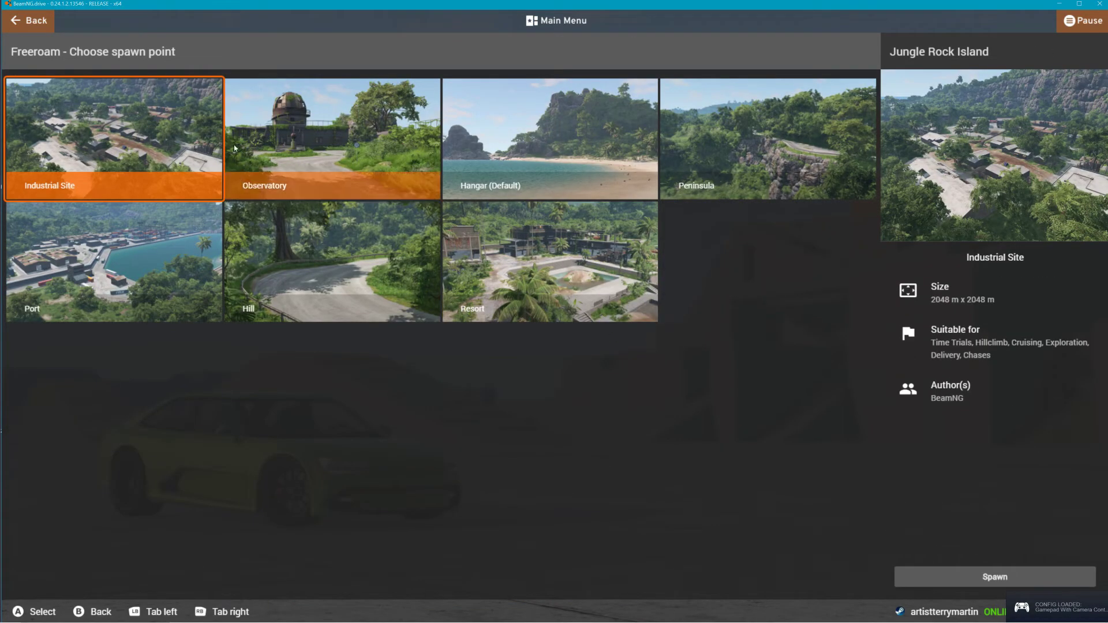
{"action": "left_click", "coordinate": [36, 21]}
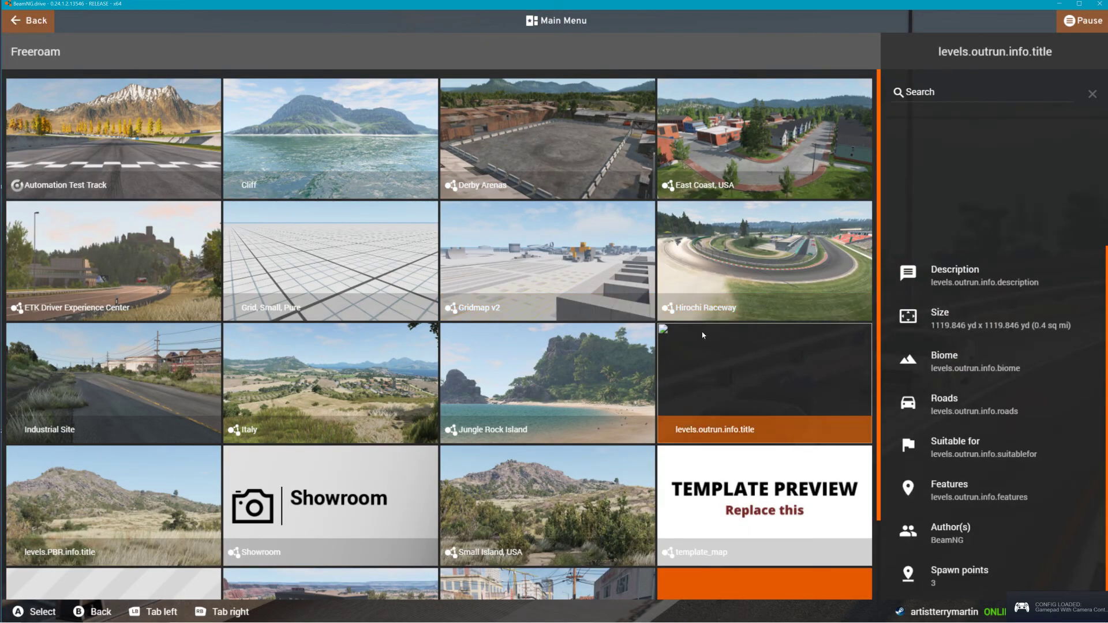
{"action": "left_click", "coordinate": [761, 411]}
{"action": "left_click", "coordinate": [964, 584]}
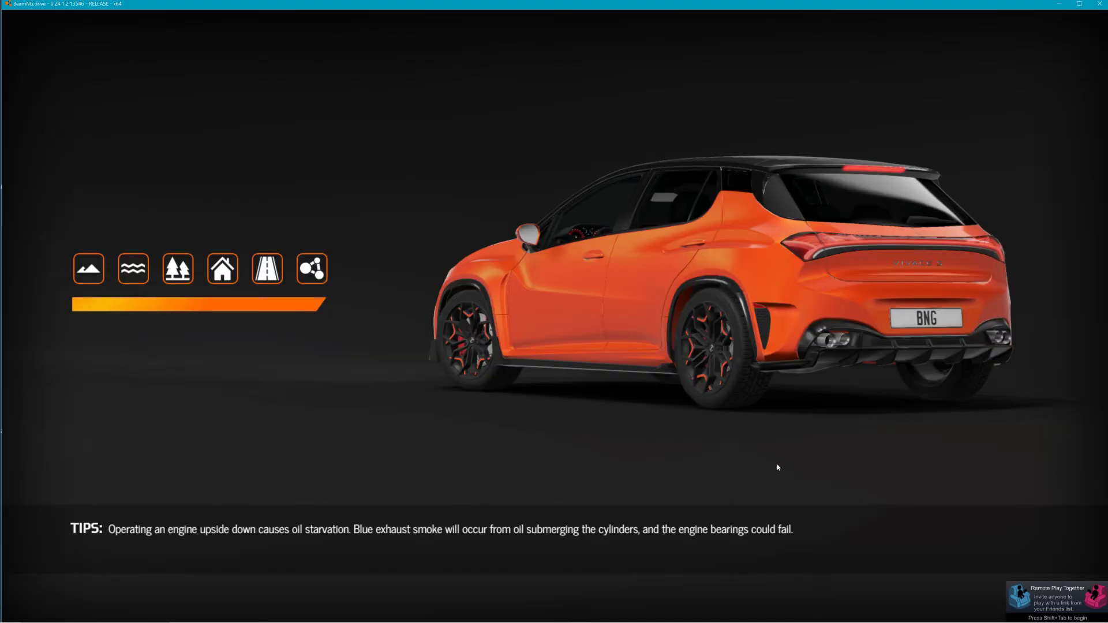
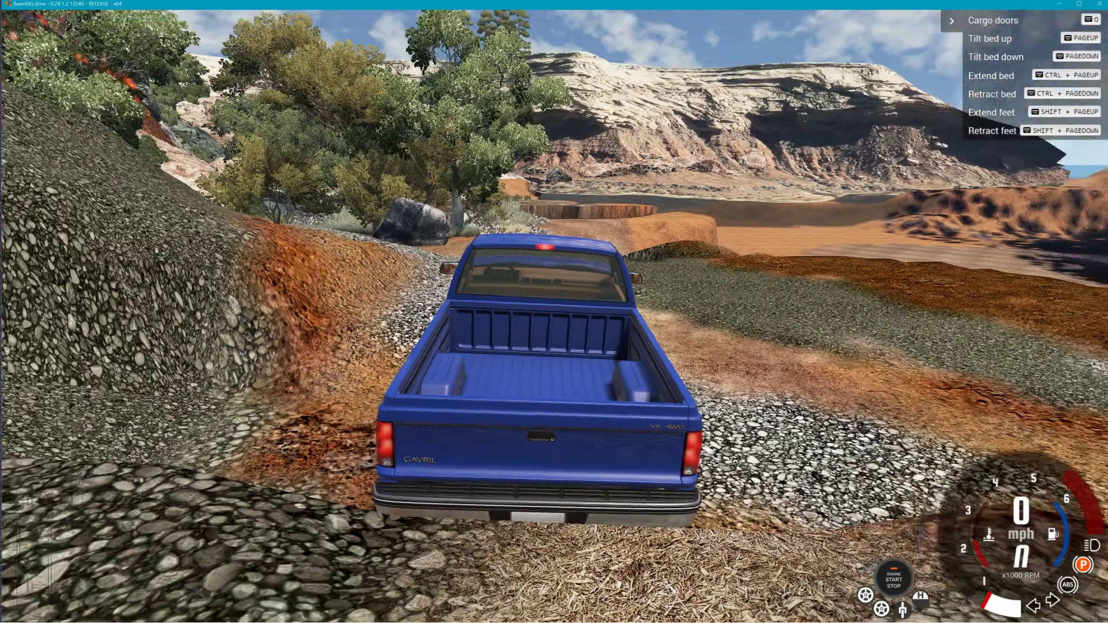
Switch to the free camera and examine the bark terrain paint at ground level, both close up and toward the horizon.
{"action": "key", "text": "shift+c"}
{"action": "key", "text": "w"}
{"action": "right_click_drag", "start_coordinate": [554, 311], "coordinate": [759, 283]}
{"action": "right_click_drag", "start_coordinate": [486, 364], "coordinate": [629, 462]}
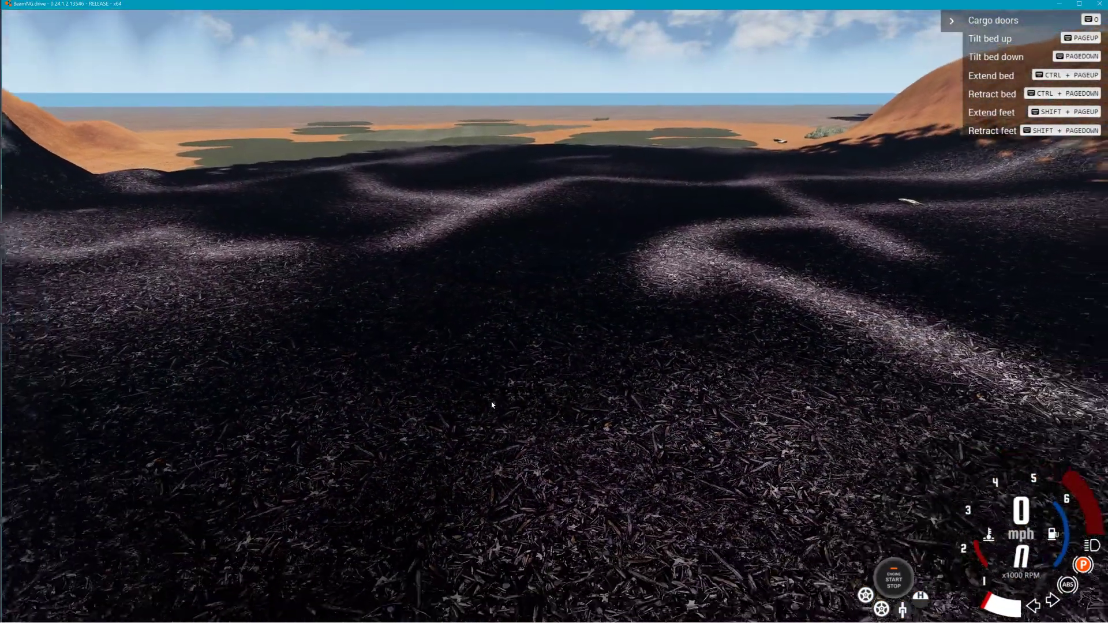
{"action": "key", "text": "w"}
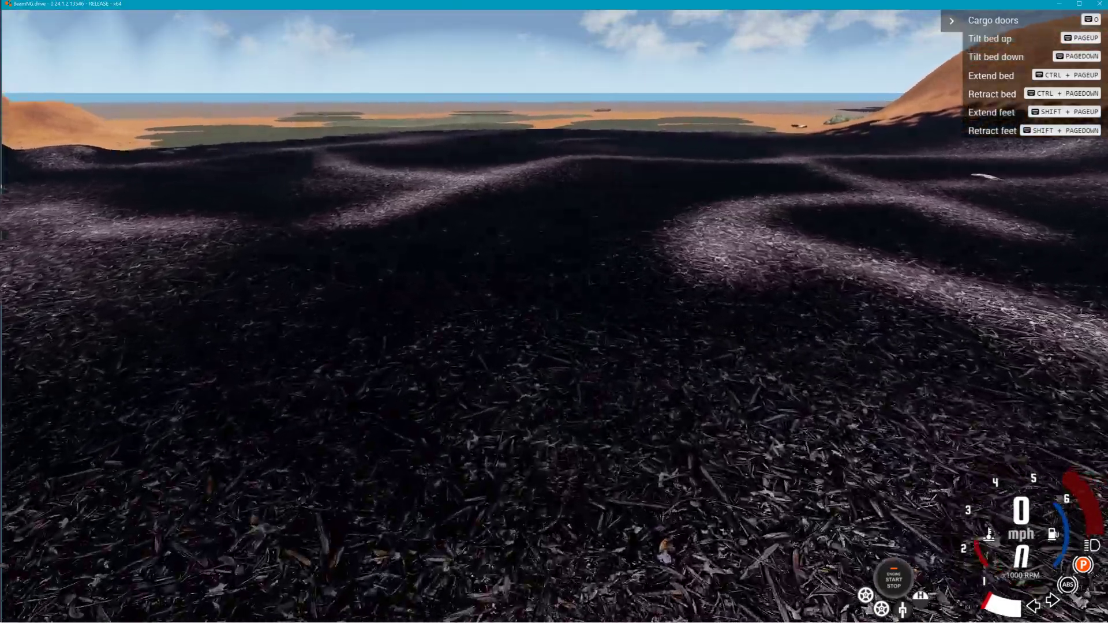
{"action": "right_click_drag", "start_coordinate": [577, 381], "coordinate": [497, 403]}
{"action": "right_click_drag", "start_coordinate": [566, 427], "coordinate": [520, 416]}
{"action": "key", "text": "w"}
{"action": "key", "text": "w"}
{"action": "key", "text": "s"}
{"action": "key", "text": "s"}
{"action": "right_click_drag", "start_coordinate": [612, 413], "coordinate": [590, 390]}
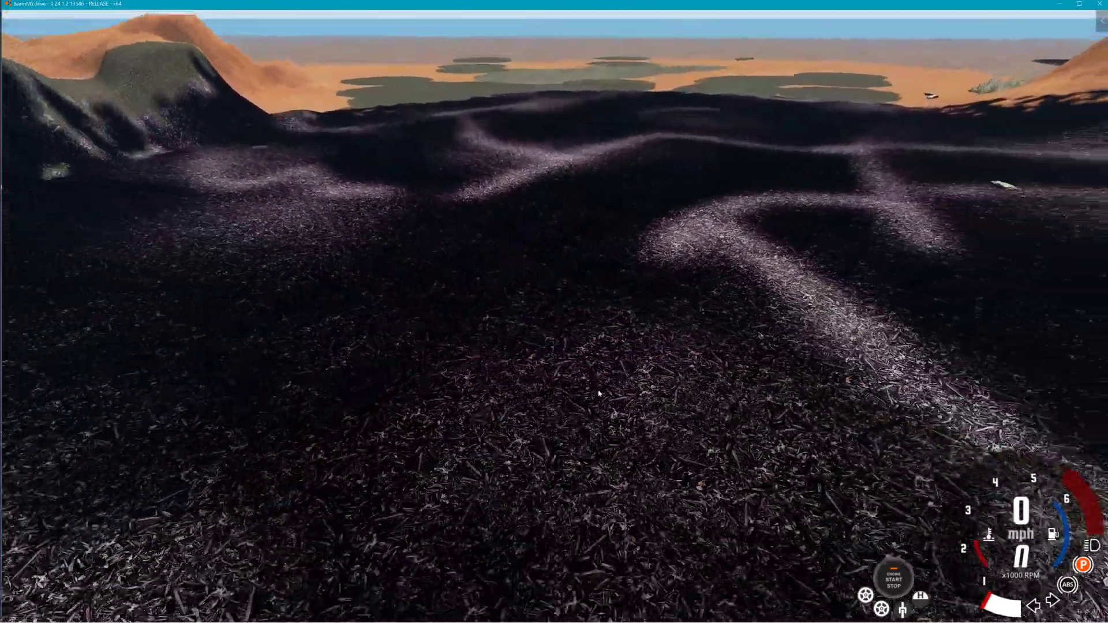
Examine how the diffuse pattern repeats across the painted areas from progressively higher above the level.
{"action": "key", "text": "s"}
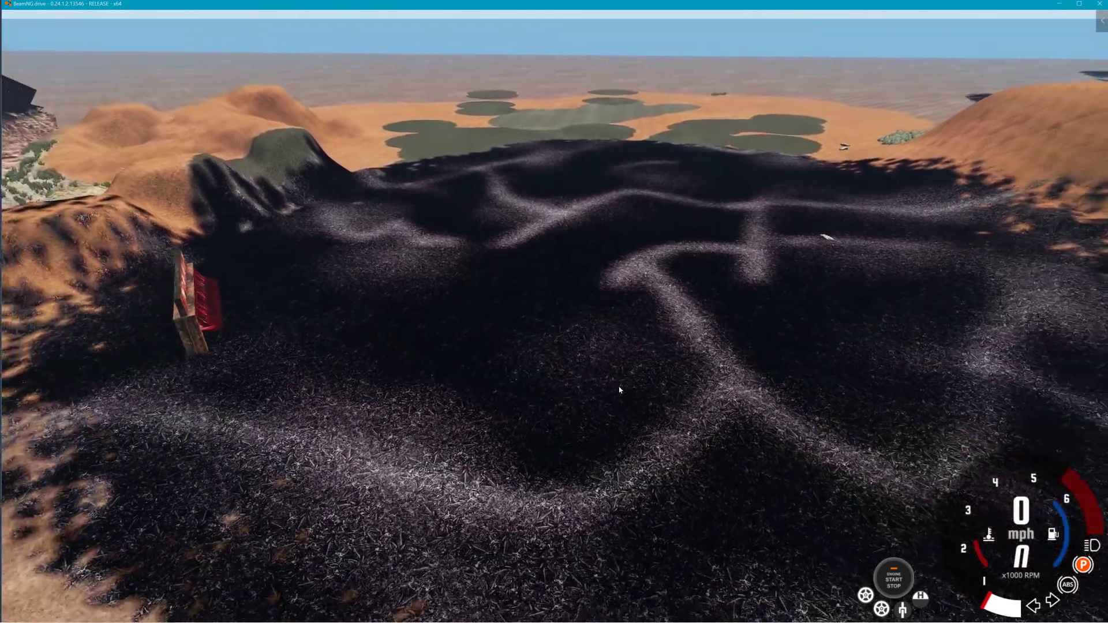
{"action": "key", "text": "s"}
{"action": "left_click_drag", "start_coordinate": [619, 389], "coordinate": [631, 366]}
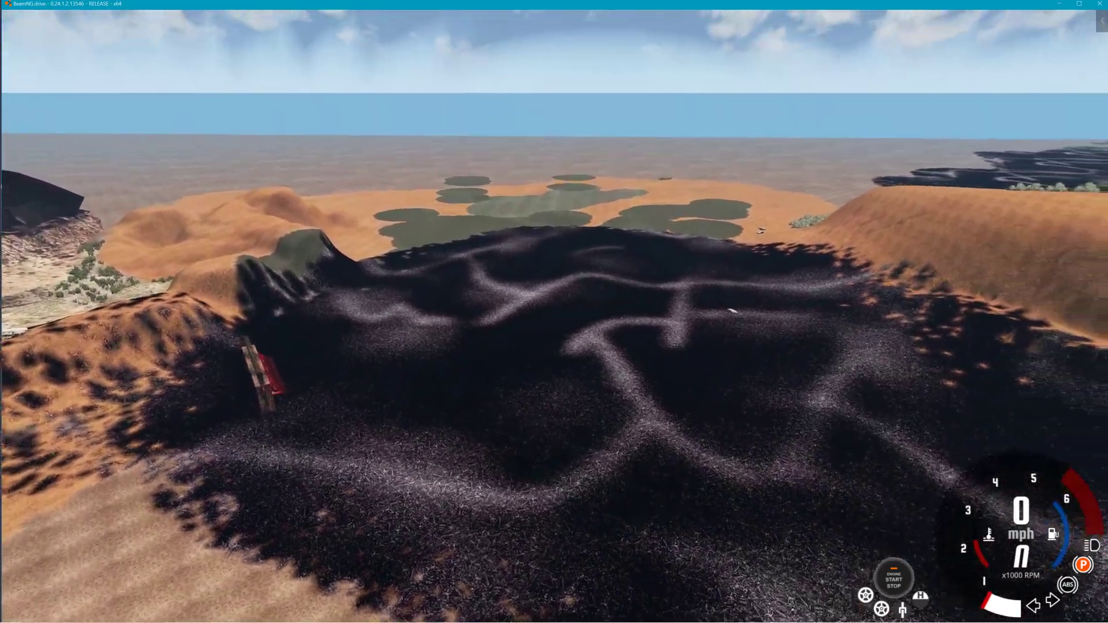
{"action": "key", "text": "w"}
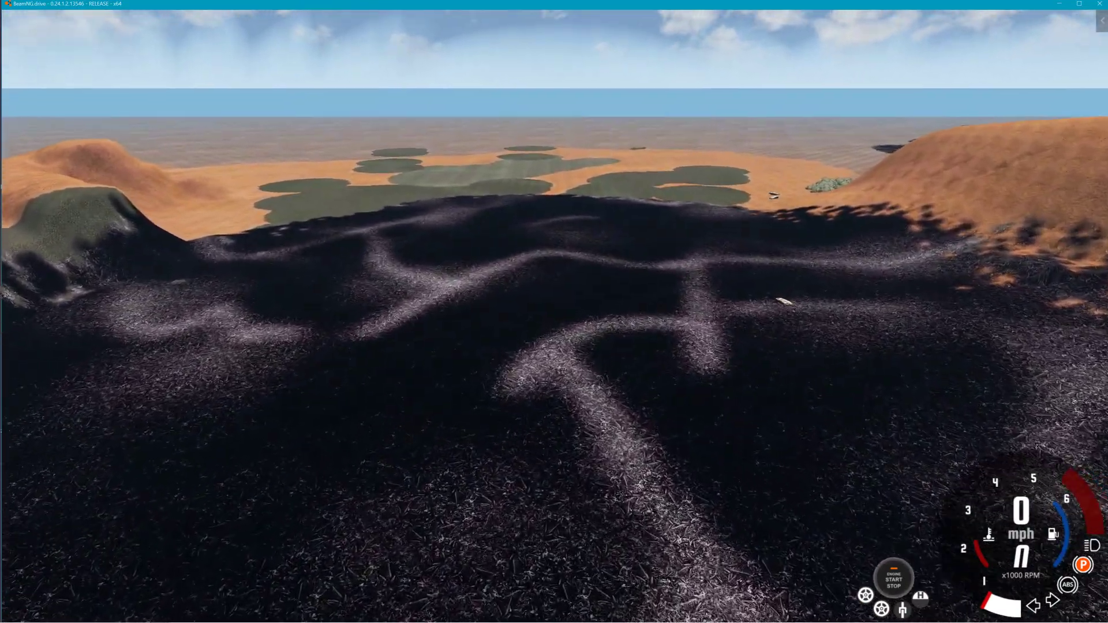
{"action": "right_click_drag", "start_coordinate": [630, 367], "coordinate": [622, 425]}
{"action": "key", "text": "s"}
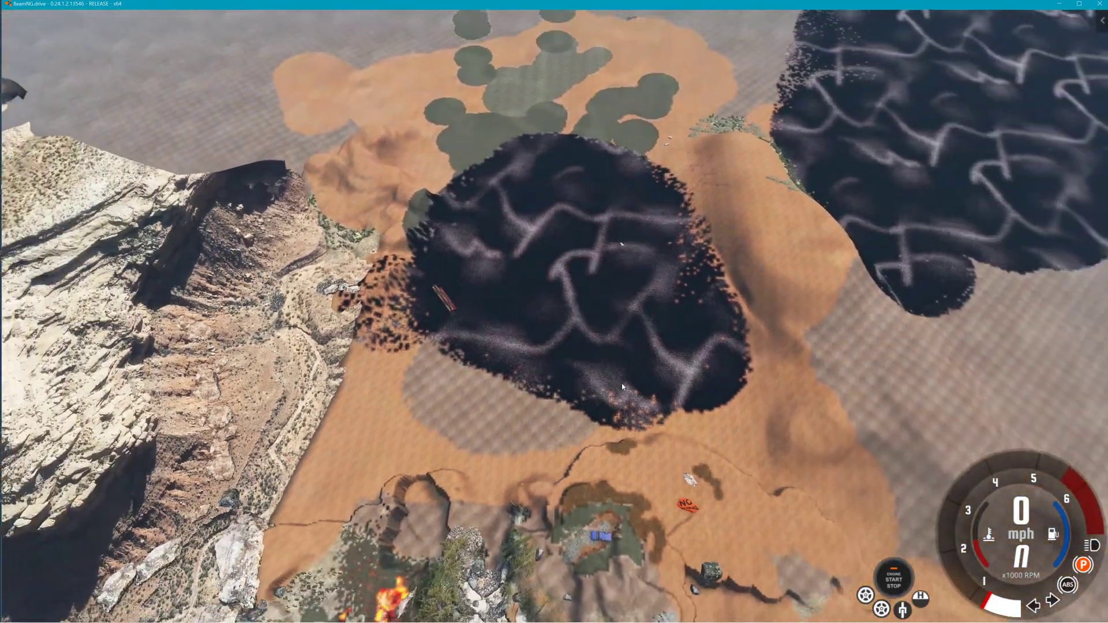
{"action": "key", "text": "s"}
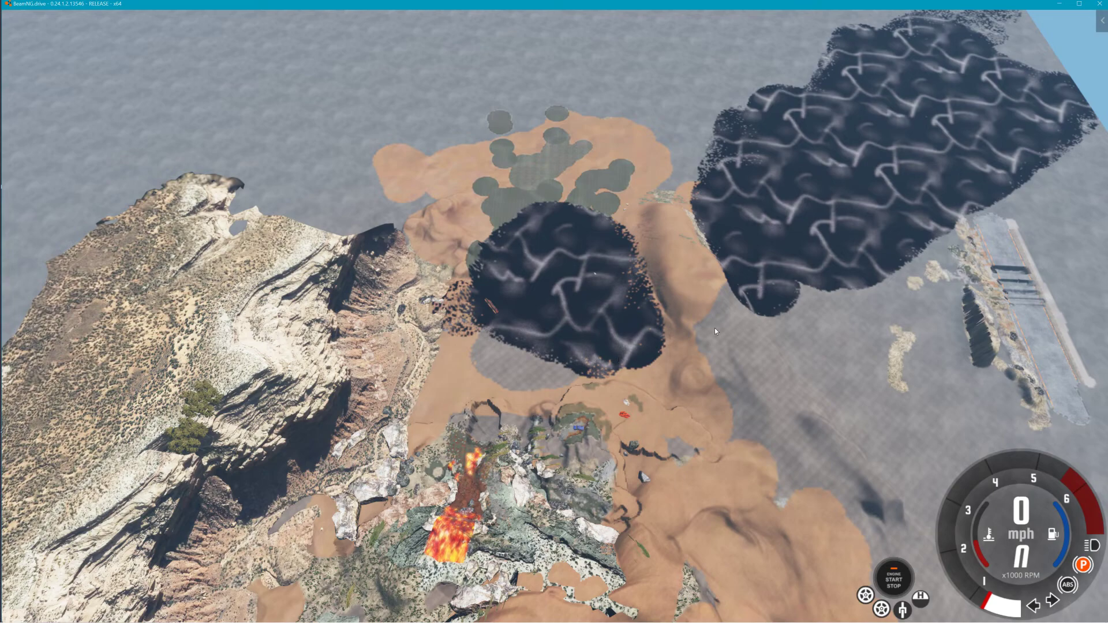
Open the world editor's terrain painter, select New_Terrain_Paint2 and show its properties in the Terrain Material Library.
{"action": "key", "text": "F11"}
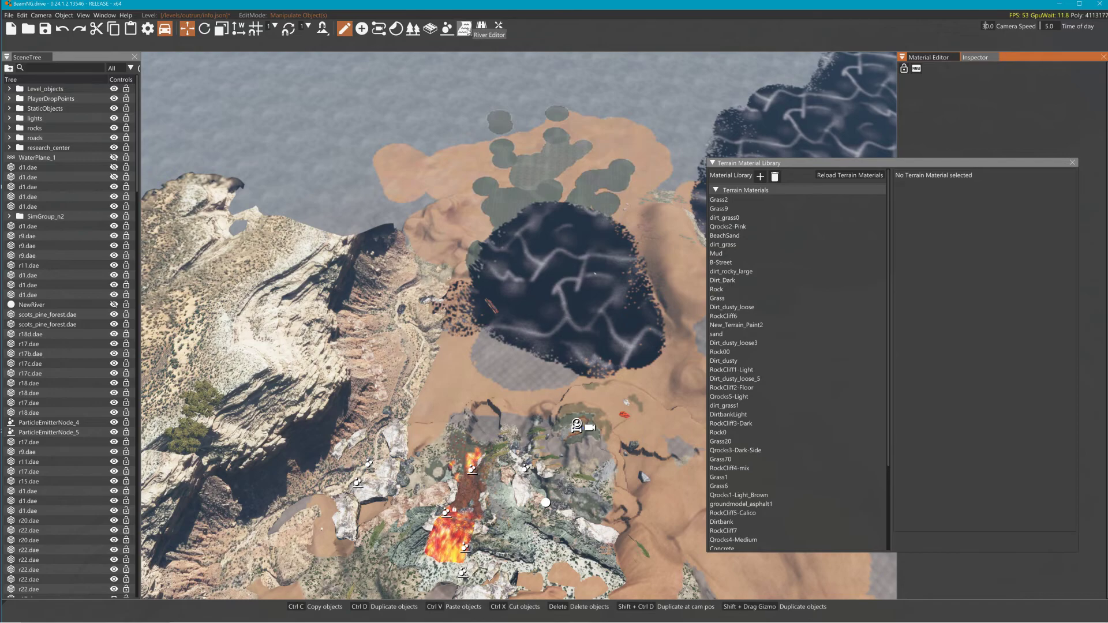
{"action": "left_click", "coordinate": [498, 28]}
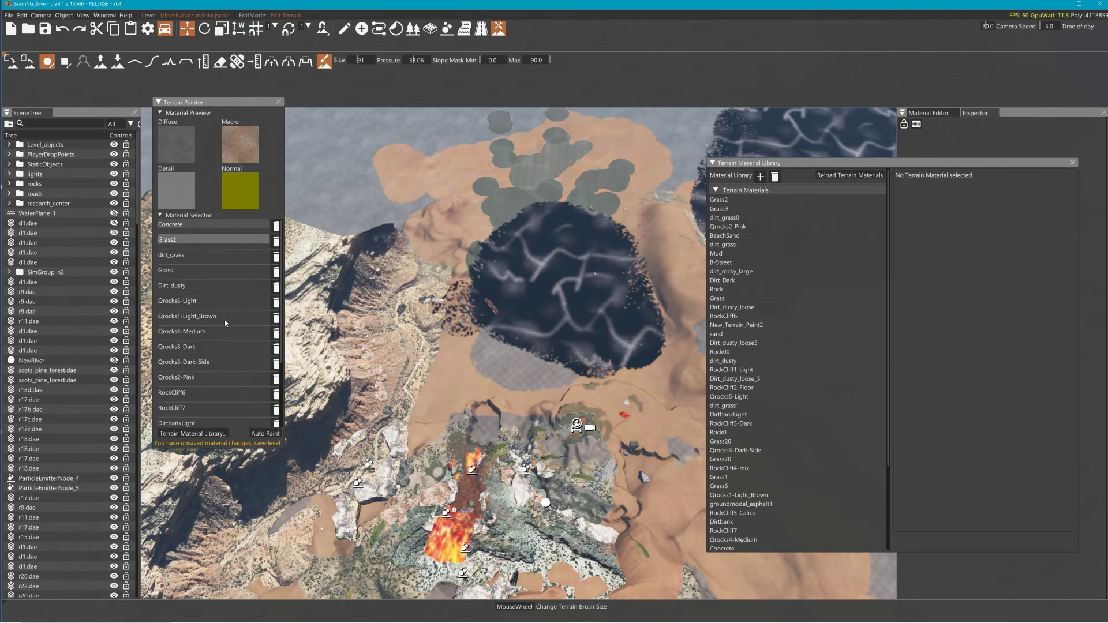
{"action": "scroll", "coordinate": [223, 346], "scroll_direction": "down", "scroll_amount": 3}
{"action": "left_click", "coordinate": [230, 408]}
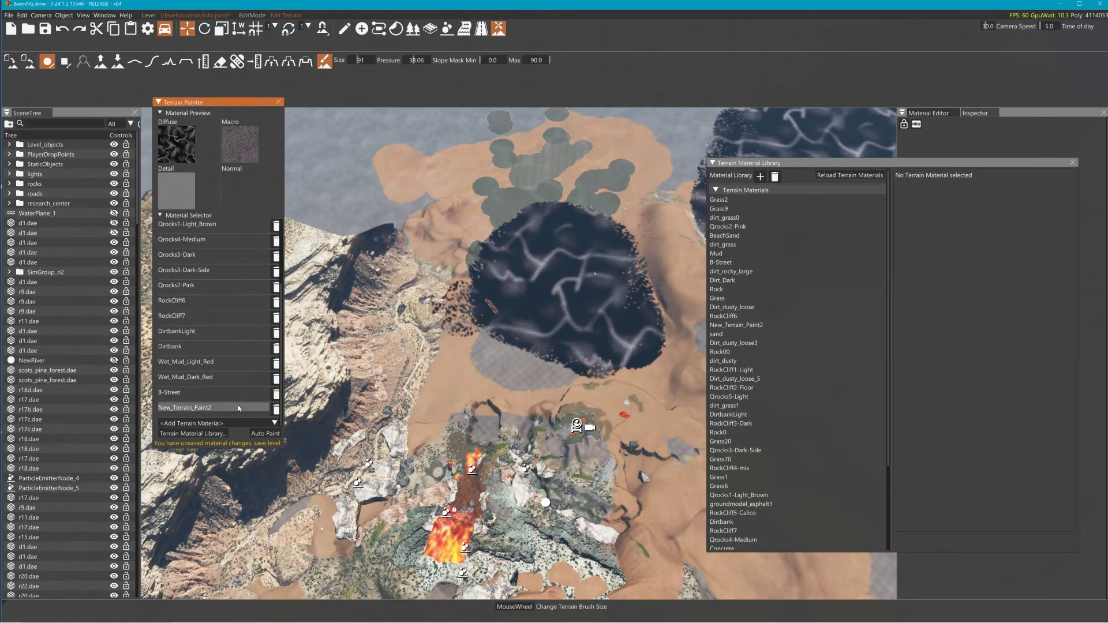
{"action": "double_click", "coordinate": [213, 408]}
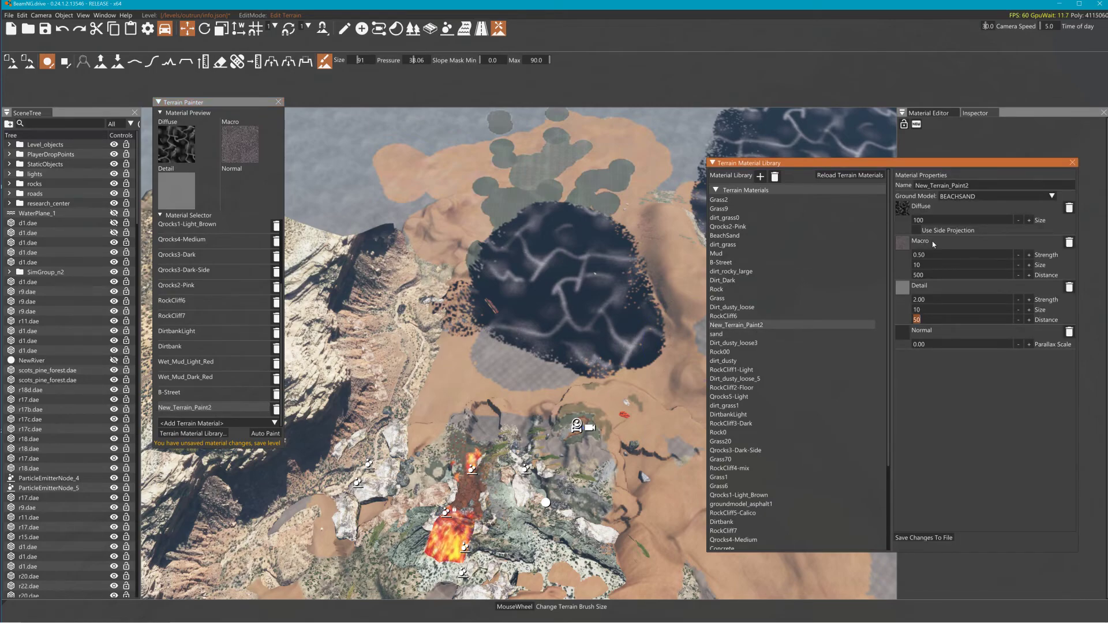
Compare the New_Terrain_Paint2 surface from high above and at close range to examine its diffuse, macro and detail layers.
{"action": "right_click_drag", "start_coordinate": [588, 281], "coordinate": [644, 235]}
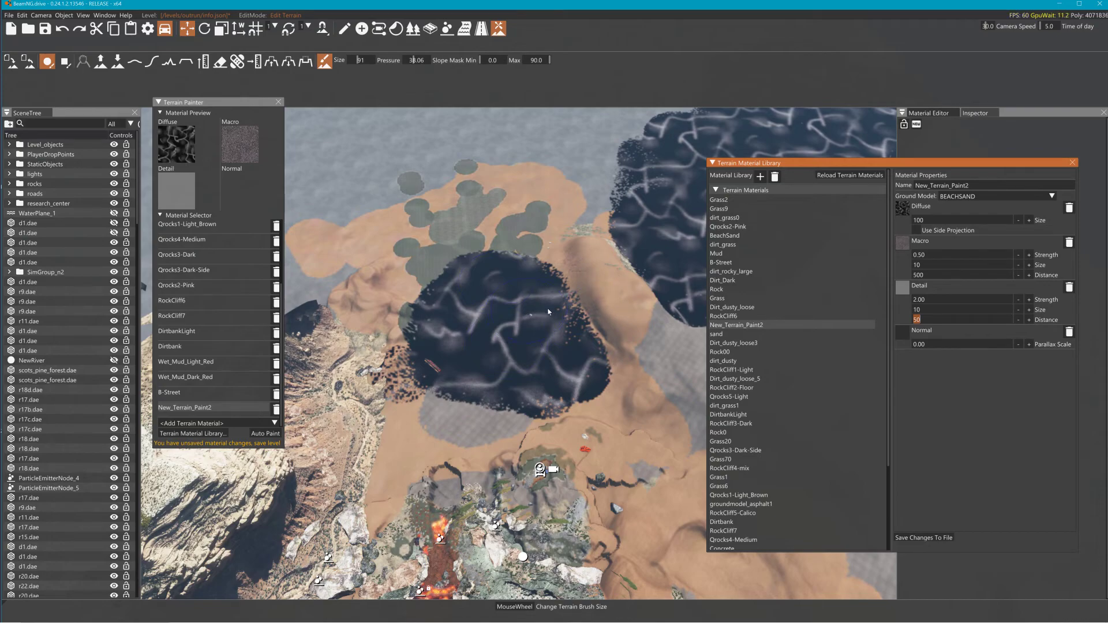
{"action": "right_click_drag", "start_coordinate": [562, 336], "coordinate": [560, 343]}
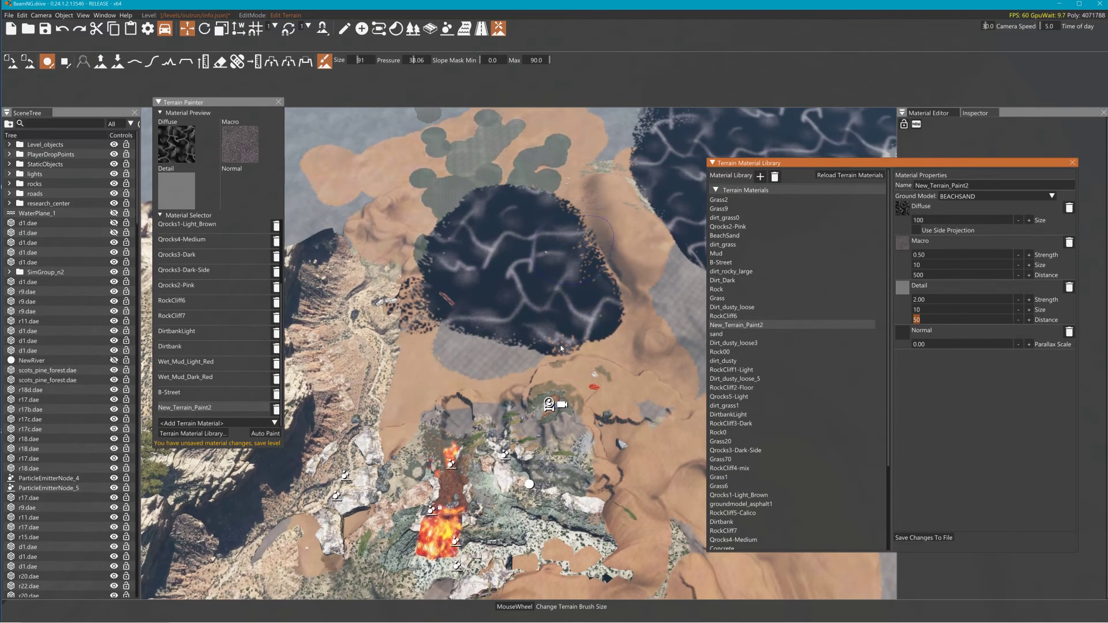
{"action": "key", "text": "Return"}
{"action": "key", "text": "w"}
{"action": "key", "text": "w"}
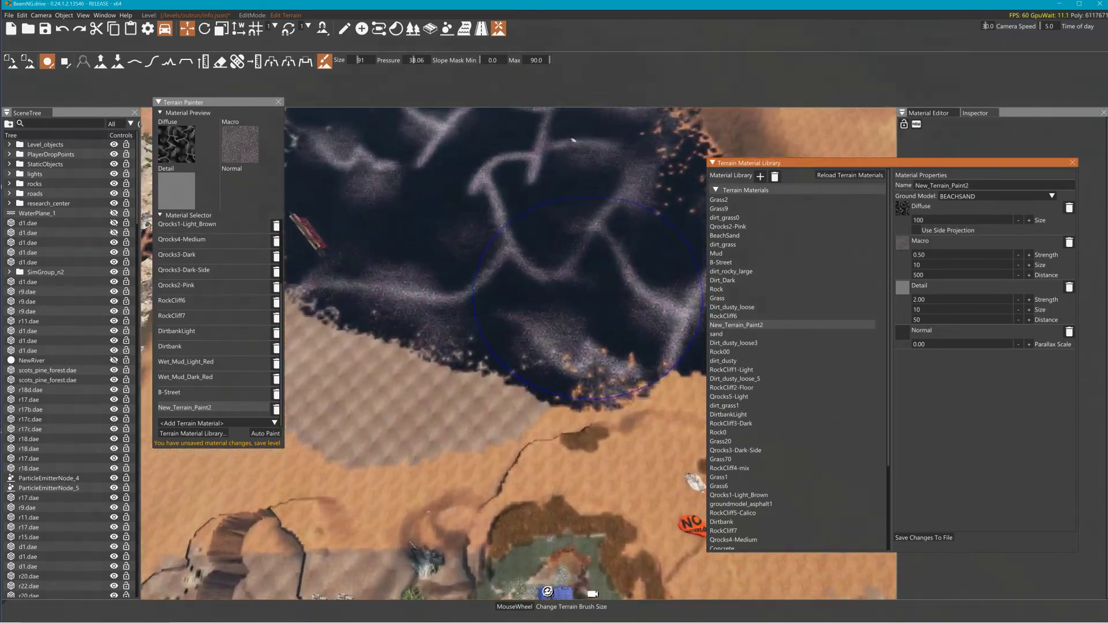
{"action": "key", "text": "s"}
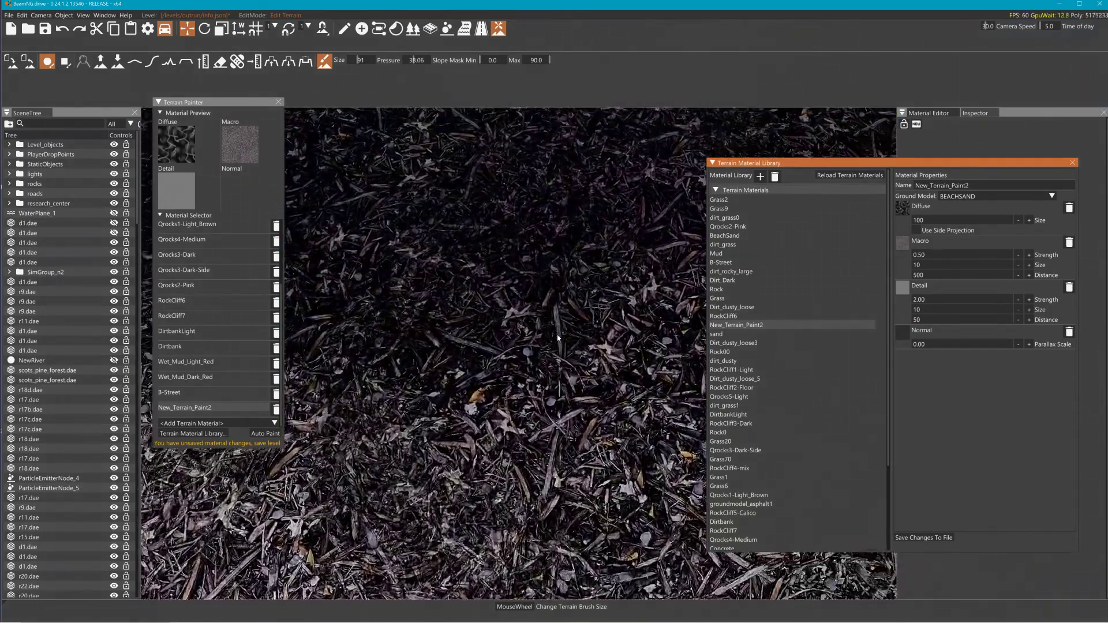
{"action": "key", "text": "s"}
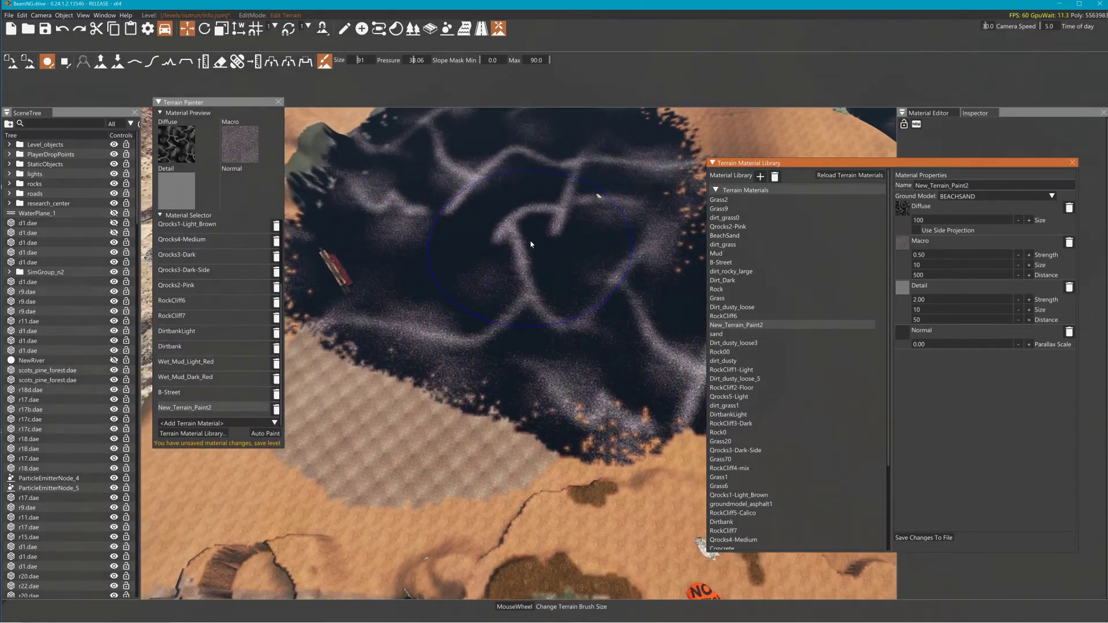
{"action": "key", "text": "w"}
{"action": "key", "text": "w"}
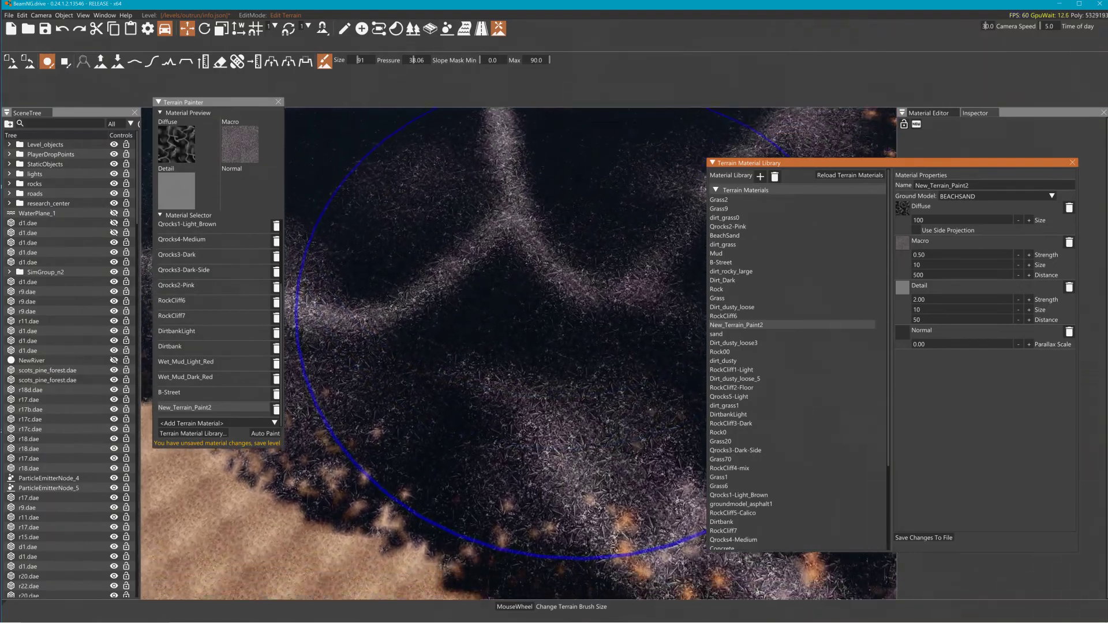
{"action": "key", "text": "w"}
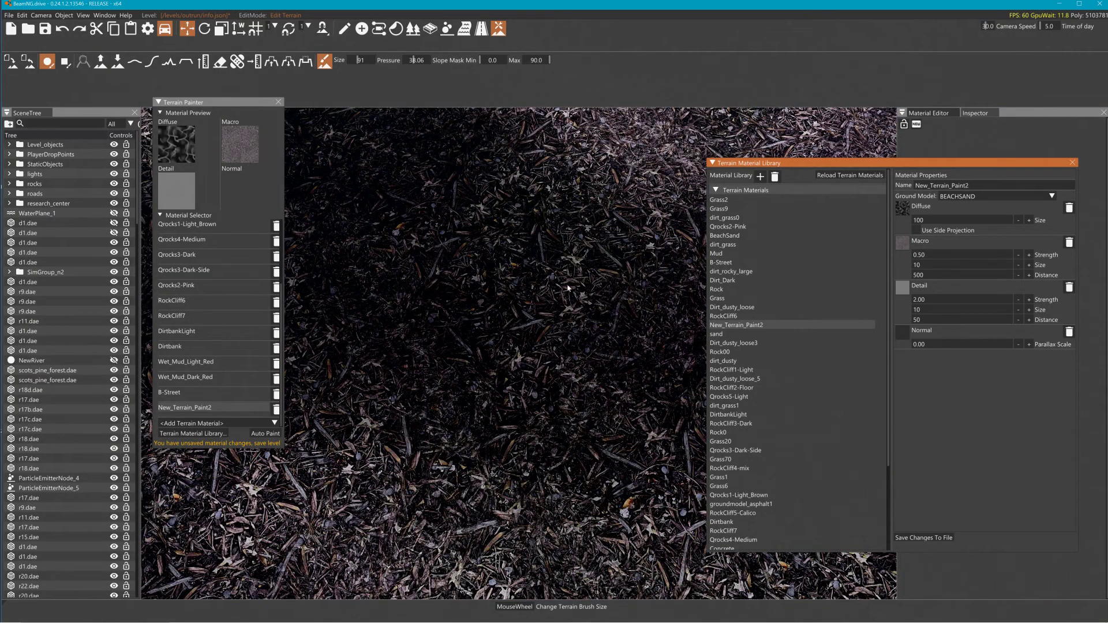
Switch to GIMP and add bark3.jpg from the Desktop folder as a new layer in the diffuse image.
{"action": "key", "text": "alt+Tab"}
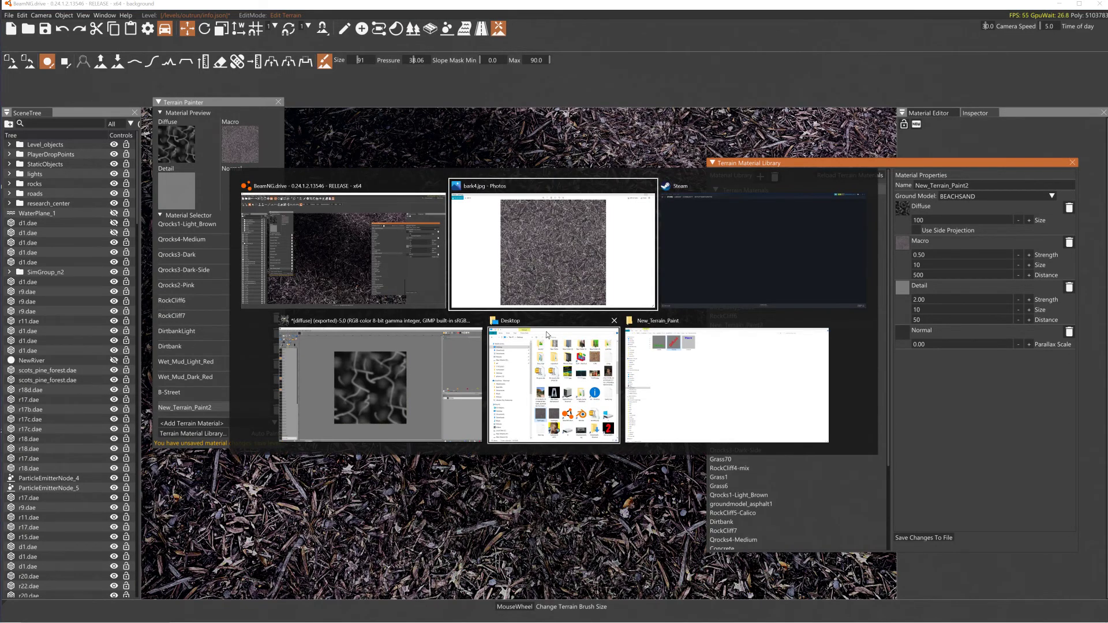
{"action": "key", "text": "alt+Tab"}
{"action": "key", "text": "alt+Tab"}
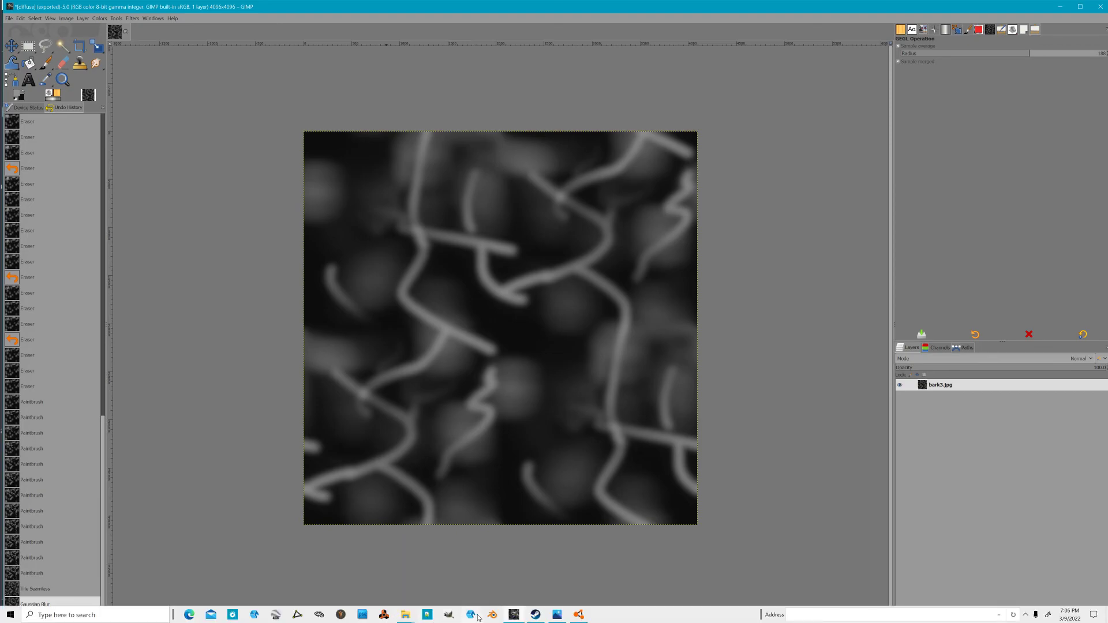
{"action": "left_click", "coordinate": [407, 616]}
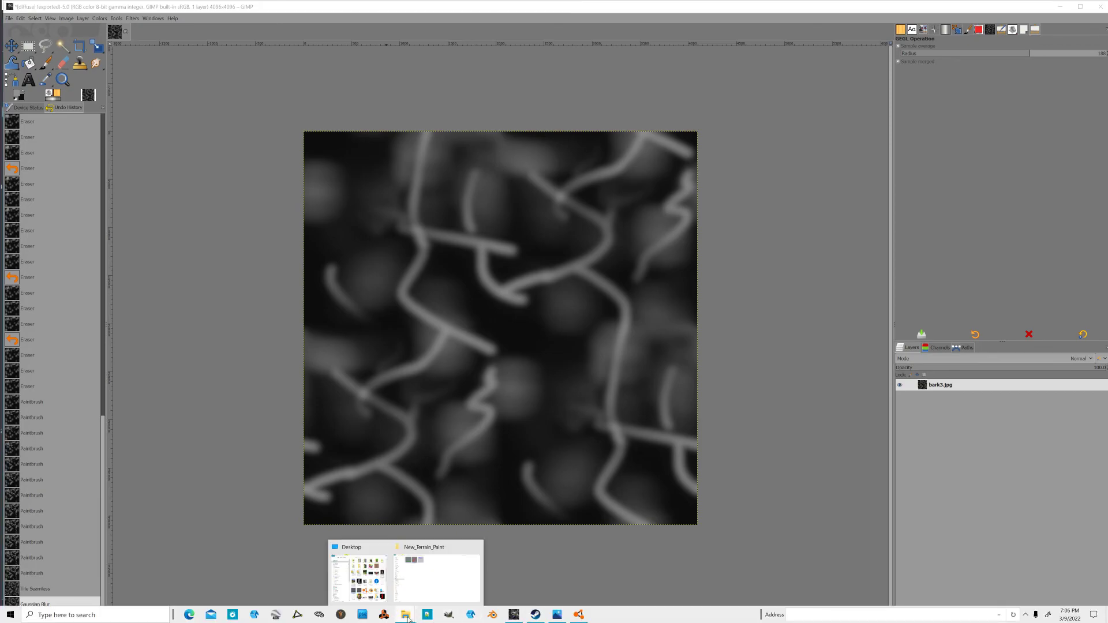
{"action": "left_click", "coordinate": [378, 563]}
{"action": "left_click_drag", "start_coordinate": [524, 406], "coordinate": [349, 369]}
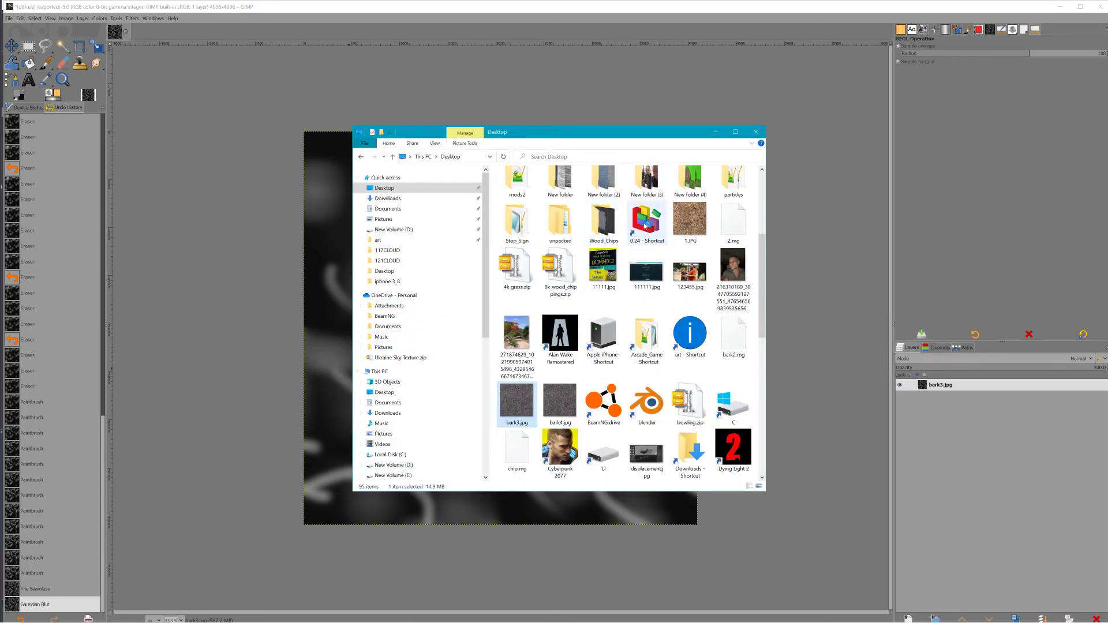
{"action": "mouse_move", "coordinate": [433, 620]}
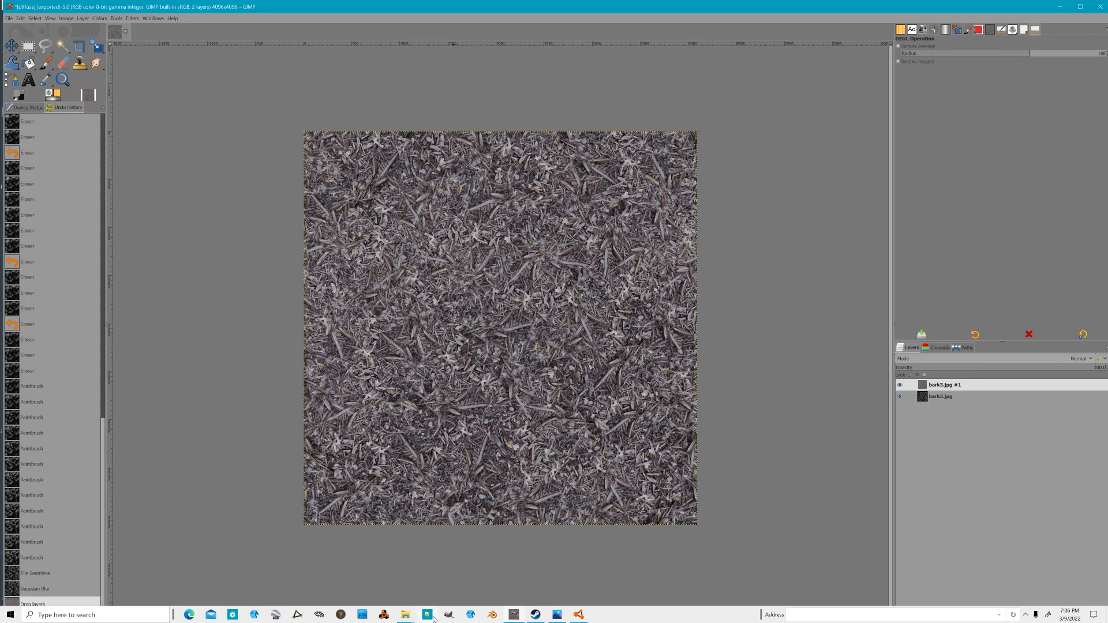
Add the wood-chip photo 1.JPG from the Desktop folder as a layer above the bark in the diffuse image.
{"action": "left_click", "coordinate": [404, 619]}
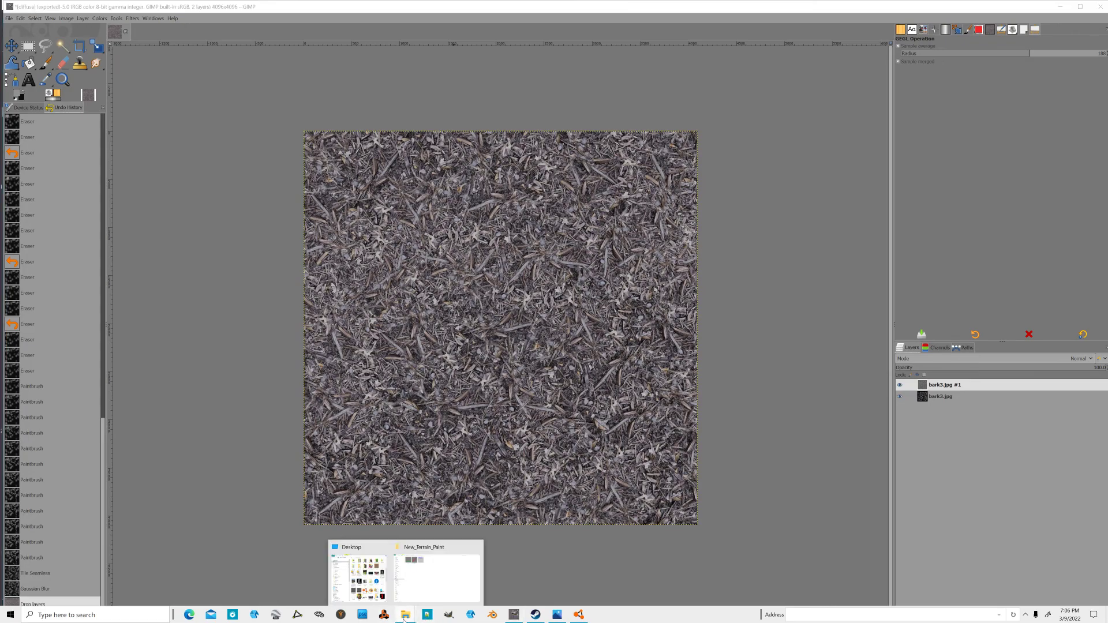
{"action": "left_click", "coordinate": [366, 554]}
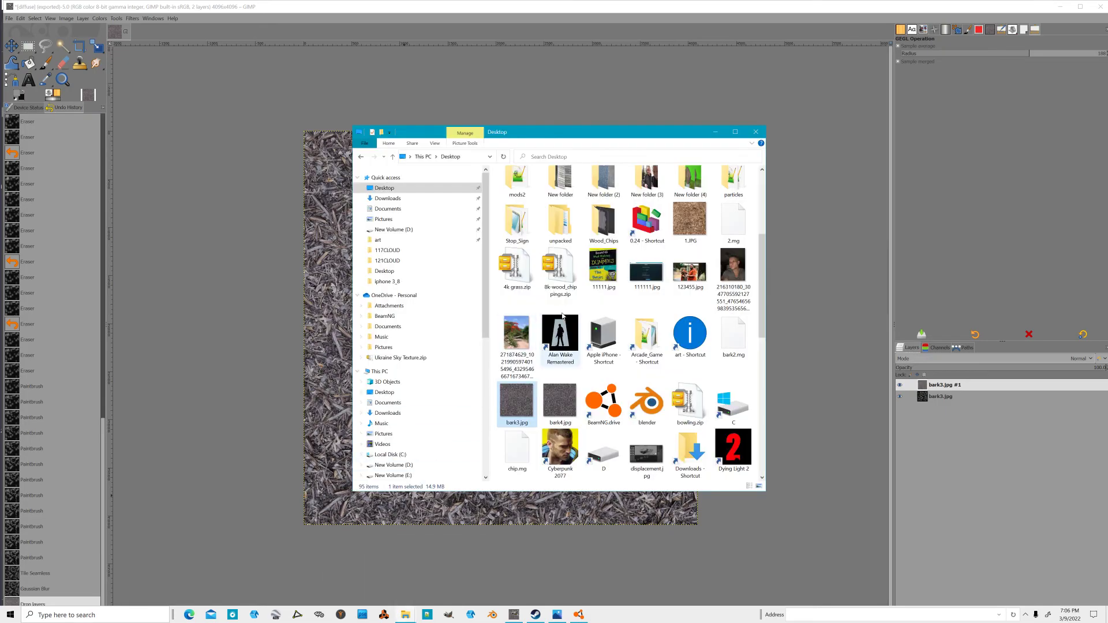
{"action": "left_click_drag", "start_coordinate": [689, 222], "coordinate": [336, 342]}
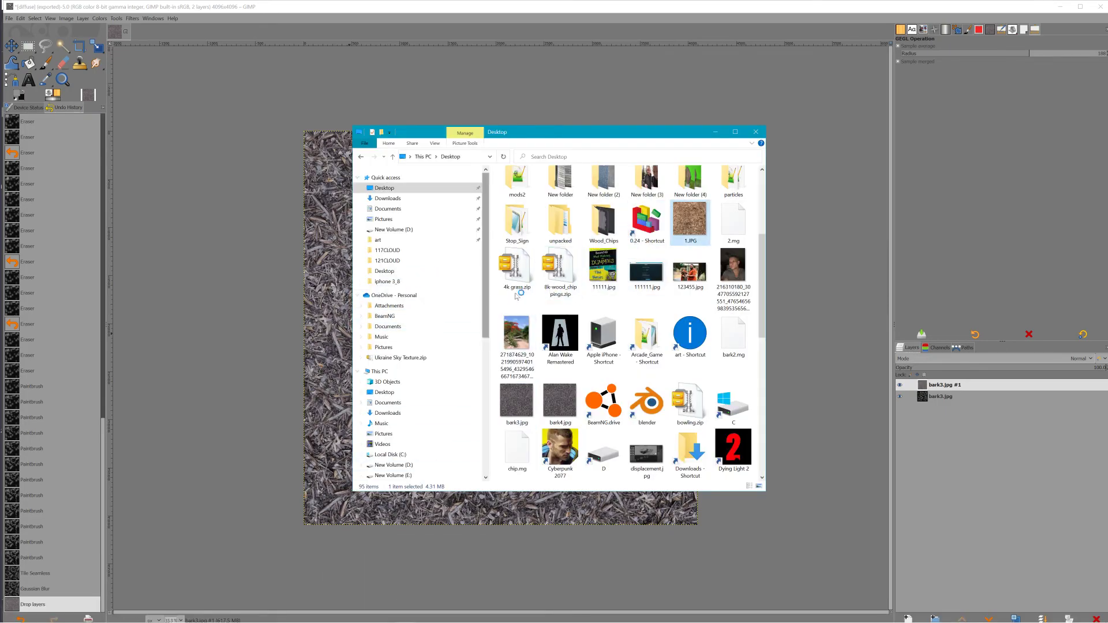
{"action": "key", "text": "ctrl+shift+f"}
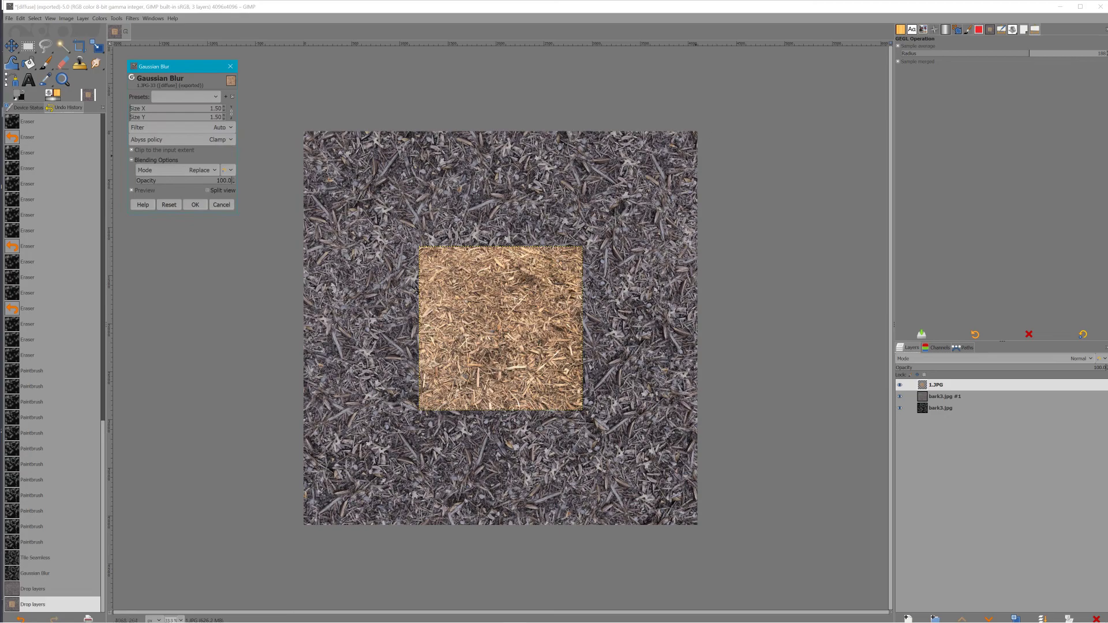
{"action": "left_click", "coordinate": [221, 205]}
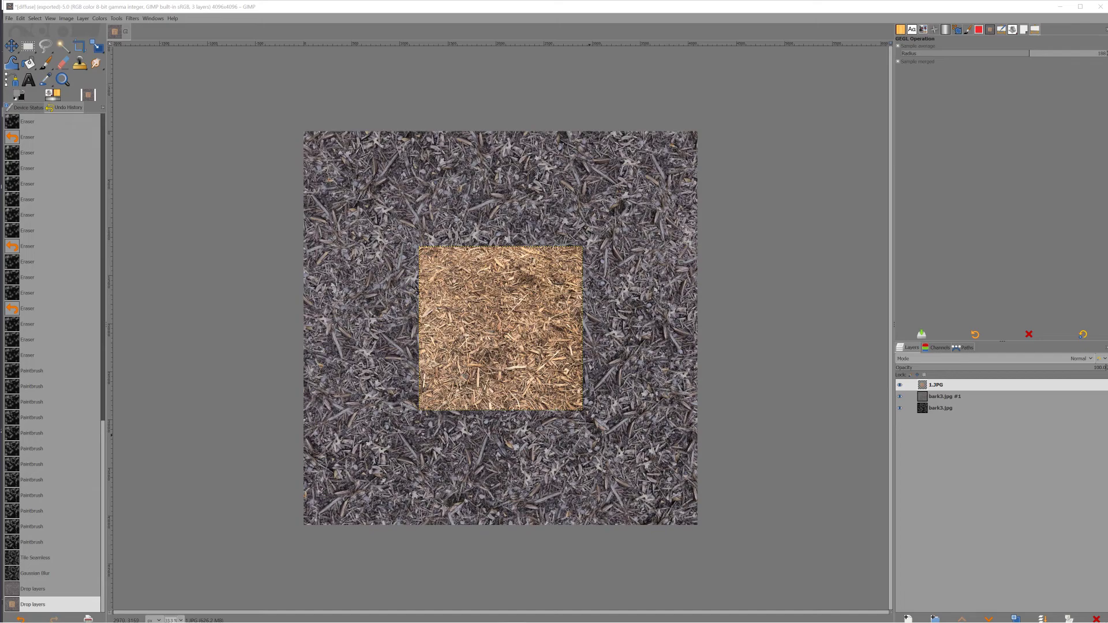
{"action": "left_click", "coordinate": [936, 387]}
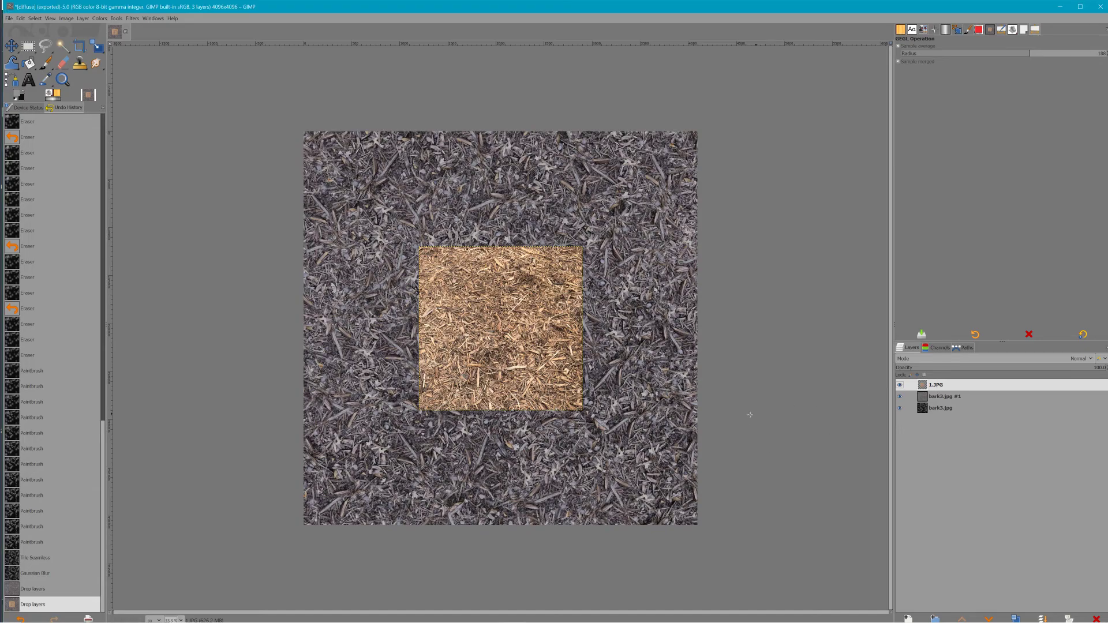
{"action": "key", "text": "shift+s"}
{"action": "left_click", "coordinate": [641, 309]}
{"action": "left_click_drag", "start_coordinate": [589, 252], "coordinate": [664, 82]}
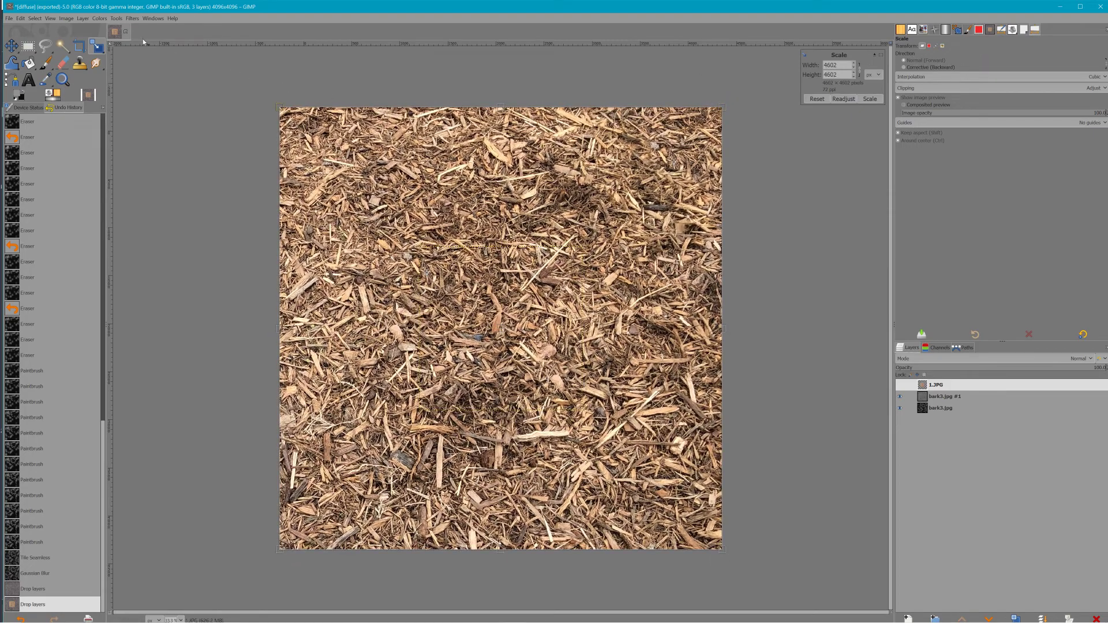
{"action": "right_click", "coordinate": [936, 383]}
{"action": "left_click", "coordinate": [944, 381]}
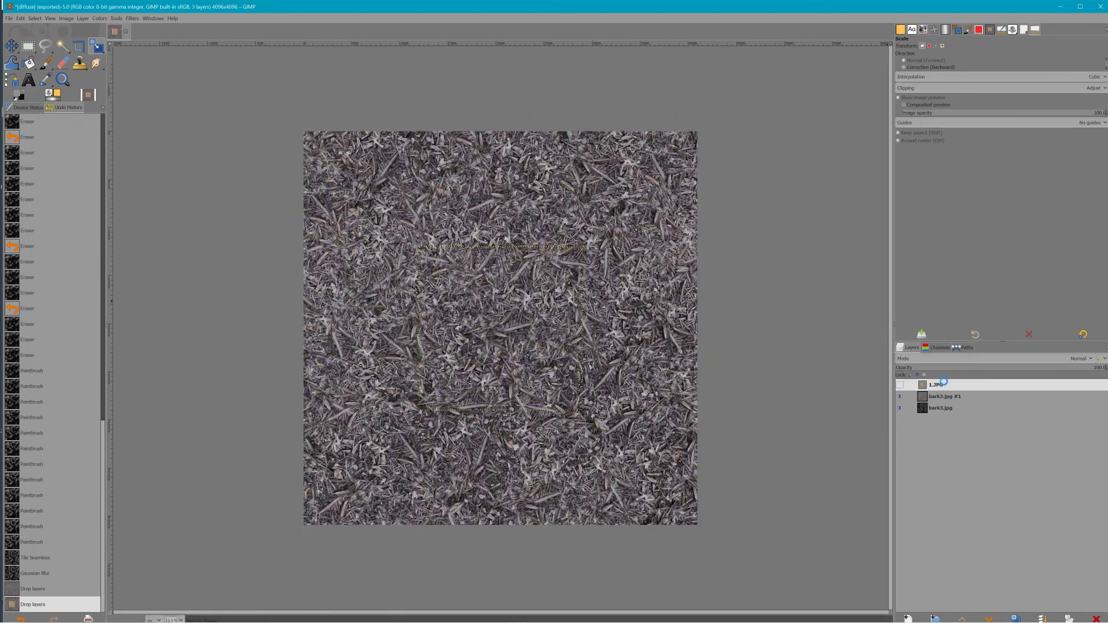
{"action": "key", "text": "ctrl+v"}
{"action": "key", "text": "ctrl+z"}
{"action": "key", "text": "ctrl+z"}
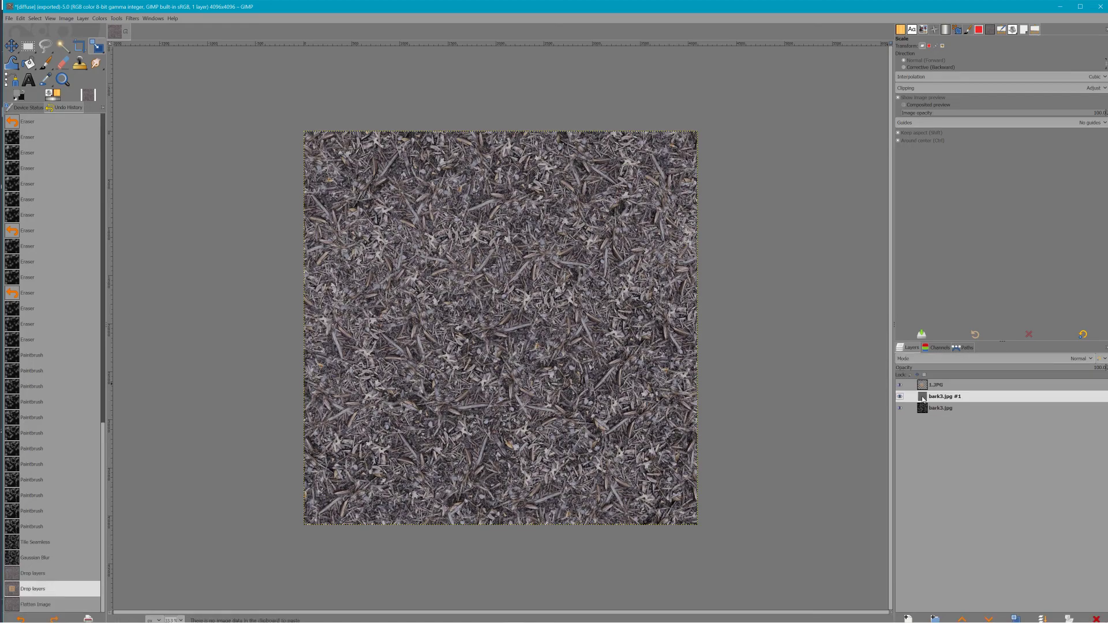
{"action": "key", "text": "ctrl+y"}
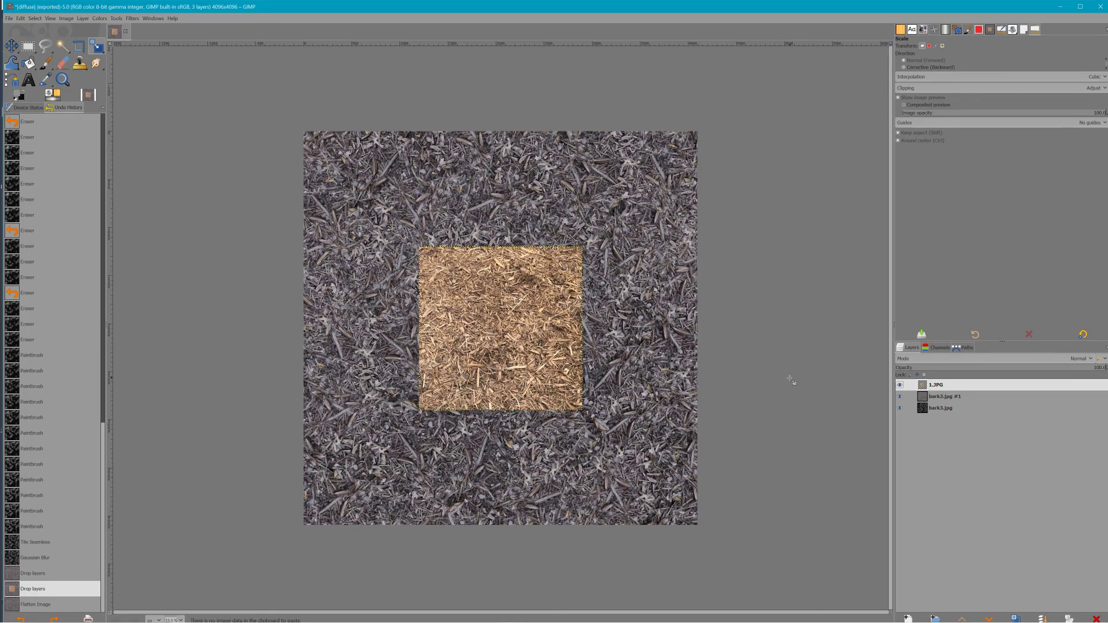
Scale the 1.JPG layer to 4362 x 4362 px so it covers the canvas, and flatten the image.
{"action": "left_click", "coordinate": [731, 375]}
{"action": "left_click_drag", "start_coordinate": [590, 256], "coordinate": [717, 126]}
{"action": "left_click", "coordinate": [12, 45]}
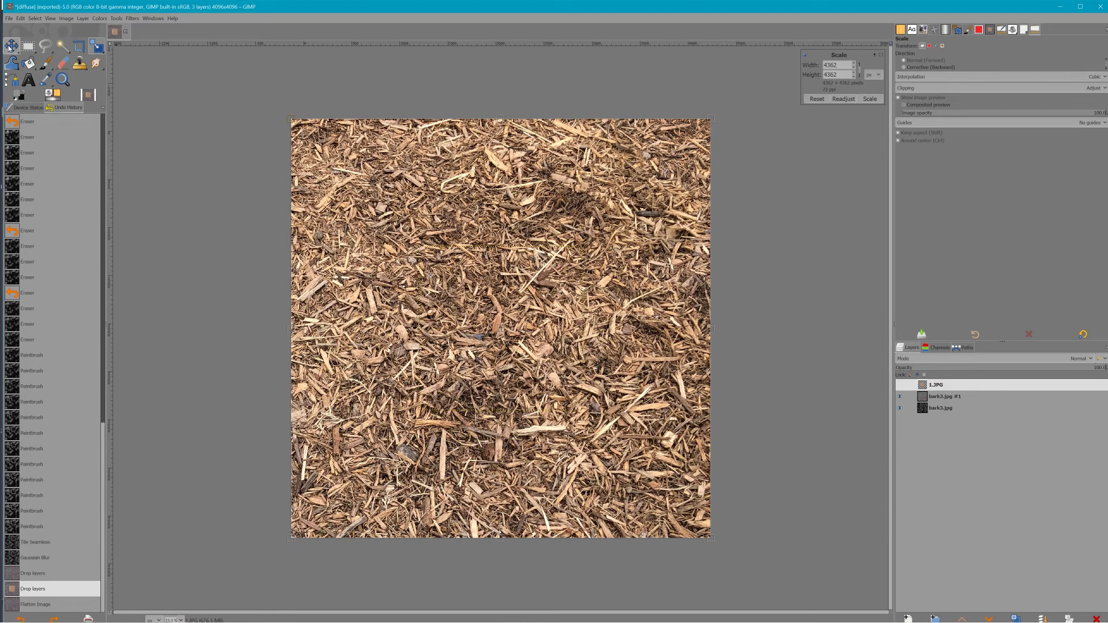
{"action": "right_click", "coordinate": [939, 385]}
{"action": "left_click", "coordinate": [946, 384]}
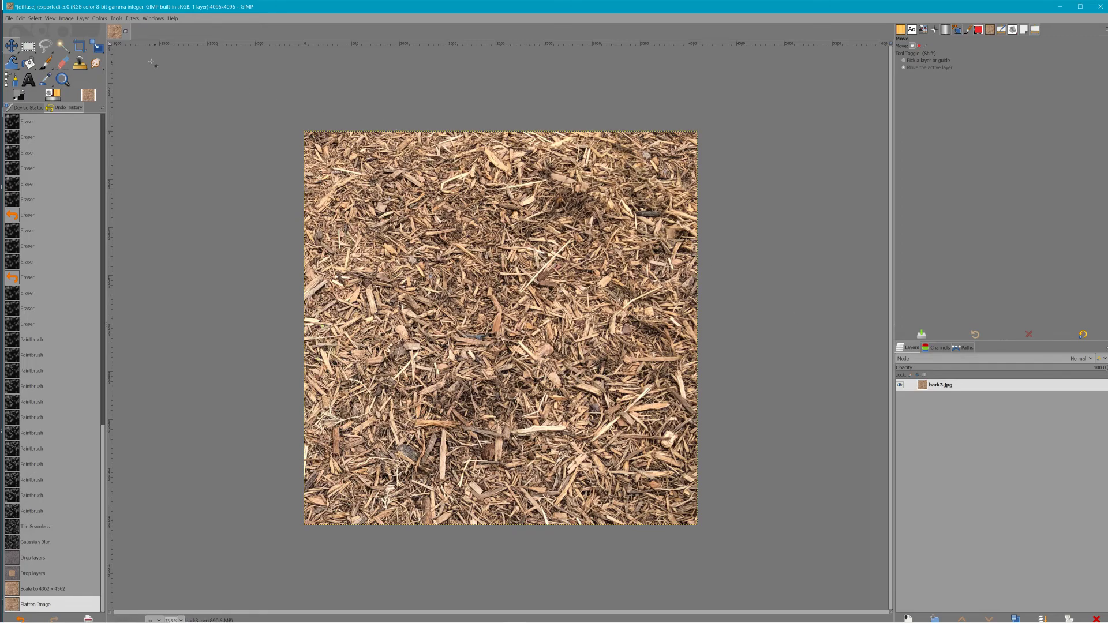
Apply the Tile Seamless filter to the flattened wood-chip image.
{"action": "left_click", "coordinate": [118, 19]}
{"action": "mouse_move", "coordinate": [127, 19]}
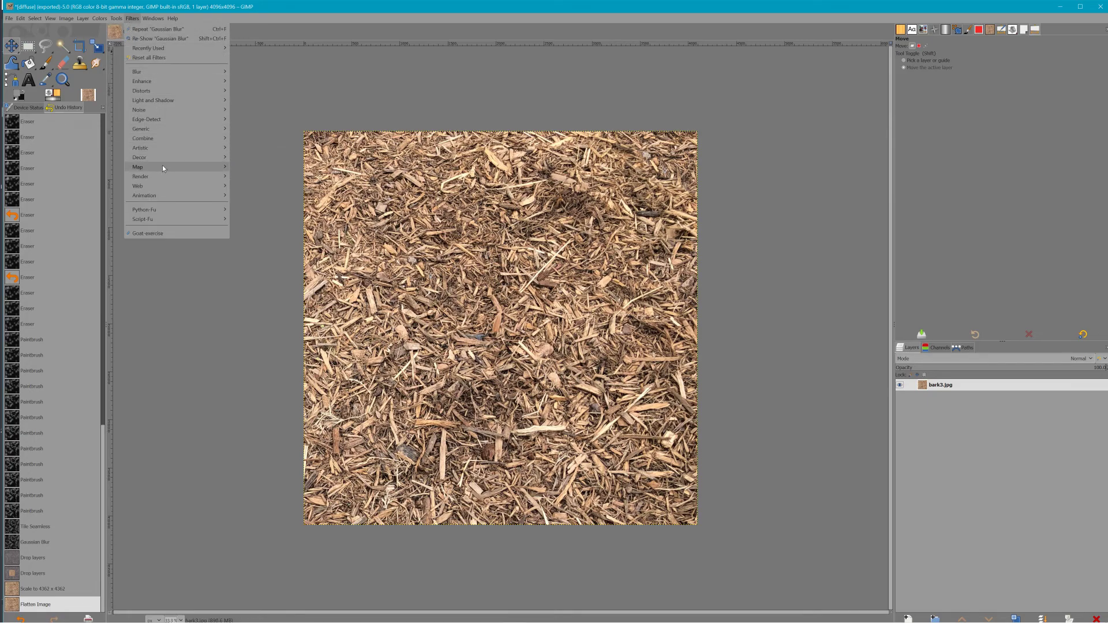
{"action": "mouse_move", "coordinate": [162, 166]}
{"action": "left_click", "coordinate": [265, 242]}
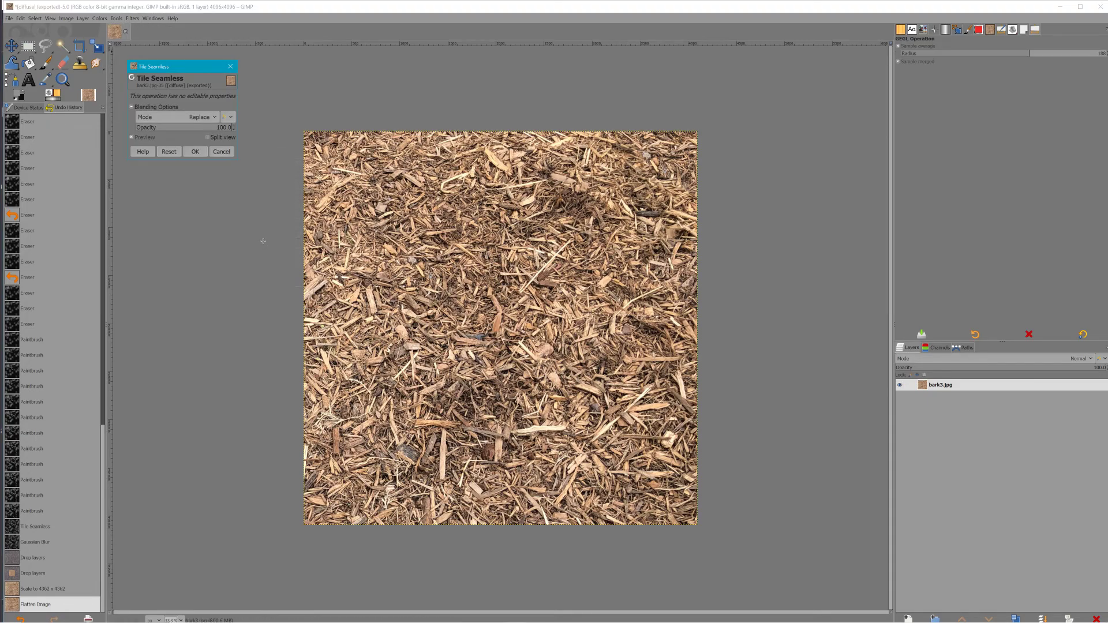
{"action": "left_click", "coordinate": [196, 152]}
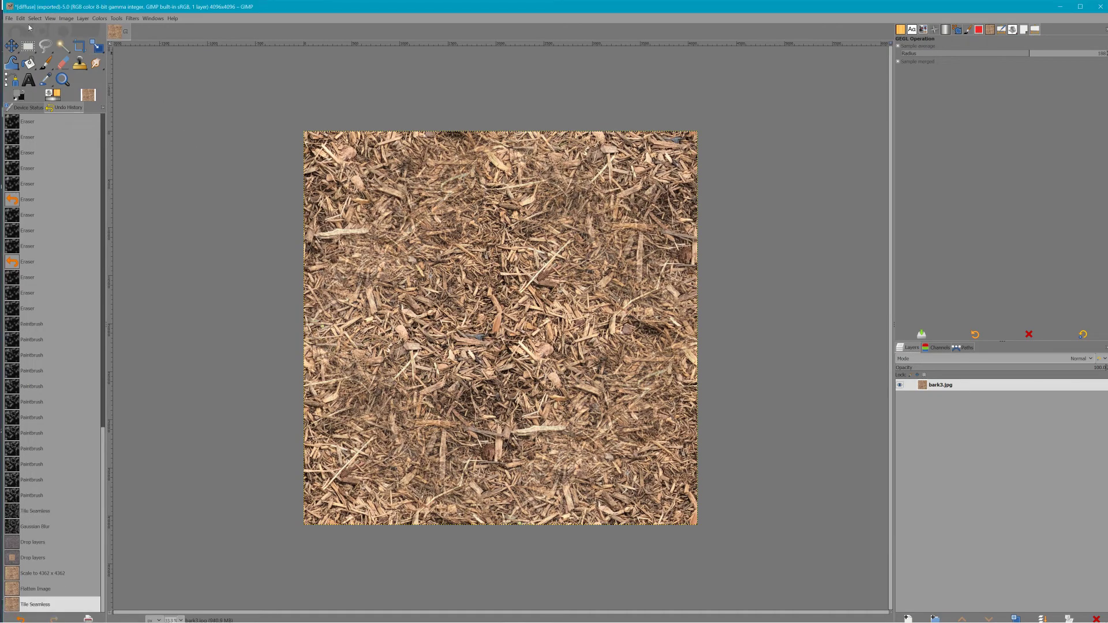
Export the seamless wood-chip image to the New_Terrain_Paint folder, replacing the existing diffuse.dds.
{"action": "left_click", "coordinate": [9, 17]}
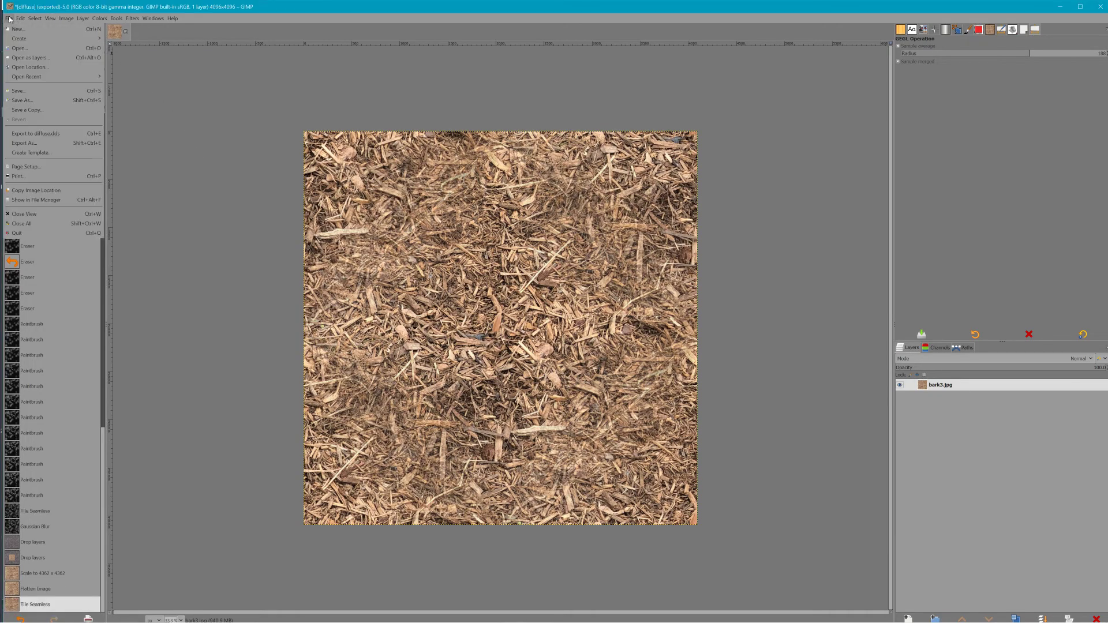
{"action": "left_click", "coordinate": [54, 143]}
{"action": "left_click", "coordinate": [262, 169]}
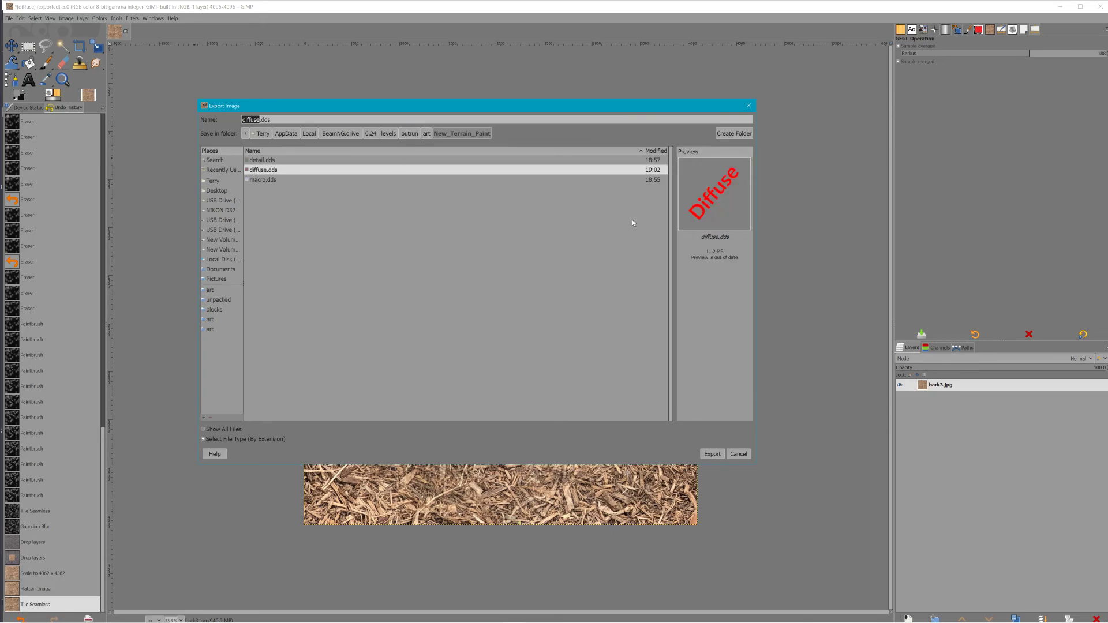
{"action": "left_click", "coordinate": [713, 450]}
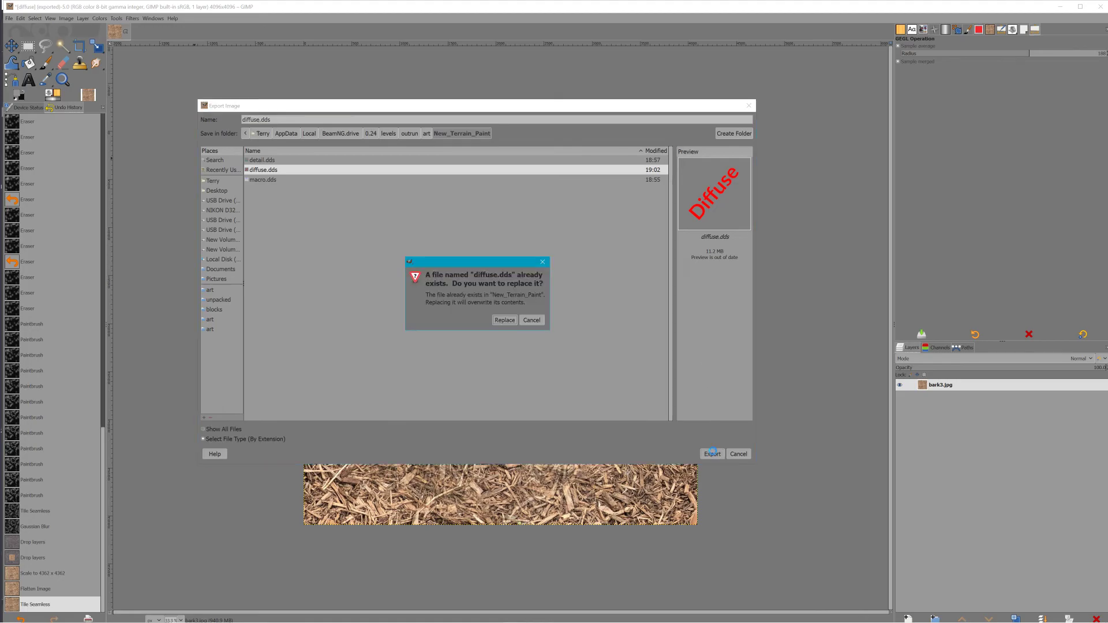
{"action": "left_click", "coordinate": [511, 321]}
Bring up the hidden DDS export options and complete the export with BC1 / DXT1 compression and generated mipmaps.
{"action": "key", "text": "super+Tab"}
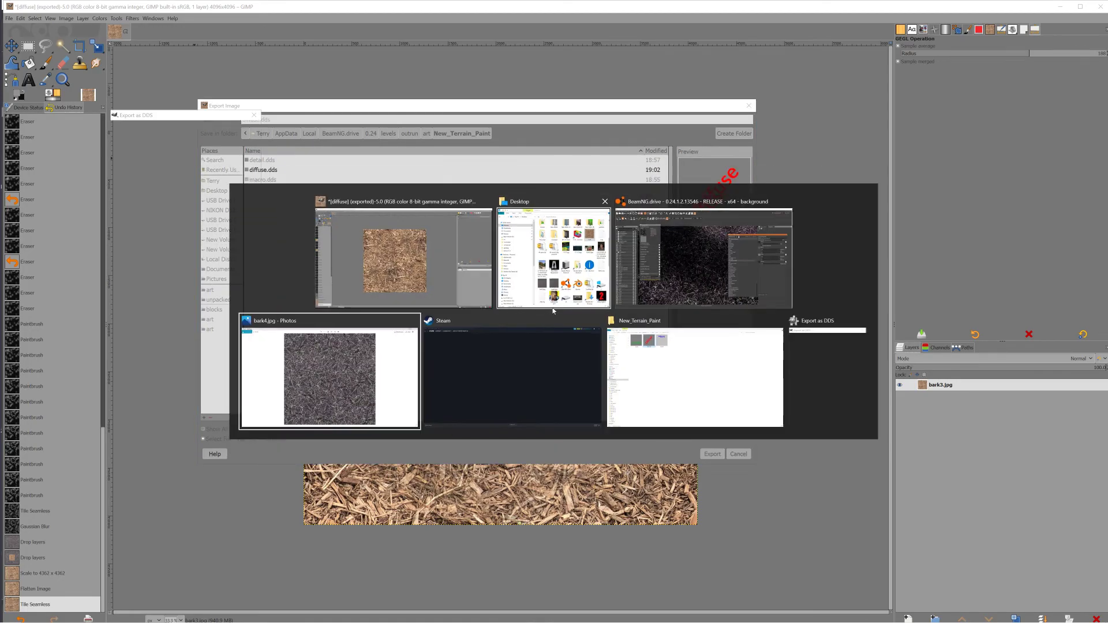
{"action": "left_click", "coordinate": [508, 369]}
{"action": "key", "text": "alt+Tab"}
{"action": "key", "text": "alt+Tab"}
{"action": "key", "text": "alt+Tab"}
{"action": "key", "text": "alt+Tab"}
{"action": "key", "text": "alt+Tab"}
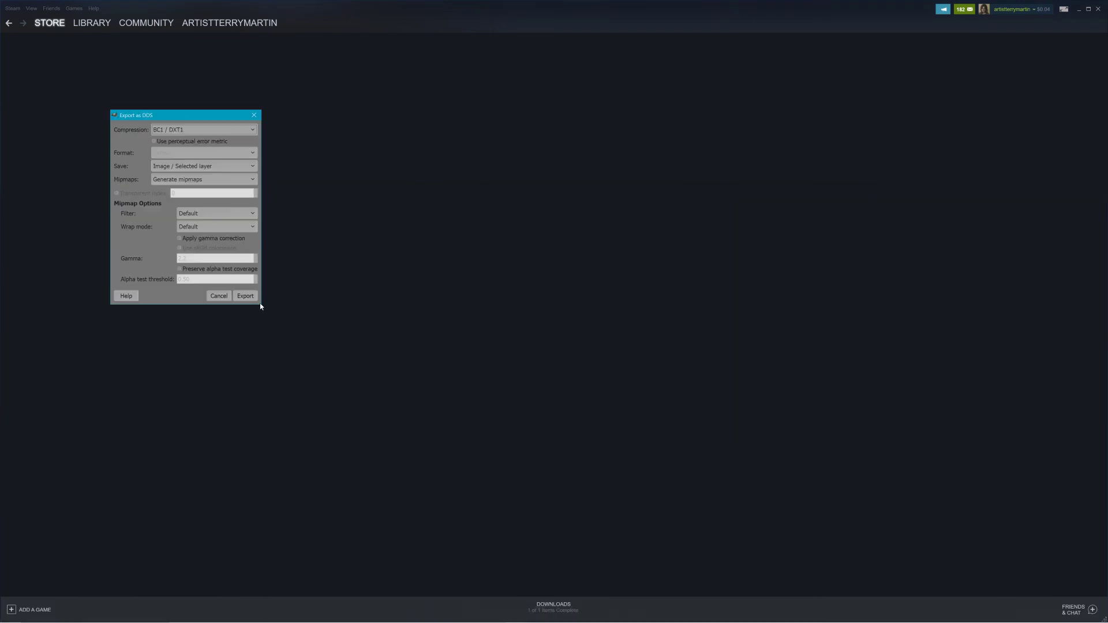
{"action": "left_click", "coordinate": [245, 296]}
Switch back to BeamNG.drive and examine the wood-chip terrain paint near the ground and toward the horizon.
{"action": "key", "text": "alt+Tab"}
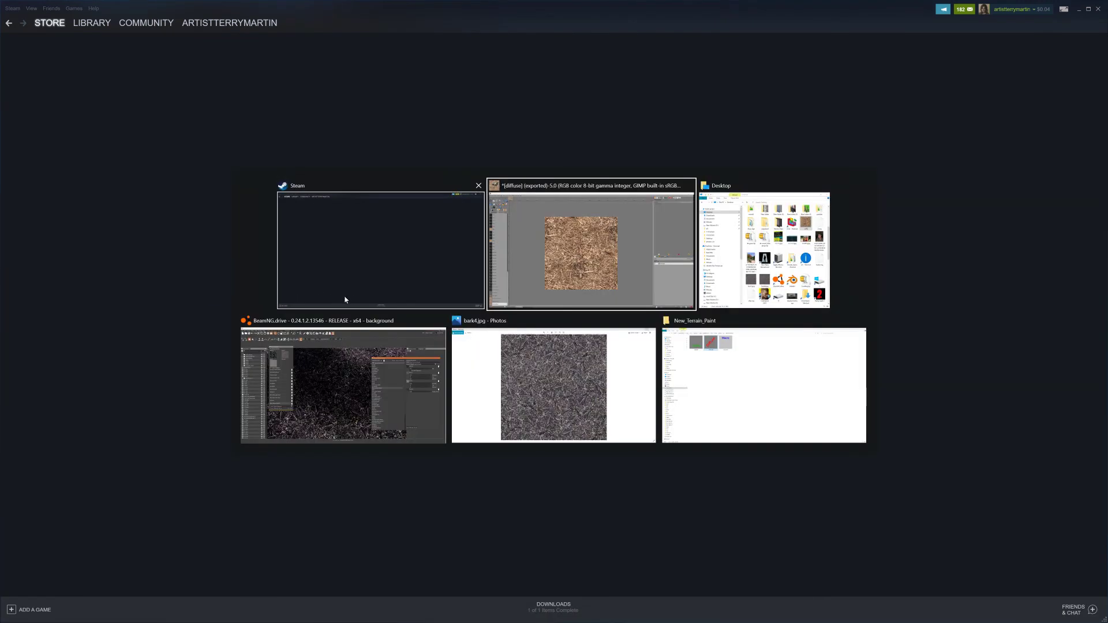
{"action": "key", "text": "alt+Tab"}
{"action": "key", "text": "alt+Tab"}
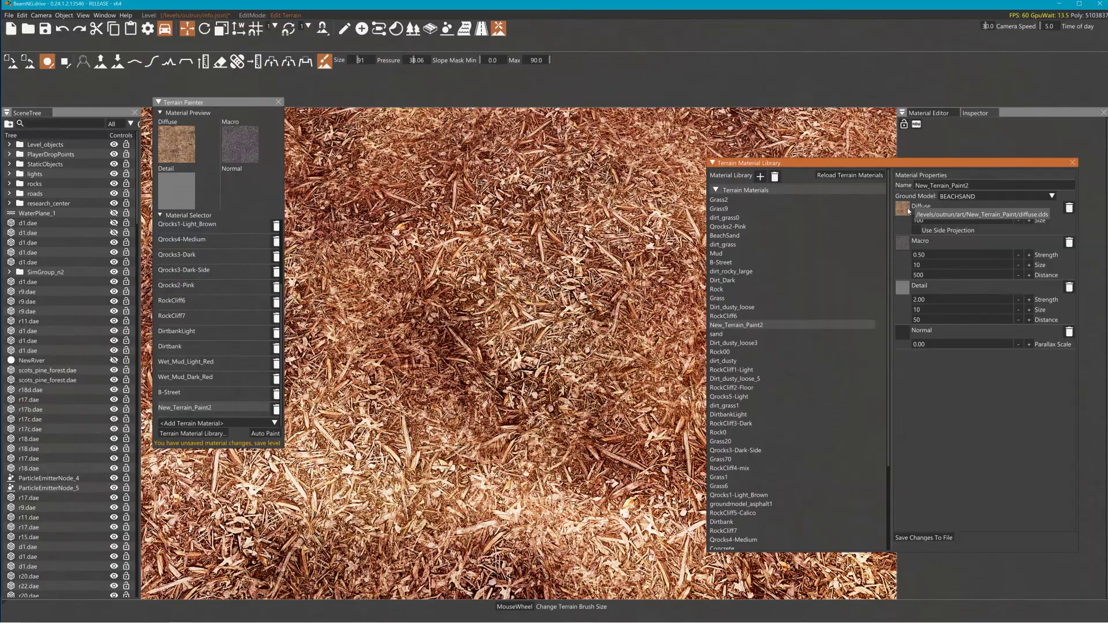
{"action": "key", "text": "w"}
{"action": "right_click_drag", "start_coordinate": [647, 236], "coordinate": [649, 162]}
{"action": "key", "text": "s"}
{"action": "key", "text": "s"}
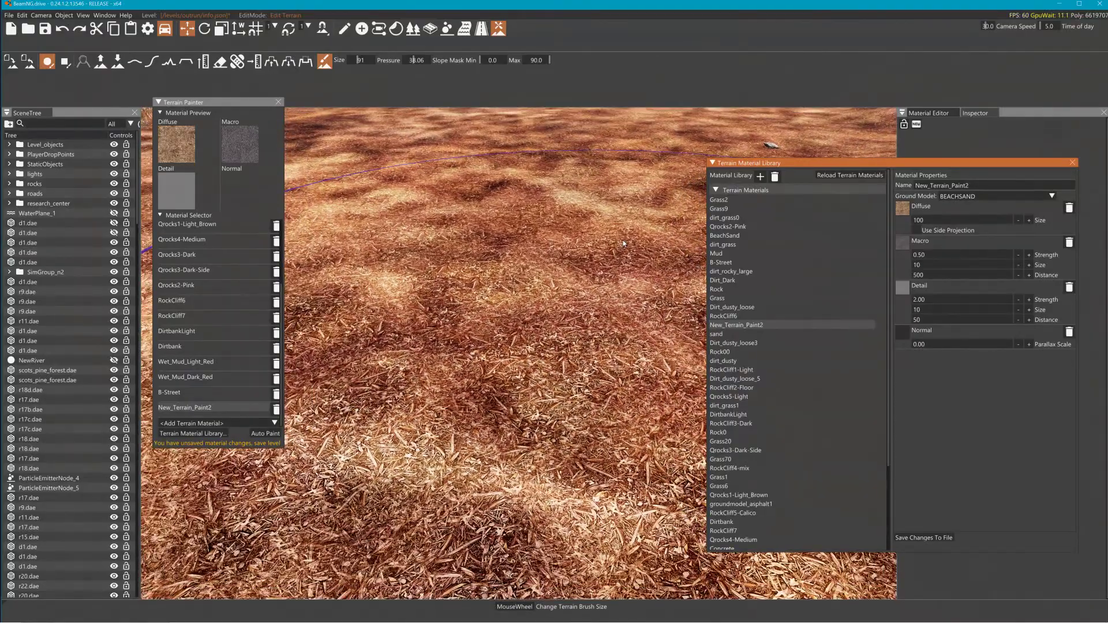
{"action": "key", "text": "s"}
{"action": "key", "text": "s"}
{"action": "right_click_drag", "start_coordinate": [600, 247], "coordinate": [607, 278]}
{"action": "key", "text": "w"}
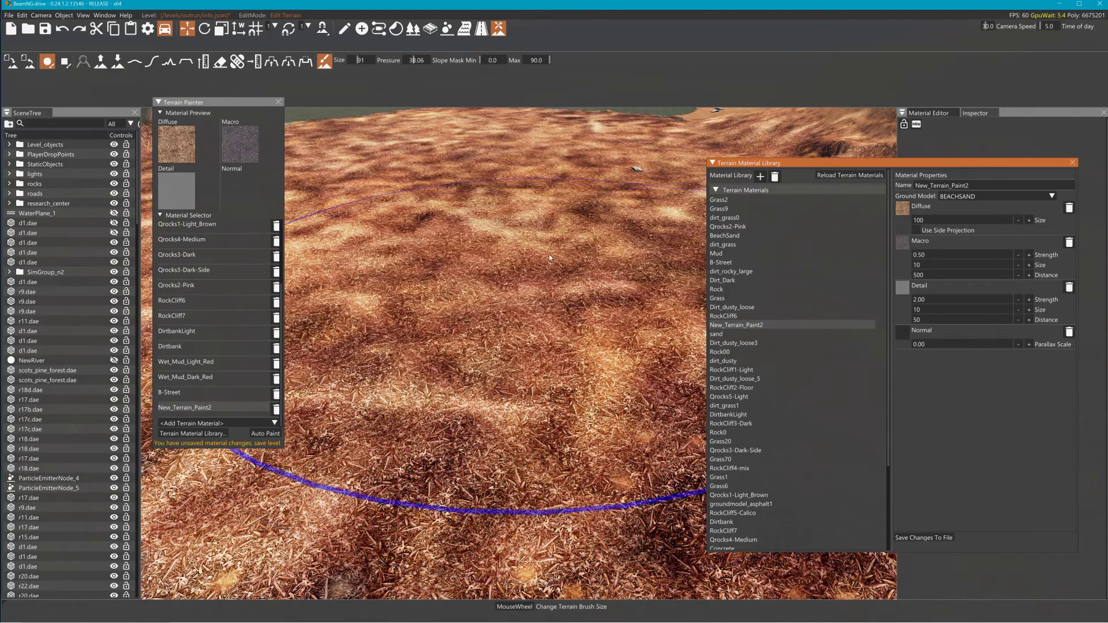
Examine how the wood-chip diffuse pattern repeats across the painted areas from progressively higher above the level.
{"action": "key", "text": "s"}
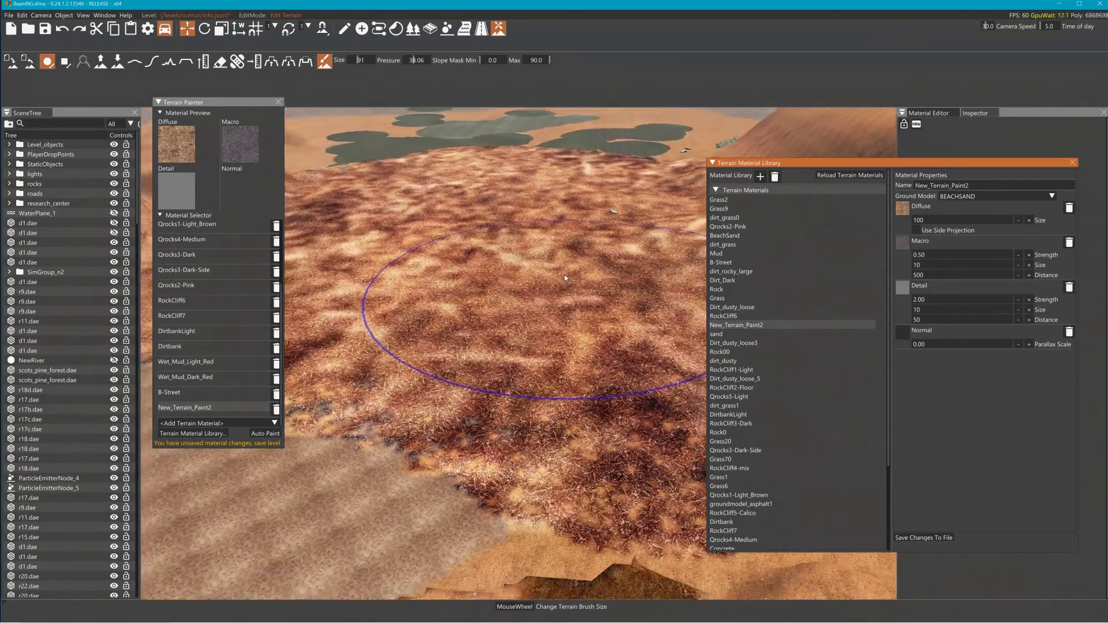
{"action": "key", "text": "s"}
{"action": "mouse_move", "coordinate": [565, 275]}
{"action": "right_mouse_down"}
{"action": "mouse_move", "coordinate": [565, 214]}
{"action": "mouse_move", "coordinate": [590, 283]}
{"action": "right_mouse_up"}
{"action": "key", "text": "s"}
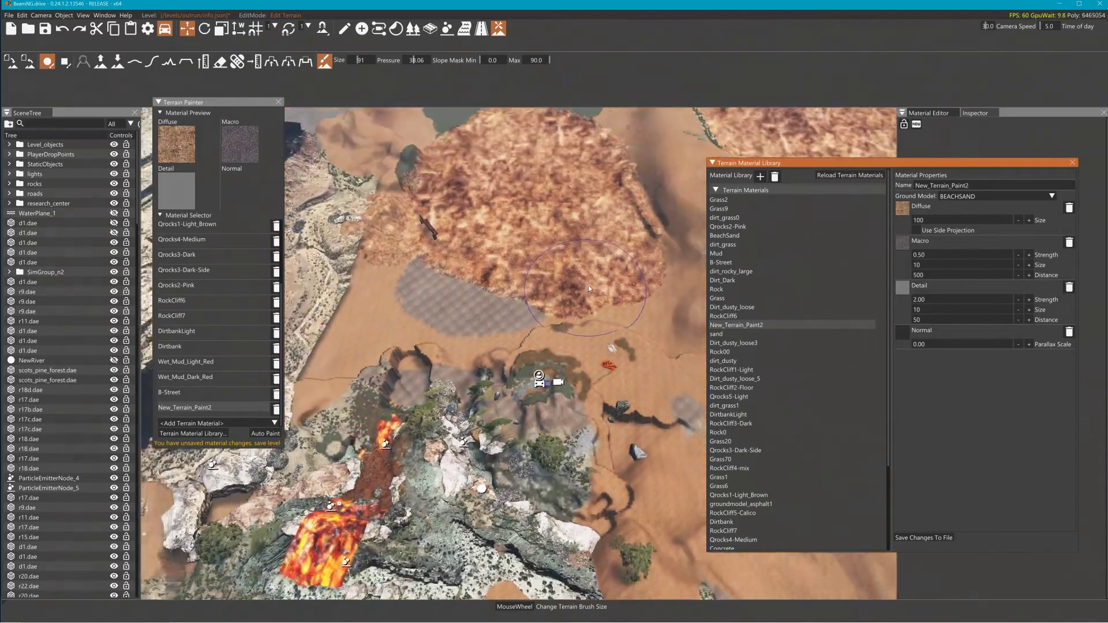
{"action": "key", "text": "s"}
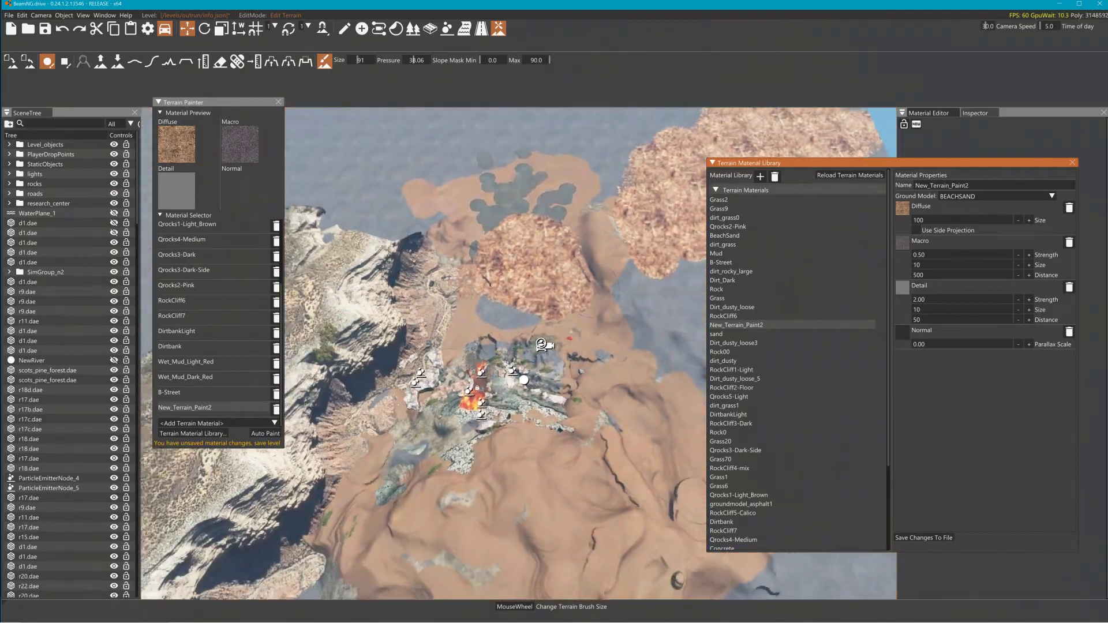
{"action": "key", "text": "s"}
{"action": "mouse_move", "coordinate": [600, 292]}
{"action": "right_mouse_down"}
{"action": "mouse_move", "coordinate": [620, 283]}
{"action": "mouse_move", "coordinate": [601, 292]}
{"action": "right_mouse_up"}
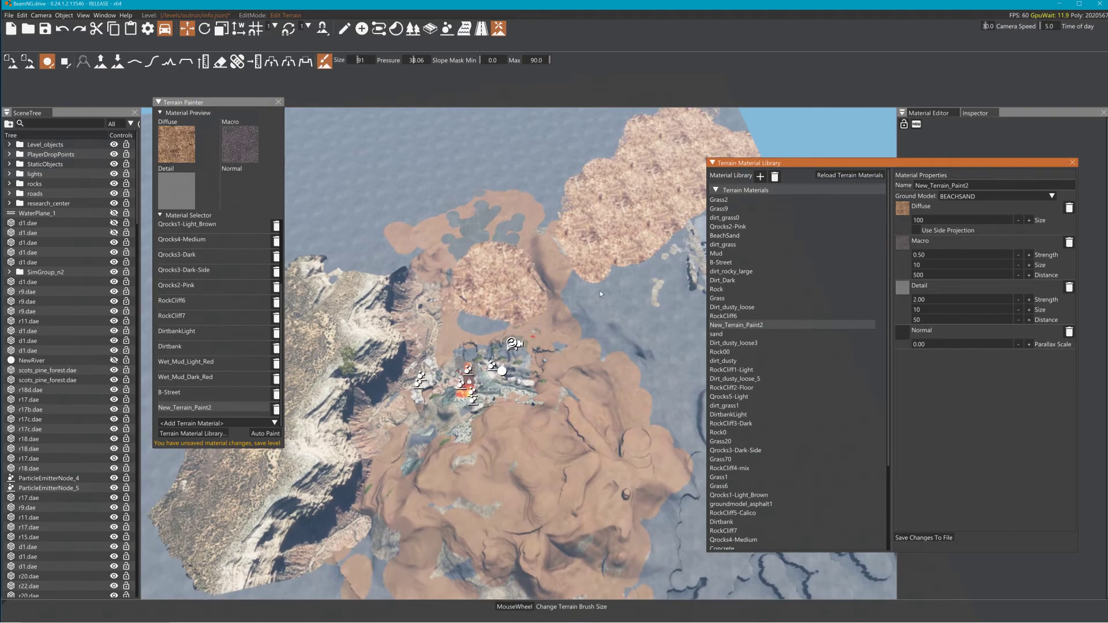
Set New_Terrain_Paint2's diffuse size to 1000 and save the material changes to file.
{"action": "left_click", "coordinate": [918, 220]}
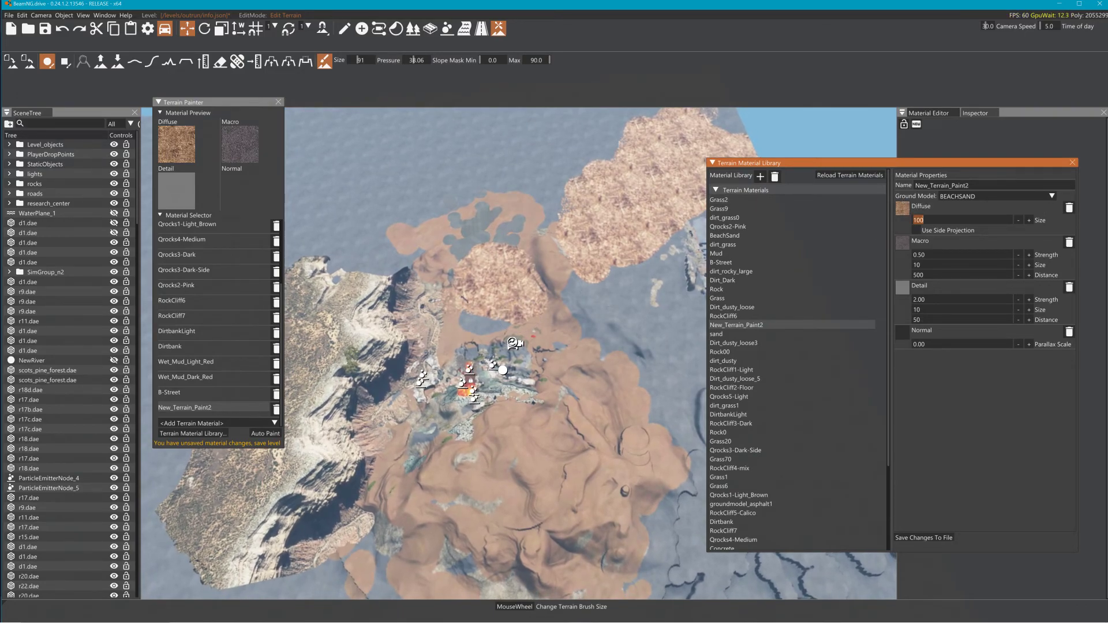
{"action": "type", "text": "1000"}
{"action": "left_click", "coordinate": [923, 537]}
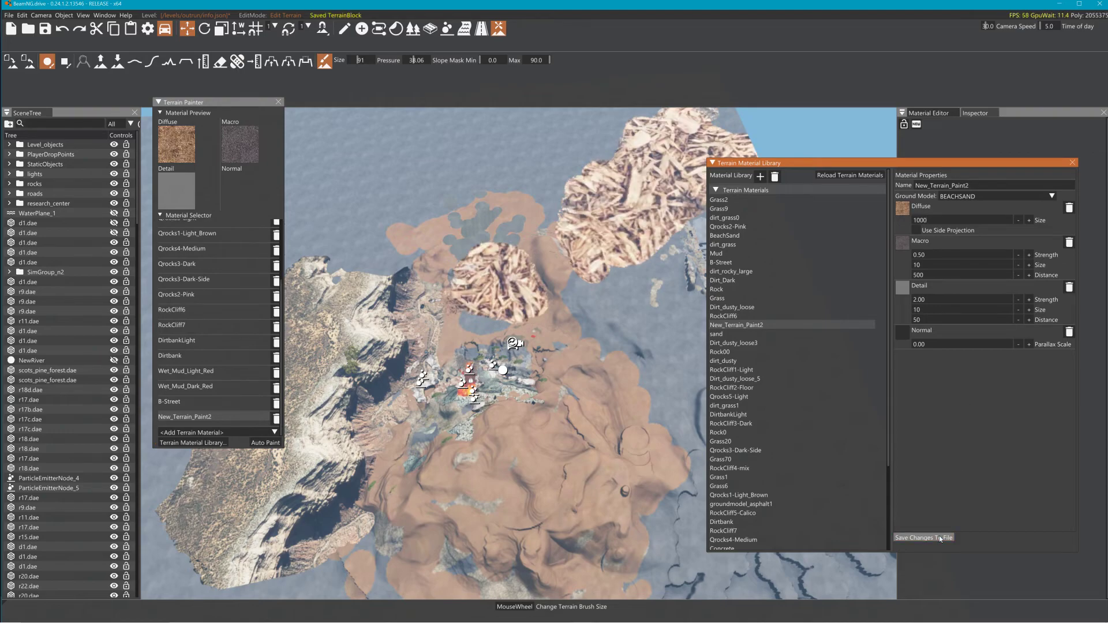
Enlarge the terrain brush and paint New_Terrain_Paint2 across the gap joining the two wood-chip patches.
{"action": "scroll", "coordinate": [560, 251], "scroll_direction": "up", "scroll_amount": 2}
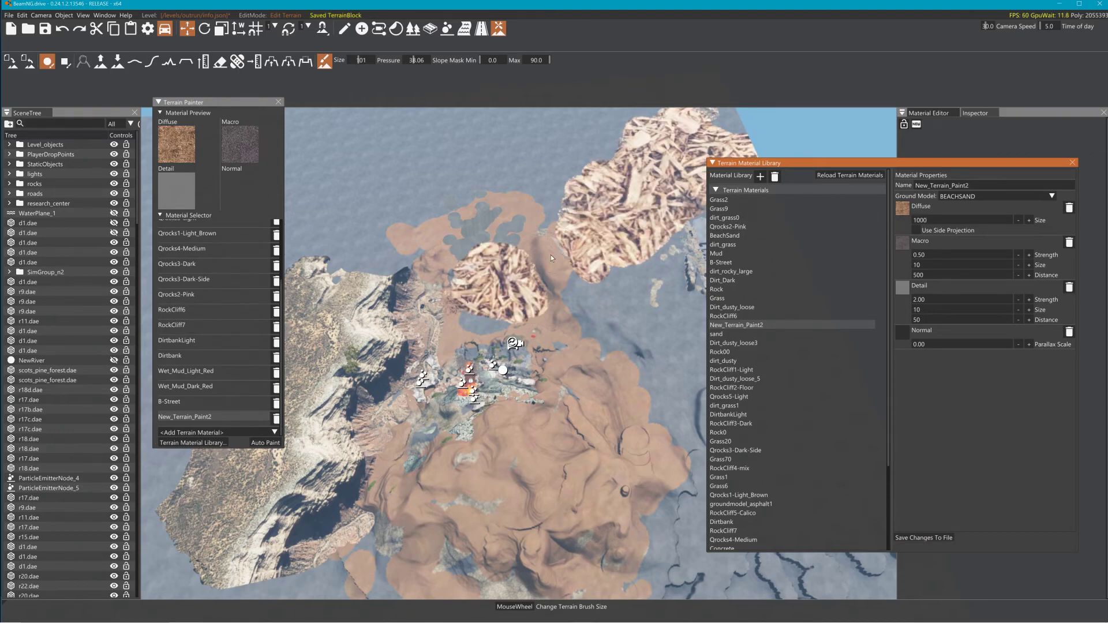
{"action": "mouse_move", "coordinate": [556, 233]}
{"action": "left_mouse_down"}
{"action": "mouse_move", "coordinate": [568, 181]}
{"action": "mouse_move", "coordinate": [515, 188]}
{"action": "mouse_move", "coordinate": [468, 238]}
{"action": "mouse_move", "coordinate": [560, 277]}
{"action": "mouse_move", "coordinate": [609, 274]}
{"action": "mouse_move", "coordinate": [608, 293]}
{"action": "left_mouse_up"}
{"action": "mouse_move", "coordinate": [574, 189]}
{"action": "left_mouse_down"}
{"action": "mouse_move", "coordinate": [572, 162]}
{"action": "mouse_move", "coordinate": [519, 171]}
{"action": "left_mouse_up"}
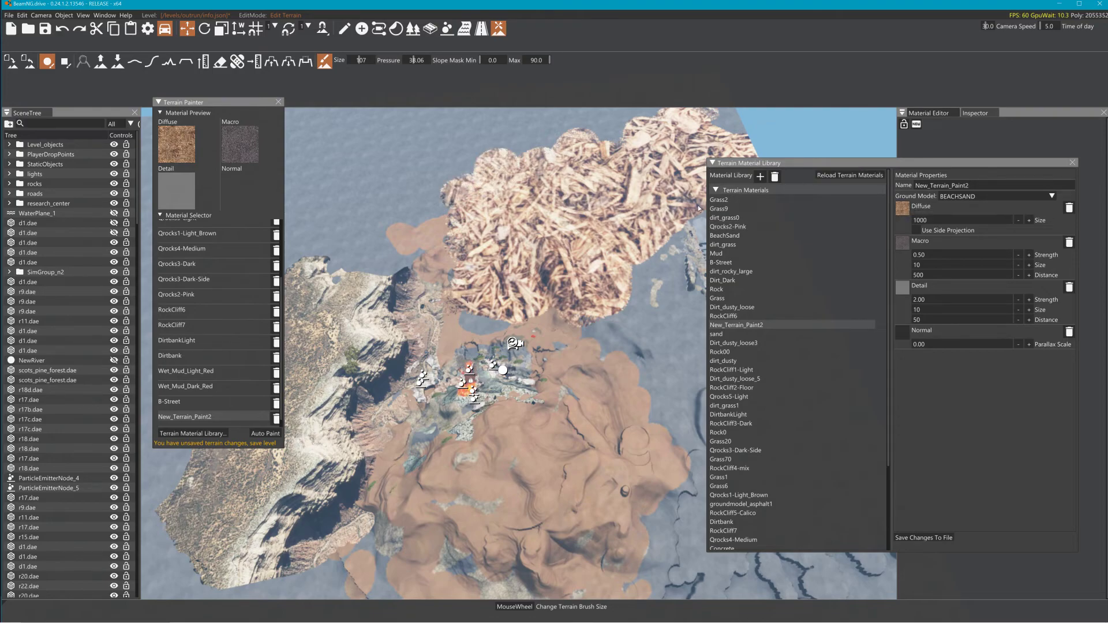
Set New_Terrain_Paint2's diffuse size to 50 and save the material changes to file.
{"action": "double_click", "coordinate": [922, 219]}
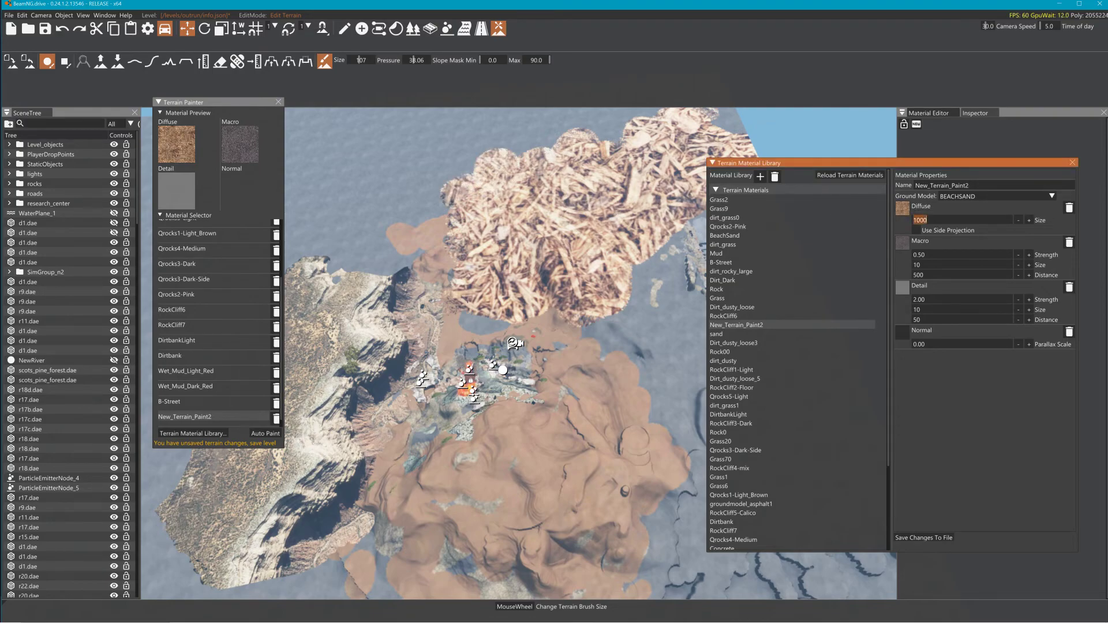
{"action": "type", "text": "50"}
{"action": "left_click", "coordinate": [933, 538]}
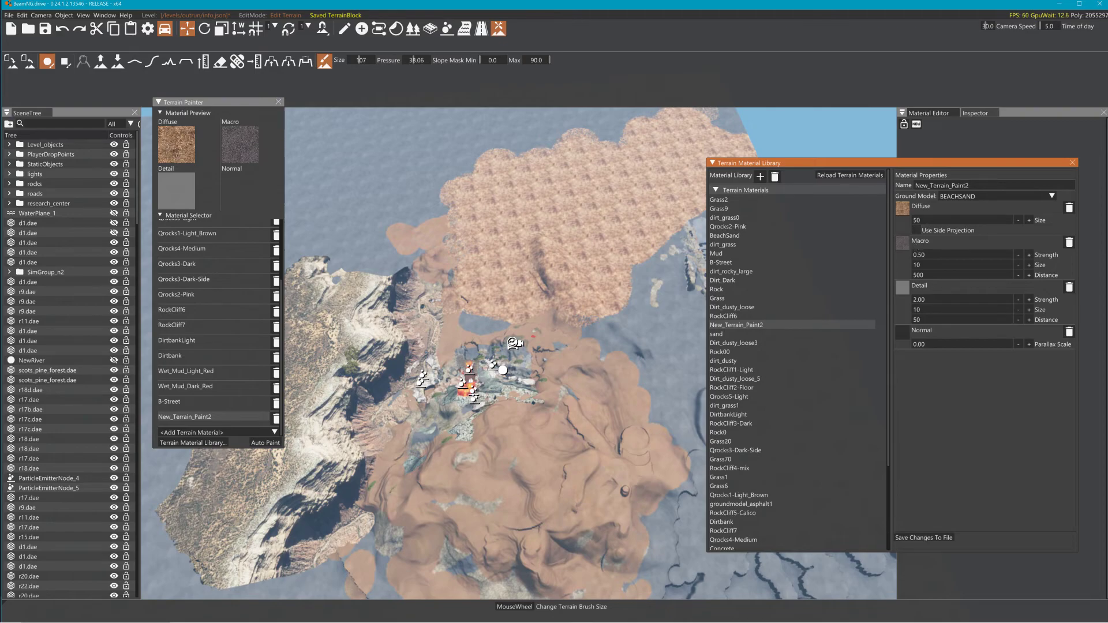
{"action": "left_click", "coordinate": [918, 220]}
Examine the wood-chip paint's tiling and detail while descending from high above the level to close to the ground.
{"action": "right_click", "coordinate": [622, 352]}
{"action": "key", "text": "w"}
{"action": "mouse_move", "coordinate": [622, 351]}
{"action": "right_mouse_down"}
{"action": "mouse_move", "coordinate": [653, 348]}
{"action": "mouse_move", "coordinate": [622, 349]}
{"action": "right_mouse_up"}
{"action": "key", "text": "w"}
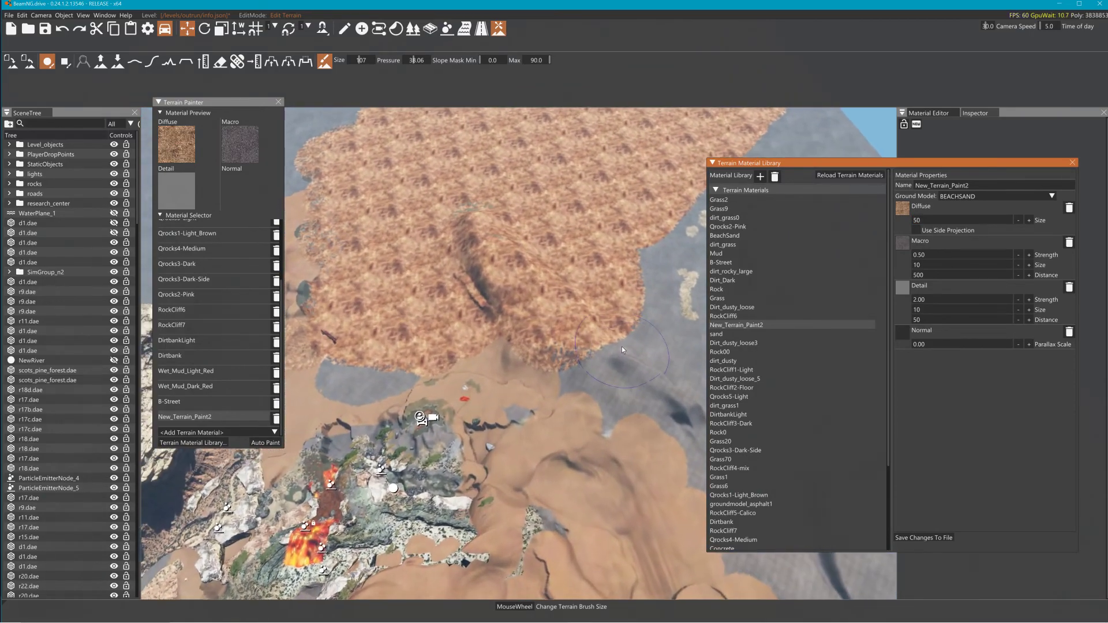
{"action": "key", "text": "w"}
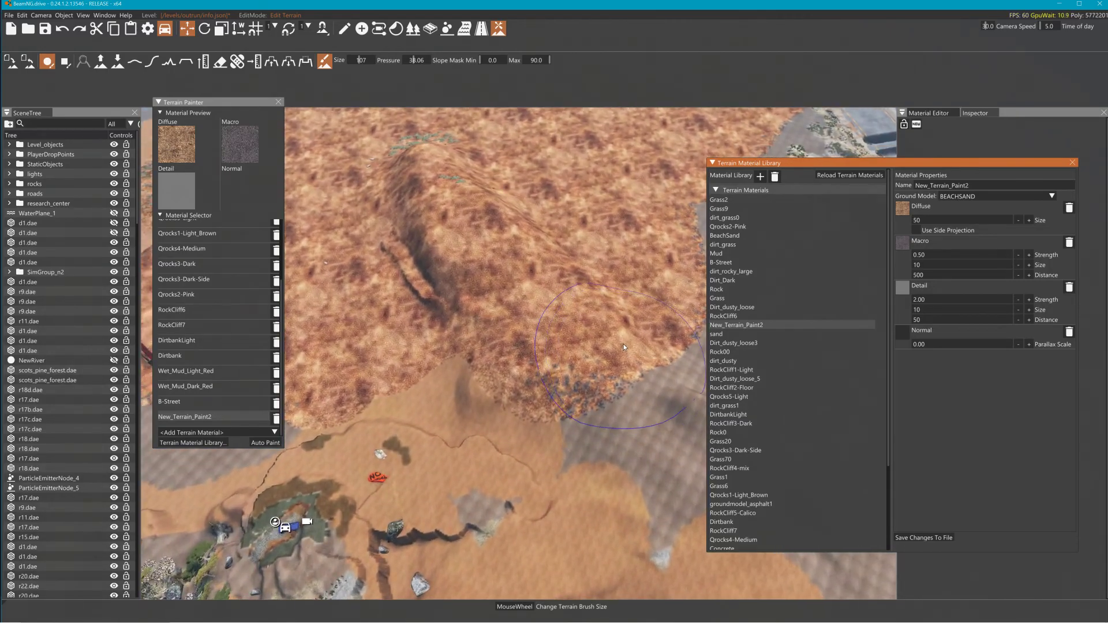
{"action": "key", "text": "w"}
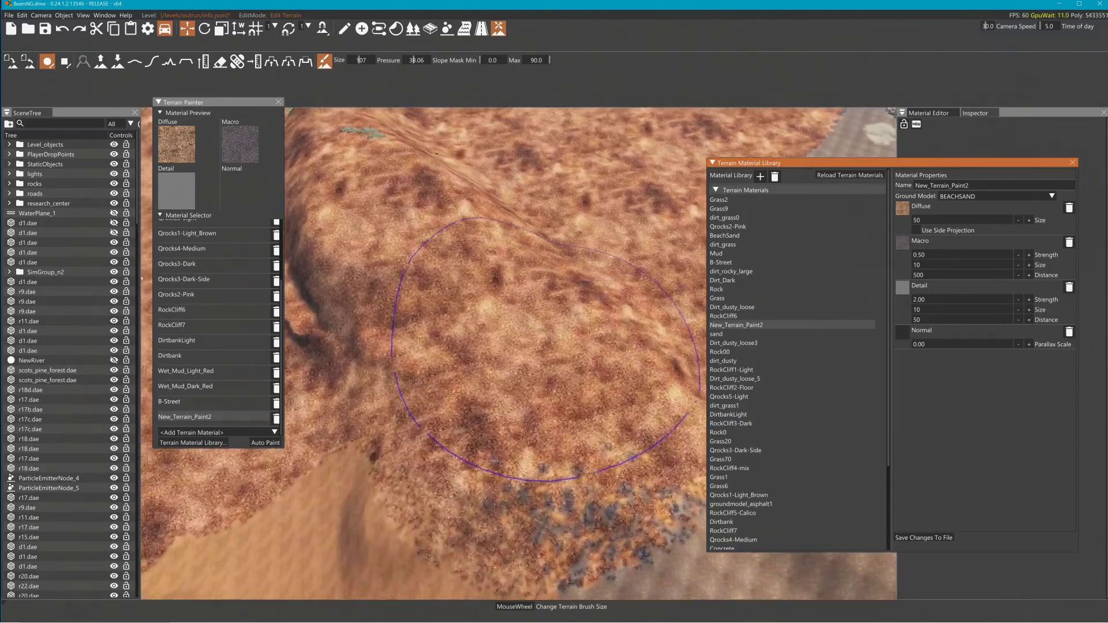
{"action": "key", "text": "w"}
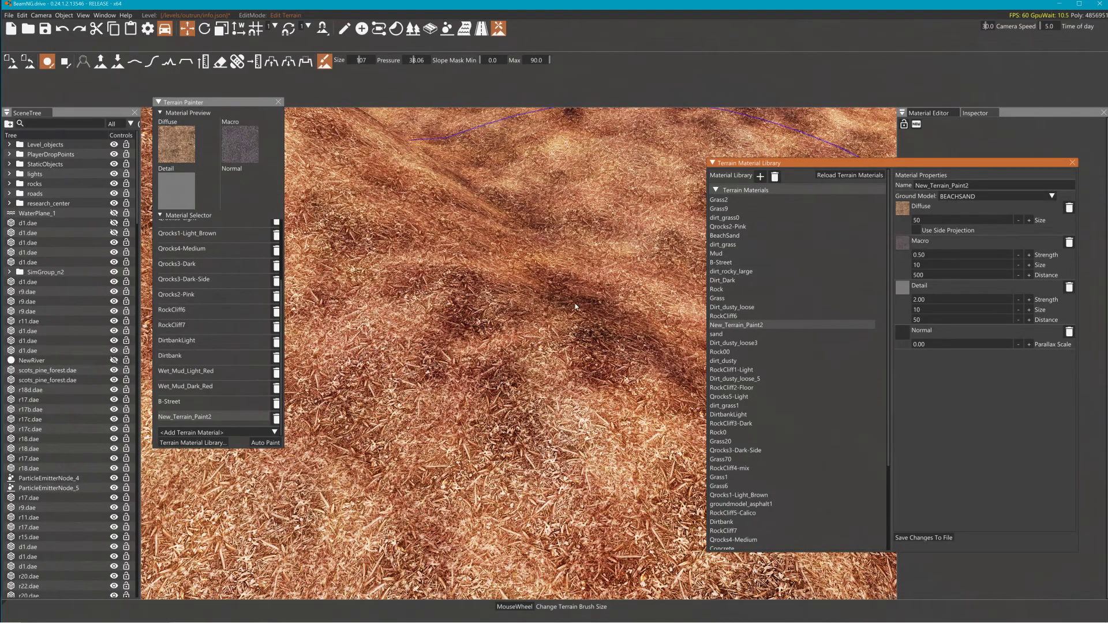
{"action": "key", "text": "w"}
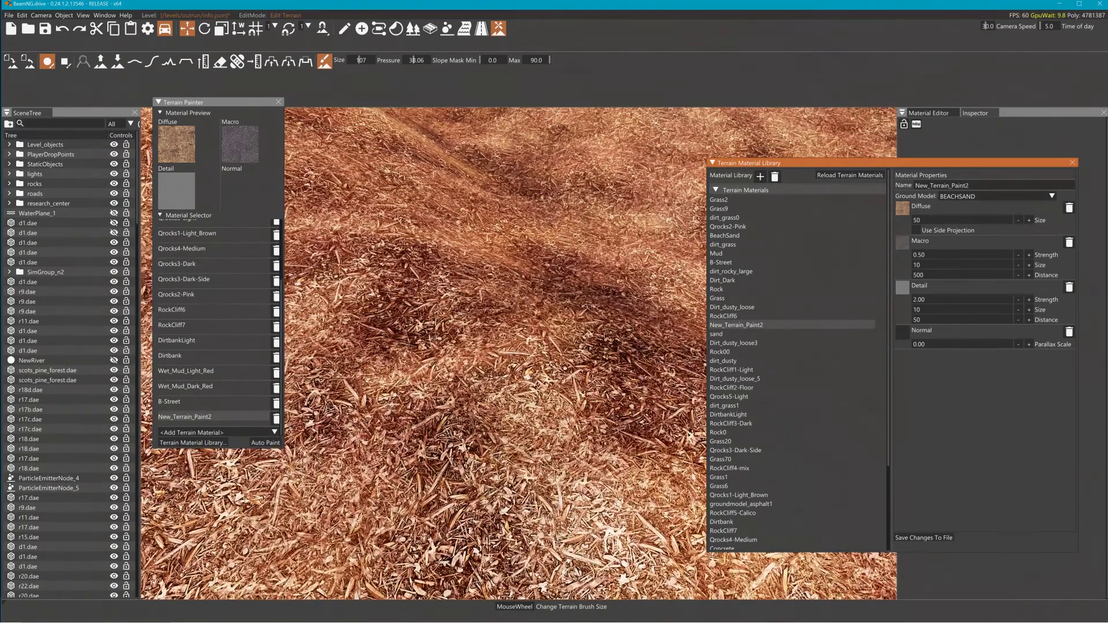
{"action": "key", "text": "s"}
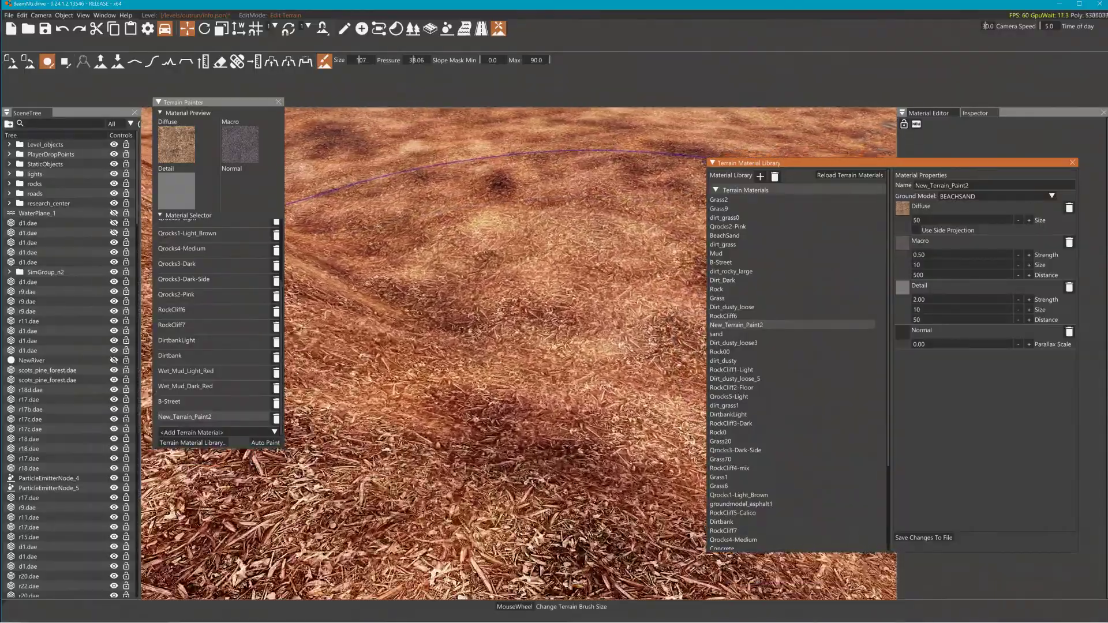
{"action": "key", "text": "w"}
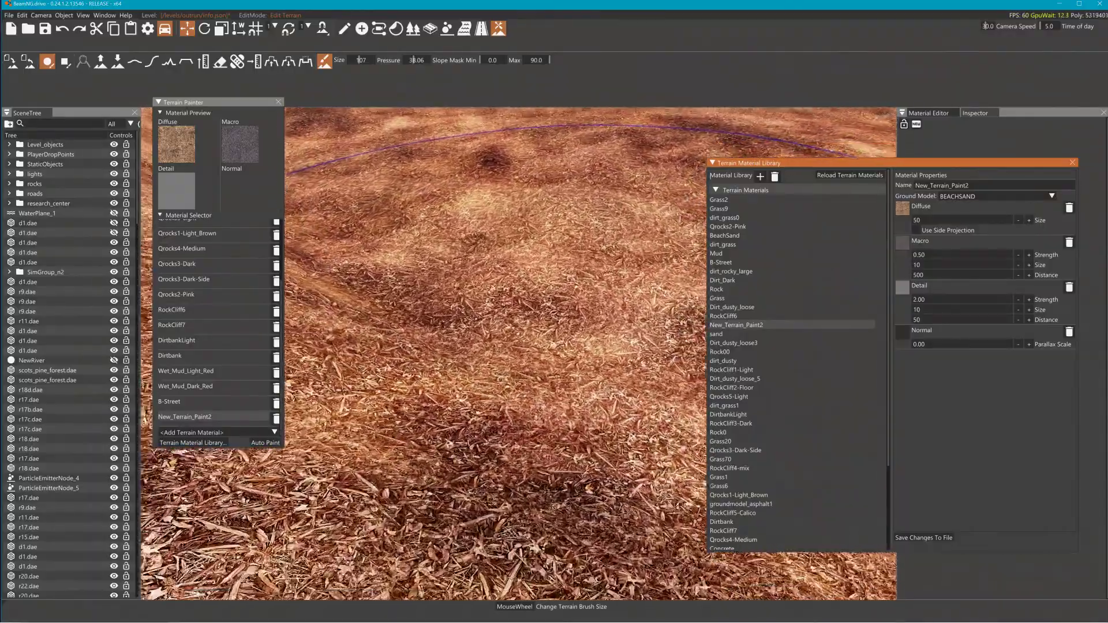
{"action": "key", "text": "w"}
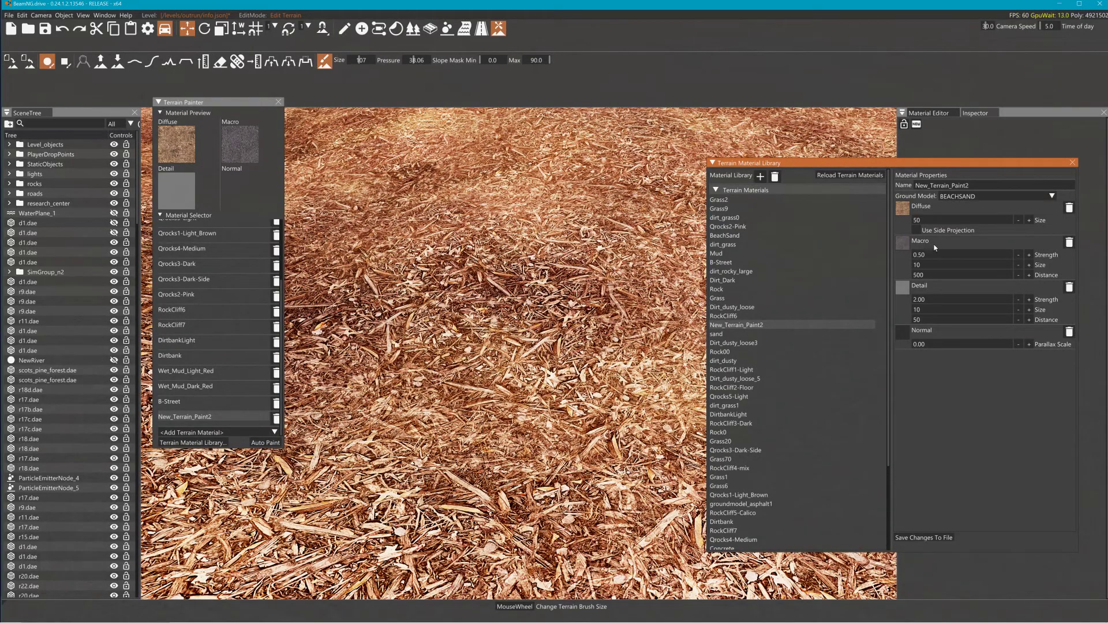
Switch to GIMP and open the recent macro.dds texture, accepting the DDS load options.
{"action": "key", "text": "alt+Tab"}
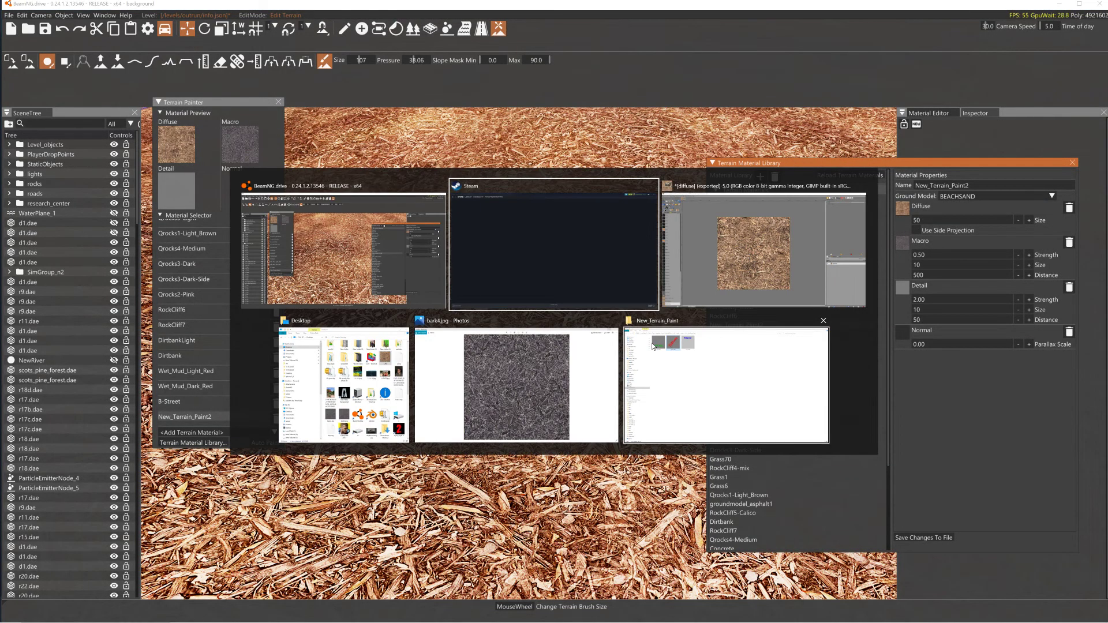
{"action": "key", "text": "alt+Tab"}
{"action": "key", "text": "alt+Tab"}
{"action": "key", "text": "alt+Tab"}
{"action": "key", "text": "alt+Tab"}
{"action": "key", "text": "alt+Tab"}
{"action": "key", "text": "alt+Tab"}
{"action": "key", "text": "alt+Tab"}
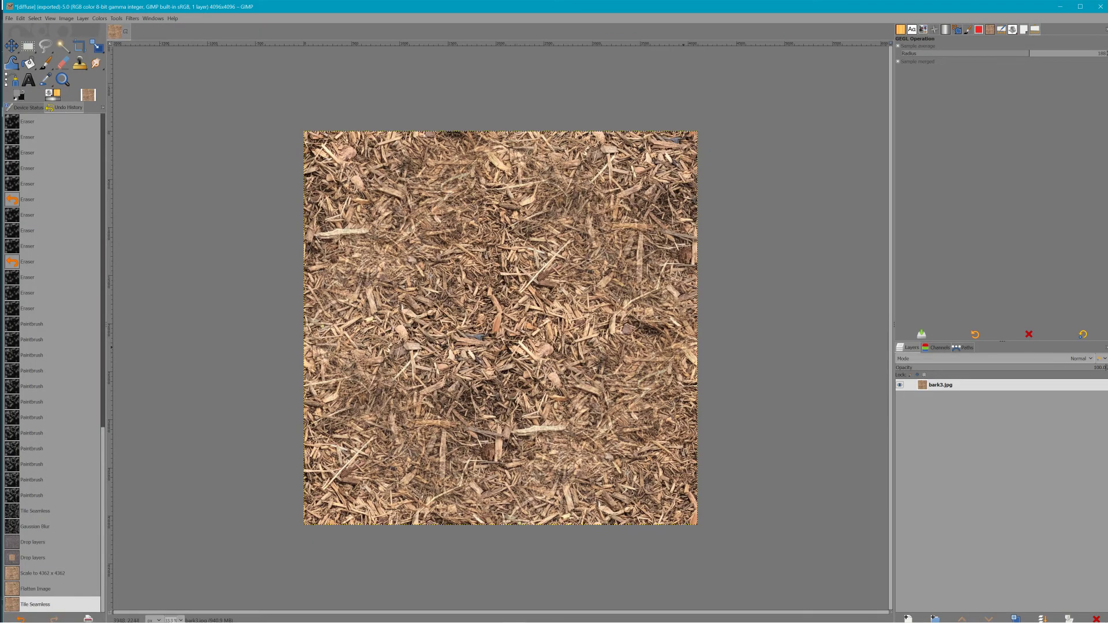
{"action": "left_click", "coordinate": [10, 19]}
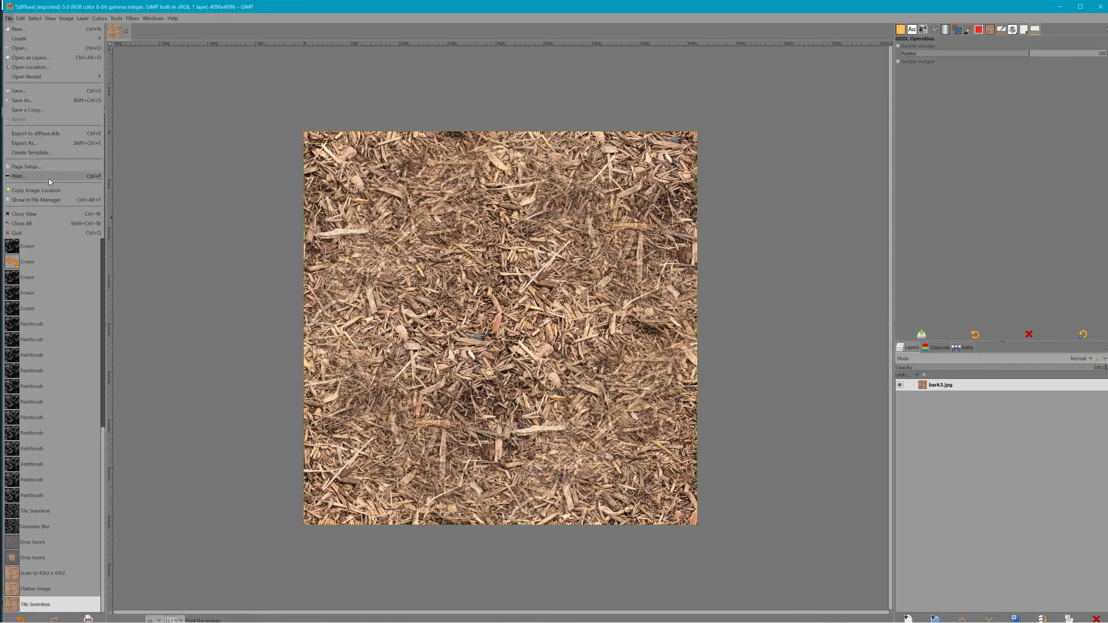
{"action": "mouse_move", "coordinate": [56, 77]}
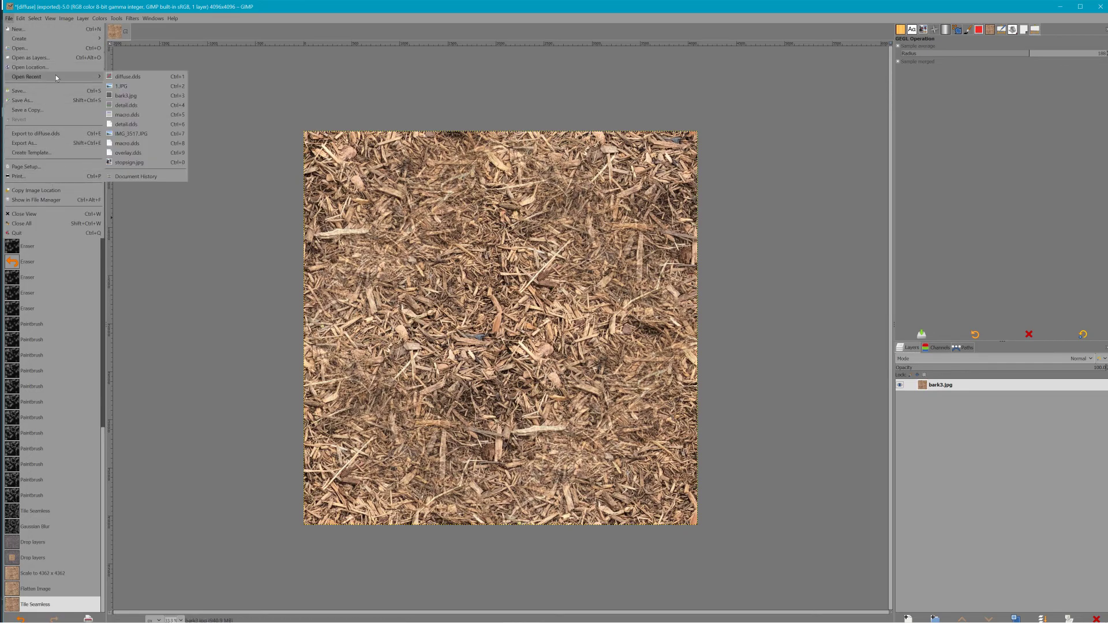
{"action": "left_click", "coordinate": [142, 113]}
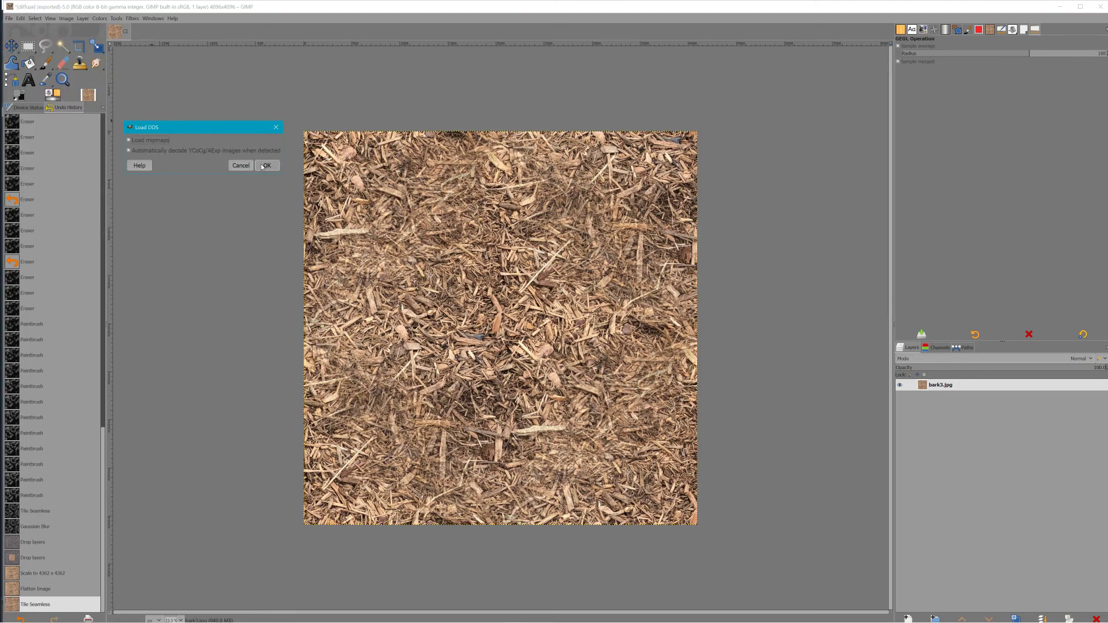
{"action": "left_click", "coordinate": [265, 165]}
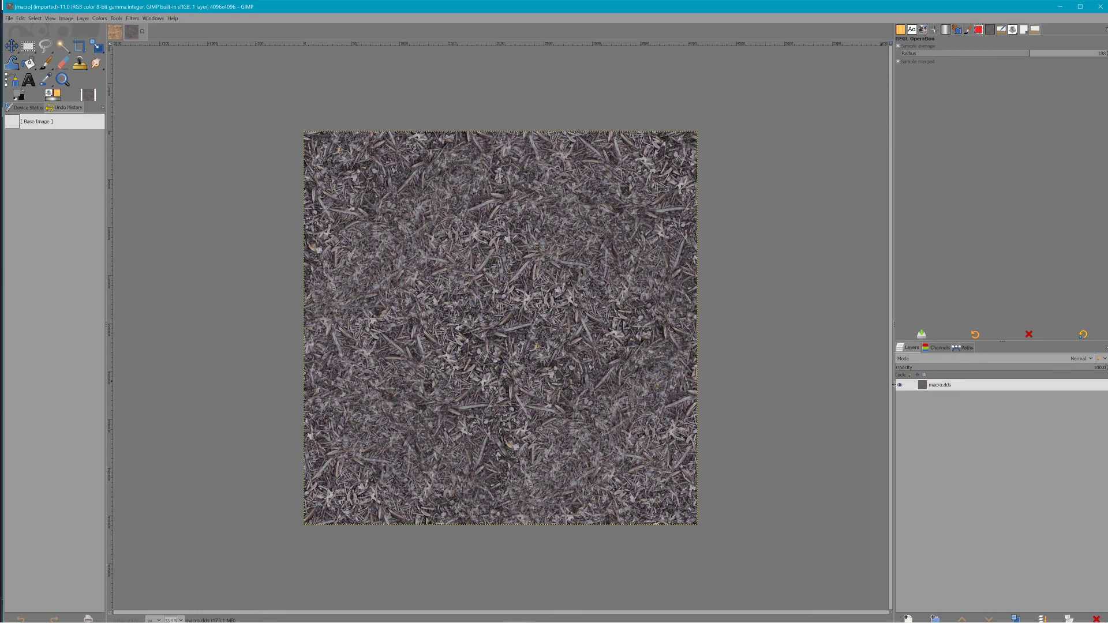
Duplicate the macro.dds layer twice so the image has three stacked copies.
{"action": "right_click", "coordinate": [941, 389]}
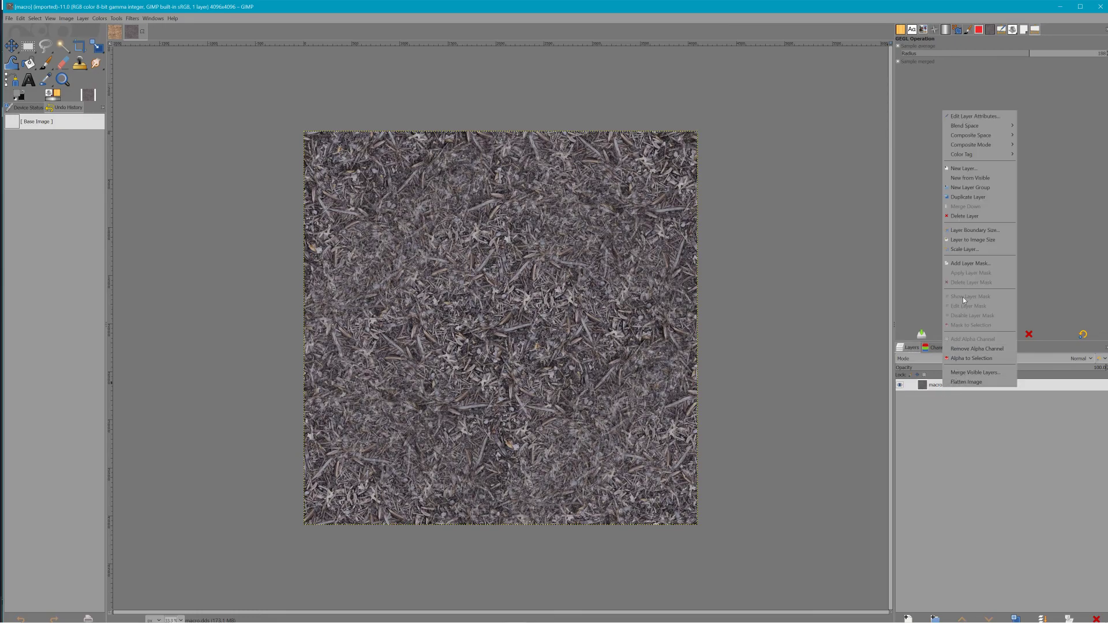
{"action": "left_click", "coordinate": [981, 199]}
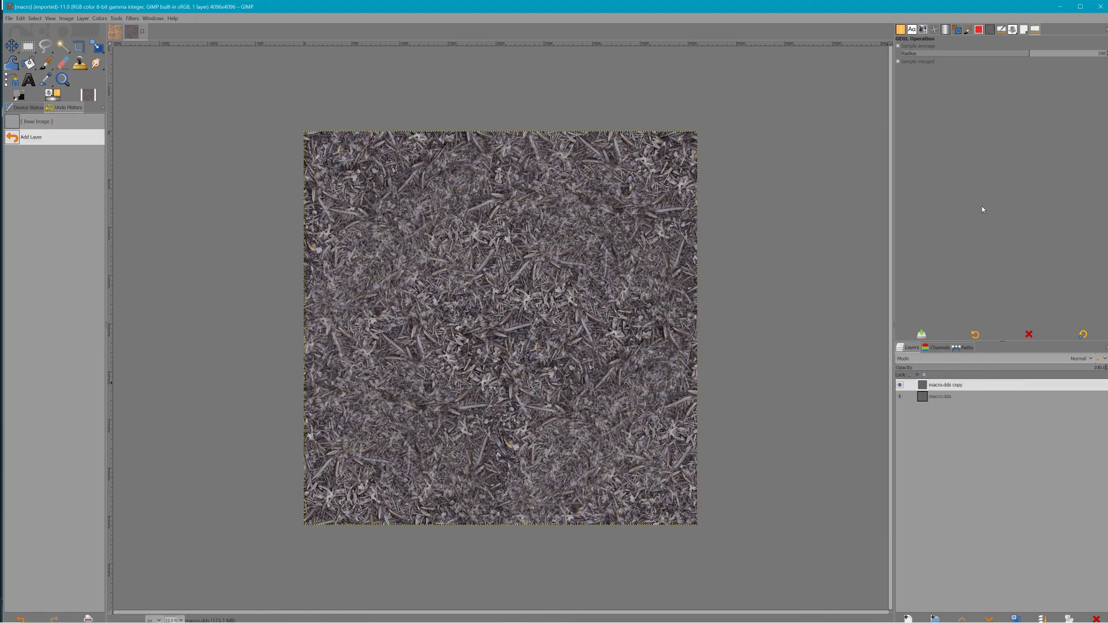
{"action": "right_click", "coordinate": [952, 385]}
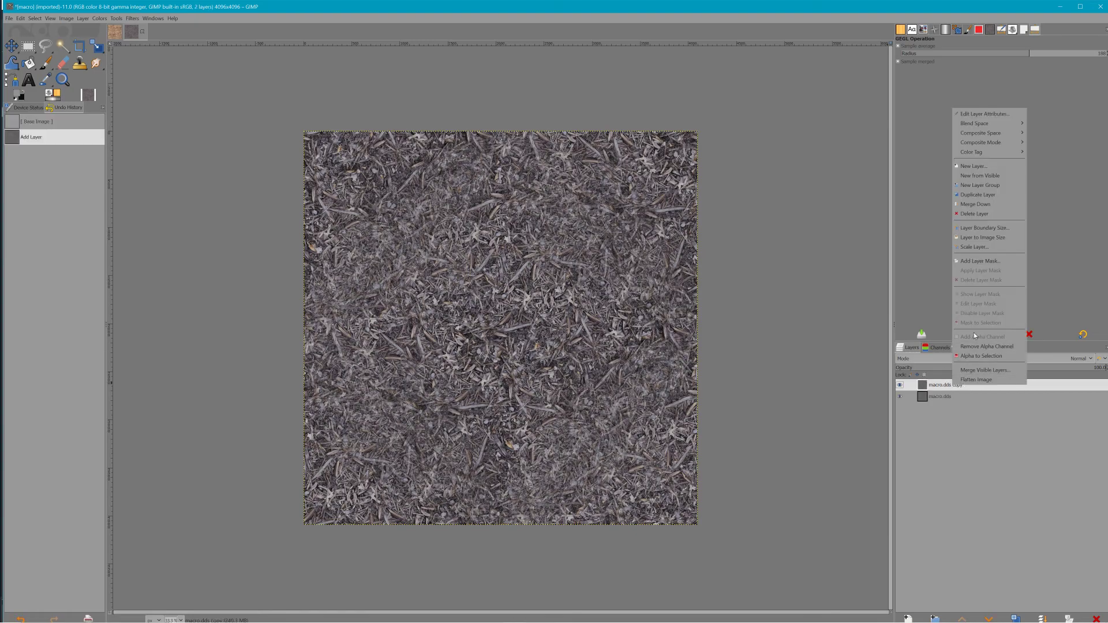
{"action": "left_click", "coordinate": [981, 196]}
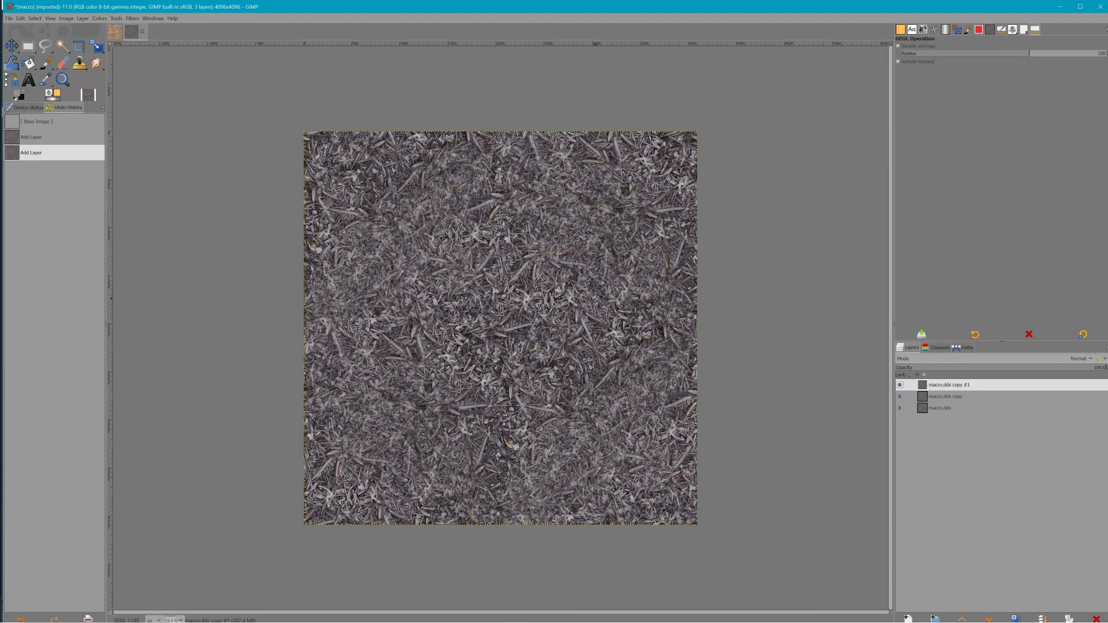
Scale the topmost macro copy layer to 4100 x 4100 pixels.
{"action": "key", "text": "shift+s"}
{"action": "left_click", "coordinate": [856, 66]}
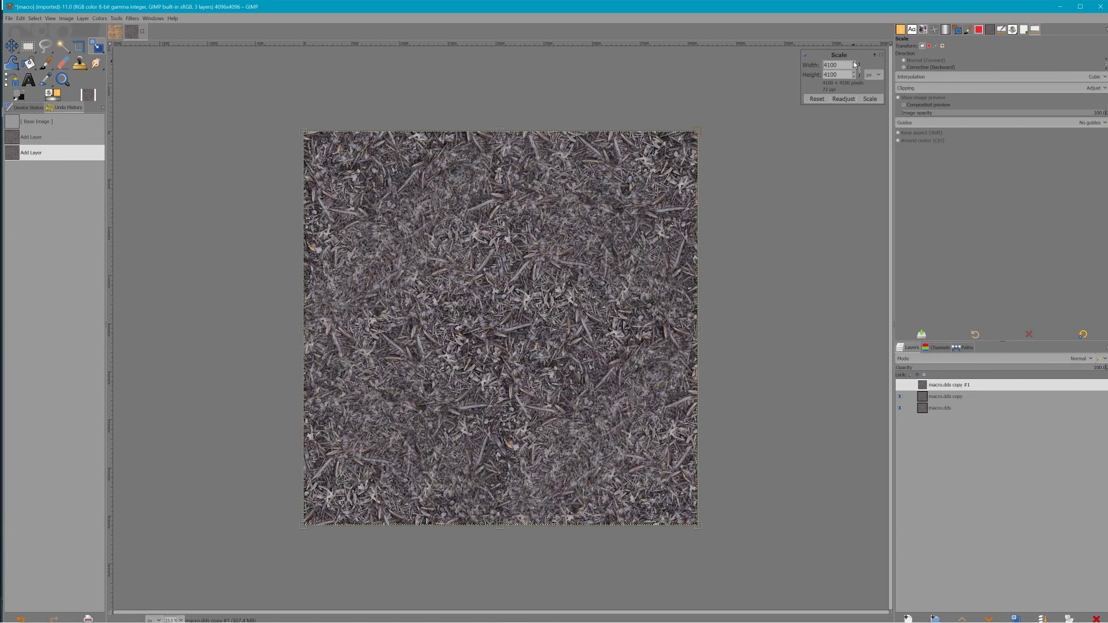
{"action": "left_click", "coordinate": [869, 98]}
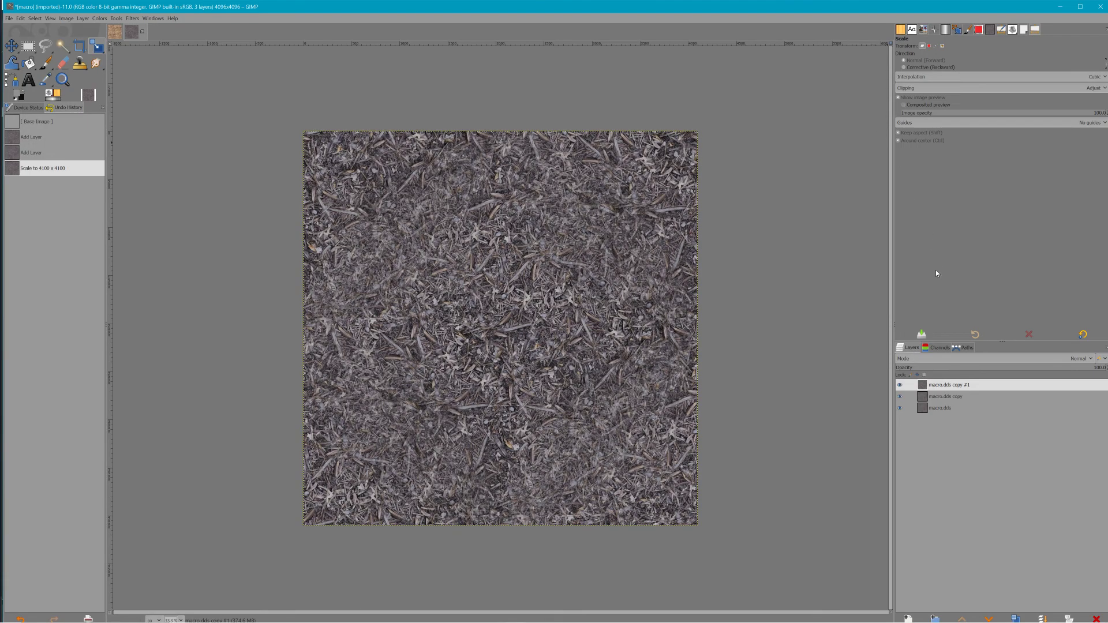
Scale the original macro.dds layer at the base of the stack to 4091 x 4091 pixels.
{"action": "left_click", "coordinate": [947, 410]}
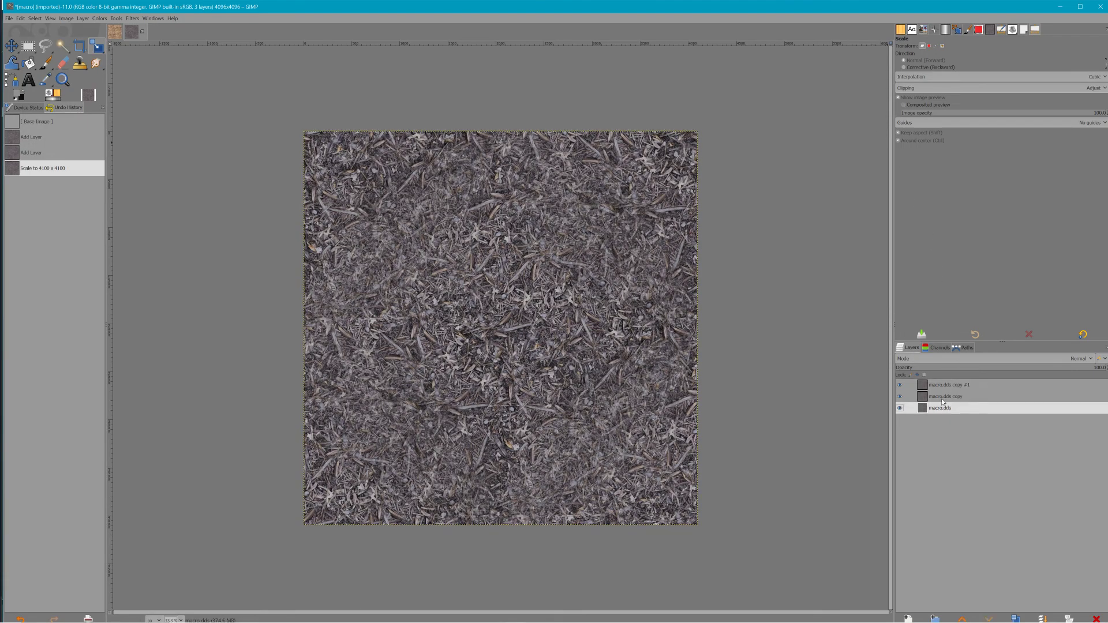
{"action": "left_click", "coordinate": [796, 264]}
{"action": "left_click", "coordinate": [854, 76]}
{"action": "left_click", "coordinate": [854, 76]}
{"action": "left_click", "coordinate": [854, 76]}
{"action": "left_click", "coordinate": [855, 76]}
{"action": "left_click", "coordinate": [867, 100]}
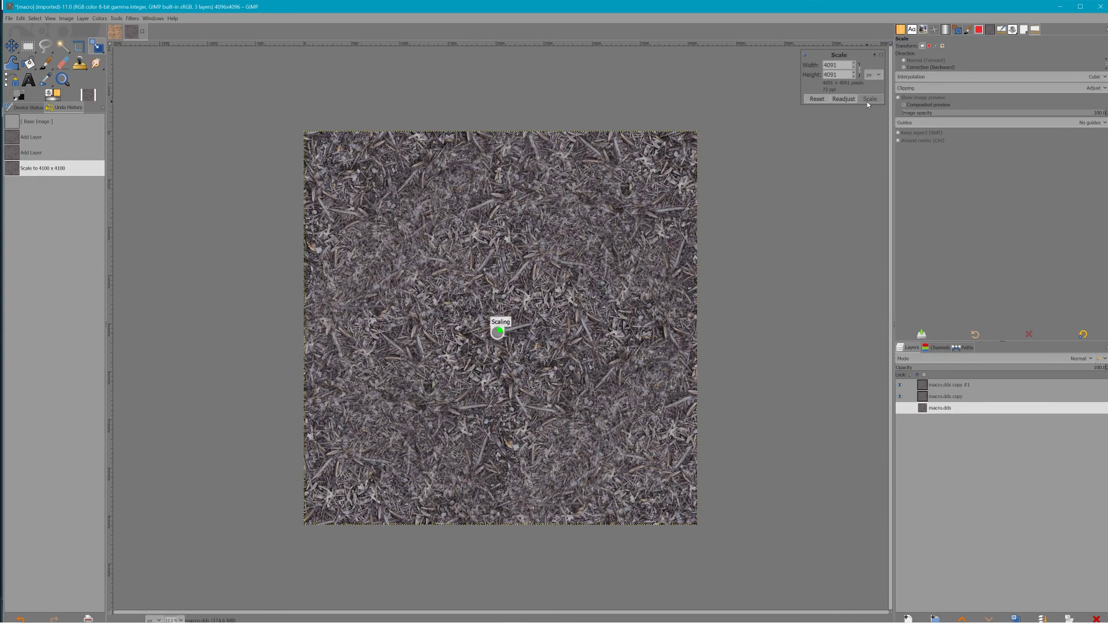
Set the blend mode of all three macro layers to Overlay.
{"action": "left_click", "coordinate": [944, 385]}
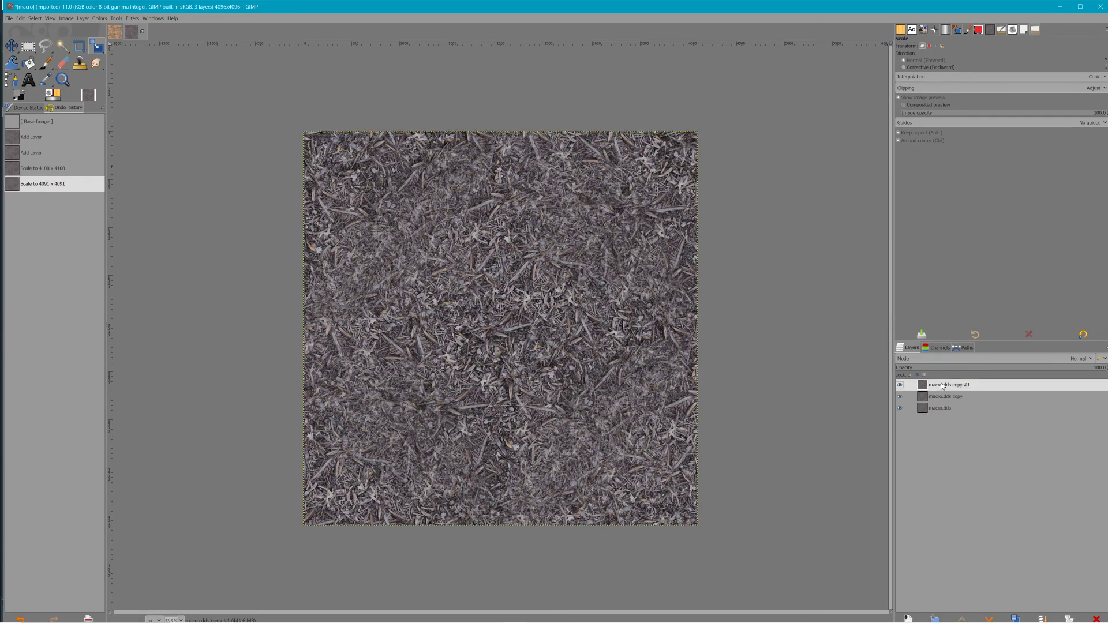
{"action": "left_click", "coordinate": [969, 359]}
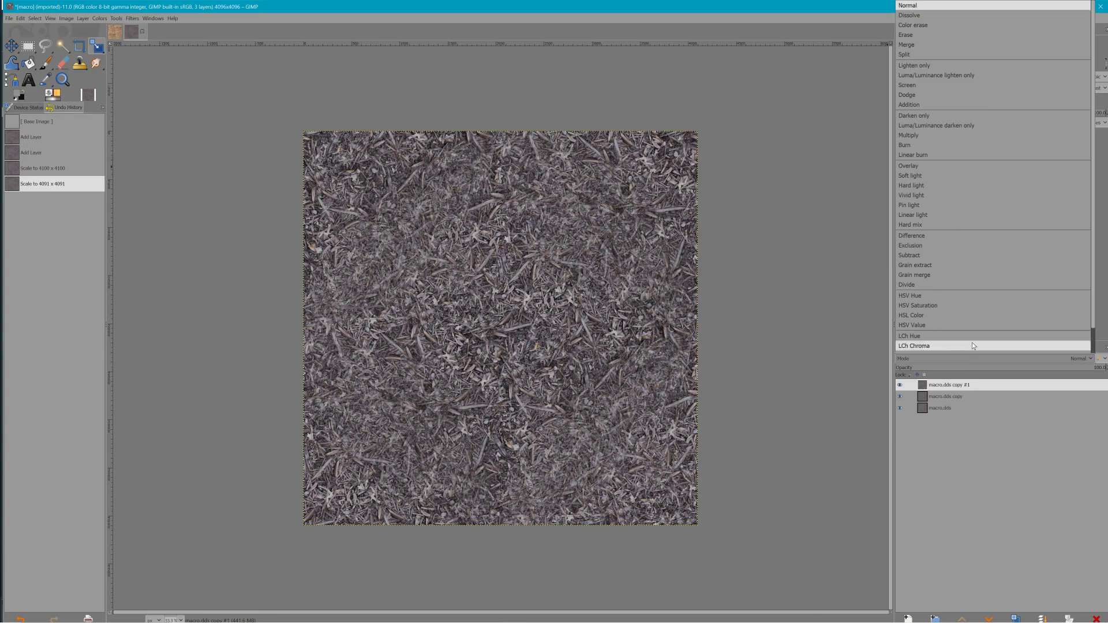
{"action": "left_click", "coordinate": [924, 166]}
{"action": "left_click", "coordinate": [961, 397]}
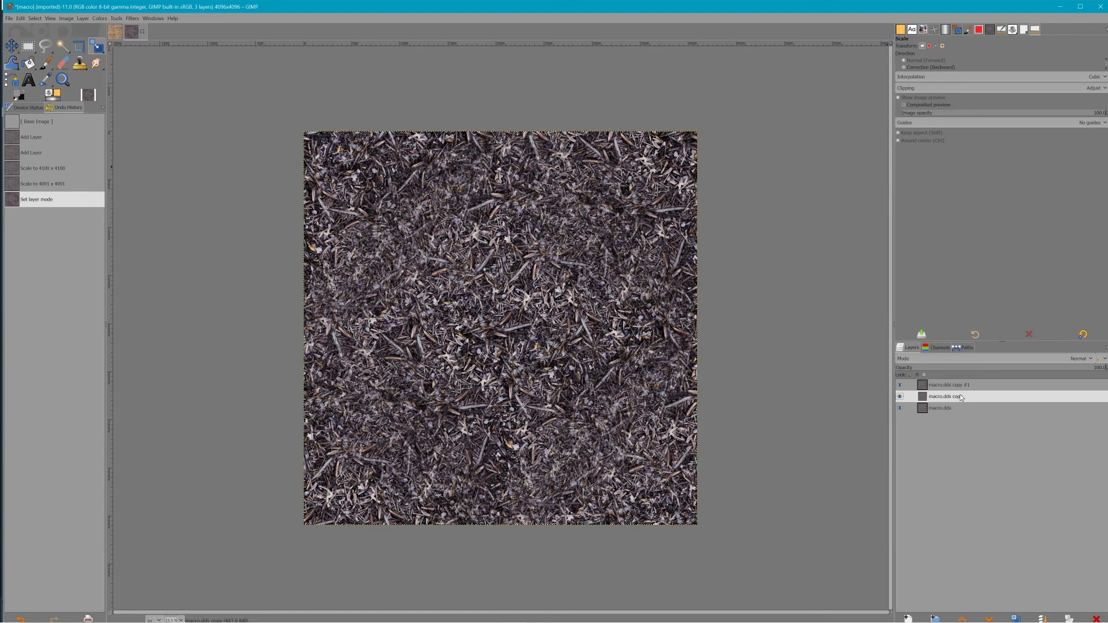
{"action": "left_click", "coordinate": [970, 359]}
{"action": "left_click", "coordinate": [915, 166]}
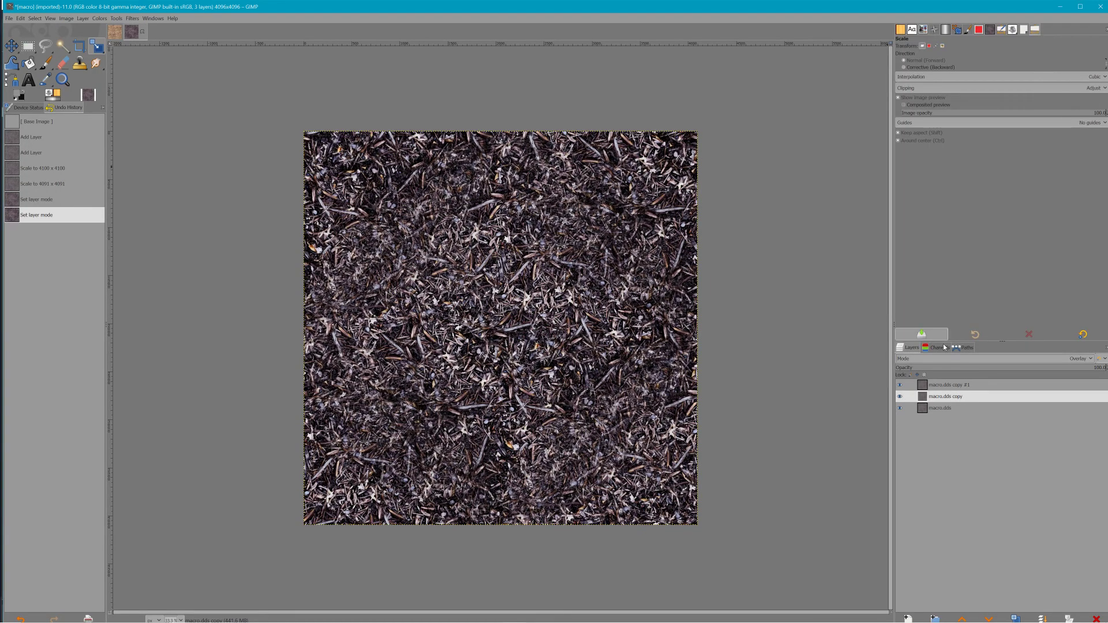
{"action": "left_click", "coordinate": [951, 407]}
{"action": "left_click", "coordinate": [980, 358]}
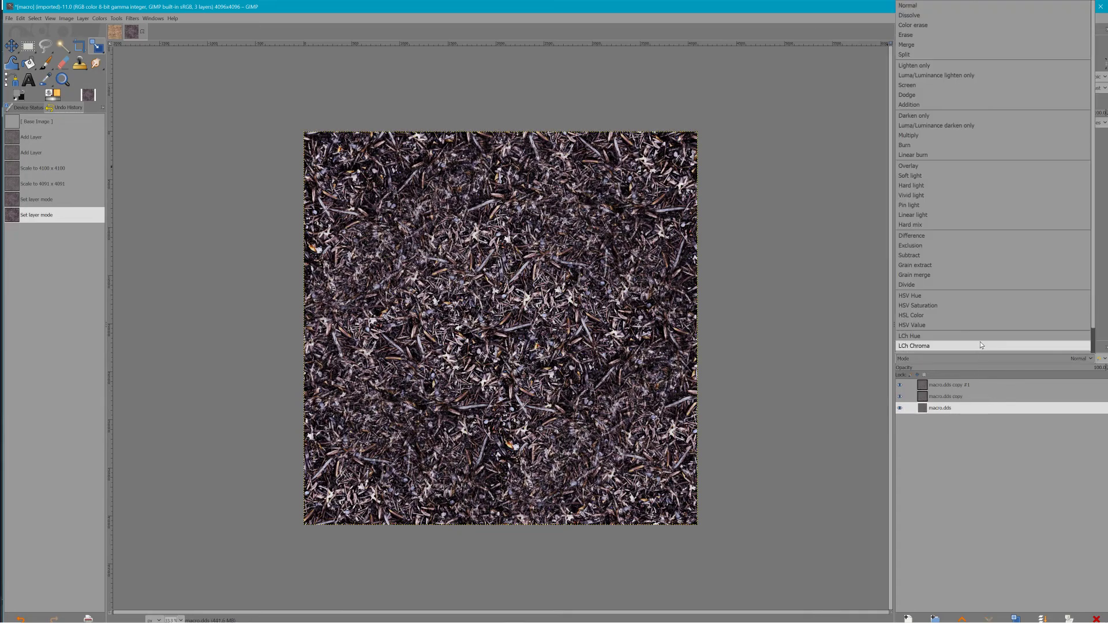
{"action": "left_click", "coordinate": [912, 167]}
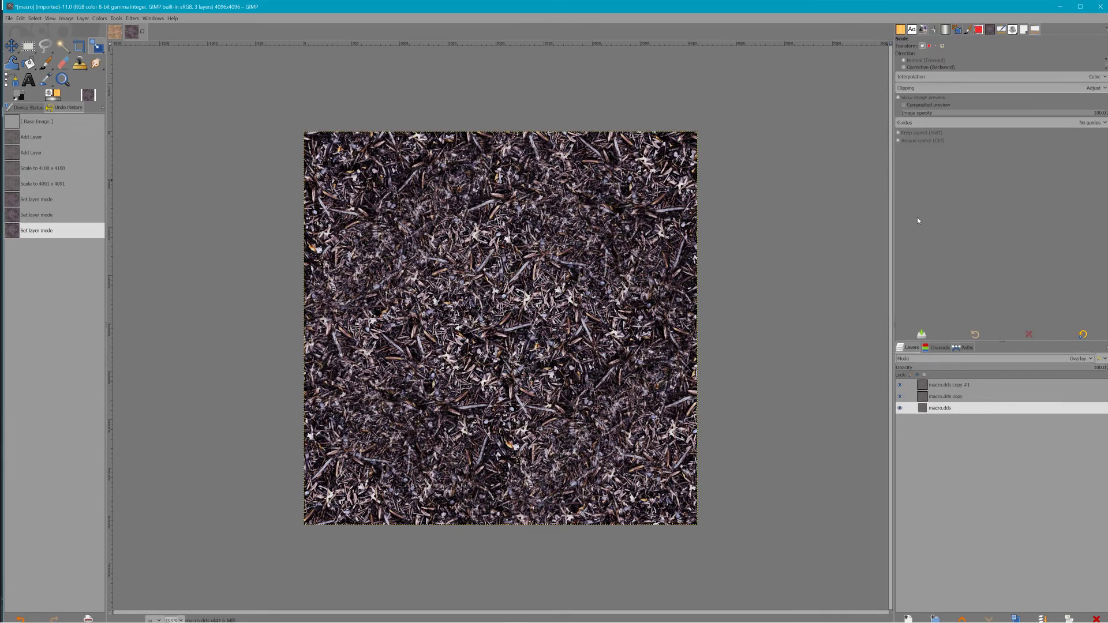
Apply the Normal Map filter to the topmost macro copy layer.
{"action": "left_click", "coordinate": [948, 386]}
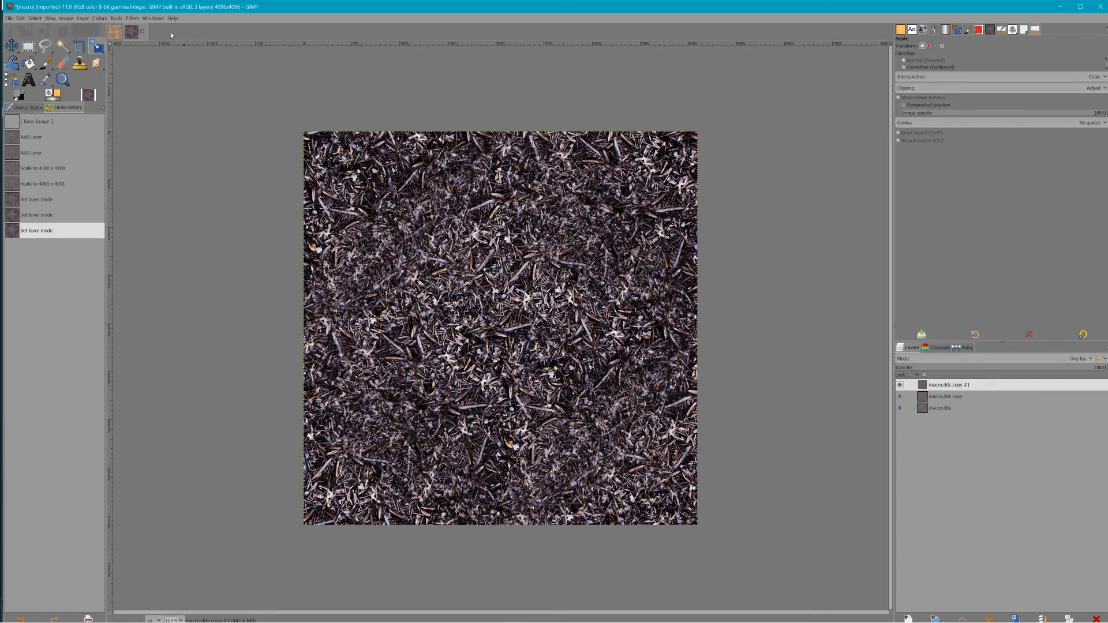
{"action": "left_click", "coordinate": [137, 18]}
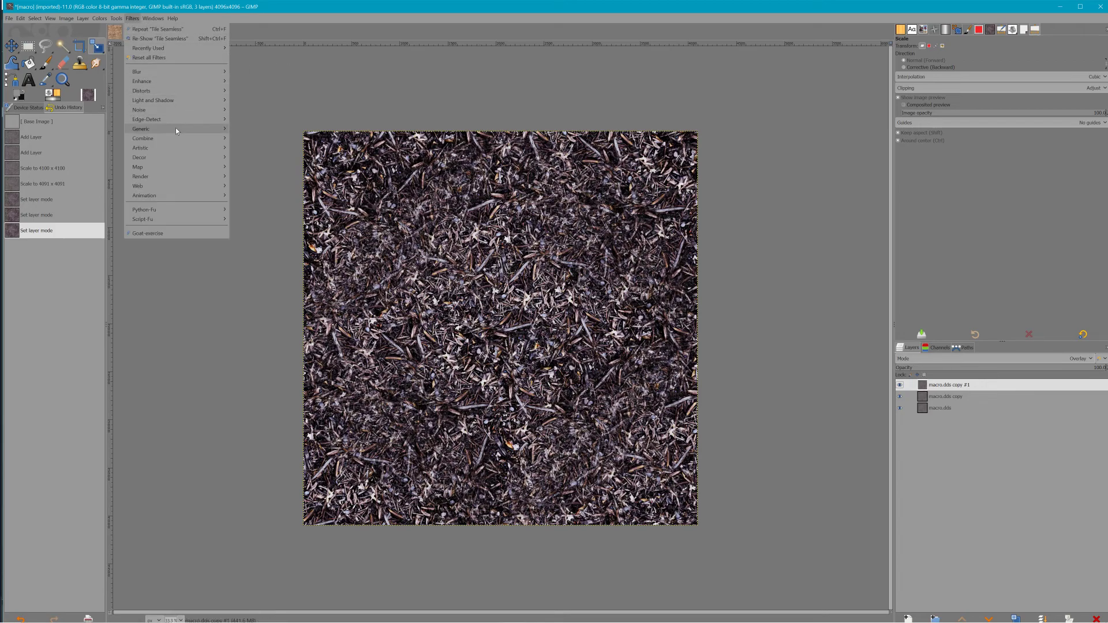
{"action": "mouse_move", "coordinate": [177, 130]}
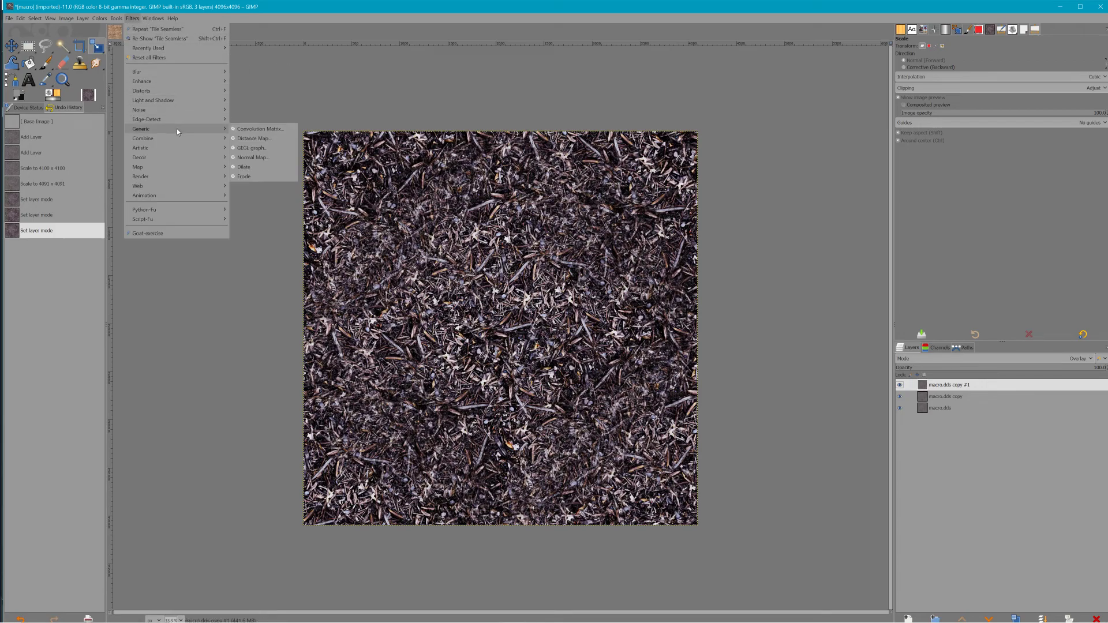
{"action": "left_click", "coordinate": [269, 154]}
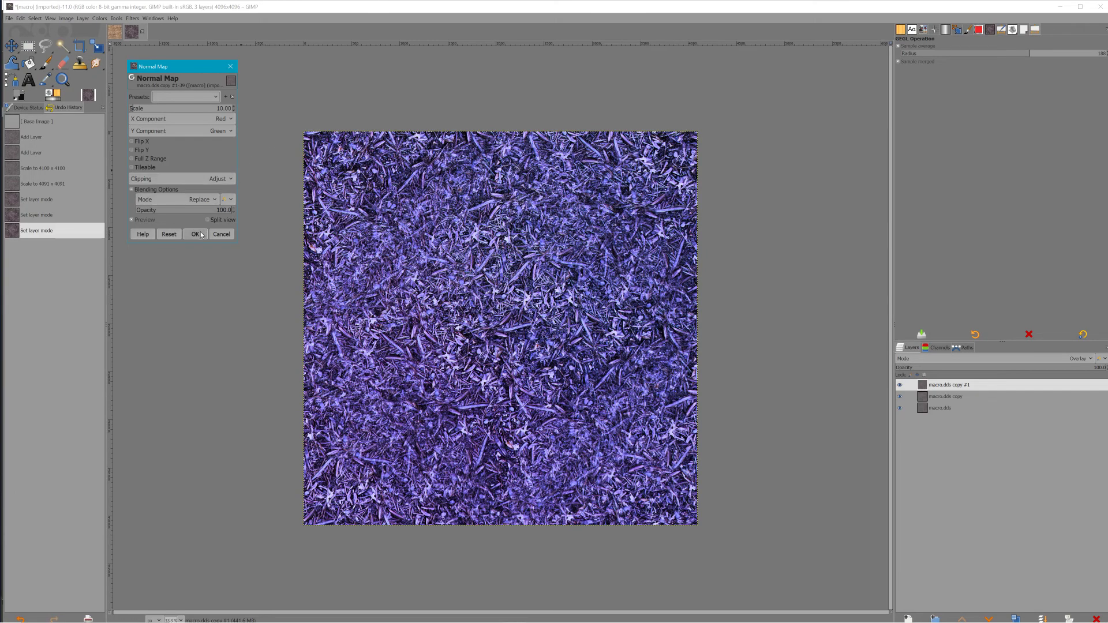
{"action": "left_click", "coordinate": [195, 234]}
Repeat the Normal Map filter on the middle macro.dds copy and on the macro.dds base layer.
{"action": "left_click", "coordinate": [953, 398]}
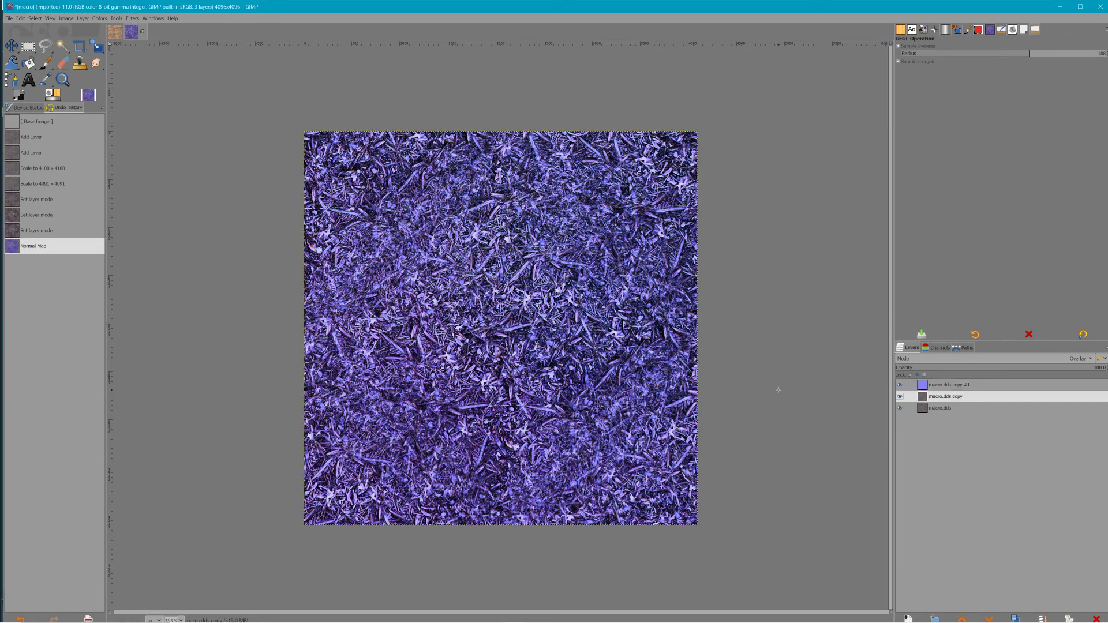
{"action": "key", "text": "ctrl+f"}
{"action": "left_click", "coordinate": [910, 409]}
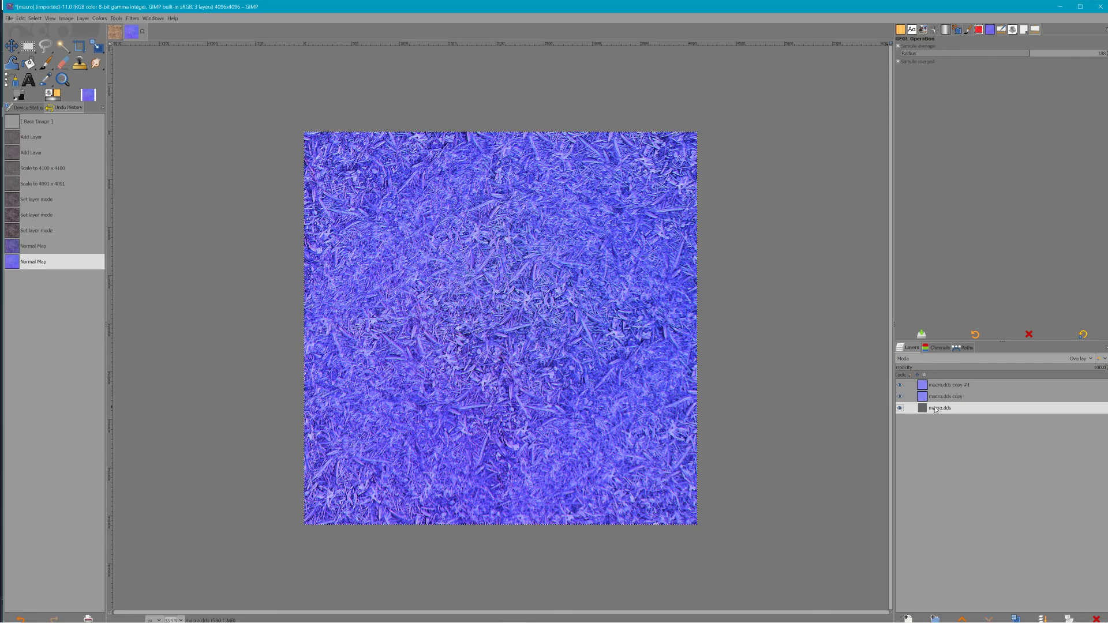
{"action": "key", "text": "ctrl+f"}
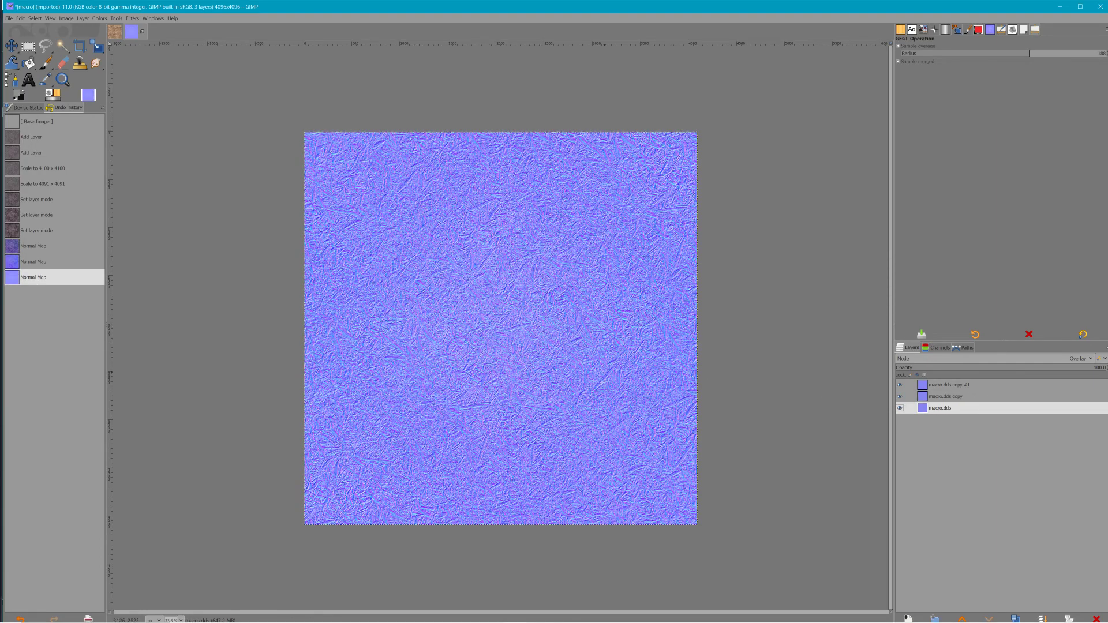
Inspect the combined normal map's detail up close, and flatten the three layers into one image.
{"action": "key", "text": "1"}
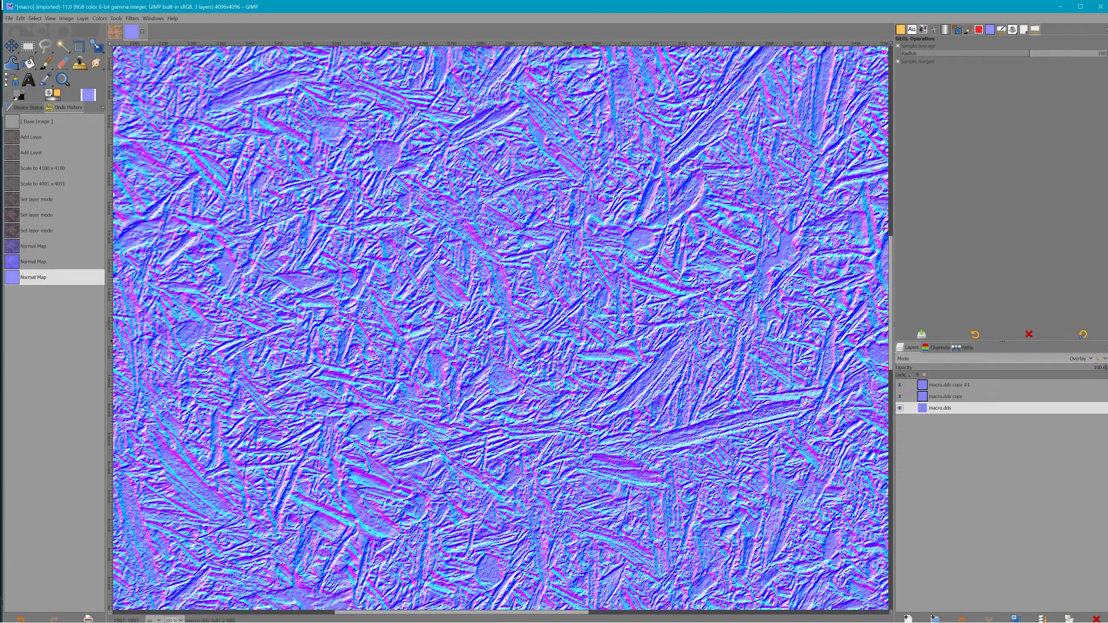
{"action": "key", "text": "1"}
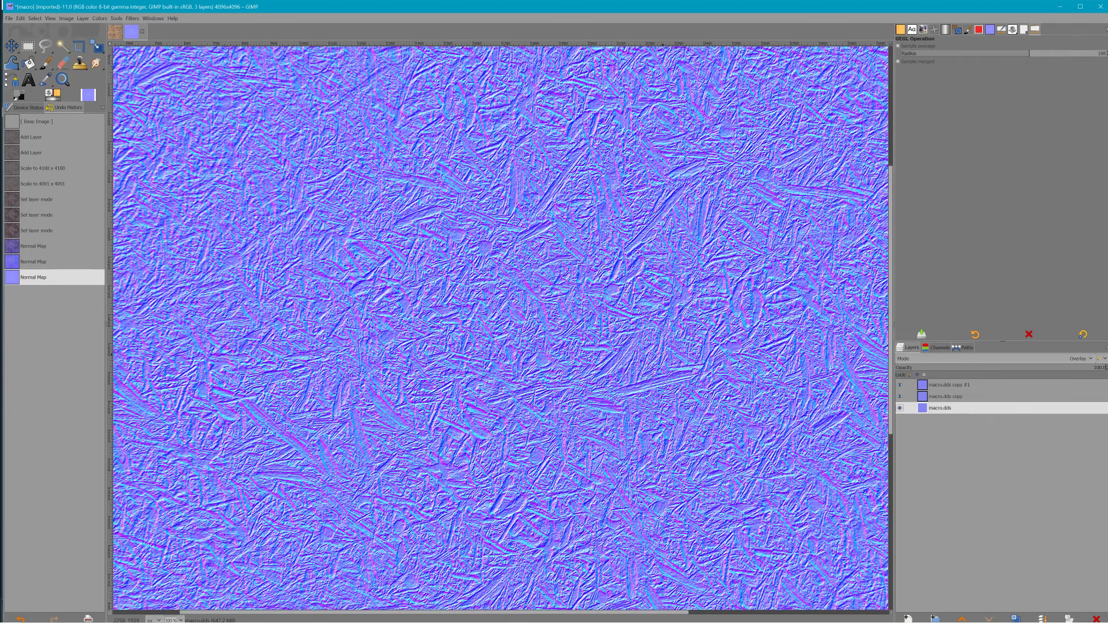
{"action": "key", "text": "minus"}
{"action": "key", "text": "minus"}
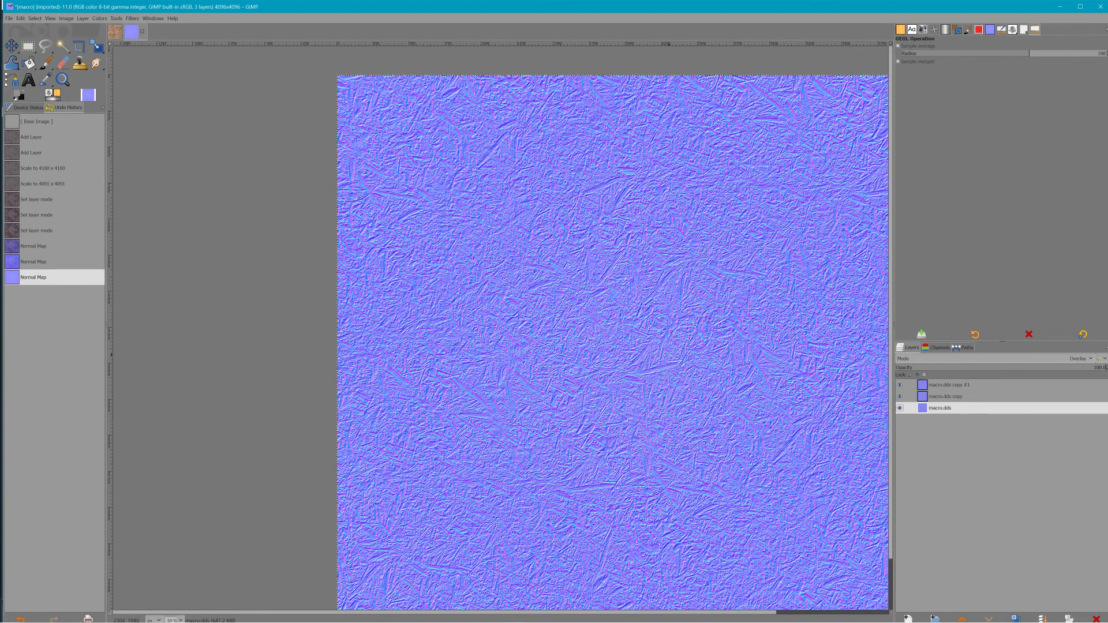
{"action": "right_click", "coordinate": [947, 384]}
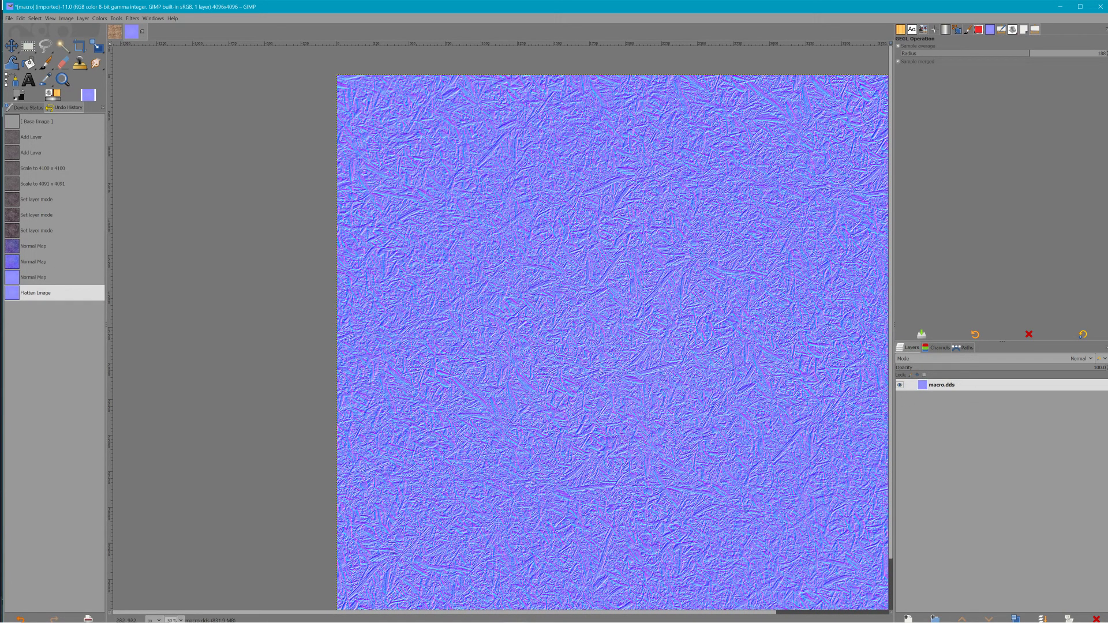
Export the flattened image as normals.dds in the New_Terrain_Paint folder with BC5 / ATI2 (3Dc) compression.
{"action": "left_click", "coordinate": [9, 18]}
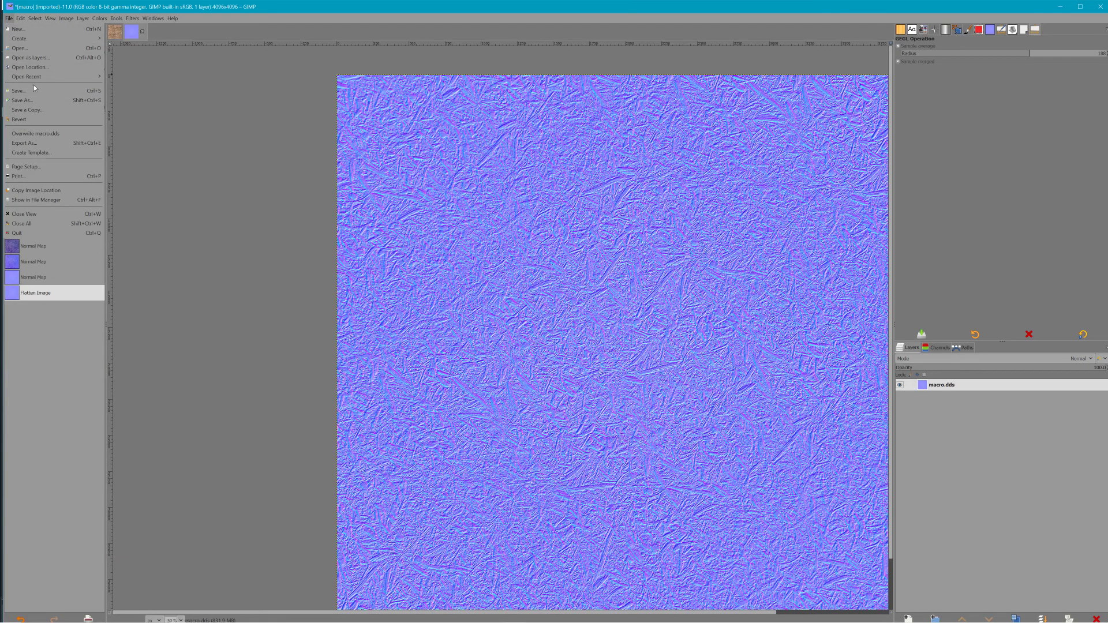
{"action": "left_click", "coordinate": [41, 143]}
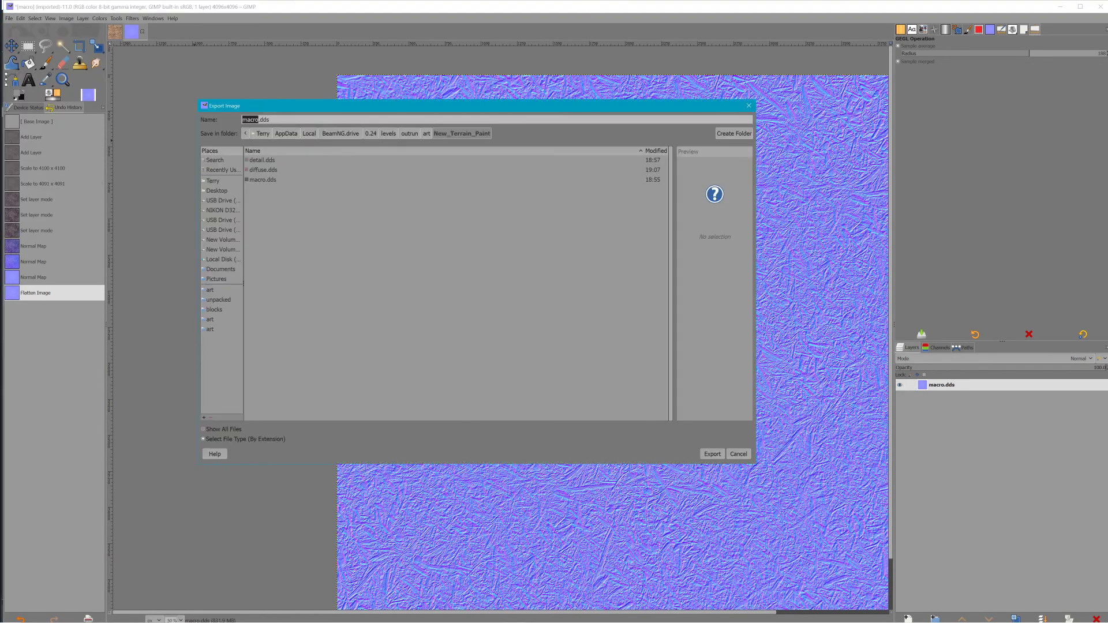
{"action": "left_click", "coordinate": [260, 120]}
{"action": "triple_click", "coordinate": [258, 119]}
{"action": "type", "text": "normals.dds"}
{"action": "left_click", "coordinate": [712, 454]}
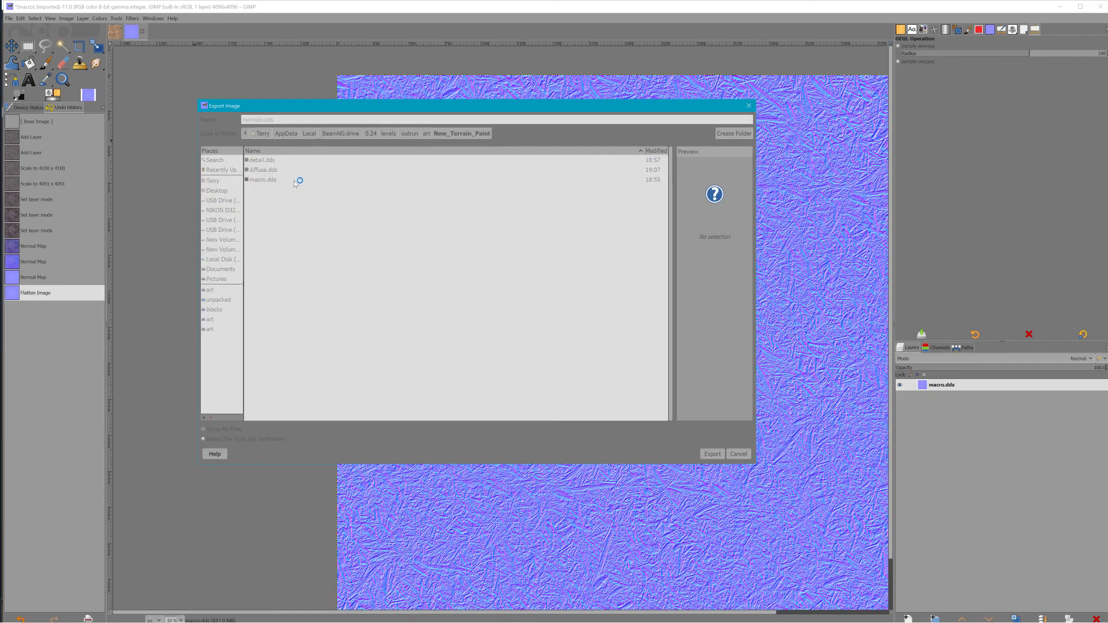
{"action": "left_click", "coordinate": [84, 33]}
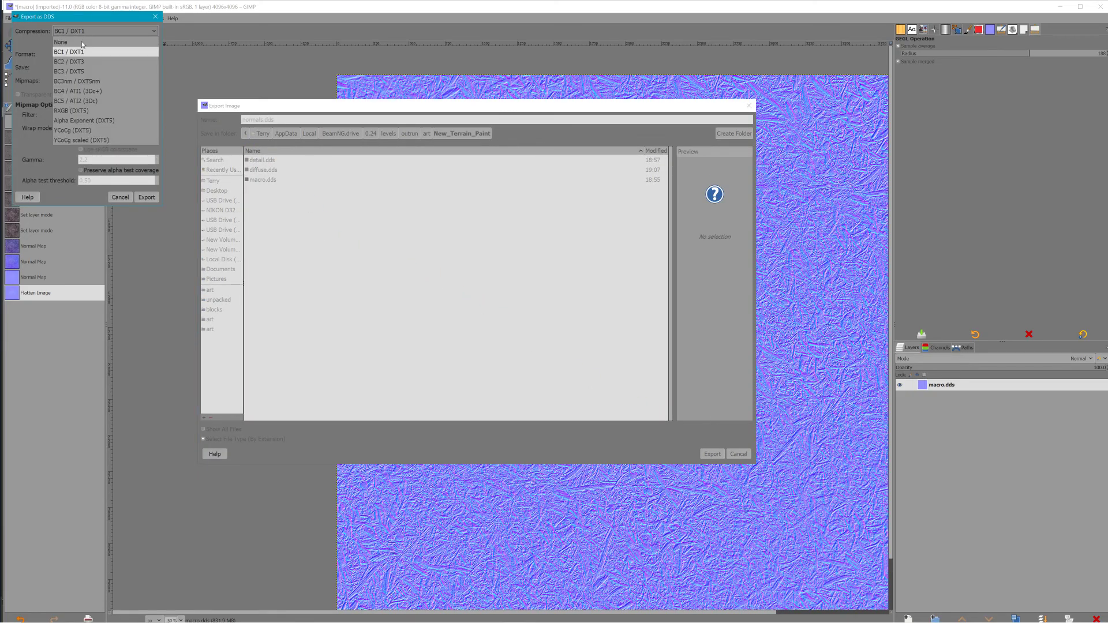
{"action": "left_click", "coordinate": [80, 101]}
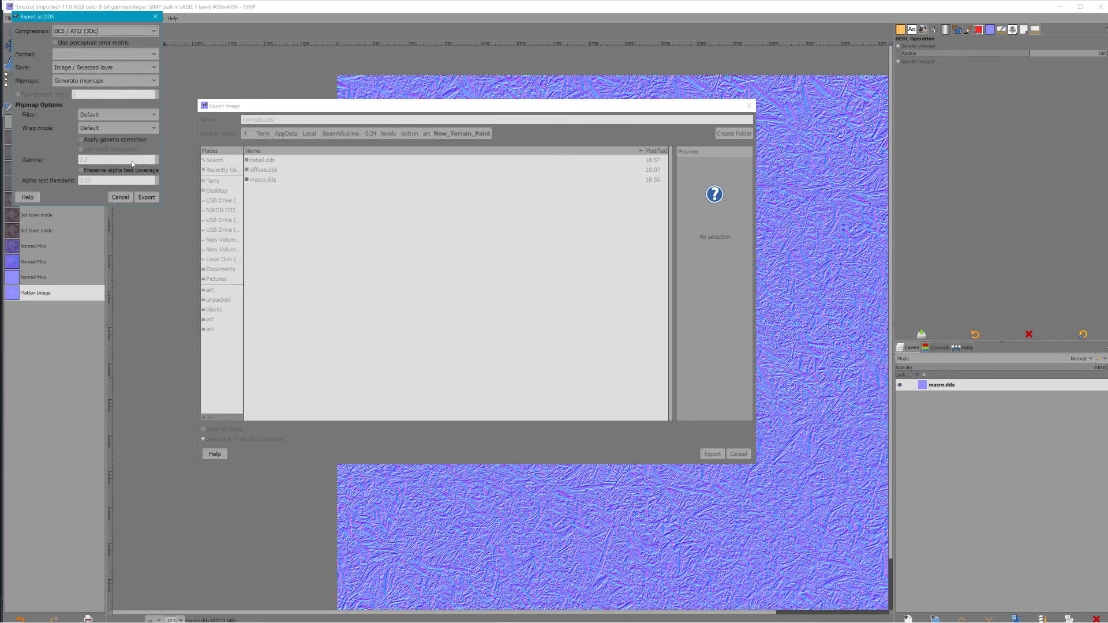
{"action": "left_click", "coordinate": [146, 197]}
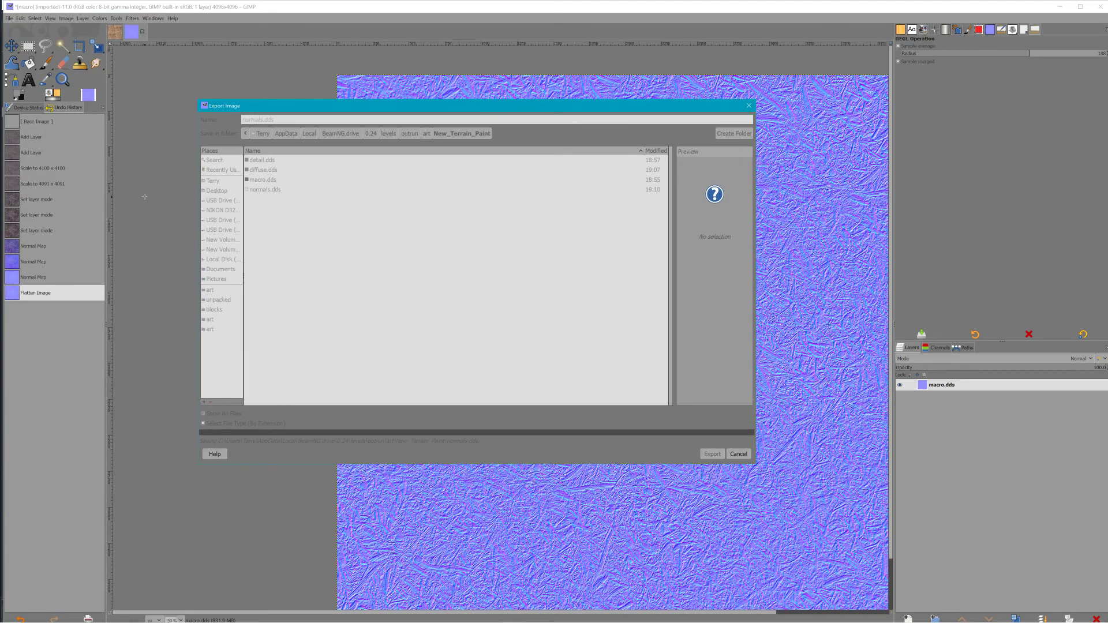
Switch to BeamNG.drive and assign normals.dds from the art/New_Terrain_Paint folder as the Normal texture of New_Terrain_Paint2.
{"action": "key", "text": "alt+Tab"}
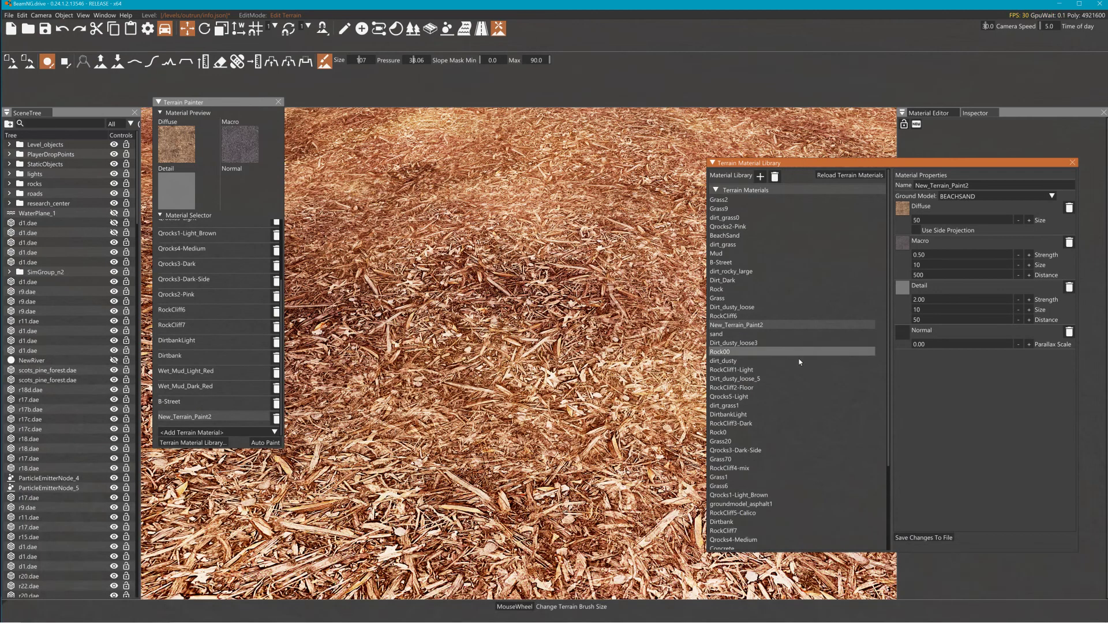
{"action": "left_click", "coordinate": [900, 338]}
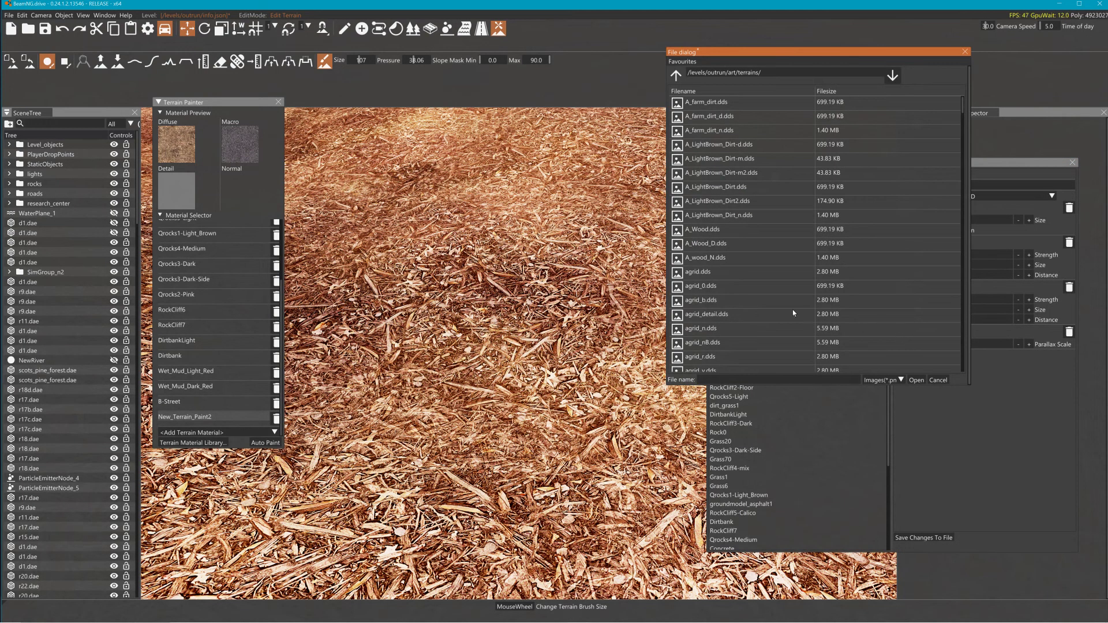
{"action": "scroll", "coordinate": [753, 250], "scroll_direction": "down", "scroll_amount": 1}
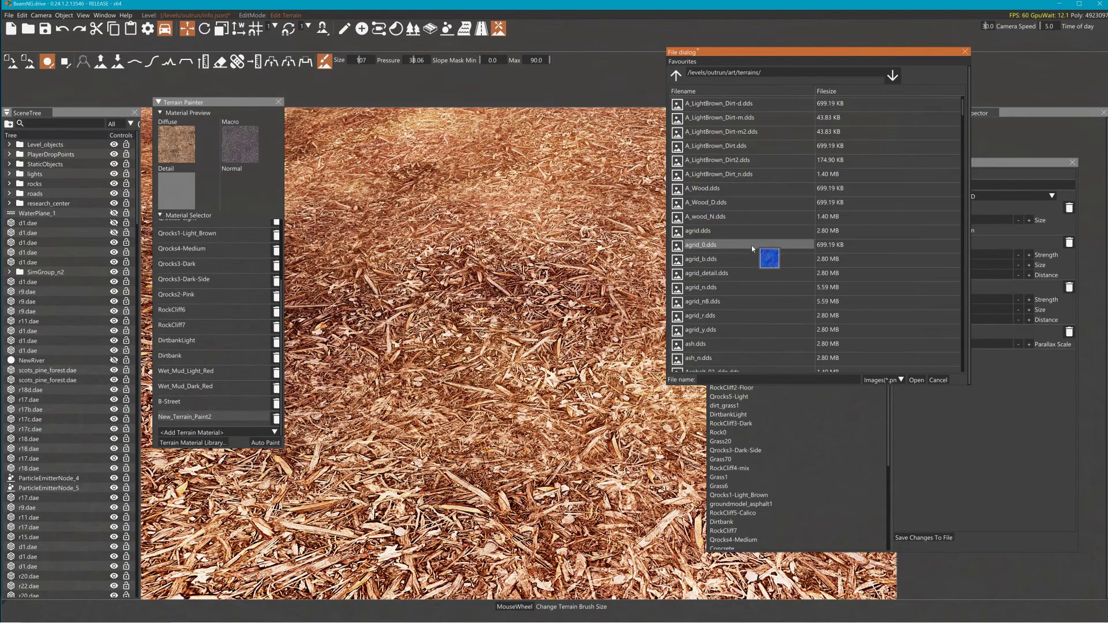
{"action": "scroll", "coordinate": [714, 149], "scroll_direction": "up", "scroll_amount": 1}
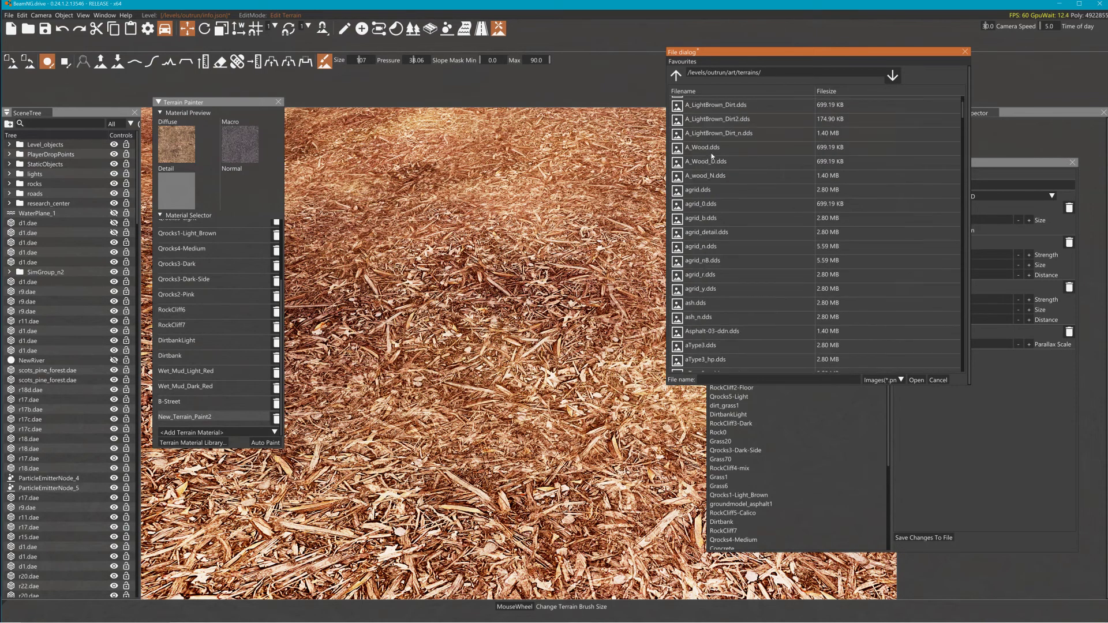
{"action": "left_click", "coordinate": [676, 77]}
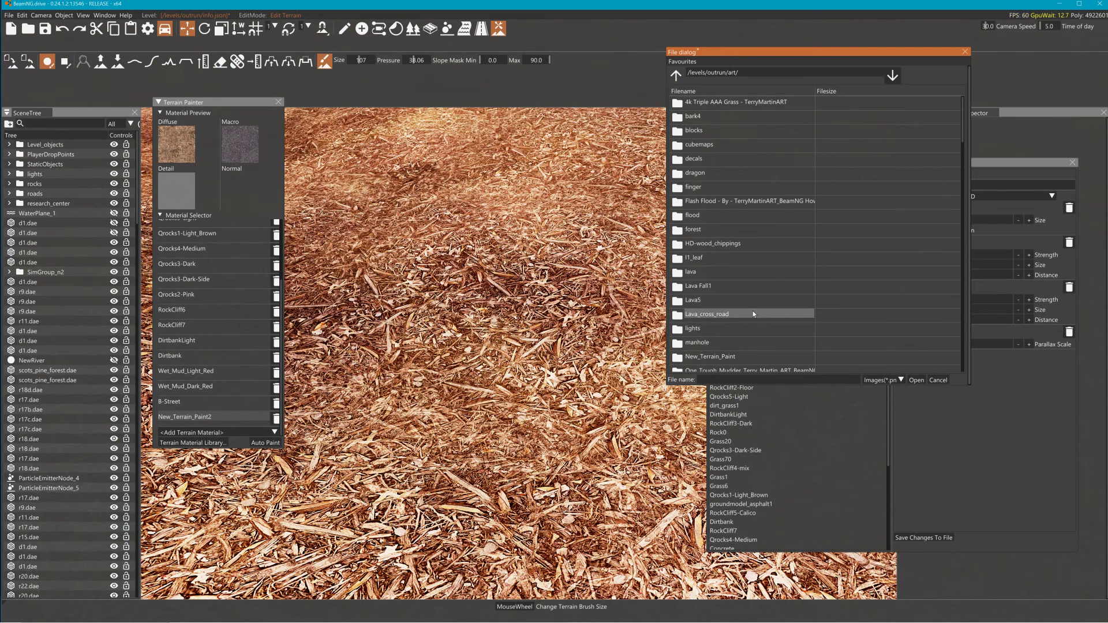
{"action": "scroll", "coordinate": [724, 297], "scroll_direction": "down", "scroll_amount": 3}
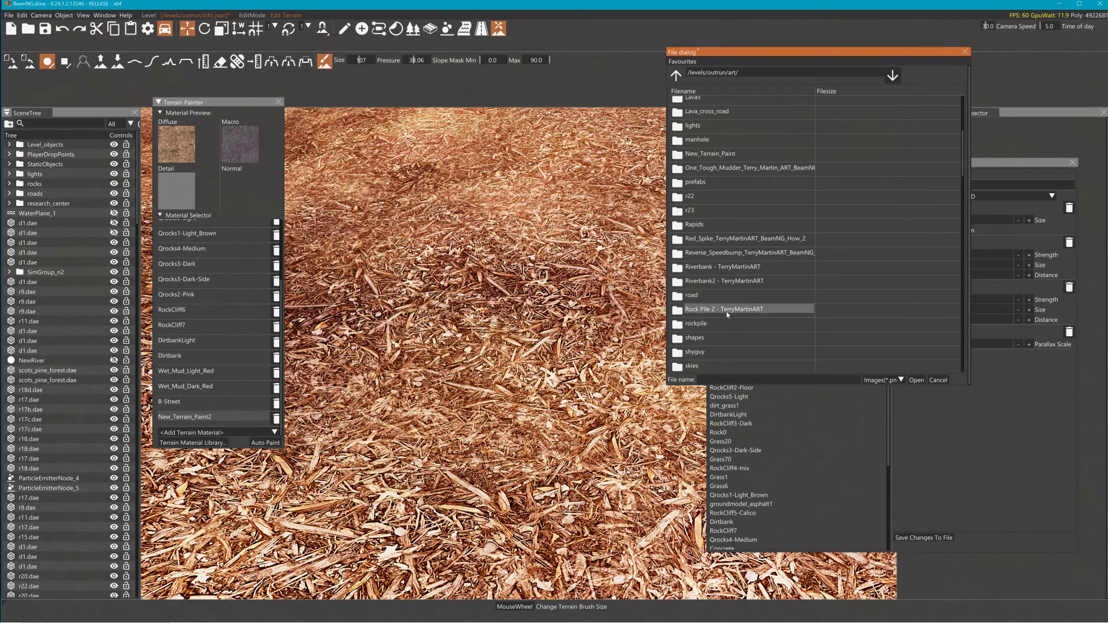
{"action": "scroll", "coordinate": [722, 248], "scroll_direction": "down", "scroll_amount": 3}
{"action": "scroll", "coordinate": [722, 231], "scroll_direction": "up", "scroll_amount": 1}
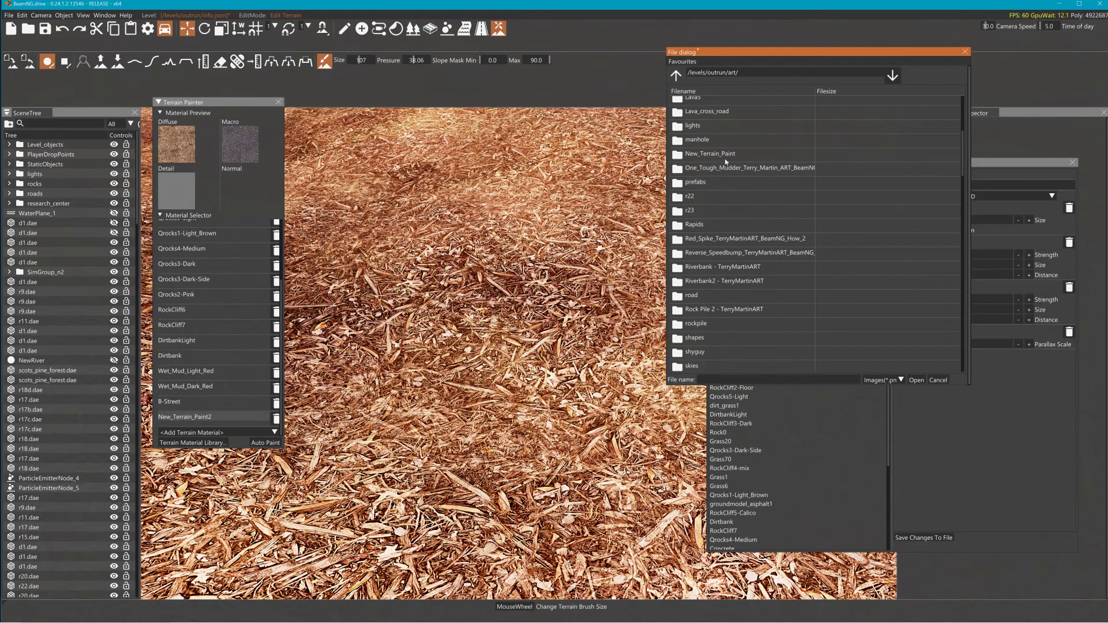
{"action": "double_click", "coordinate": [726, 156]}
{"action": "left_click", "coordinate": [714, 146]}
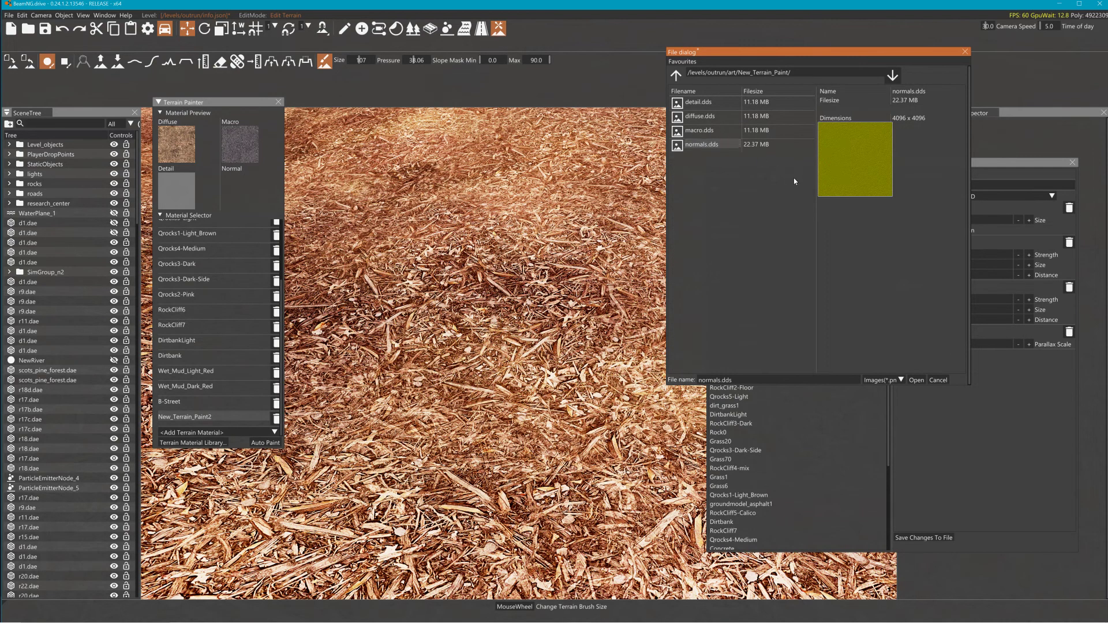
{"action": "left_click", "coordinate": [916, 381]}
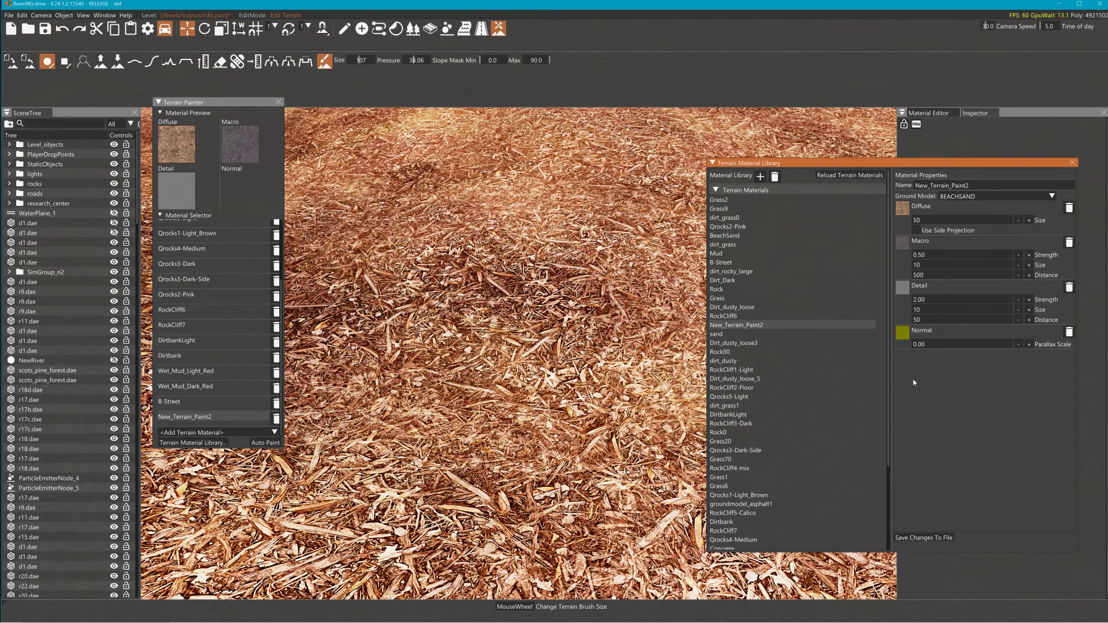
Check the terrain up close, set New_Terrain_Paint2's detail strength to 1, and save the material changes to file.
{"action": "key", "text": "w"}
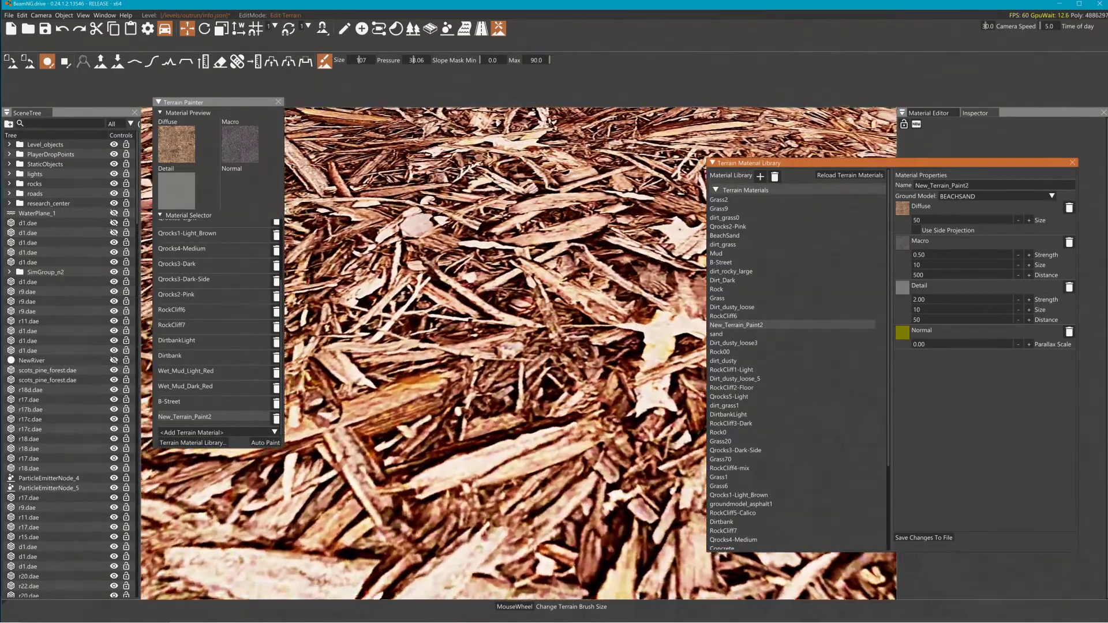
{"action": "key", "text": "s"}
{"action": "key", "text": "w"}
{"action": "key", "text": "s"}
{"action": "left_click", "coordinate": [925, 300]}
{"action": "type", "text": "1"}
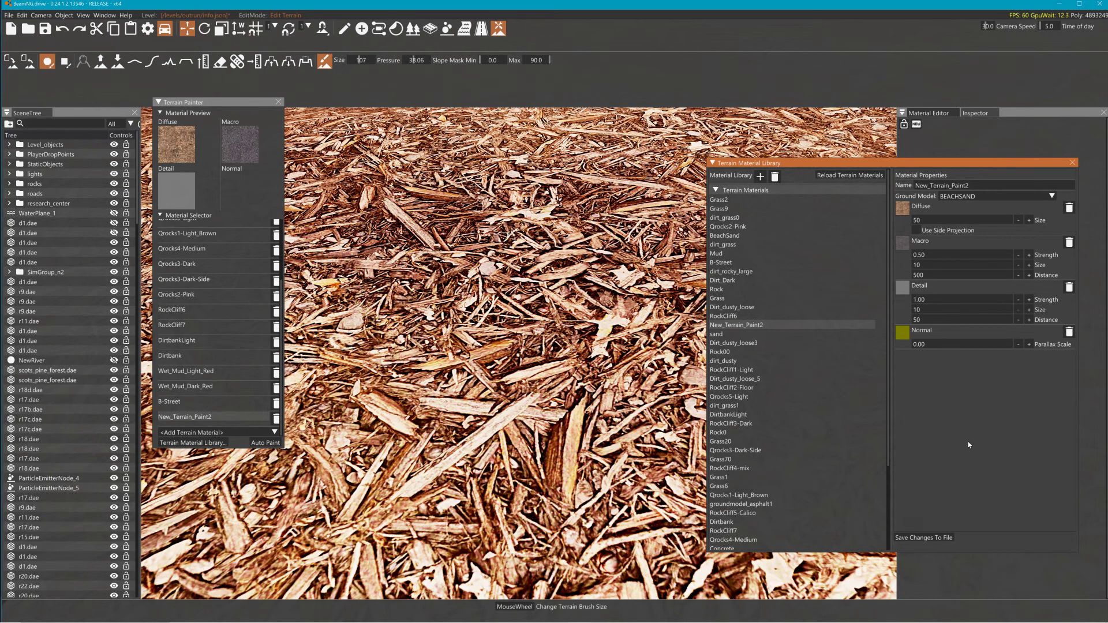
{"action": "left_click", "coordinate": [936, 535]}
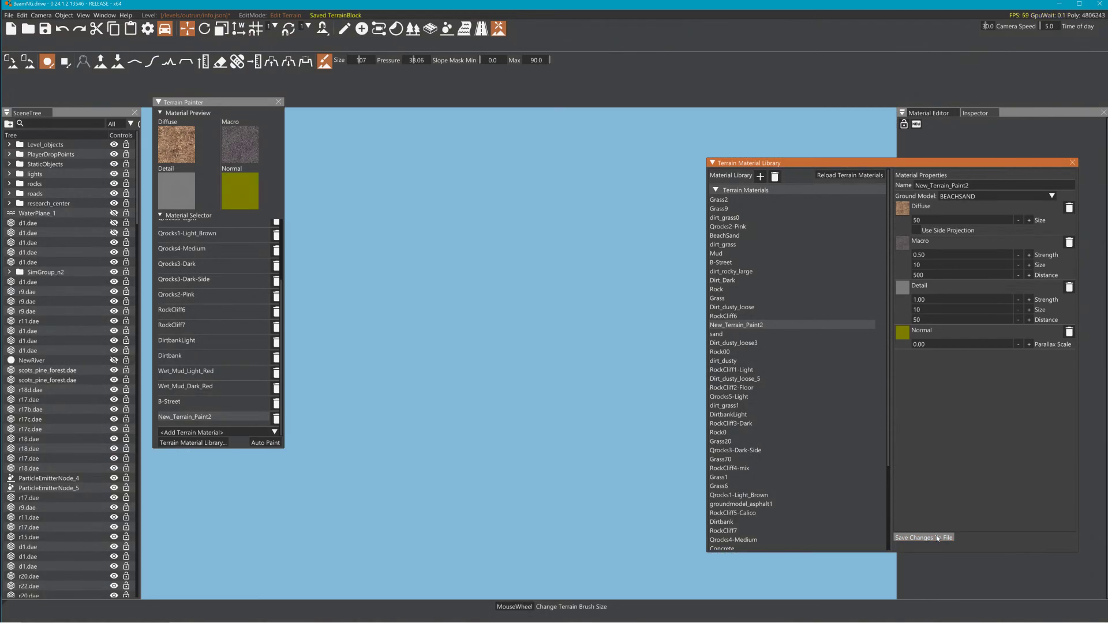